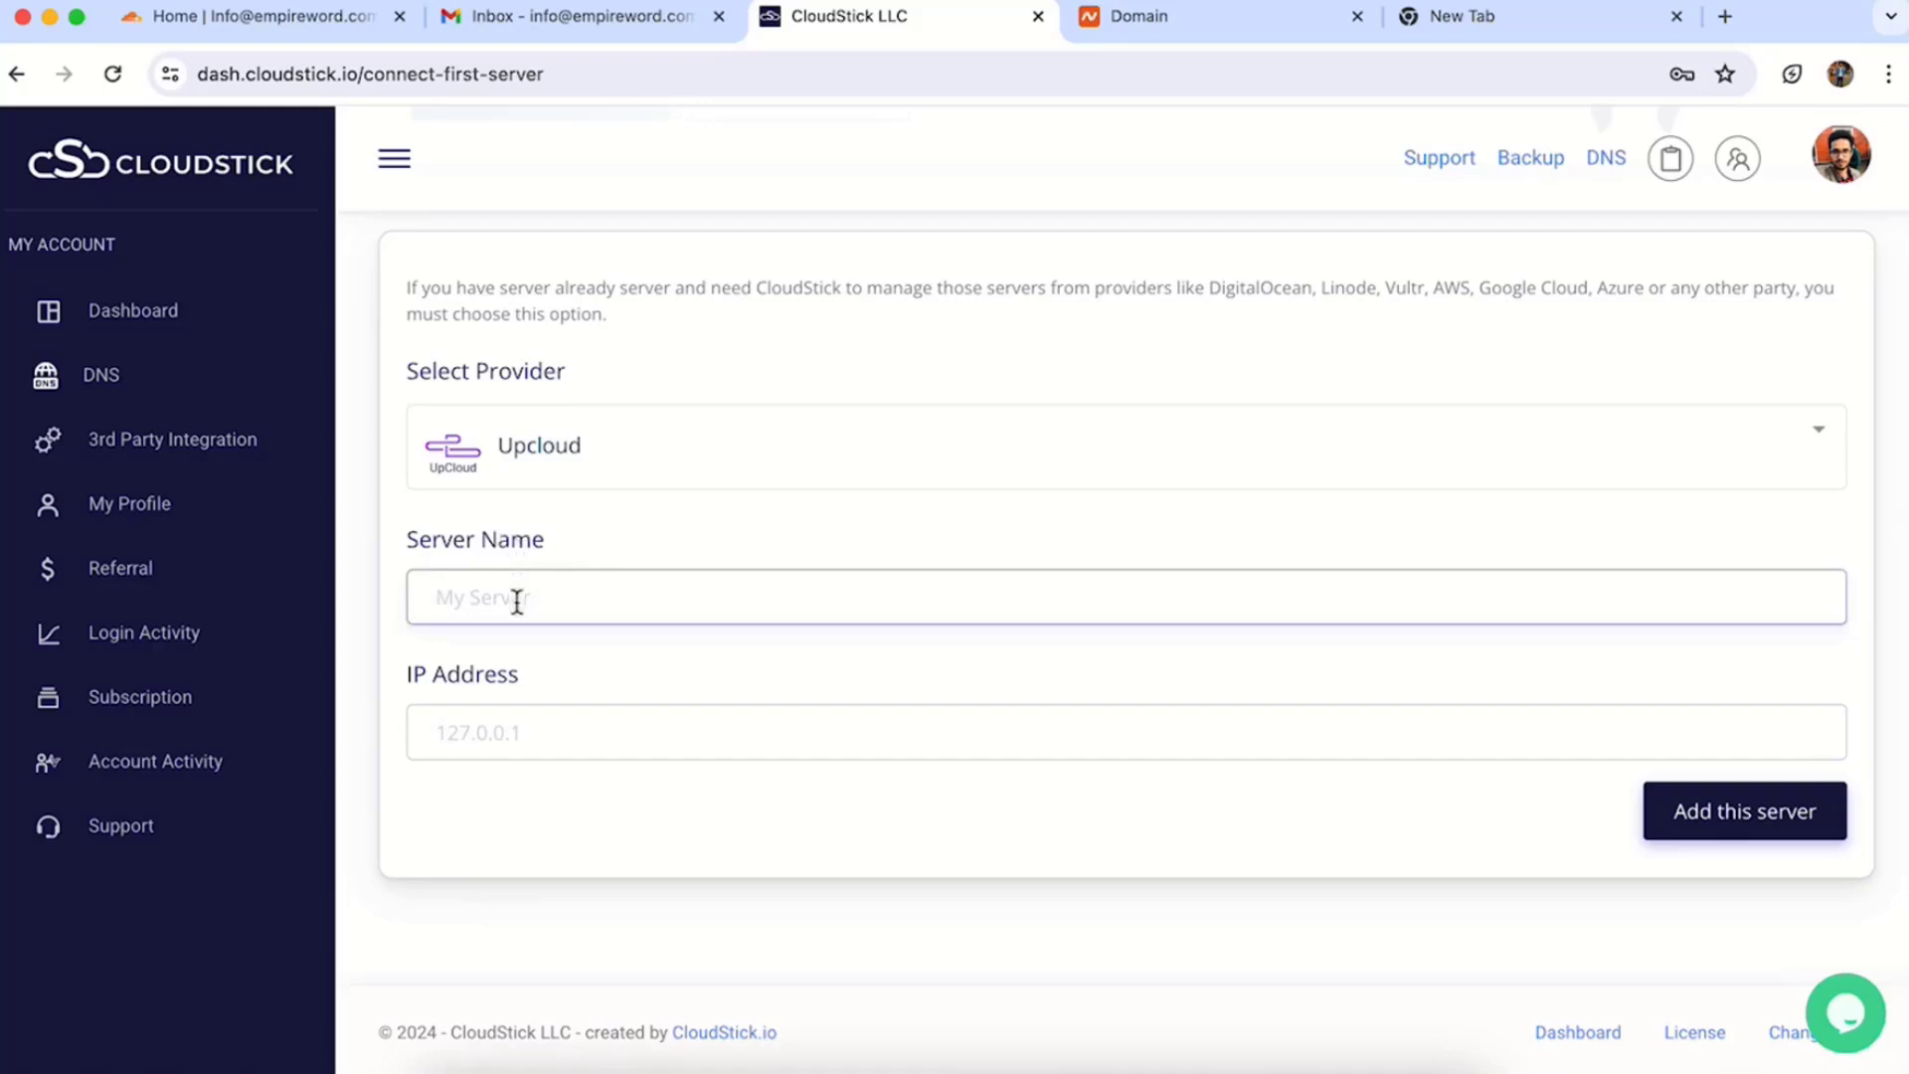
# - Name the new server seotechy, paste IP address 5.22.208.230, and add it
pyautogui.write('seotechy')
pyautogui.click(427, 718)
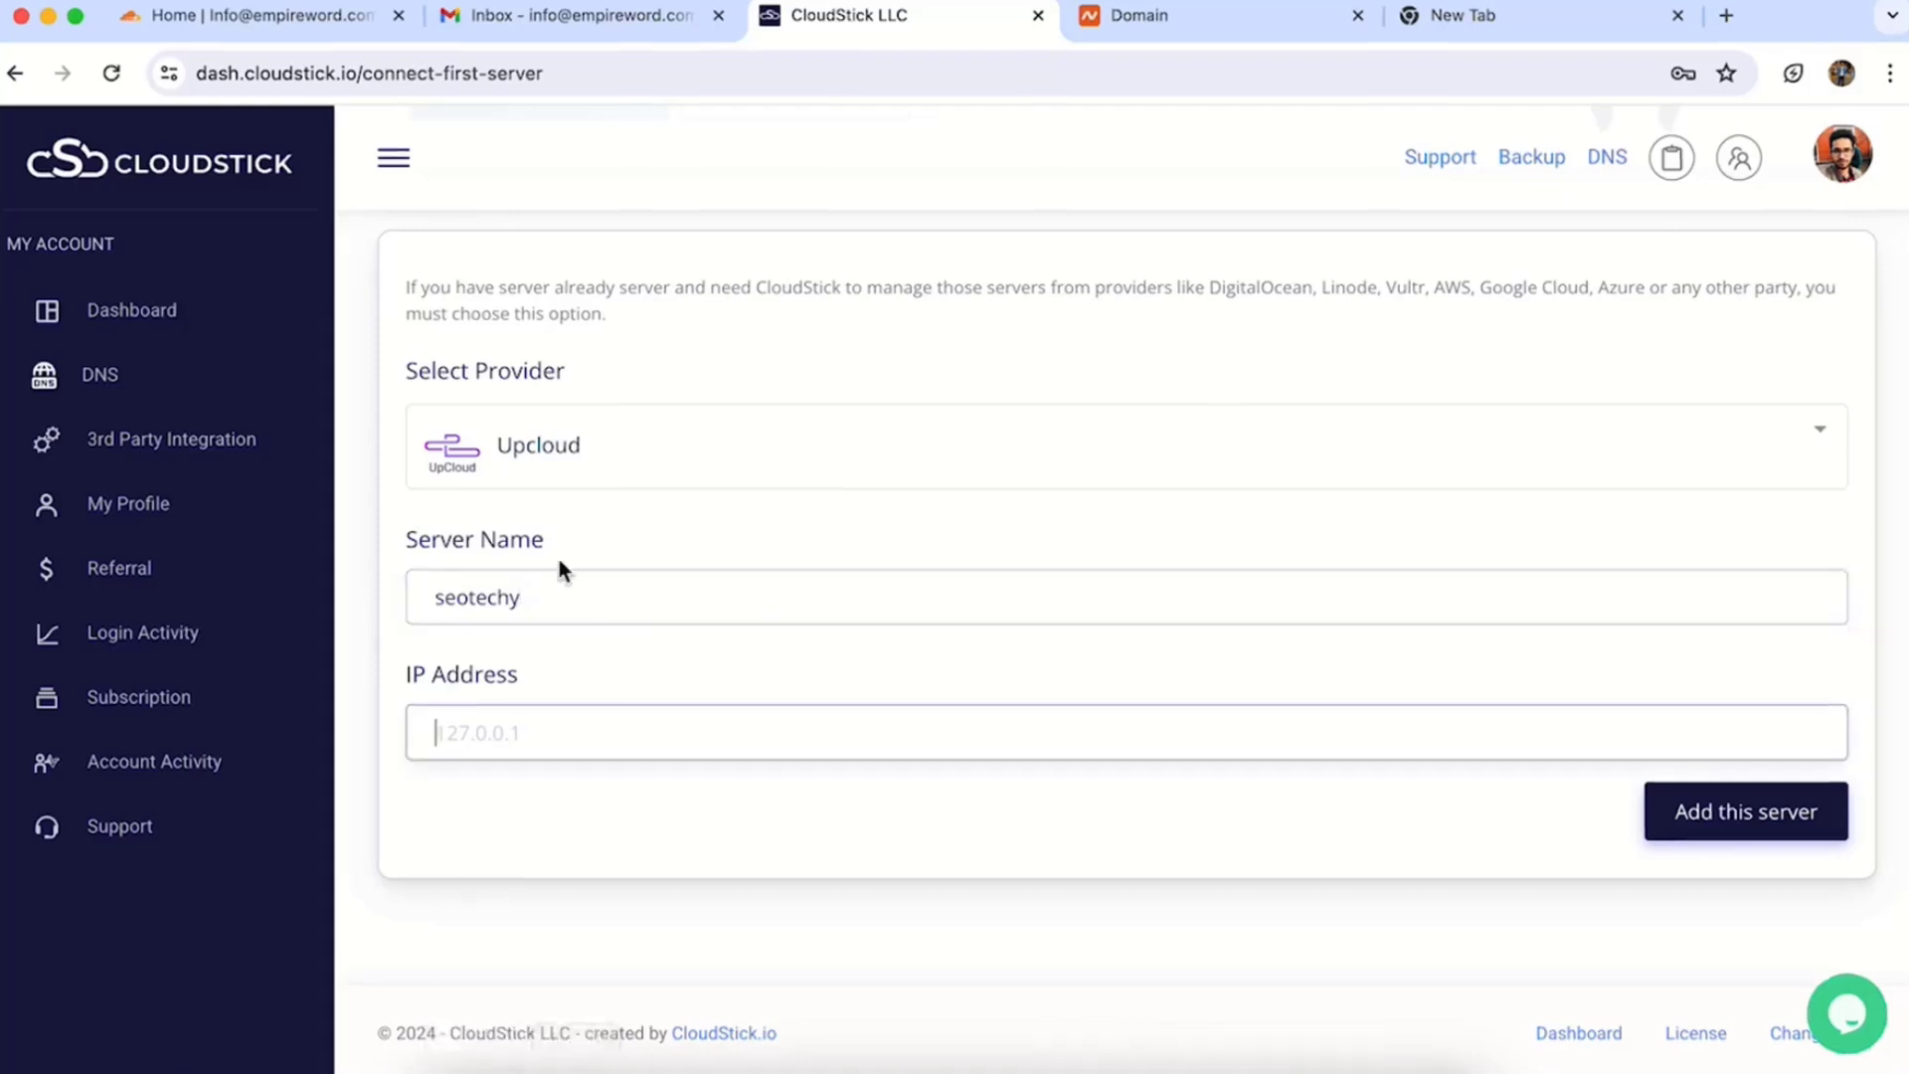
pyautogui.write('5.22.208.230')
pyautogui.click(1752, 822)
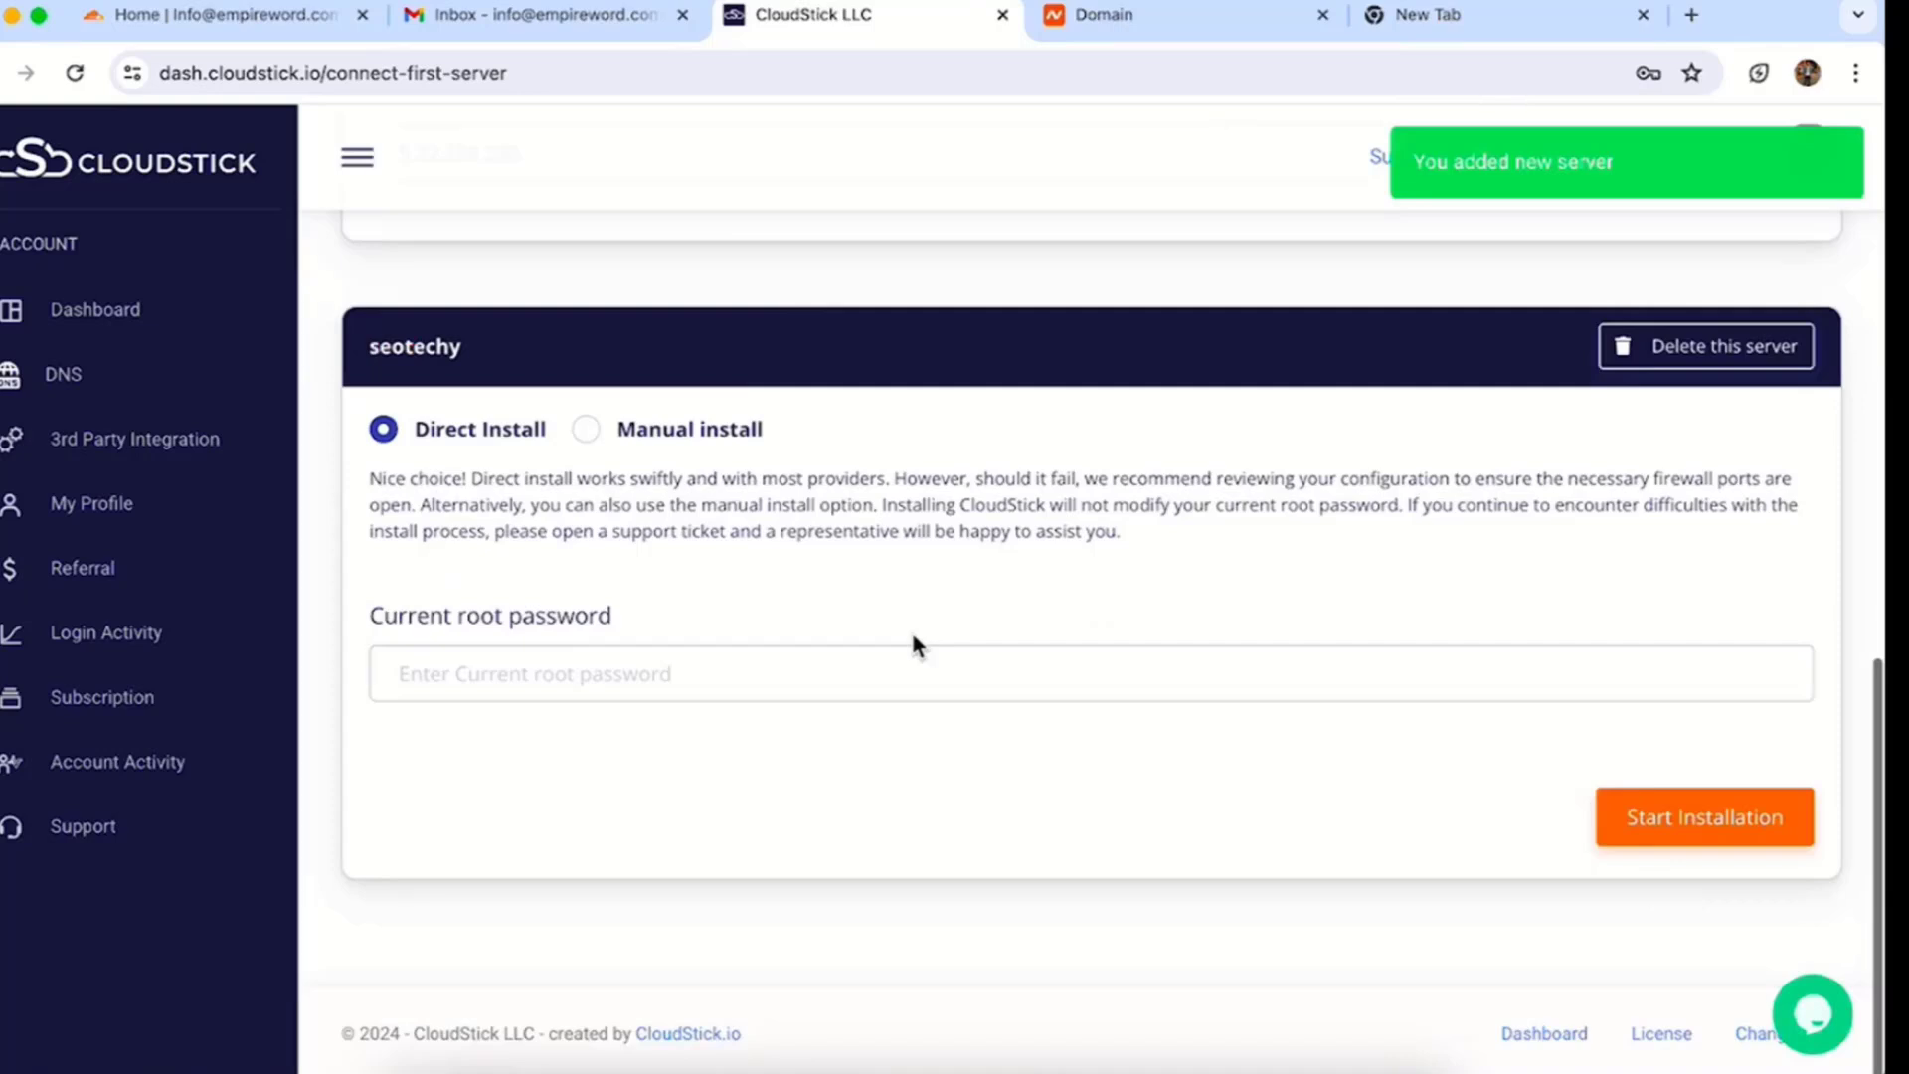
# - Choose Direct Install, paste the root password, and start the CloudStick installation
pyautogui.click(589, 428)
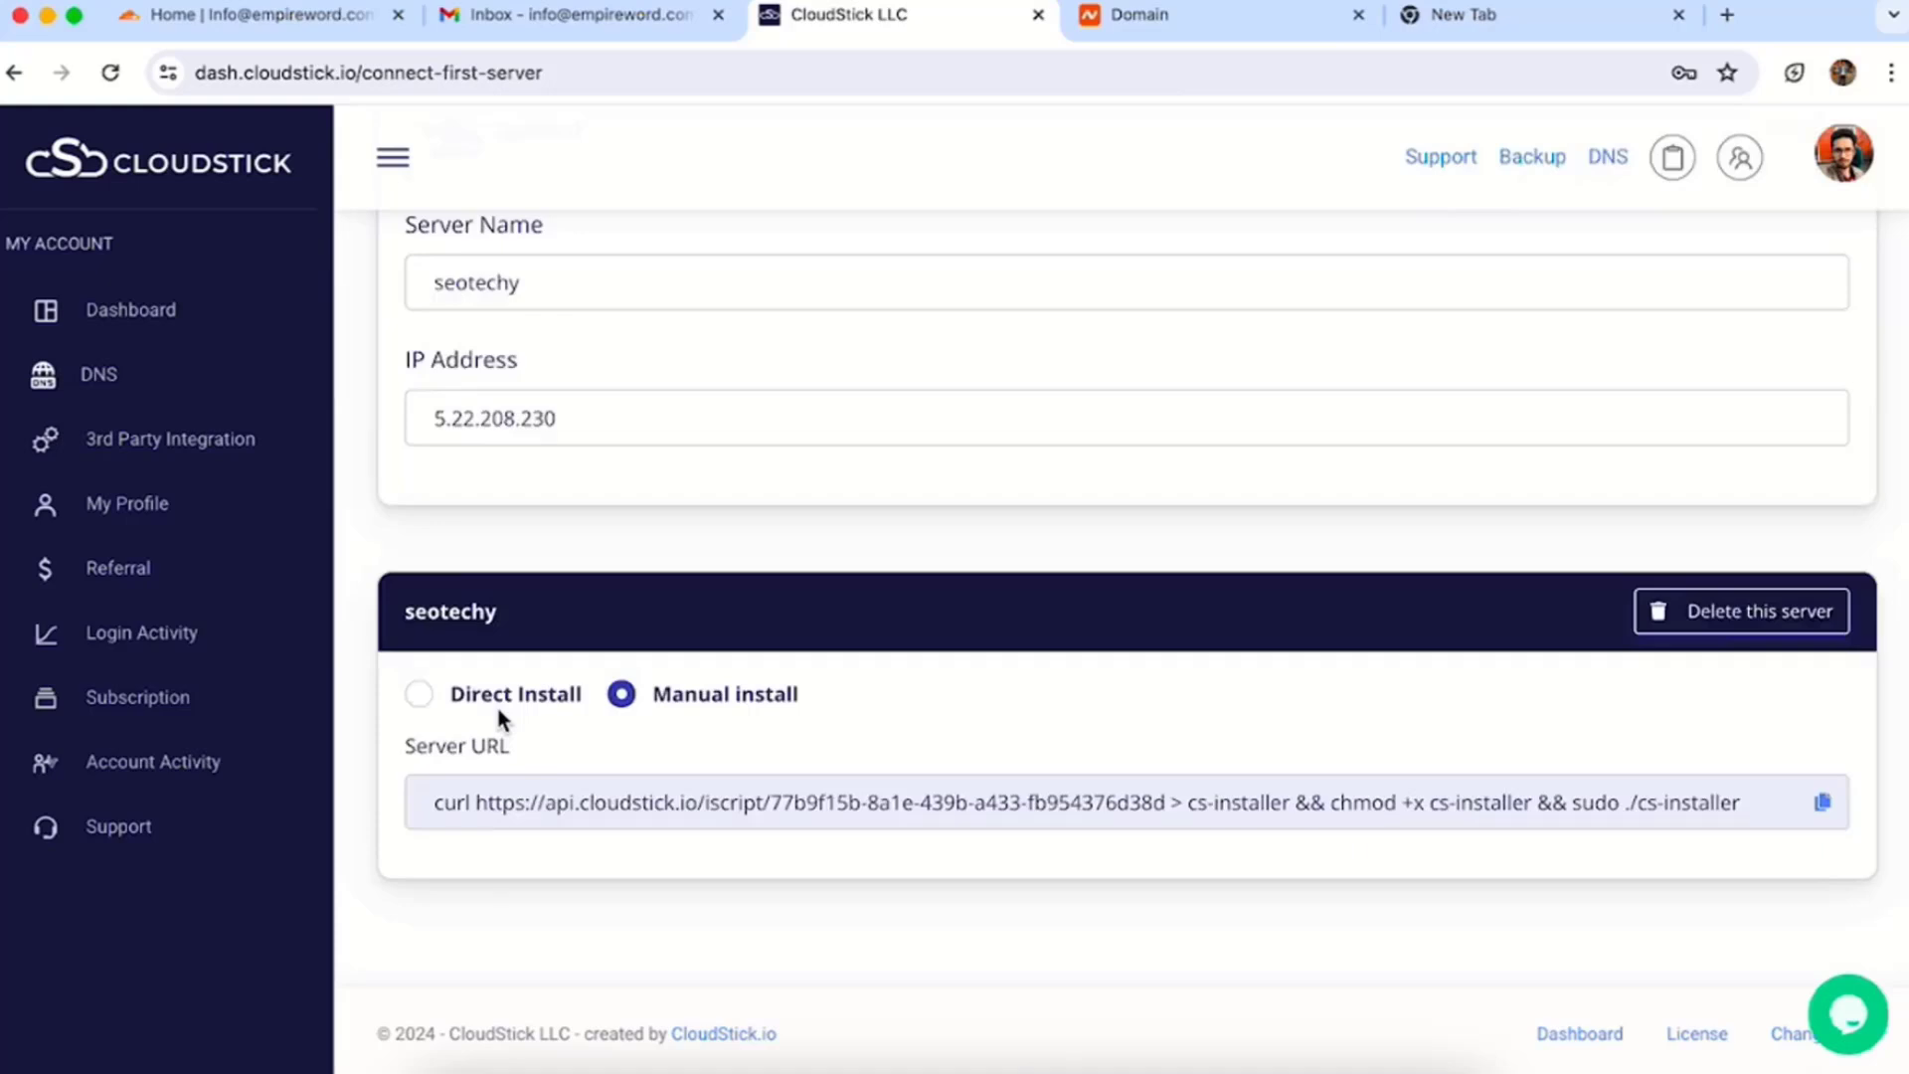
pyautogui.click(495, 702)
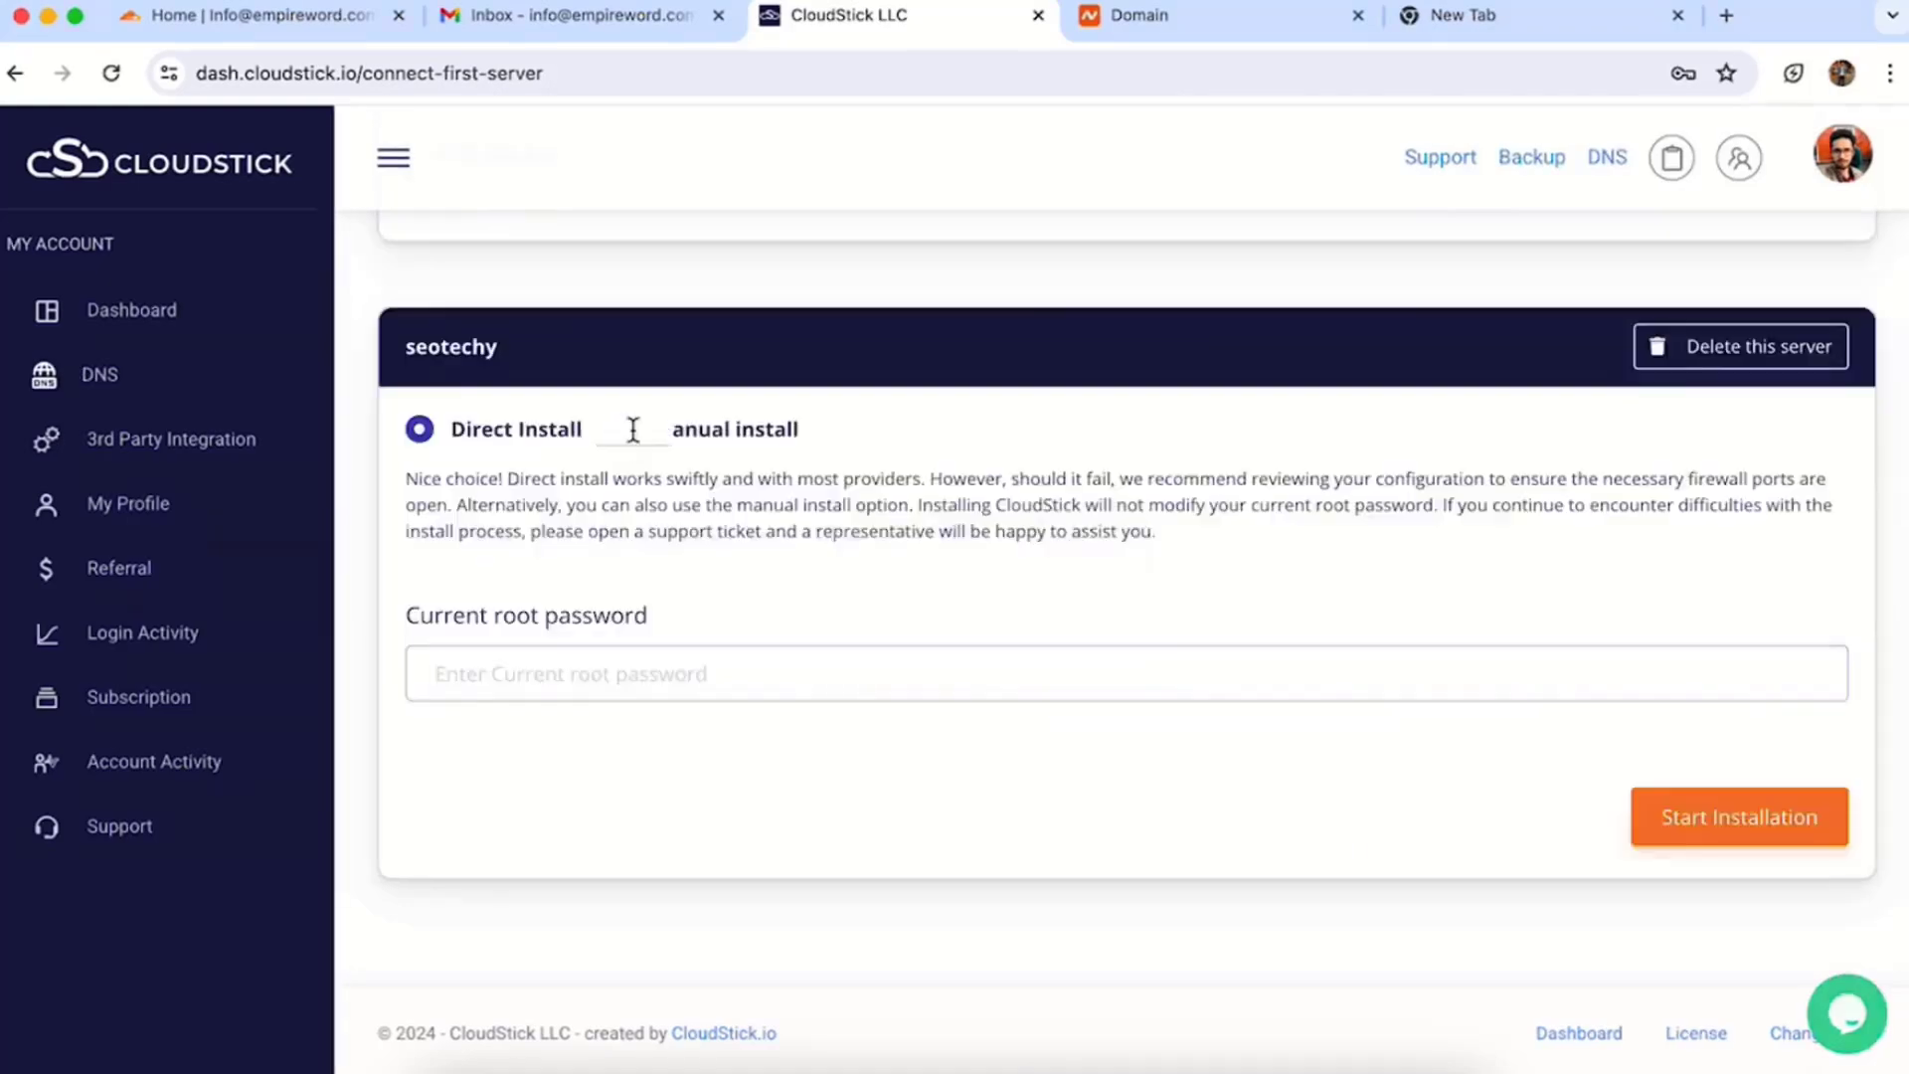
pyautogui.click(630, 425)
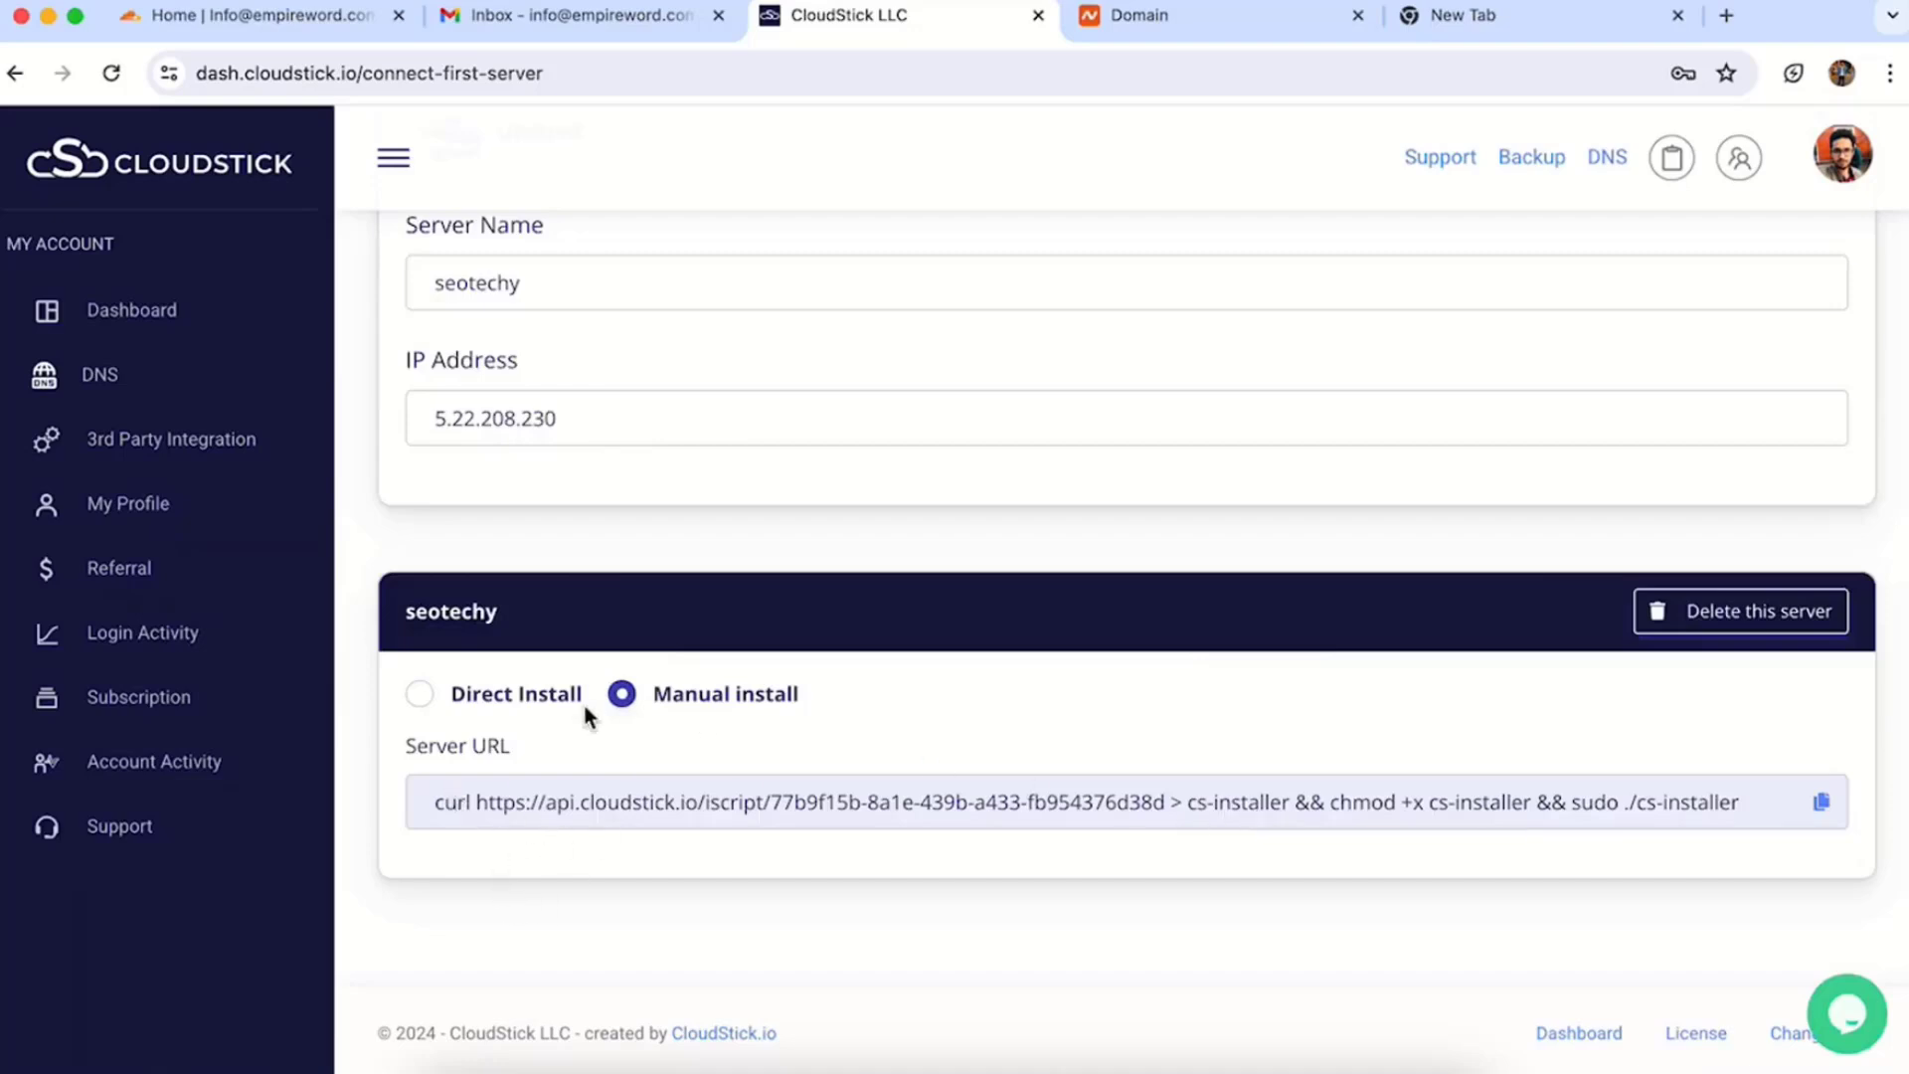
pyautogui.click(421, 694)
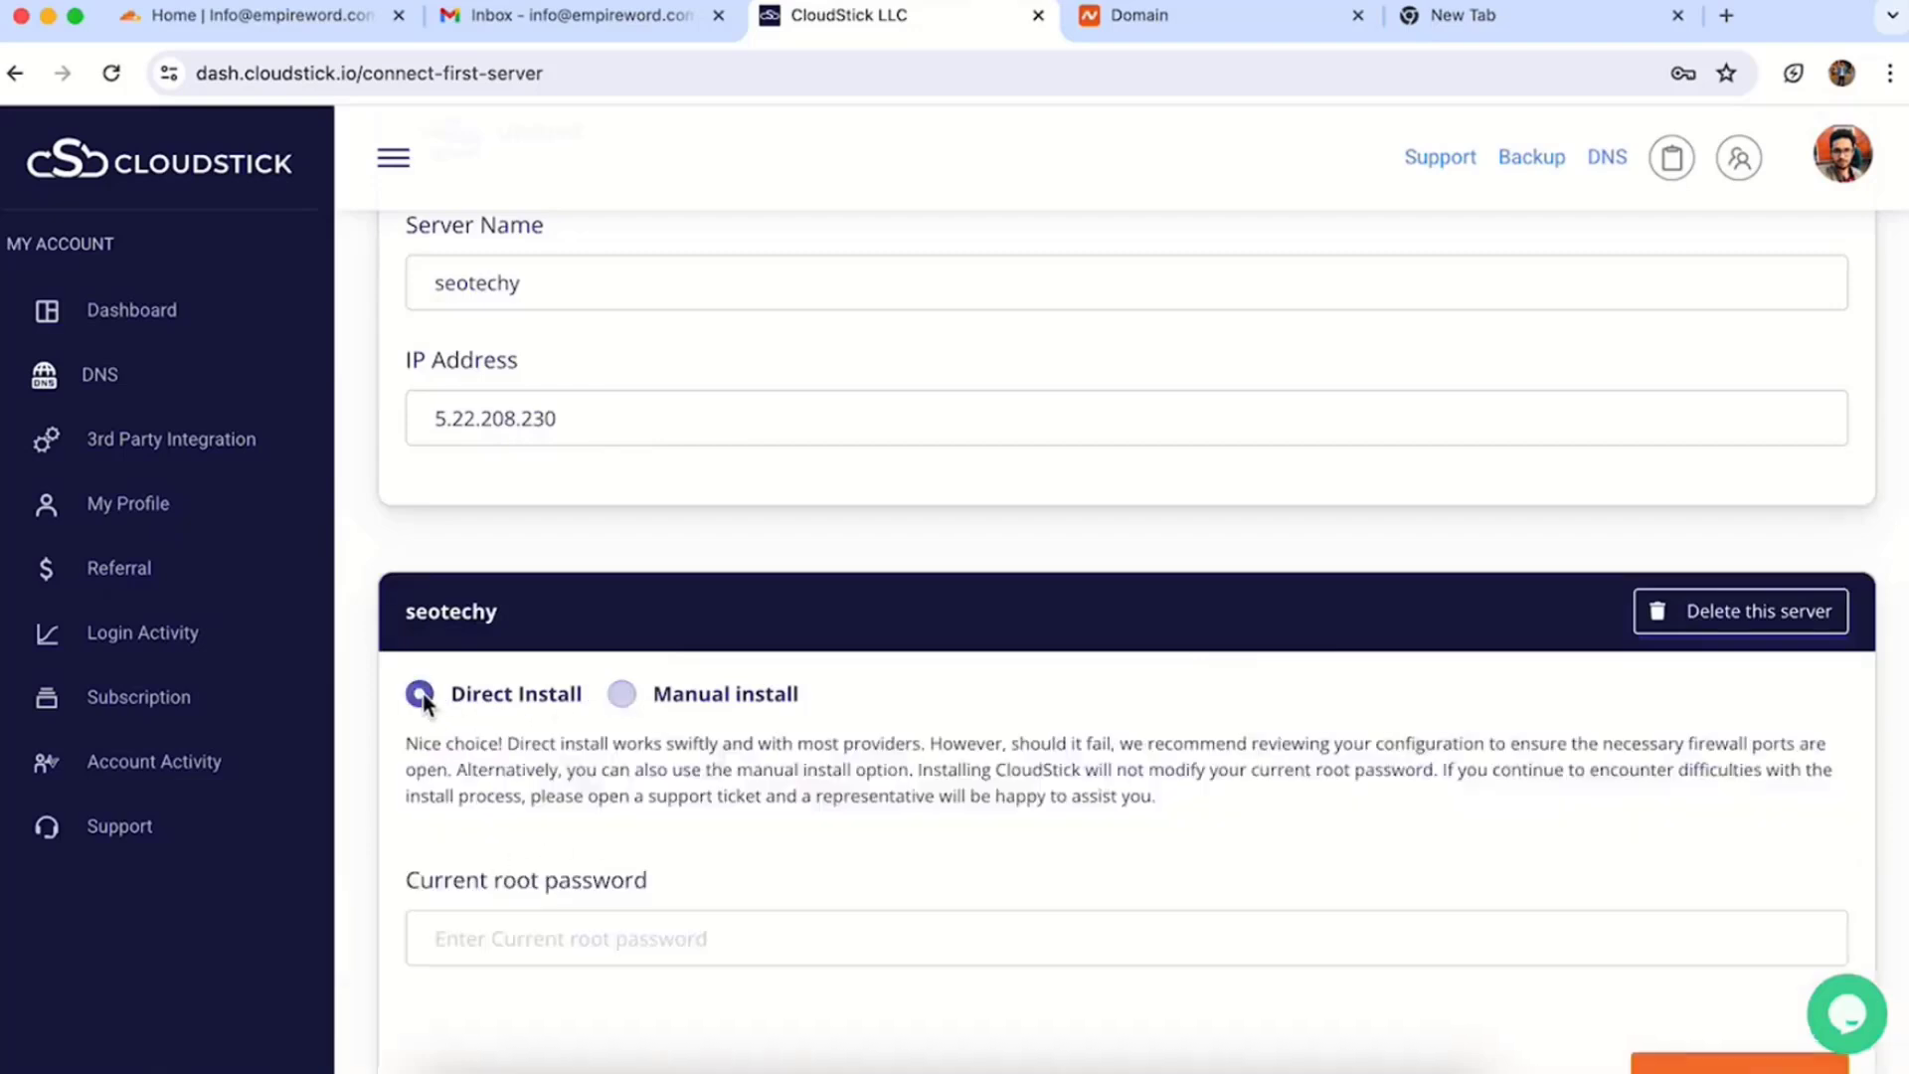
pyautogui.click(493, 926)
pyautogui.hotkey('ctrl', 'v')
pyautogui.scroll(-3, 801, 690)
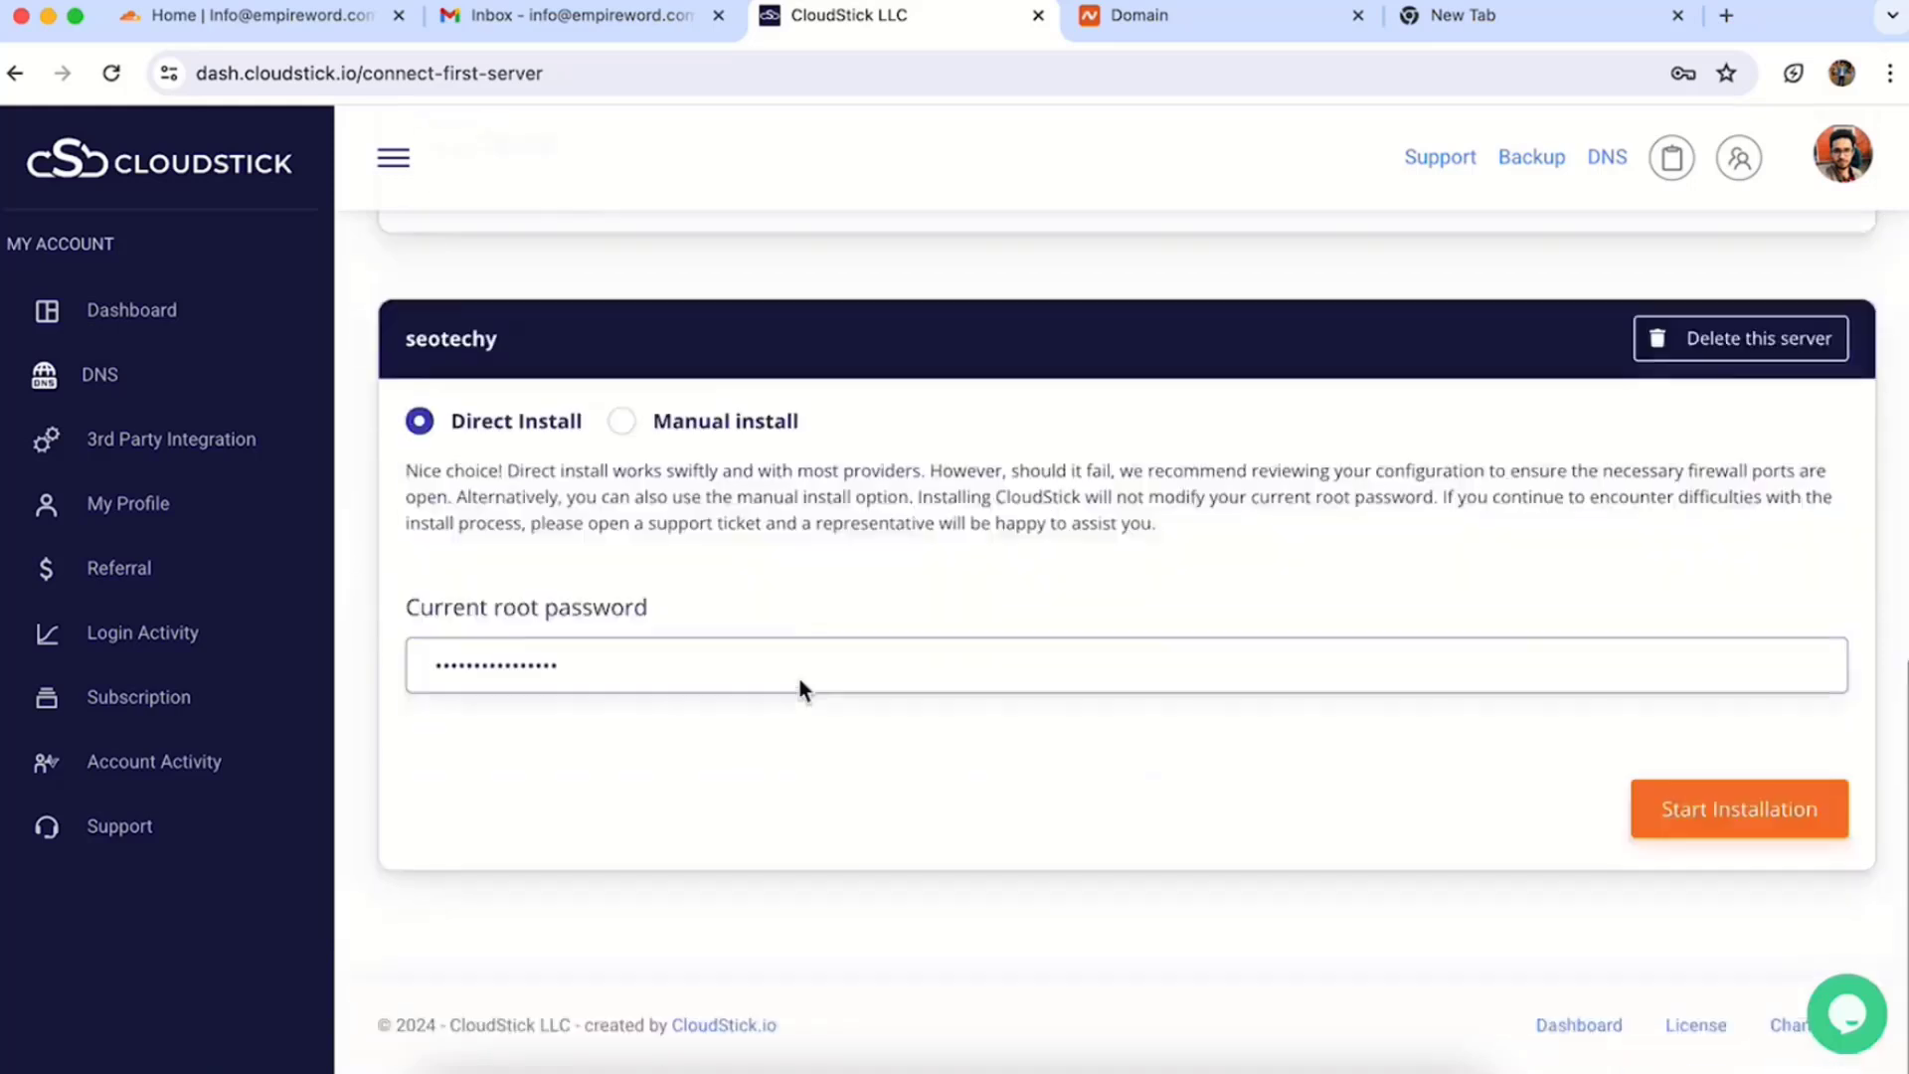
pyautogui.click(1726, 822)
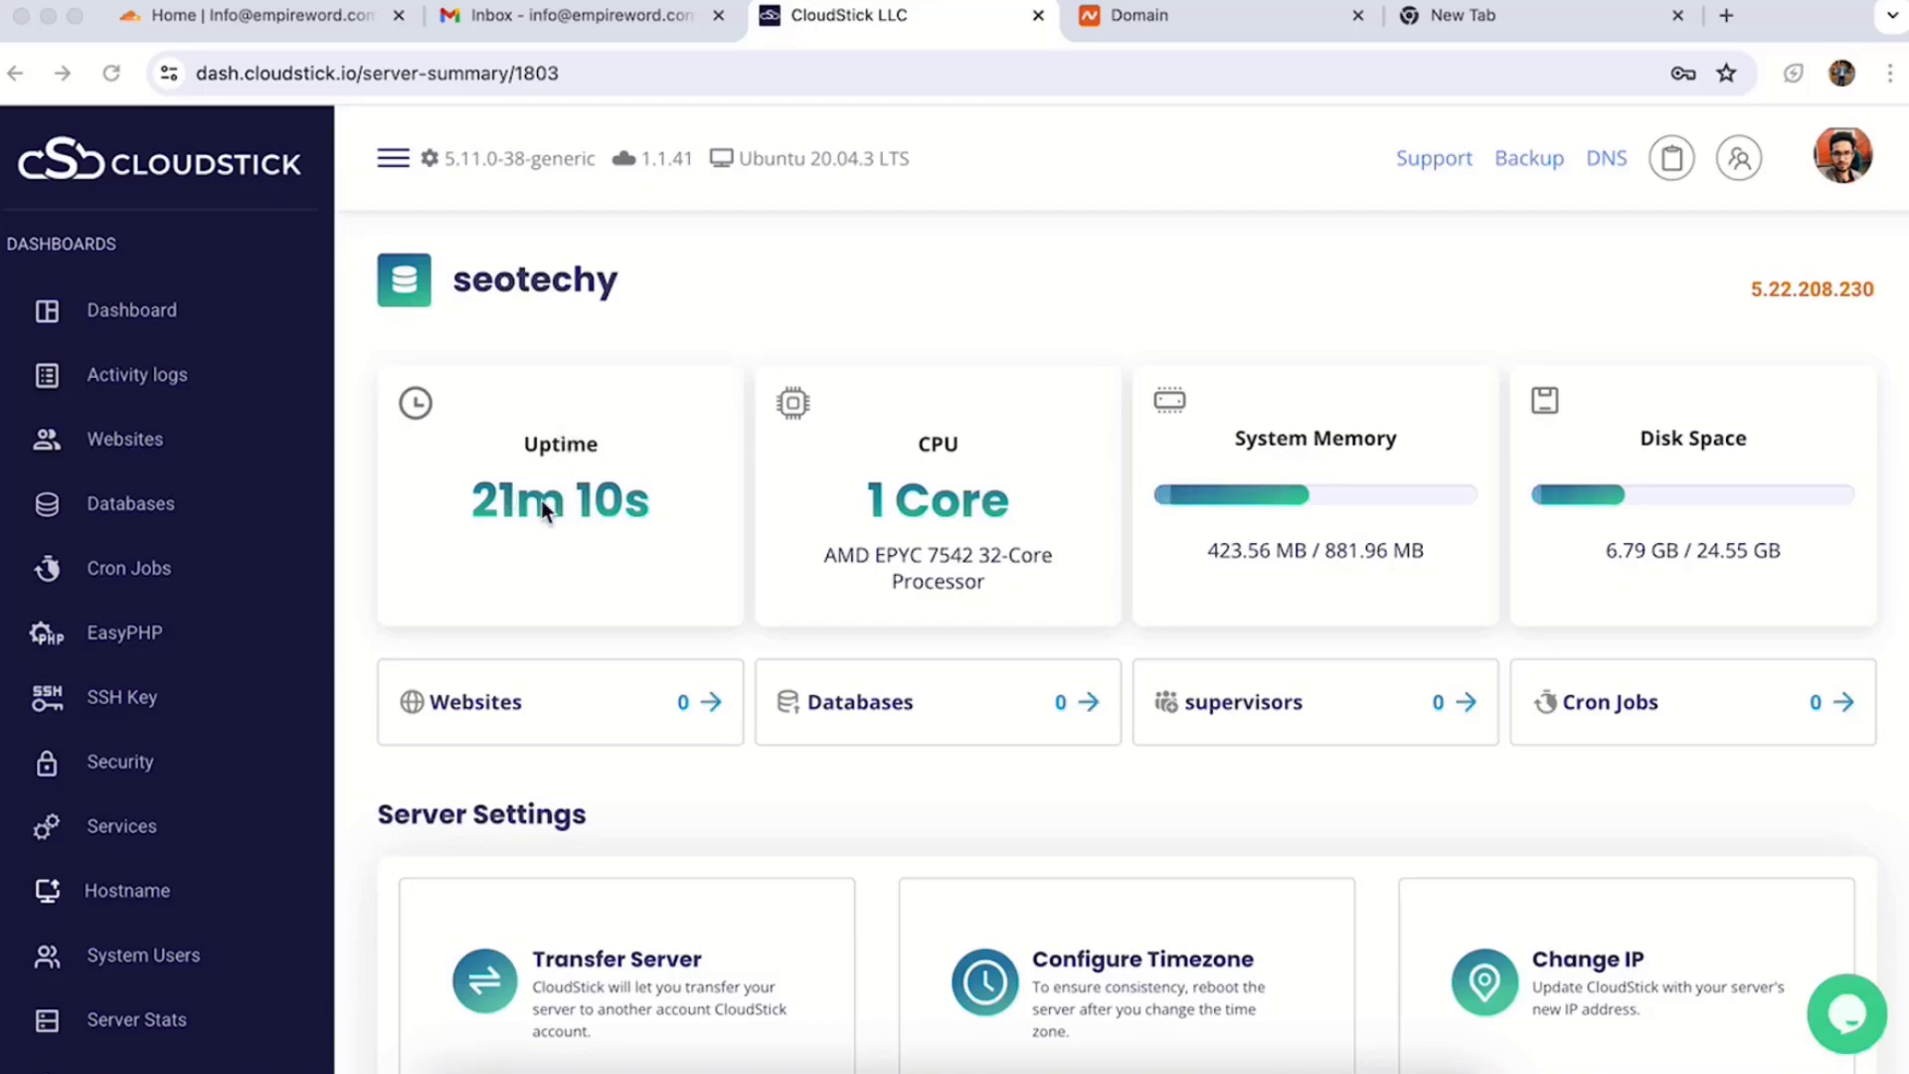
# - From the server's Websites section, start a web application account and pick WordPress
pyautogui.scroll(-1, 1377, 505)
pyautogui.scroll(-5, 1374, 491)
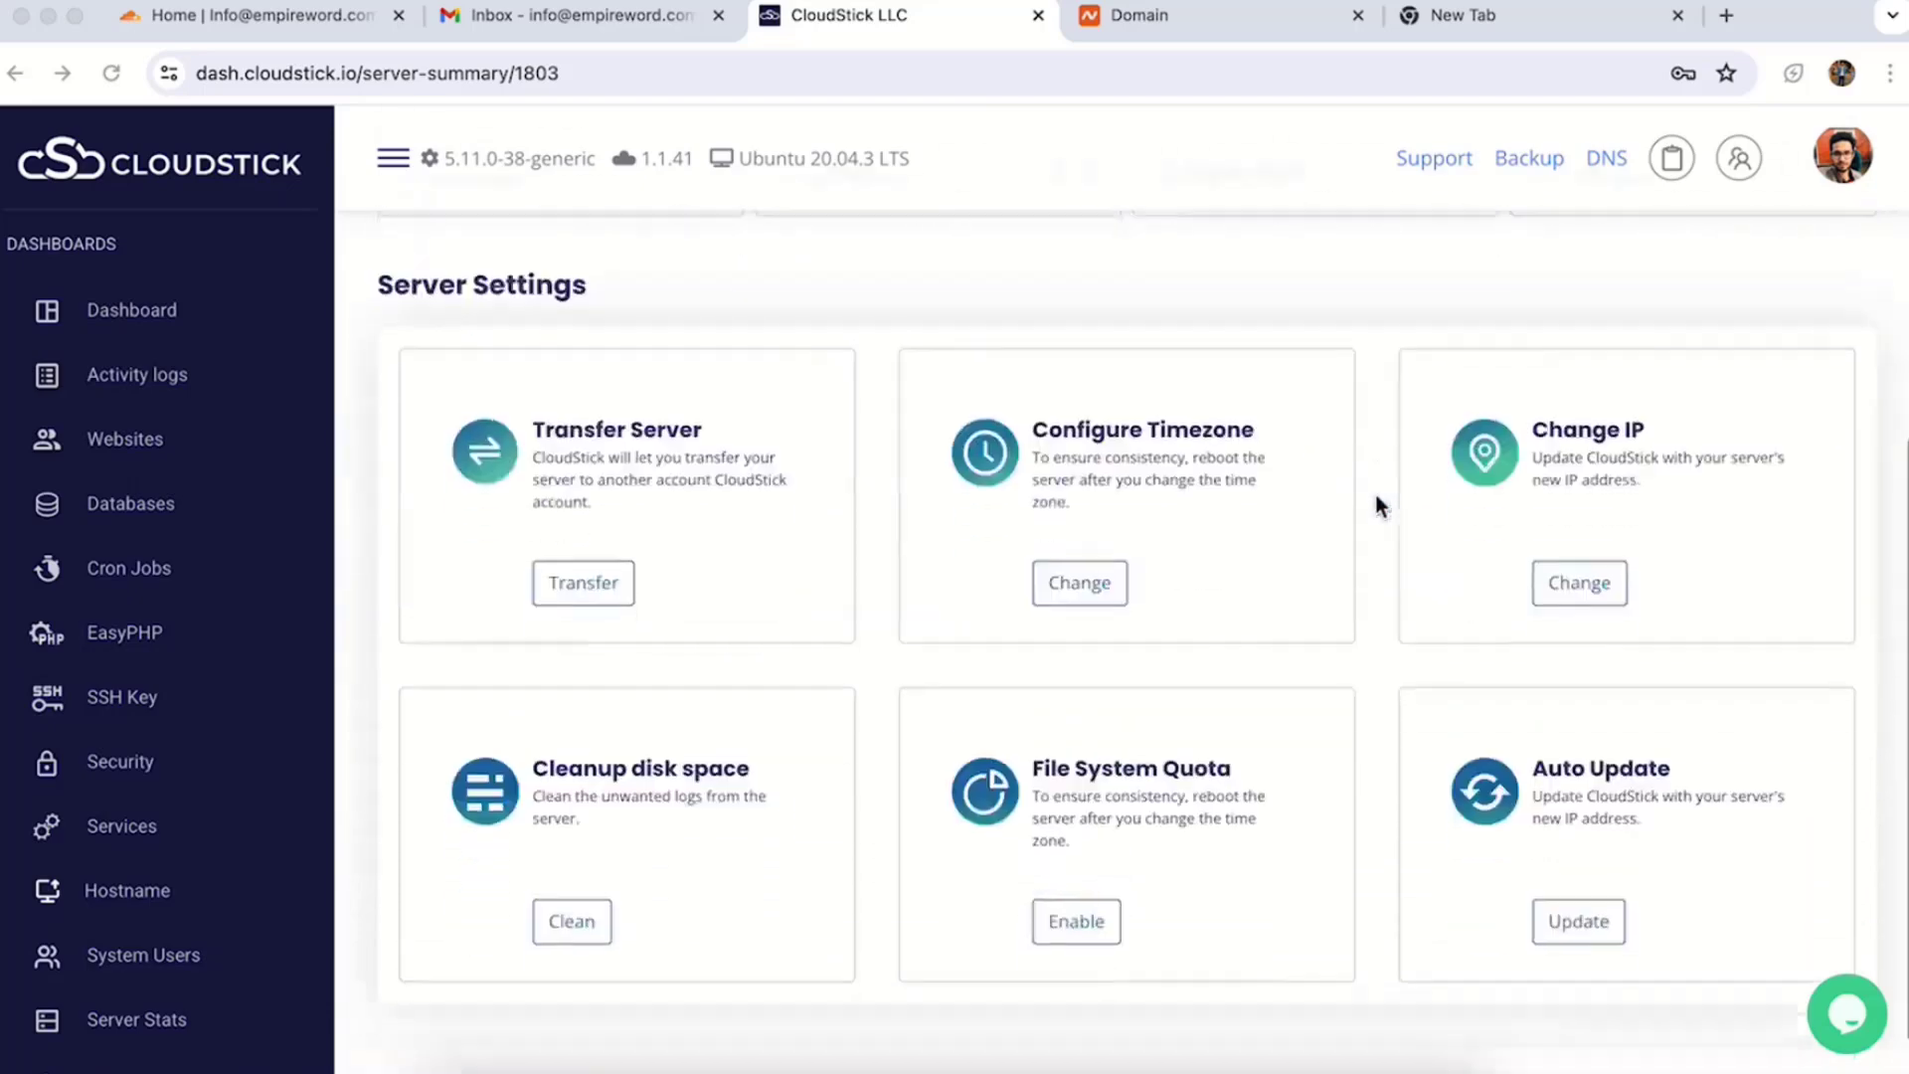
pyautogui.scroll(6, 706, 665)
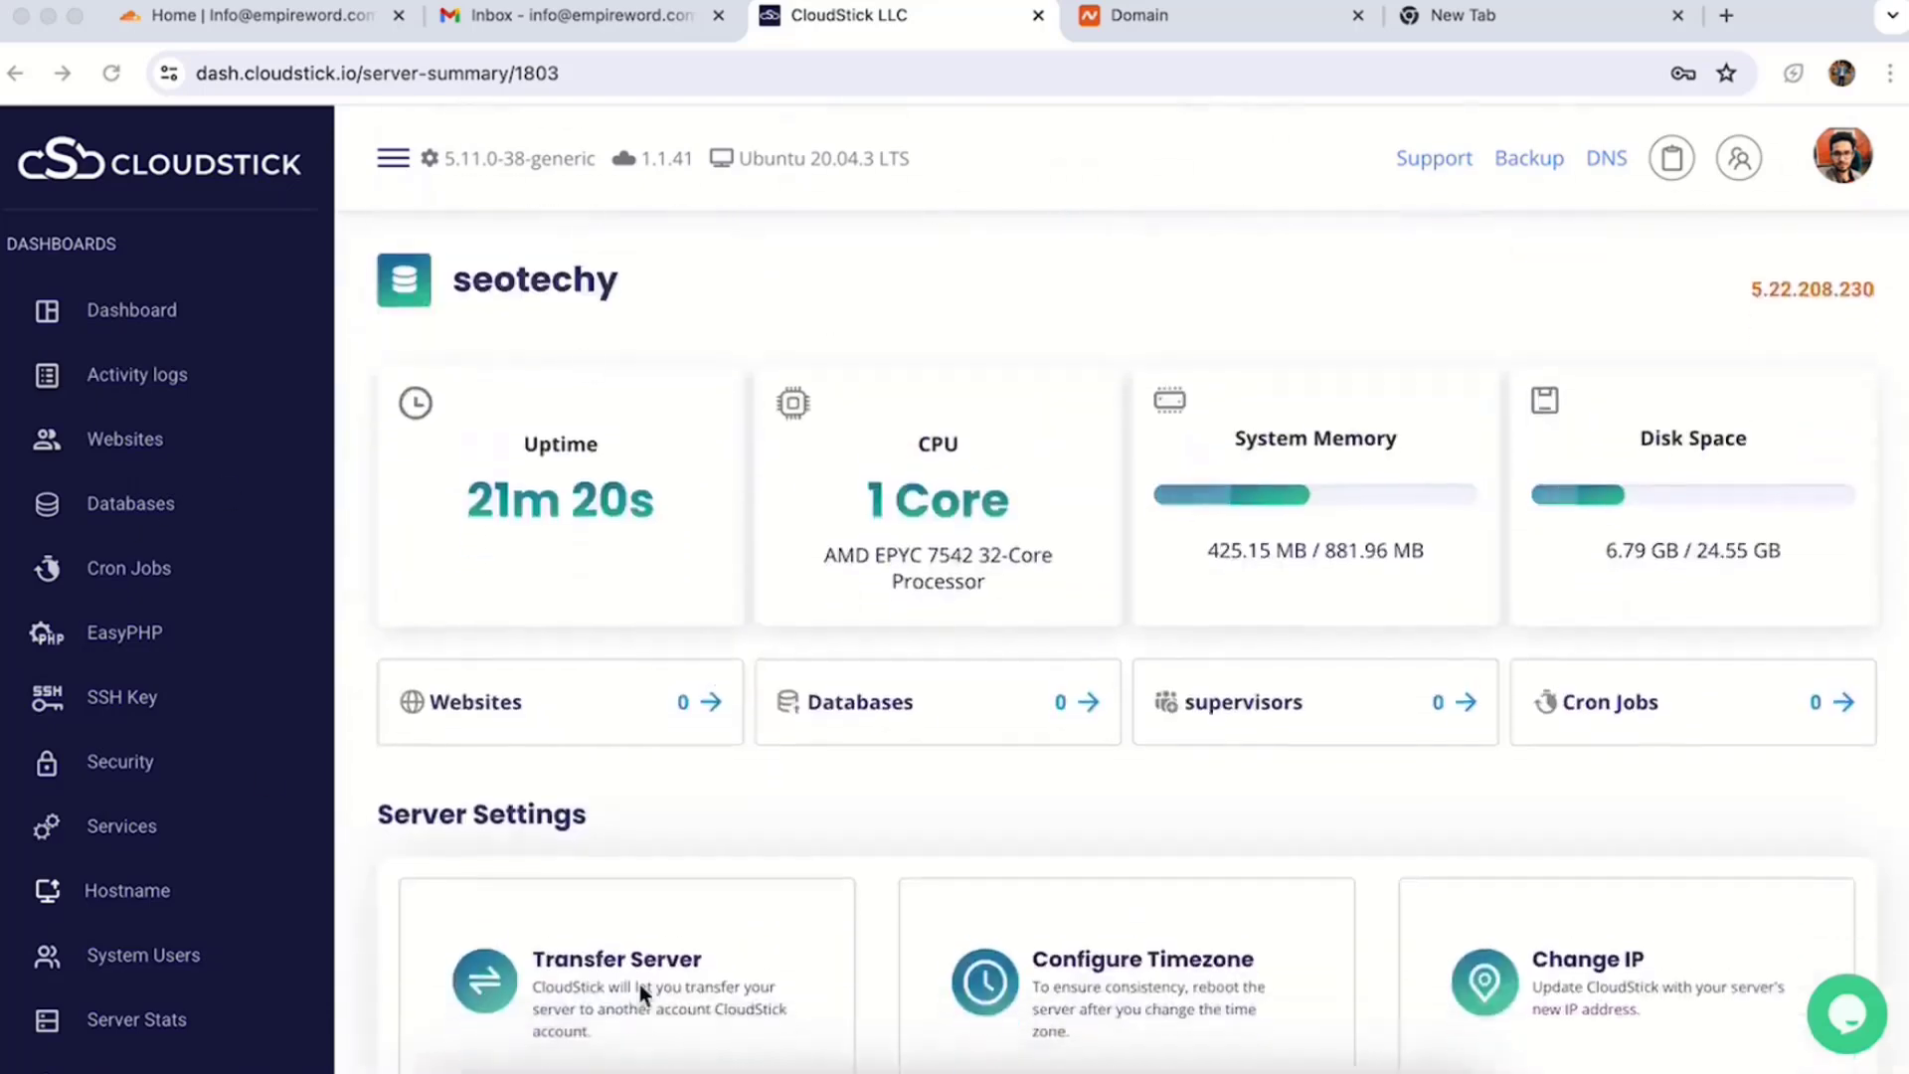
pyautogui.click(104, 444)
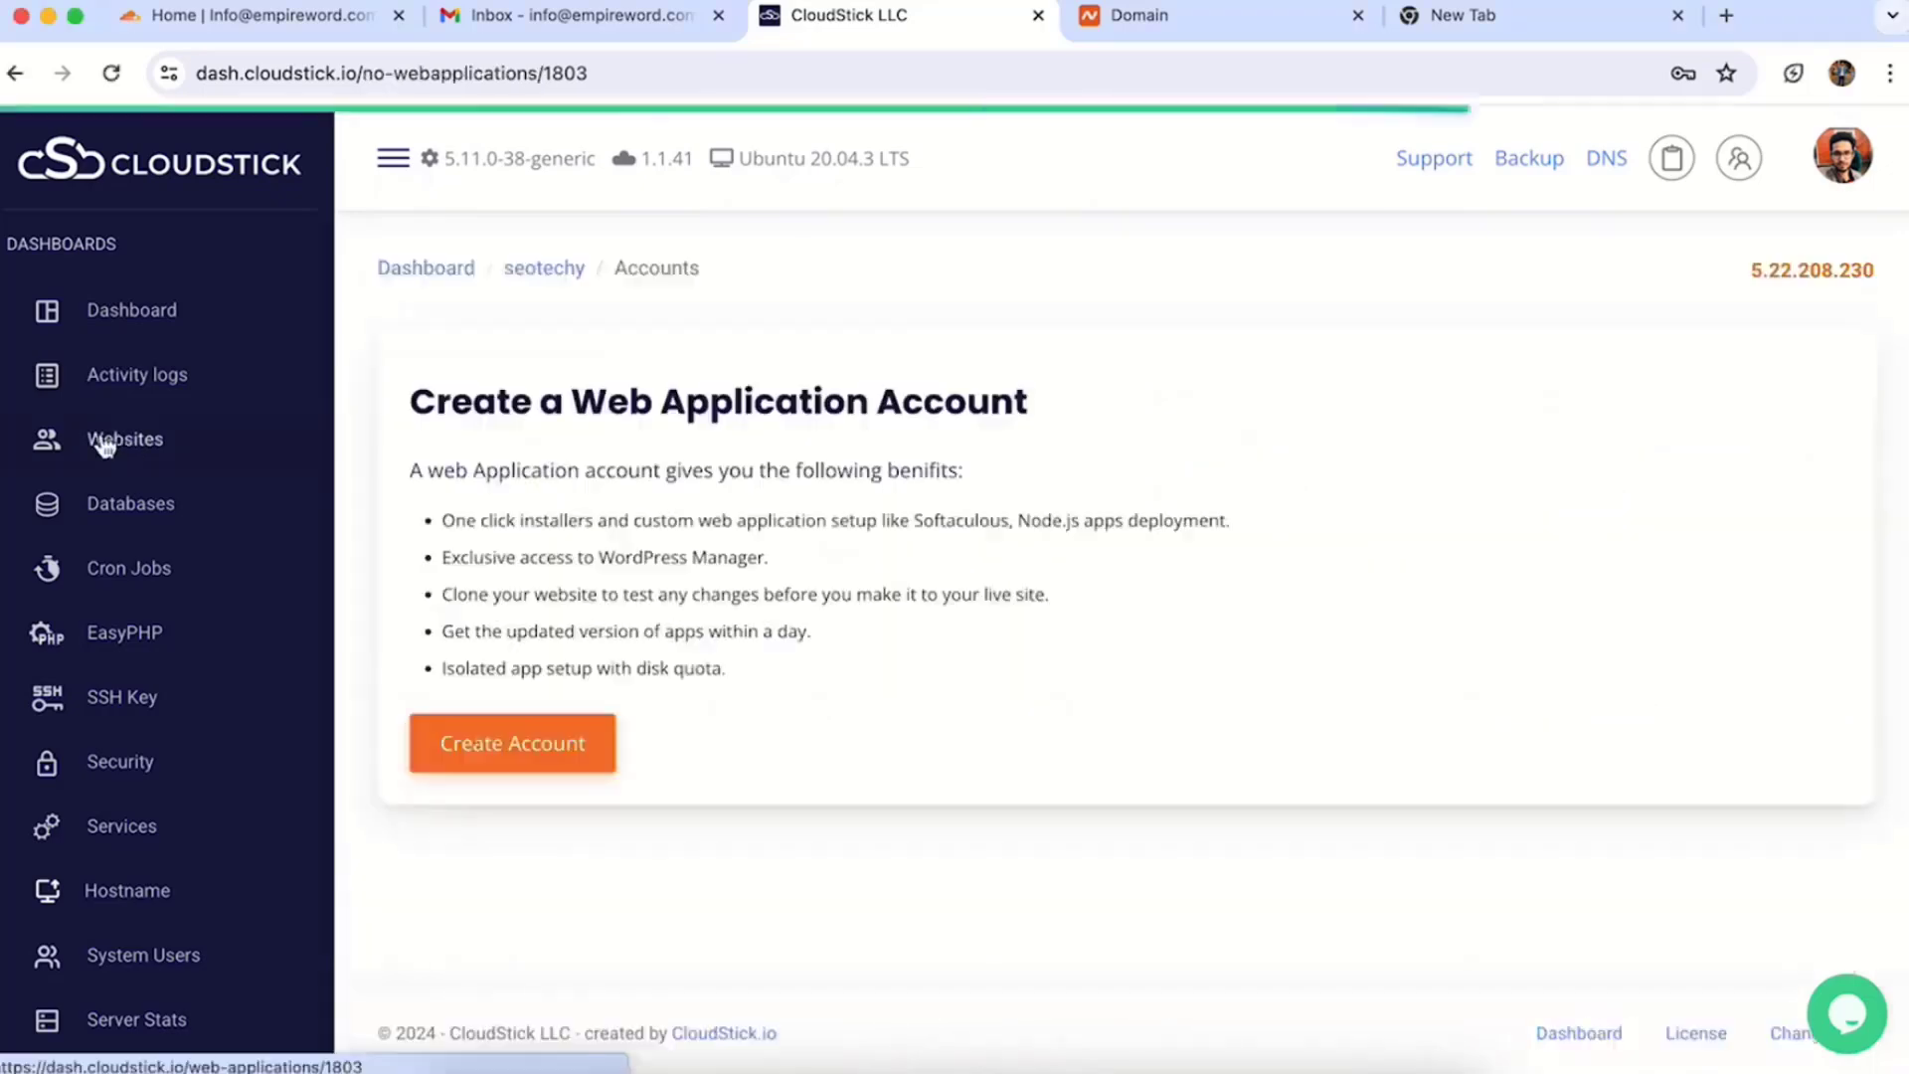
pyautogui.moveTo(408, 402); pyautogui.dragTo(1030, 396)
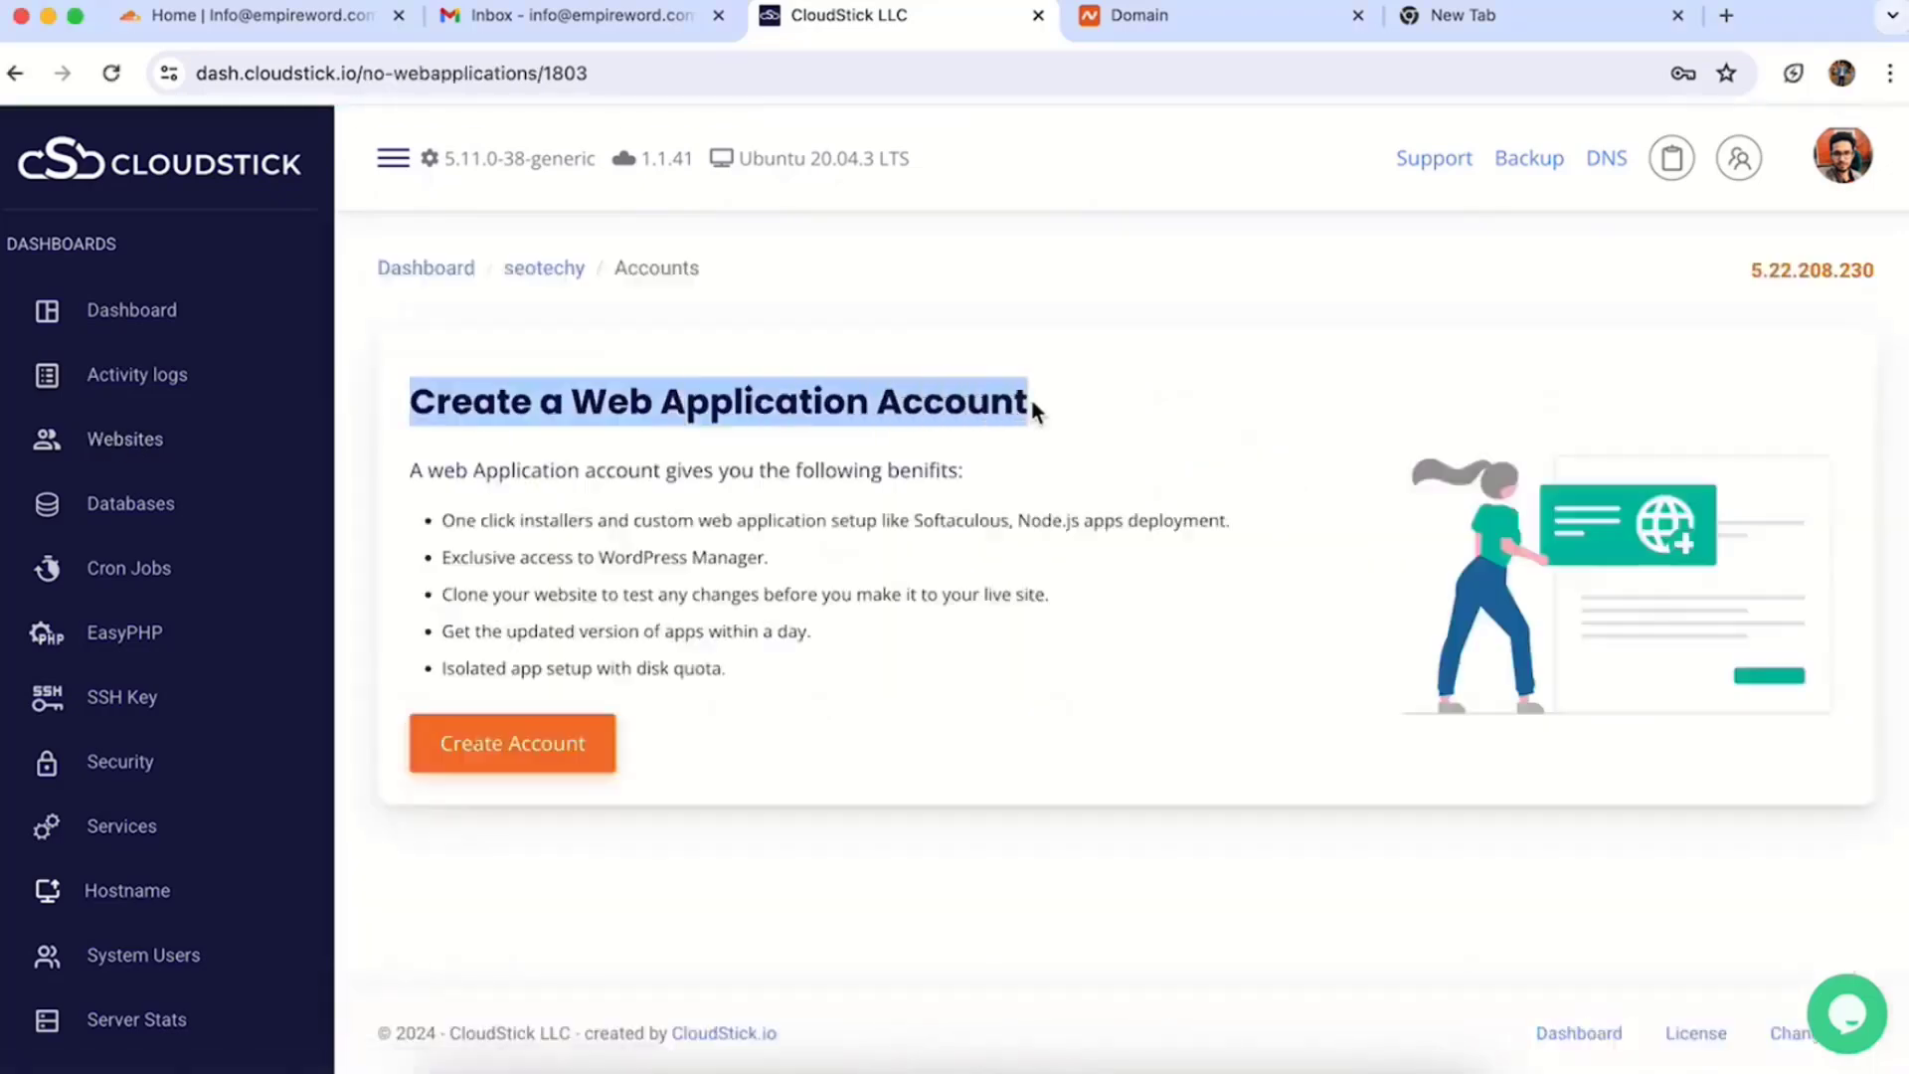
pyautogui.click(512, 743)
pyautogui.scroll(-1, 1027, 652)
pyautogui.click(1027, 652)
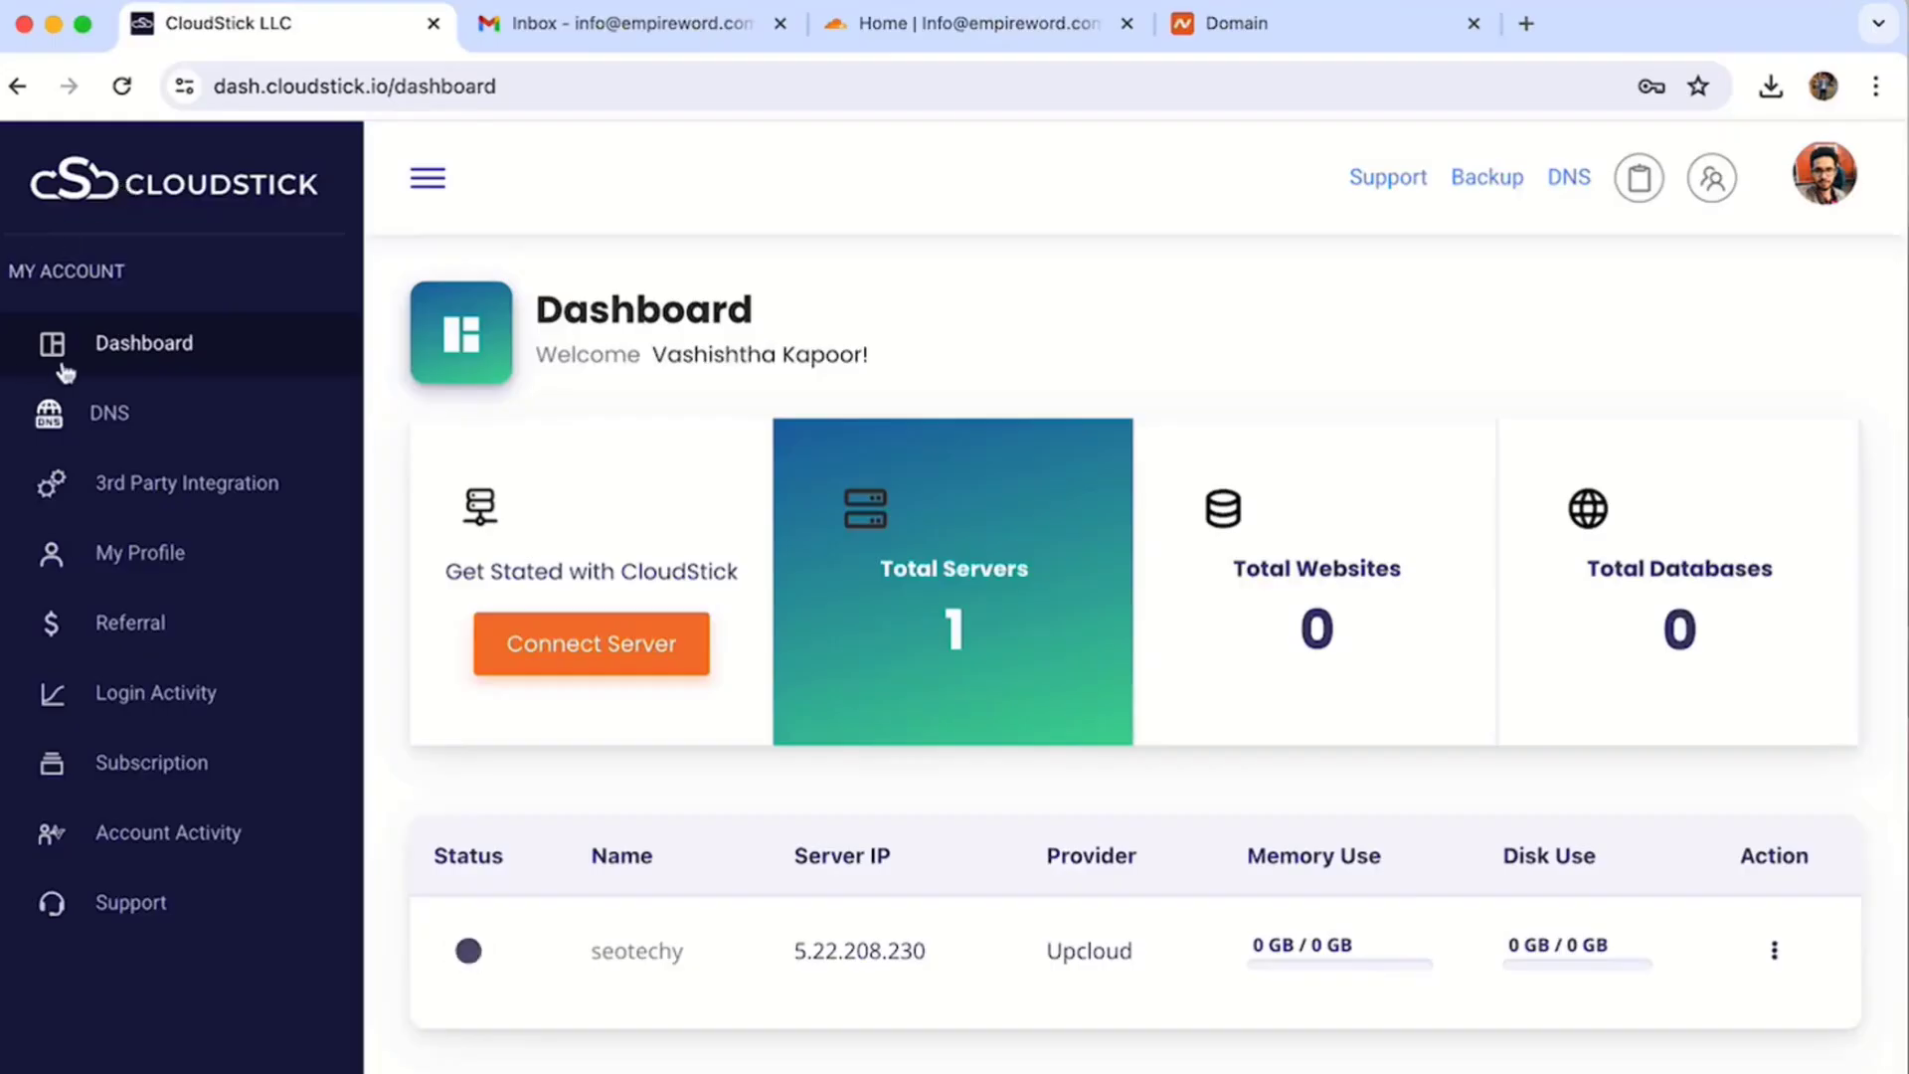
# - Start adding a Cloudflare API key under 3rd Party Integrations, then switch to Cloudflare
pyautogui.scroll(-2, 207, 626)
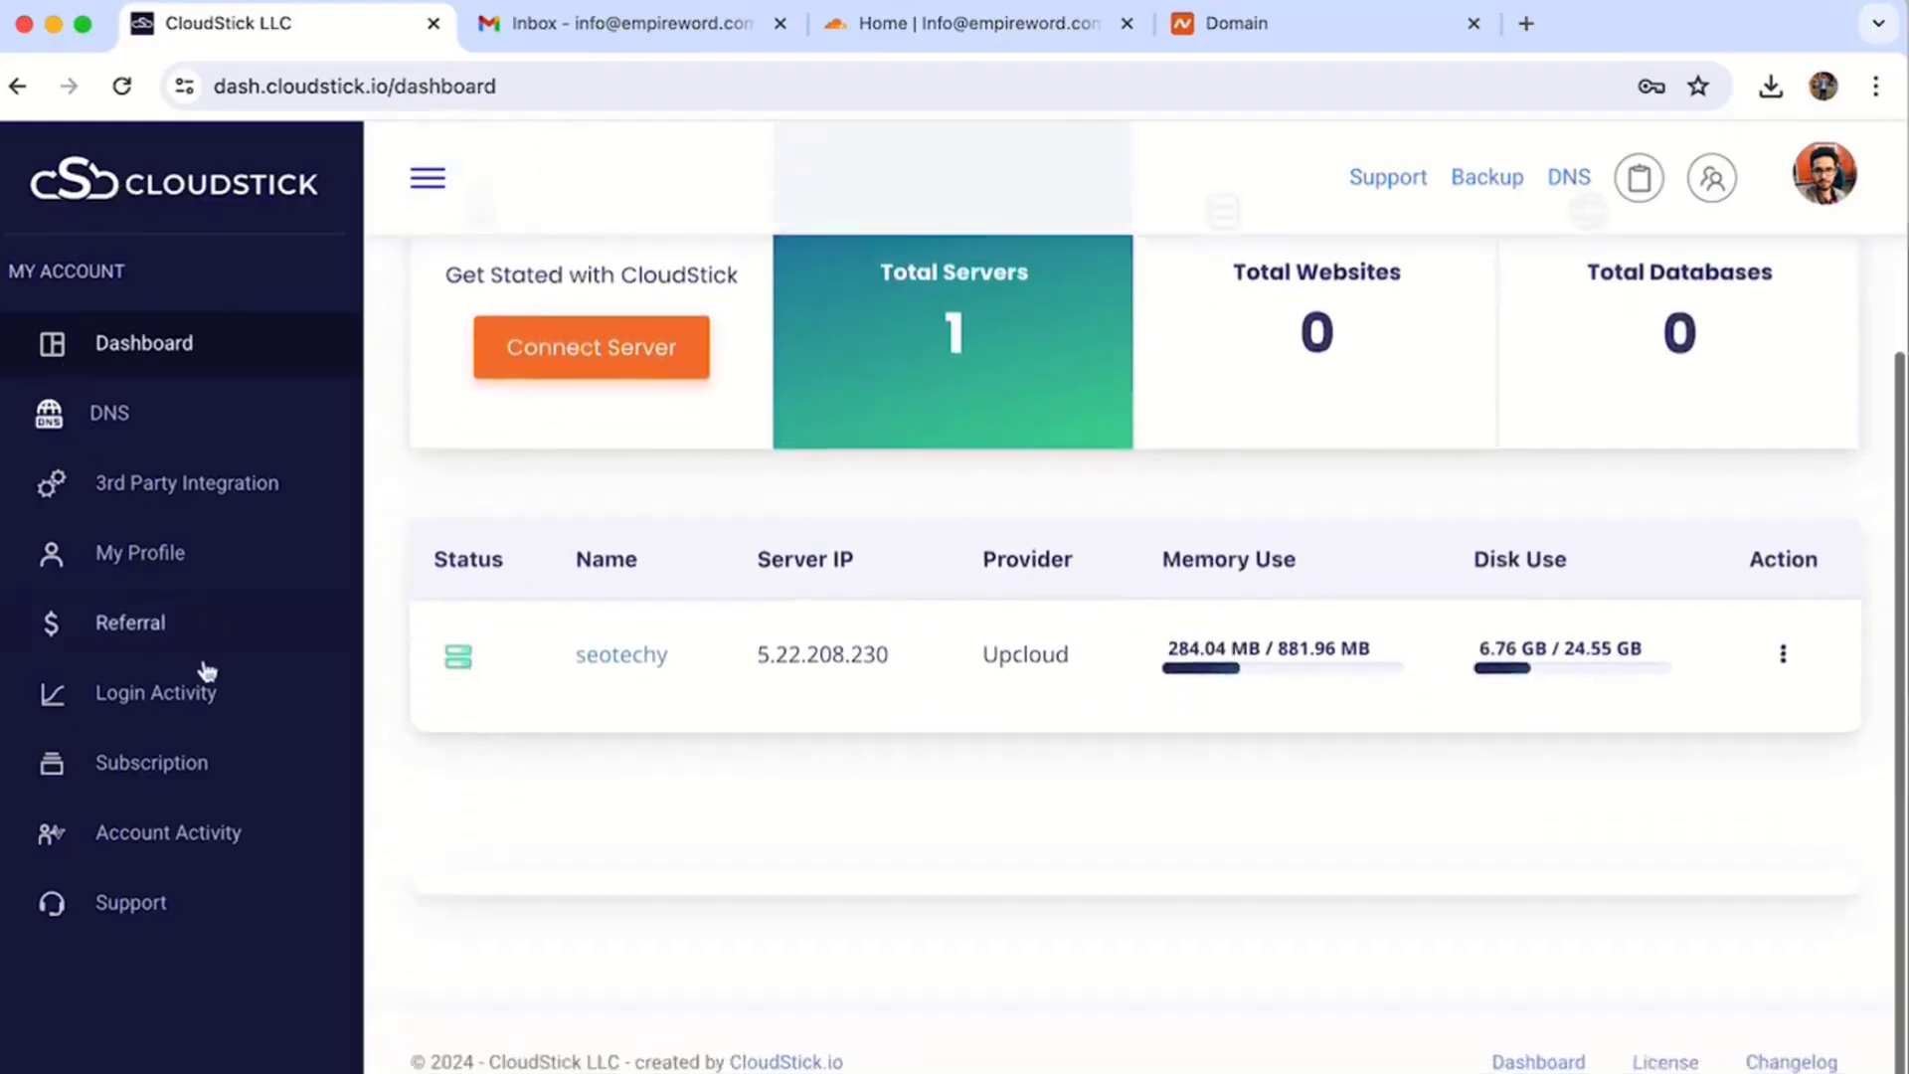
pyautogui.click(201, 484)
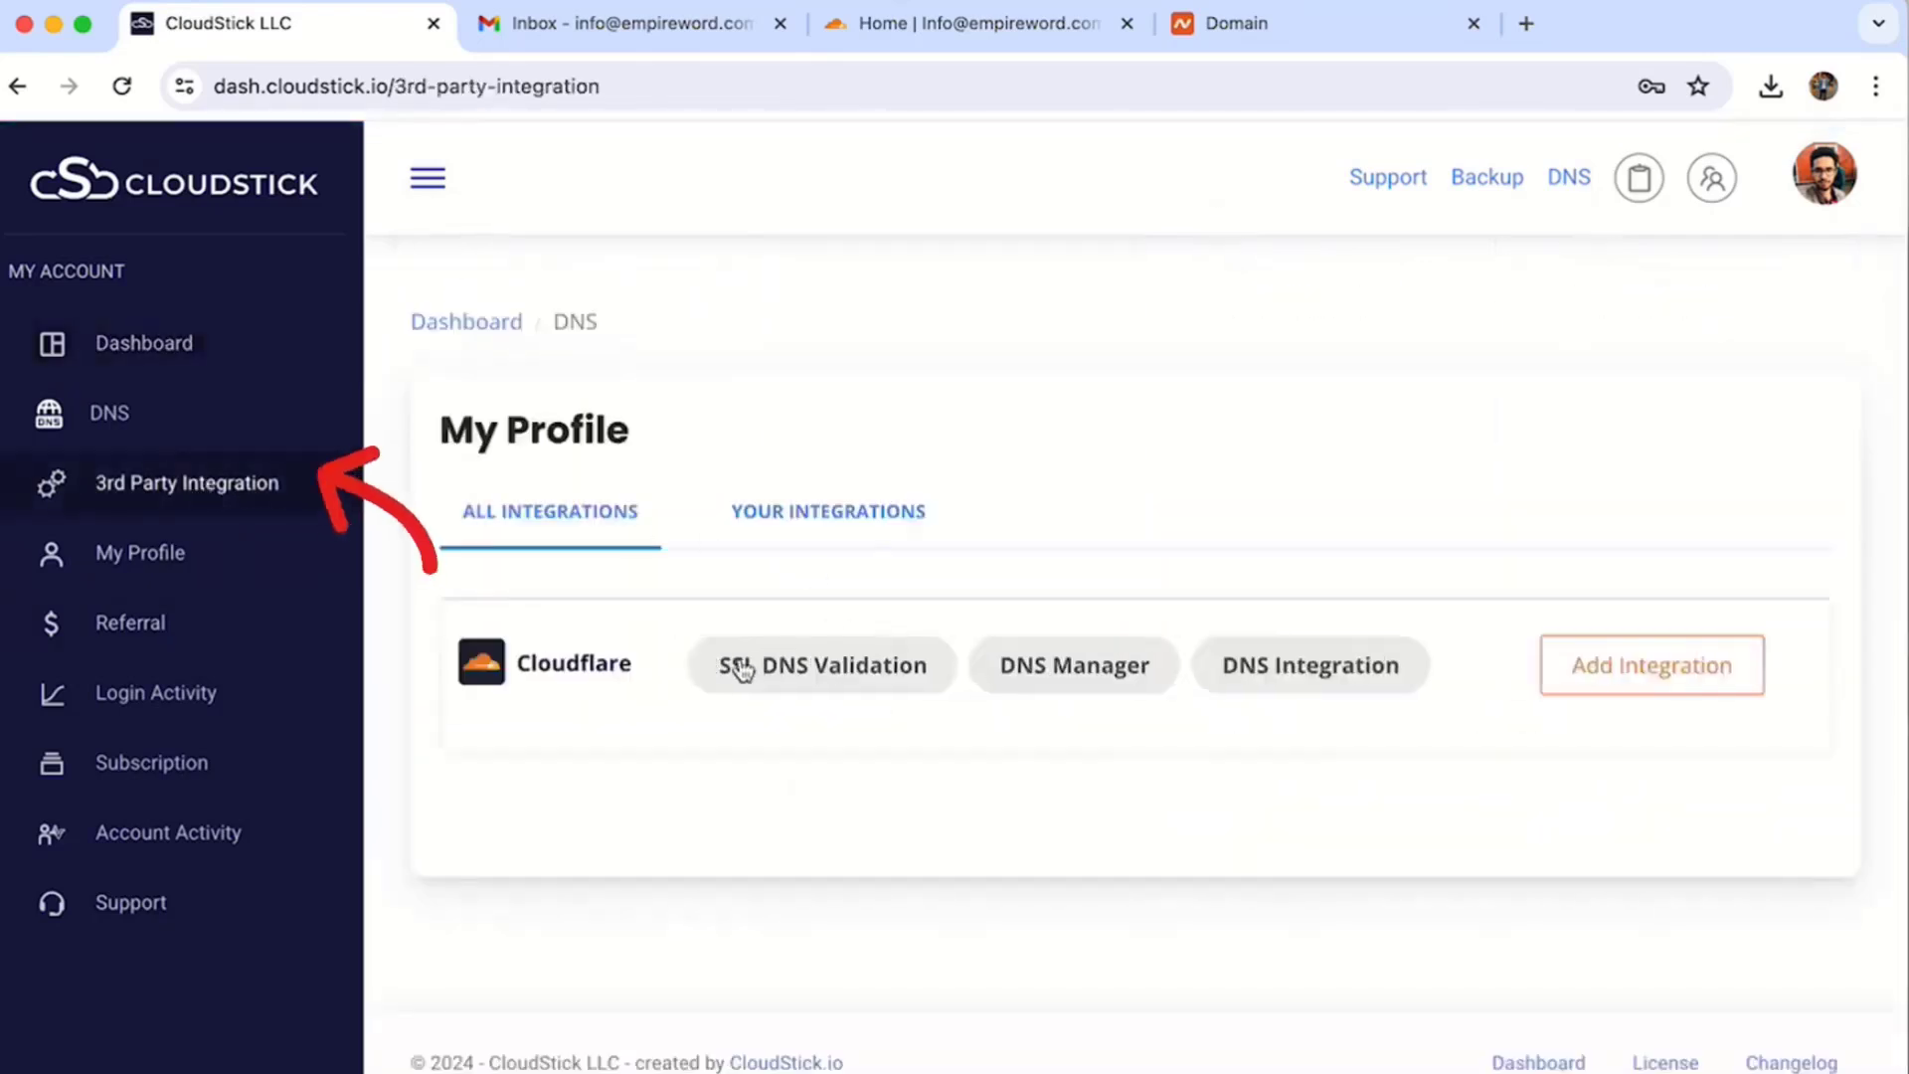
pyautogui.click(1631, 663)
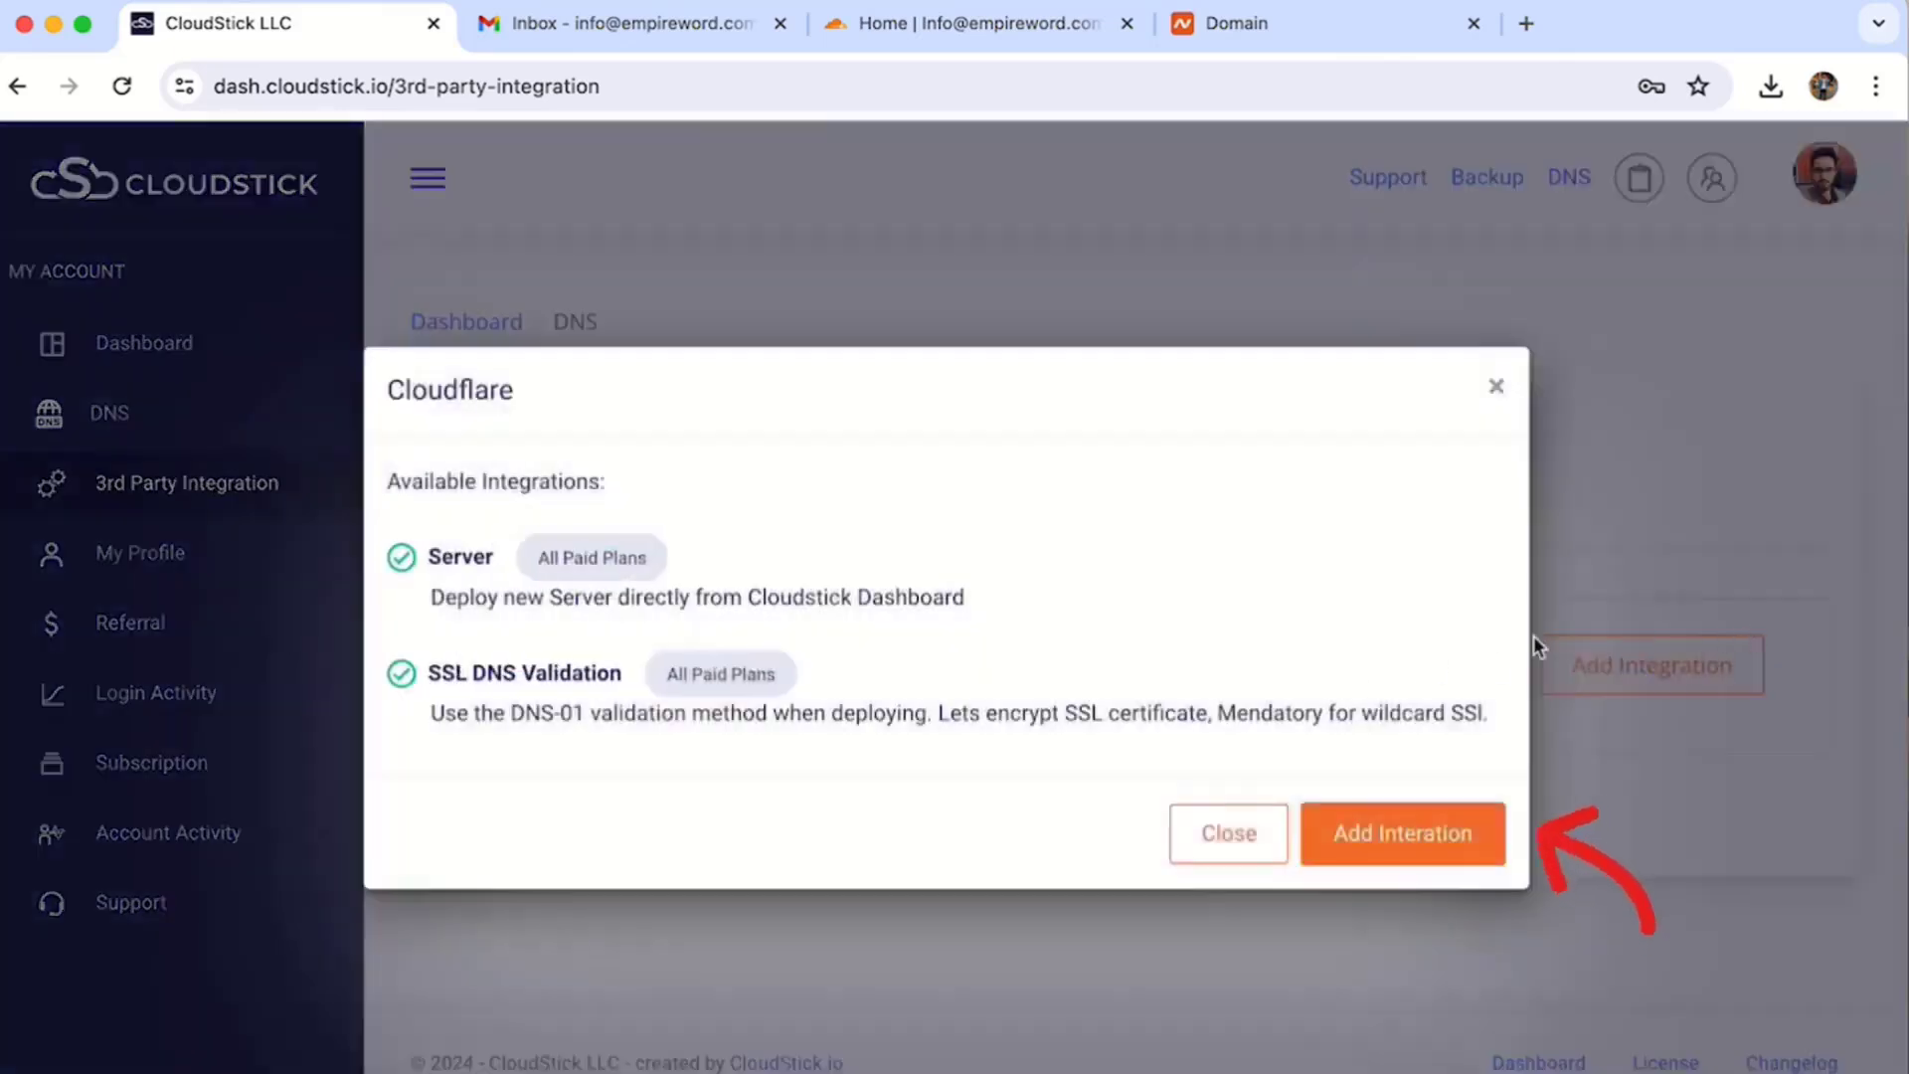
pyautogui.click(1412, 841)
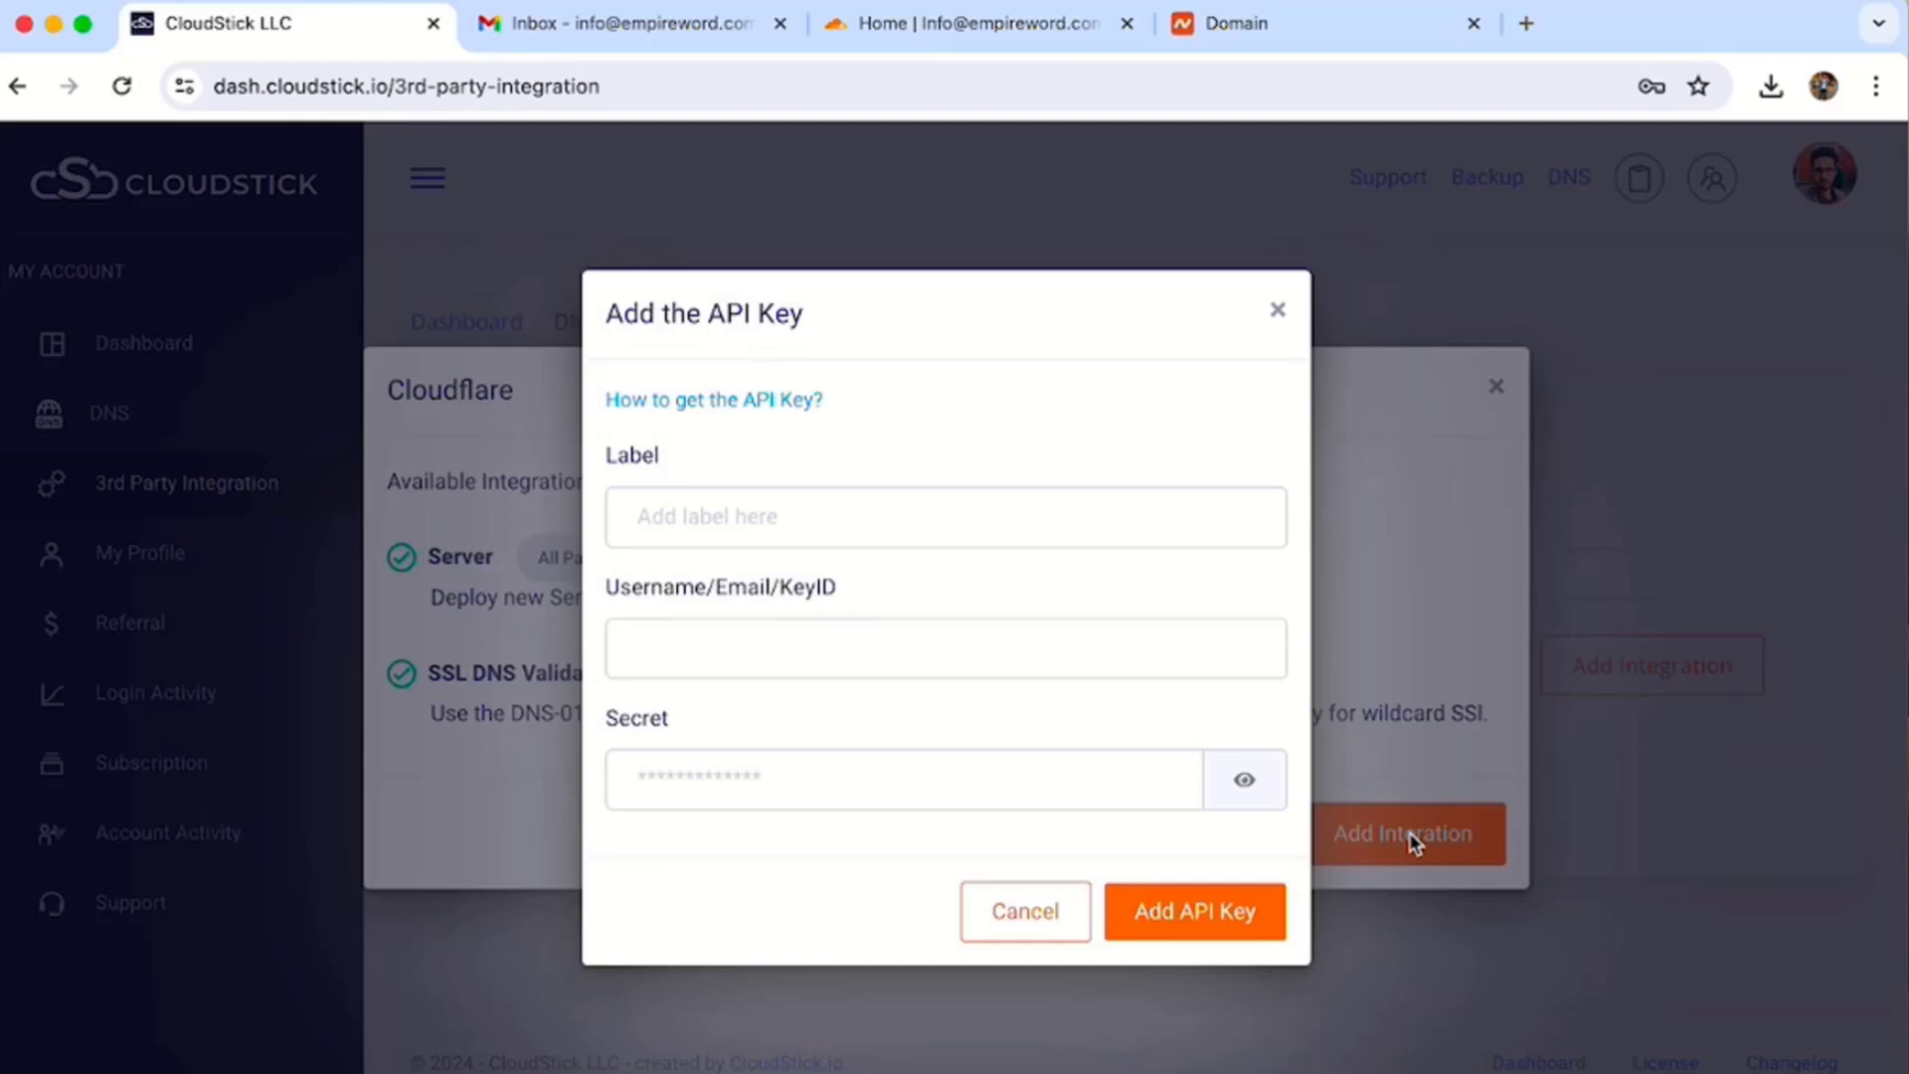
pyautogui.click(979, 22)
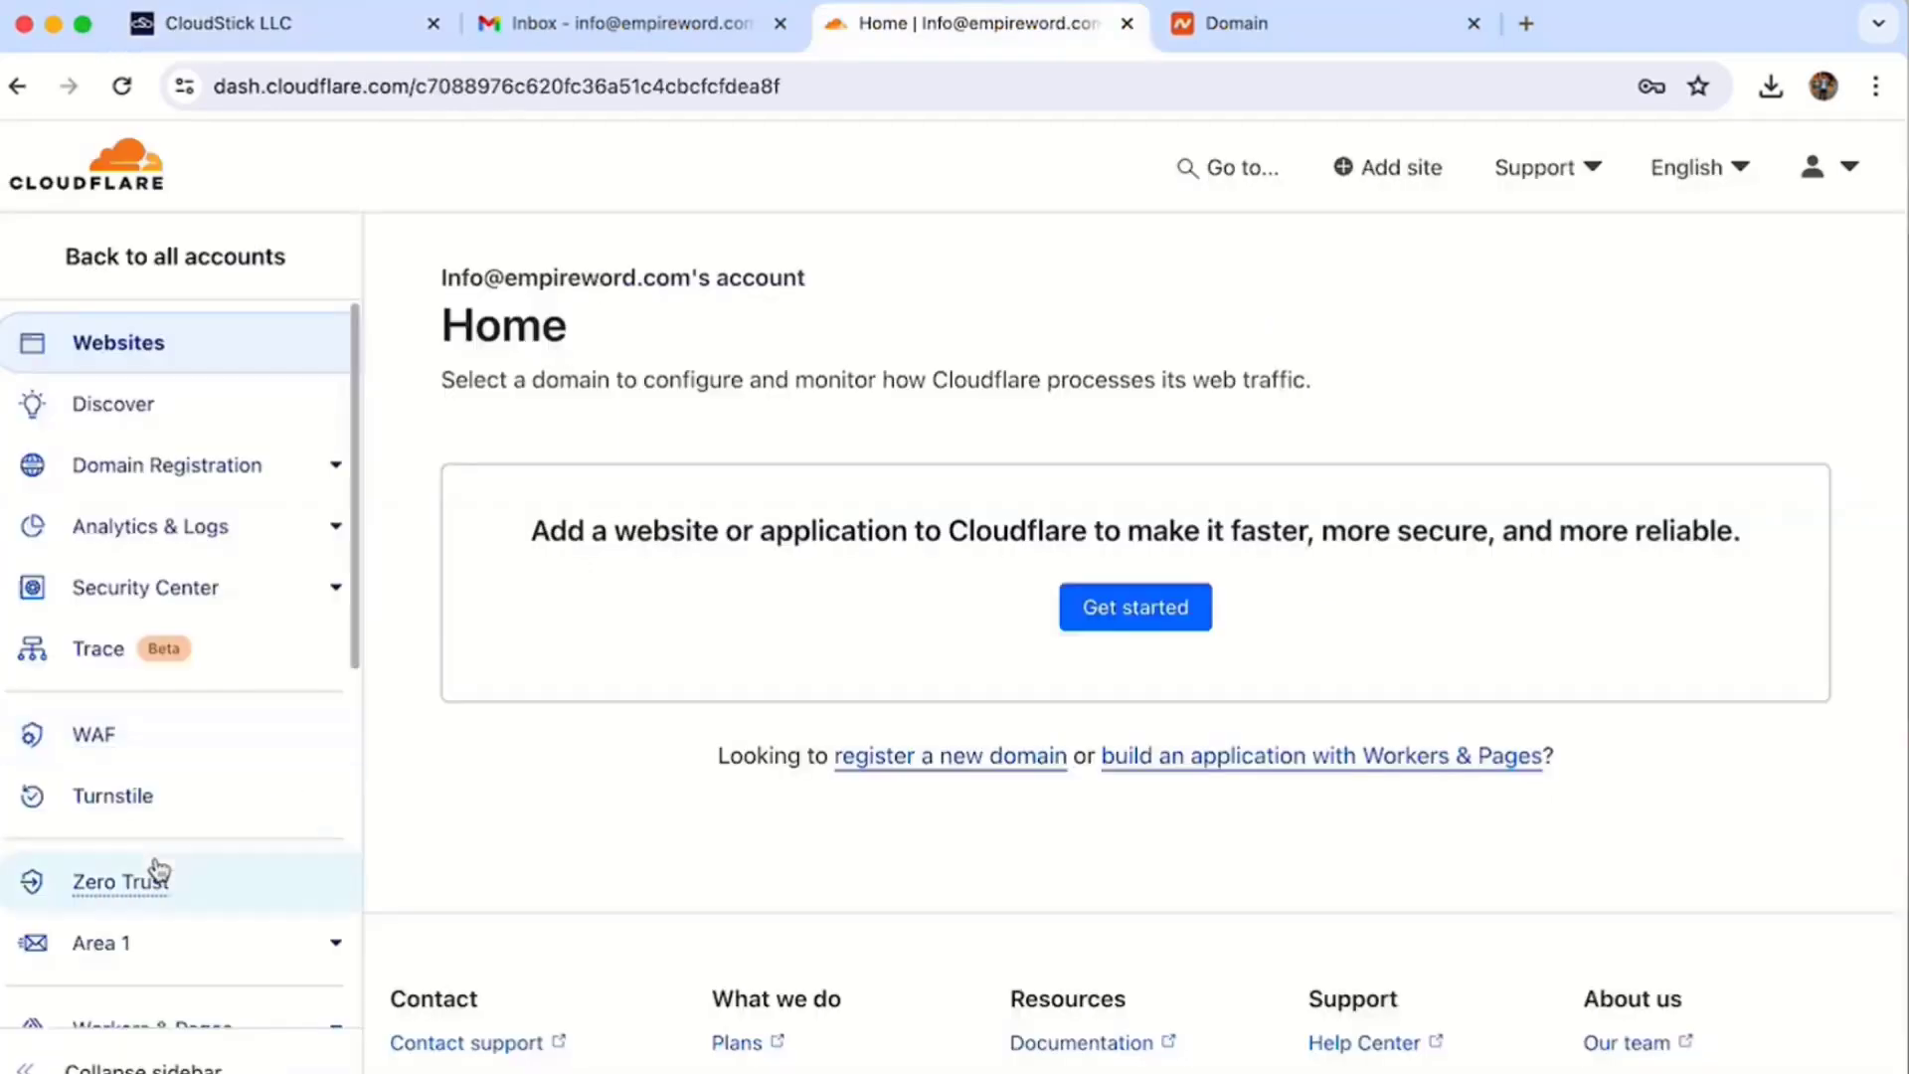
# - Go to the API Tokens page in the Cloudflare profile
pyautogui.scroll(-5, 155, 885)
pyautogui.click(1820, 167)
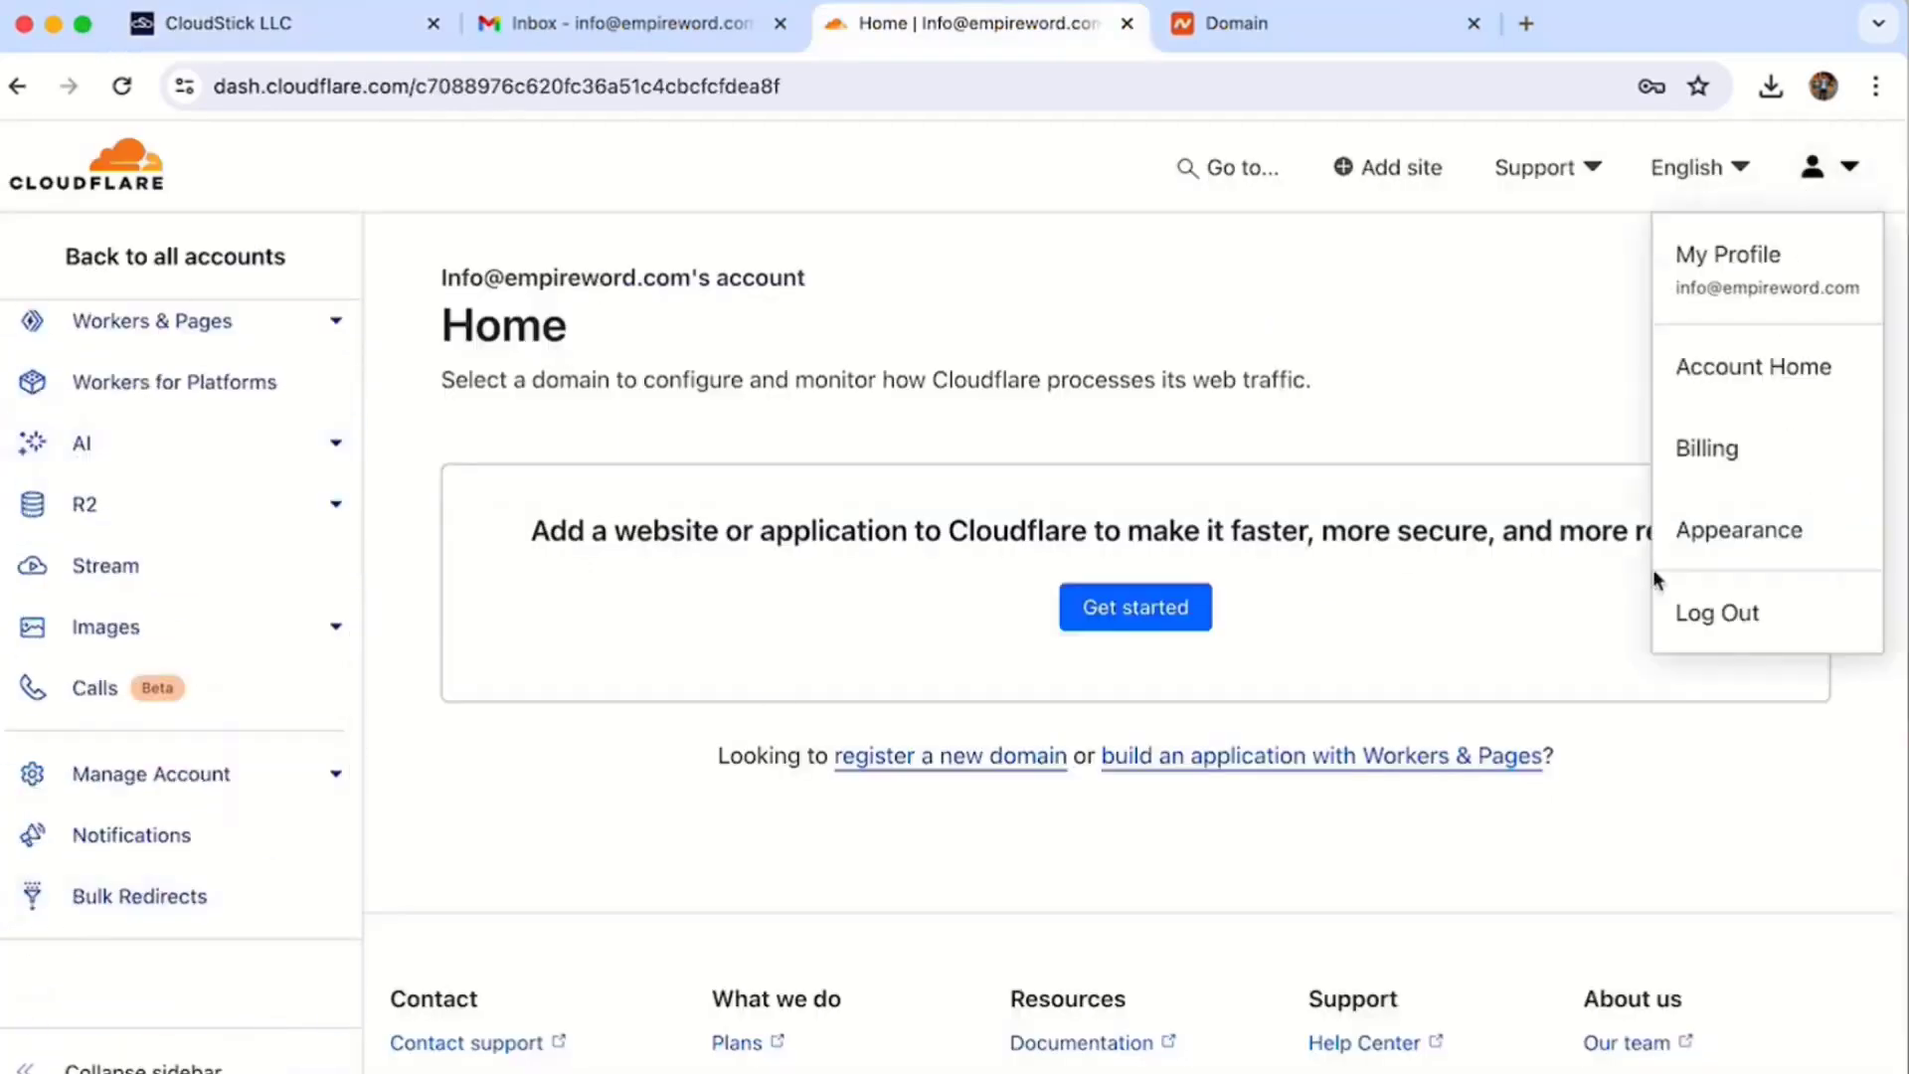
pyautogui.click(1727, 289)
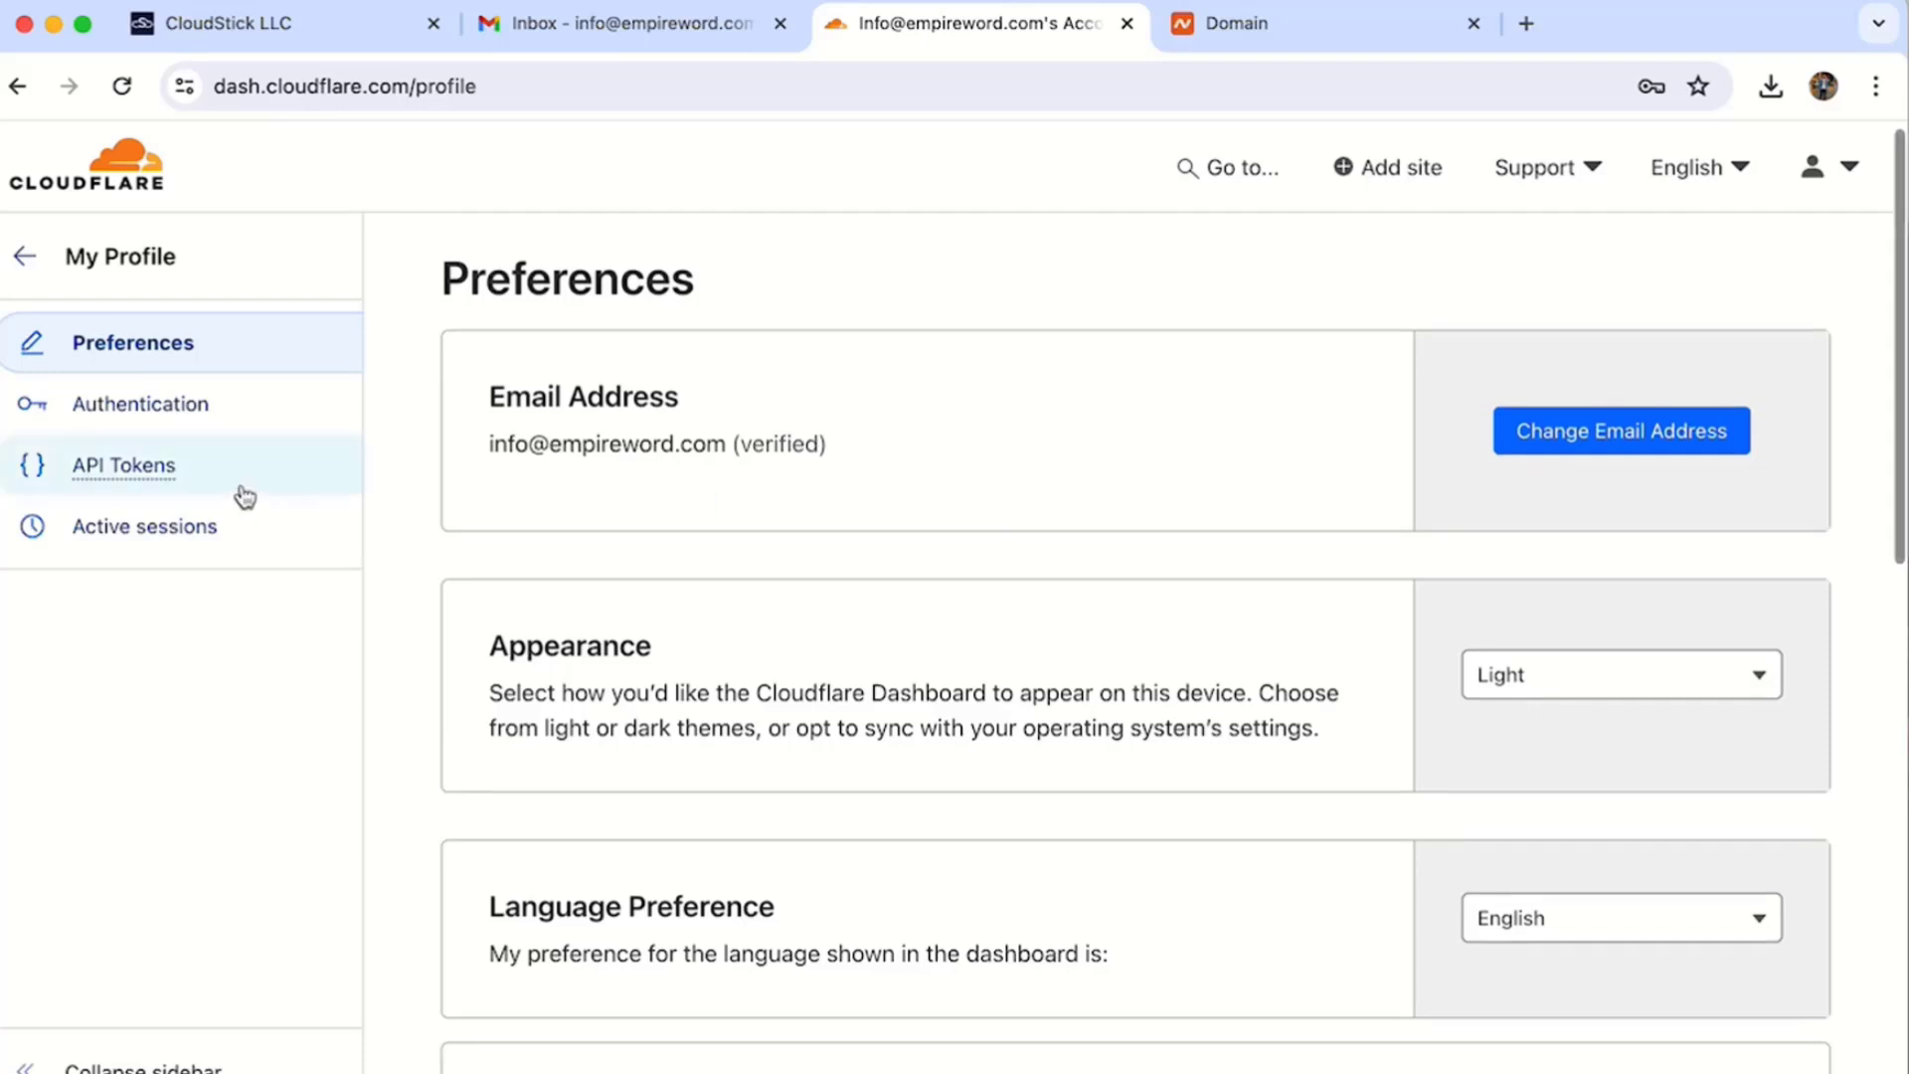
pyautogui.click(242, 491)
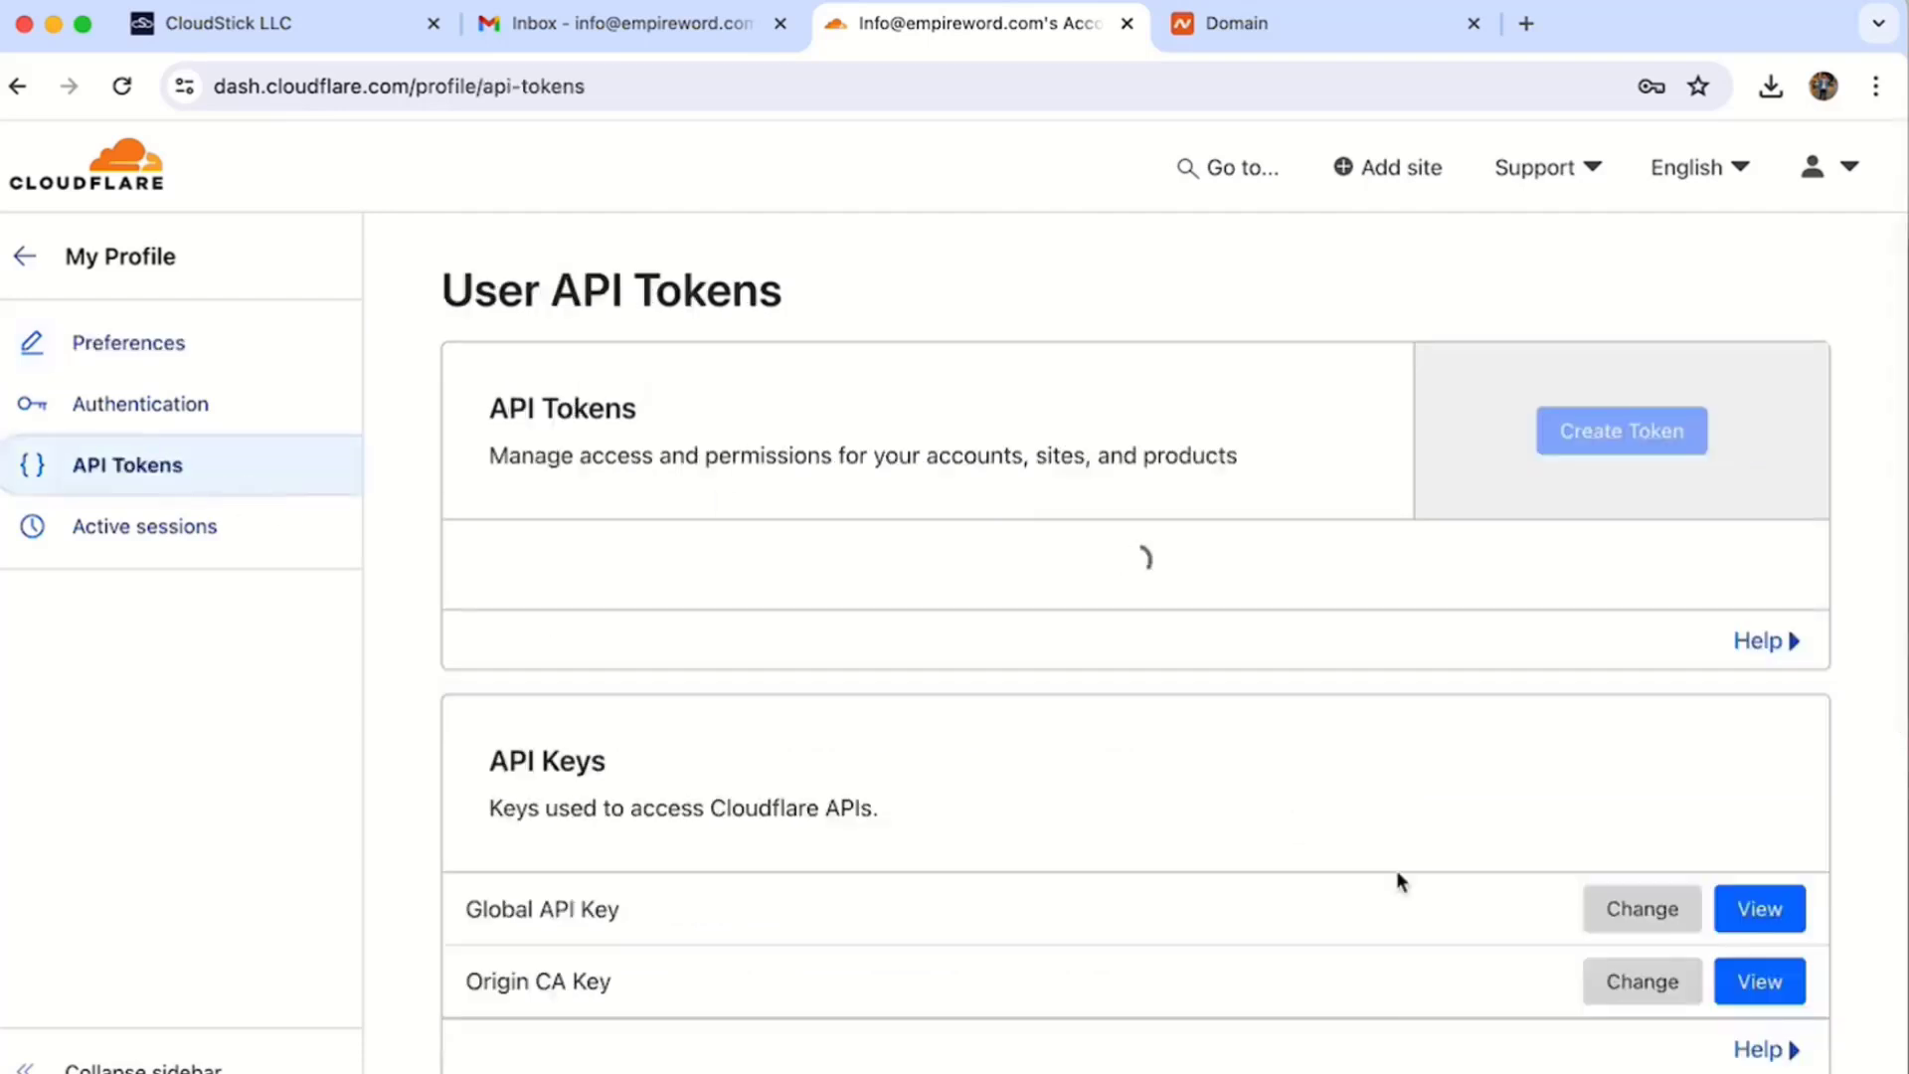
# - Reveal the Global API Key with the account password, copy it, and return to CloudStick
pyautogui.click(1742, 941)
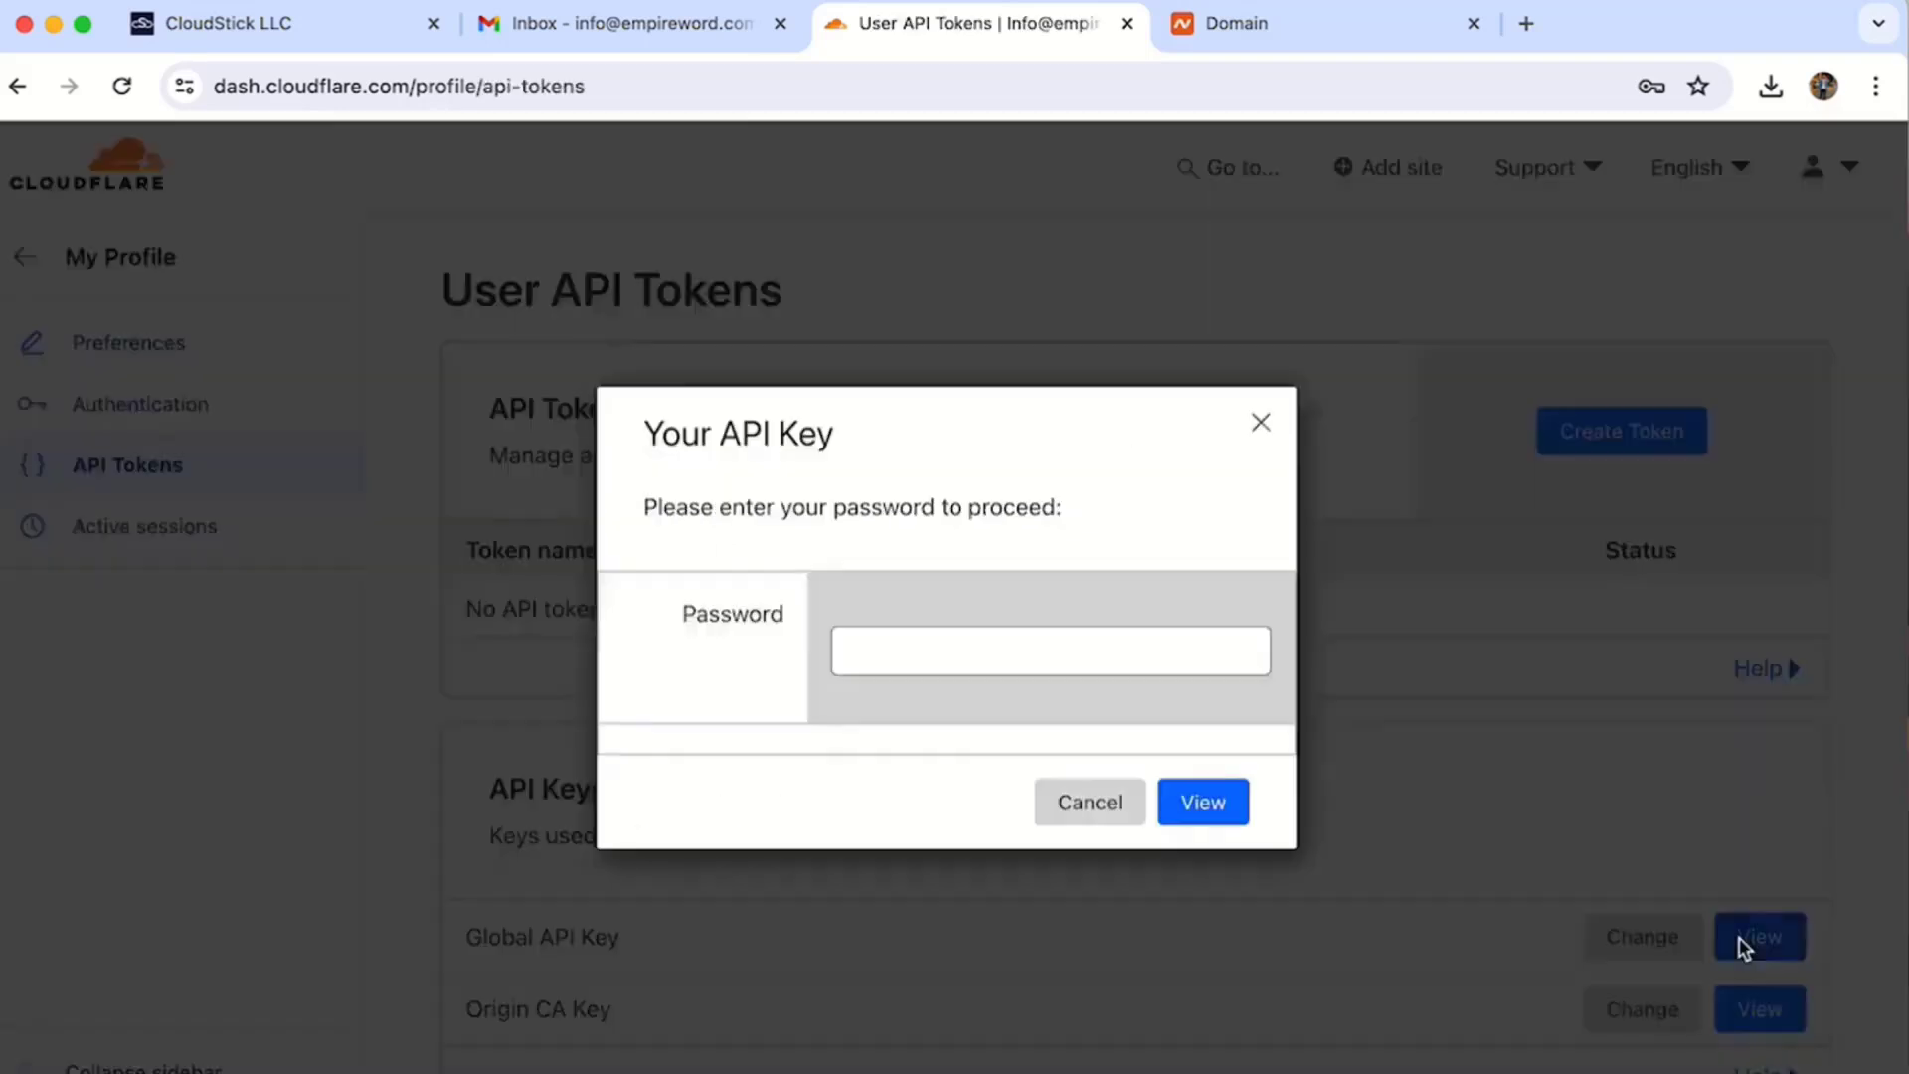
pyautogui.click(1037, 653)
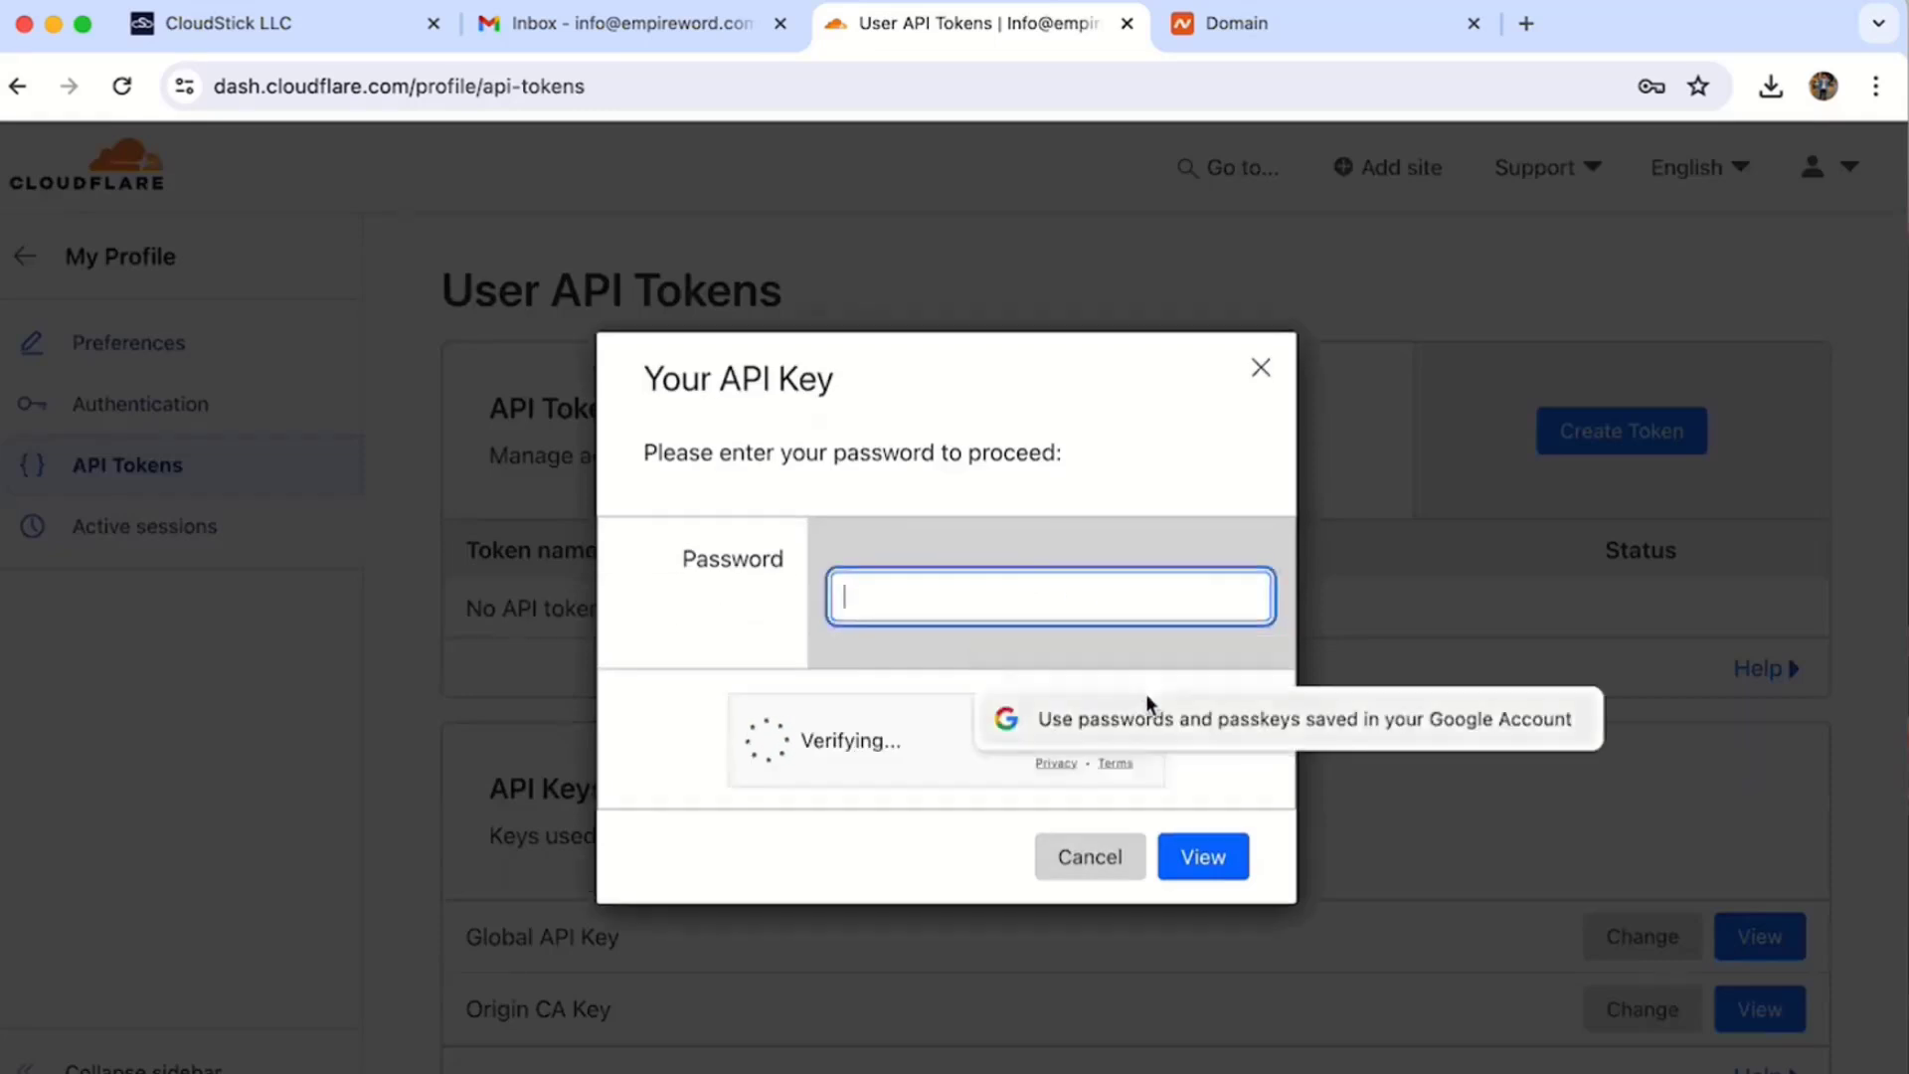
pyautogui.press('super+v')
pyautogui.click(1194, 861)
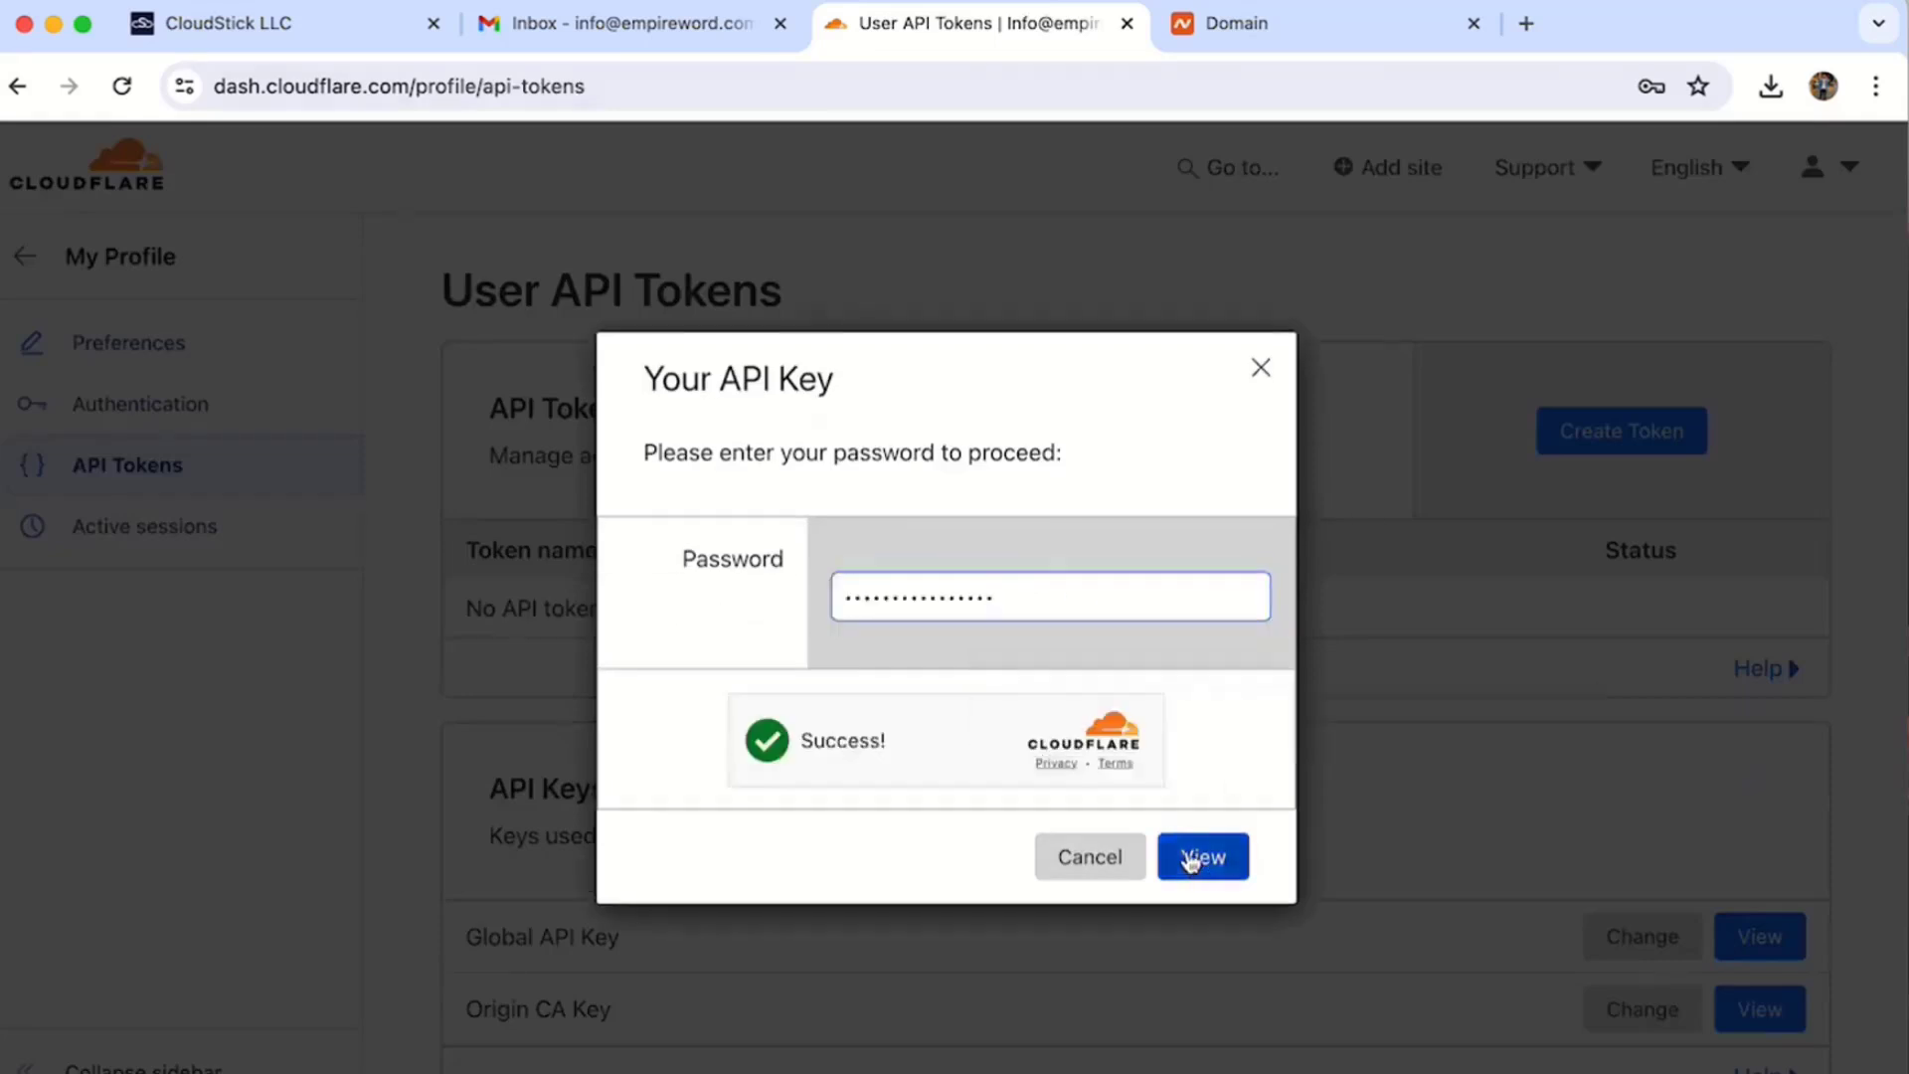
pyautogui.click(864, 661)
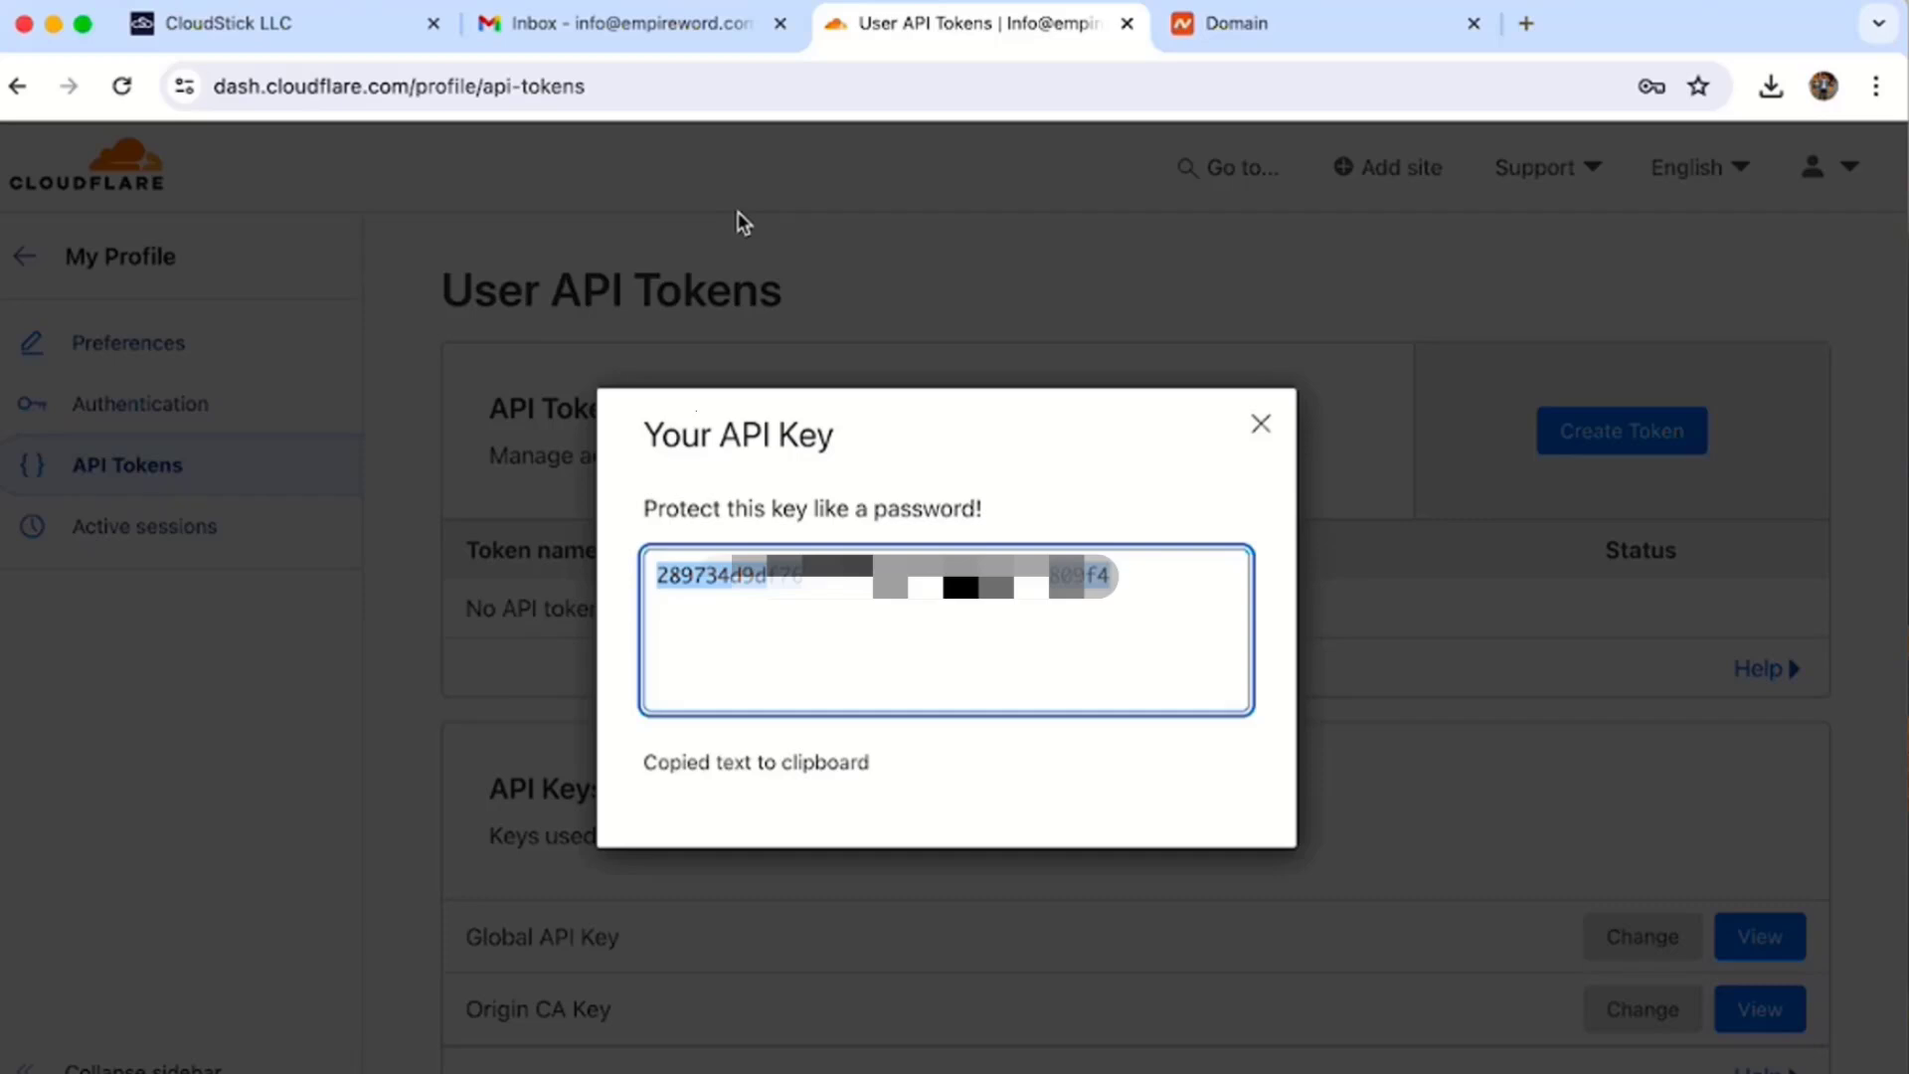
pyautogui.click(343, 20)
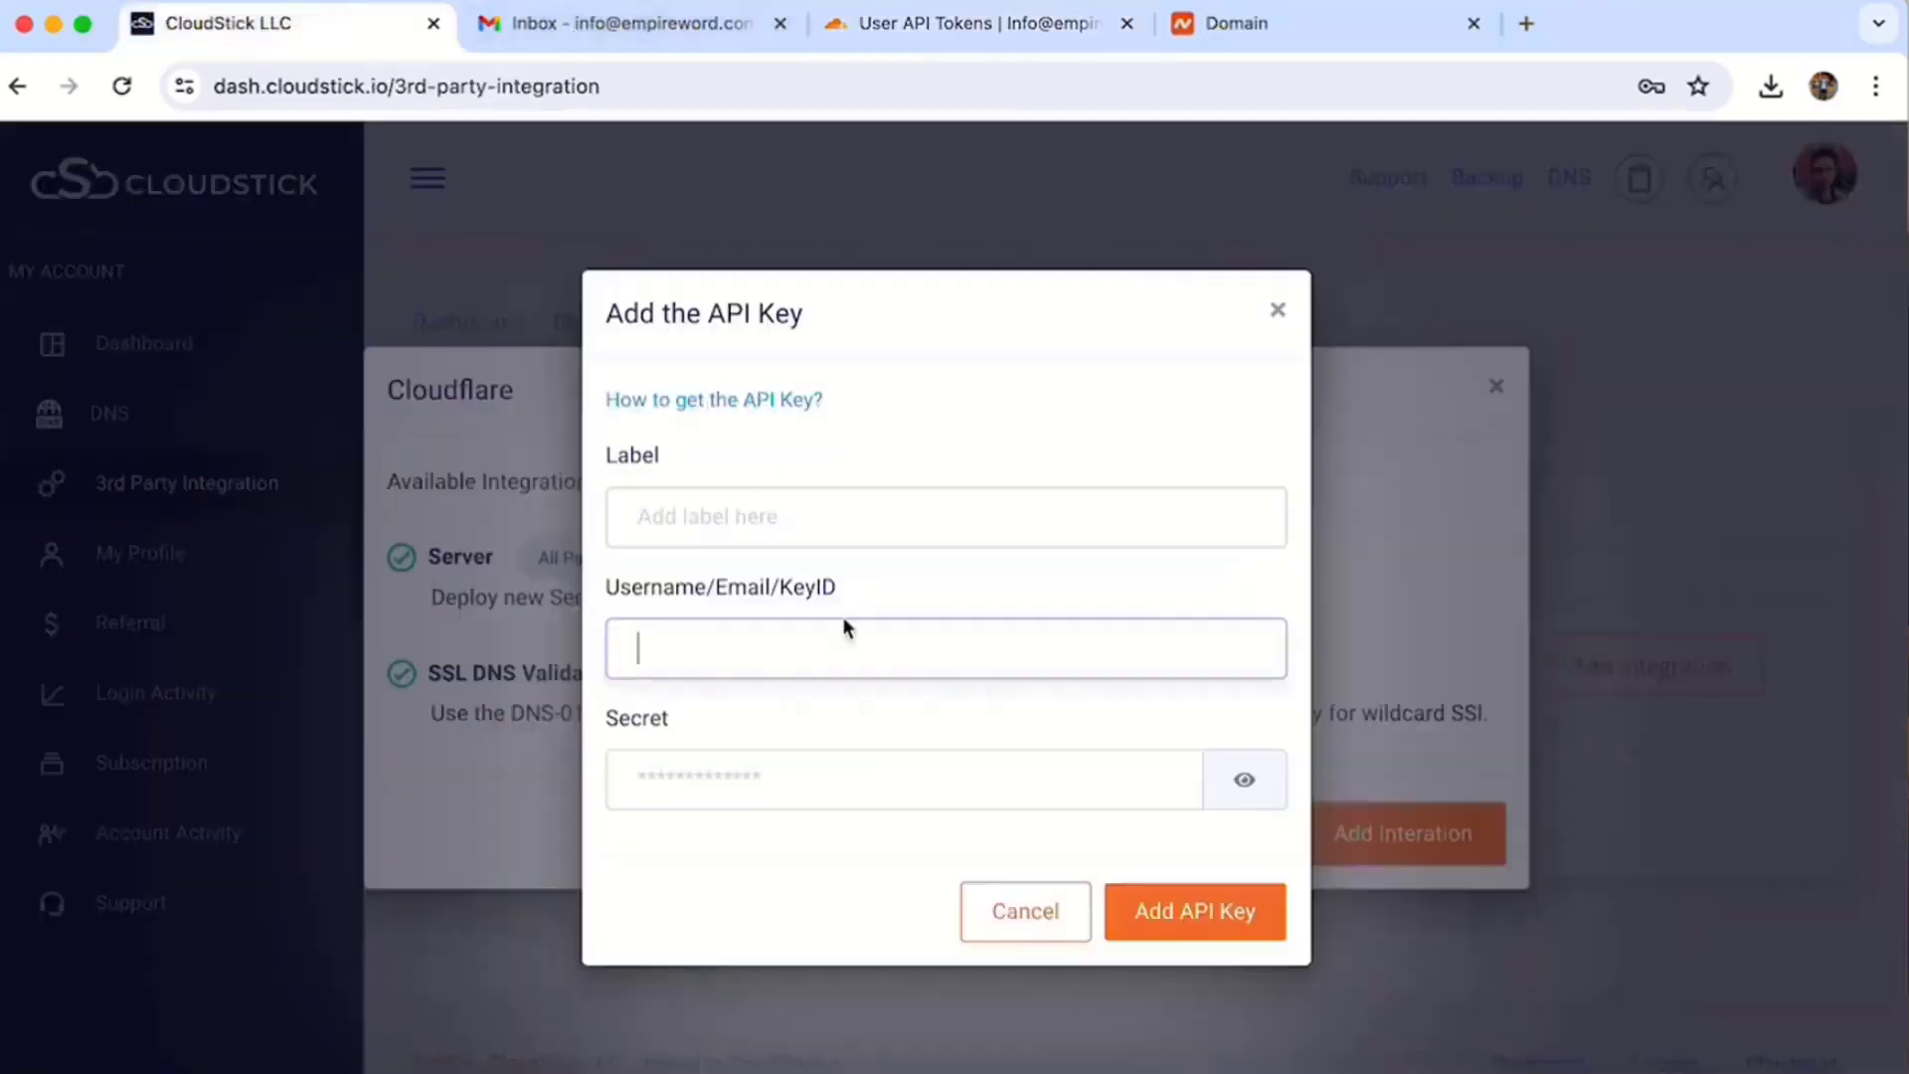
# - Fill the API key form with label 'Cloudflare info', the account e-mail and the pasted key
pyautogui.click(658, 509)
pyautogui.write('Cloudflare indo')
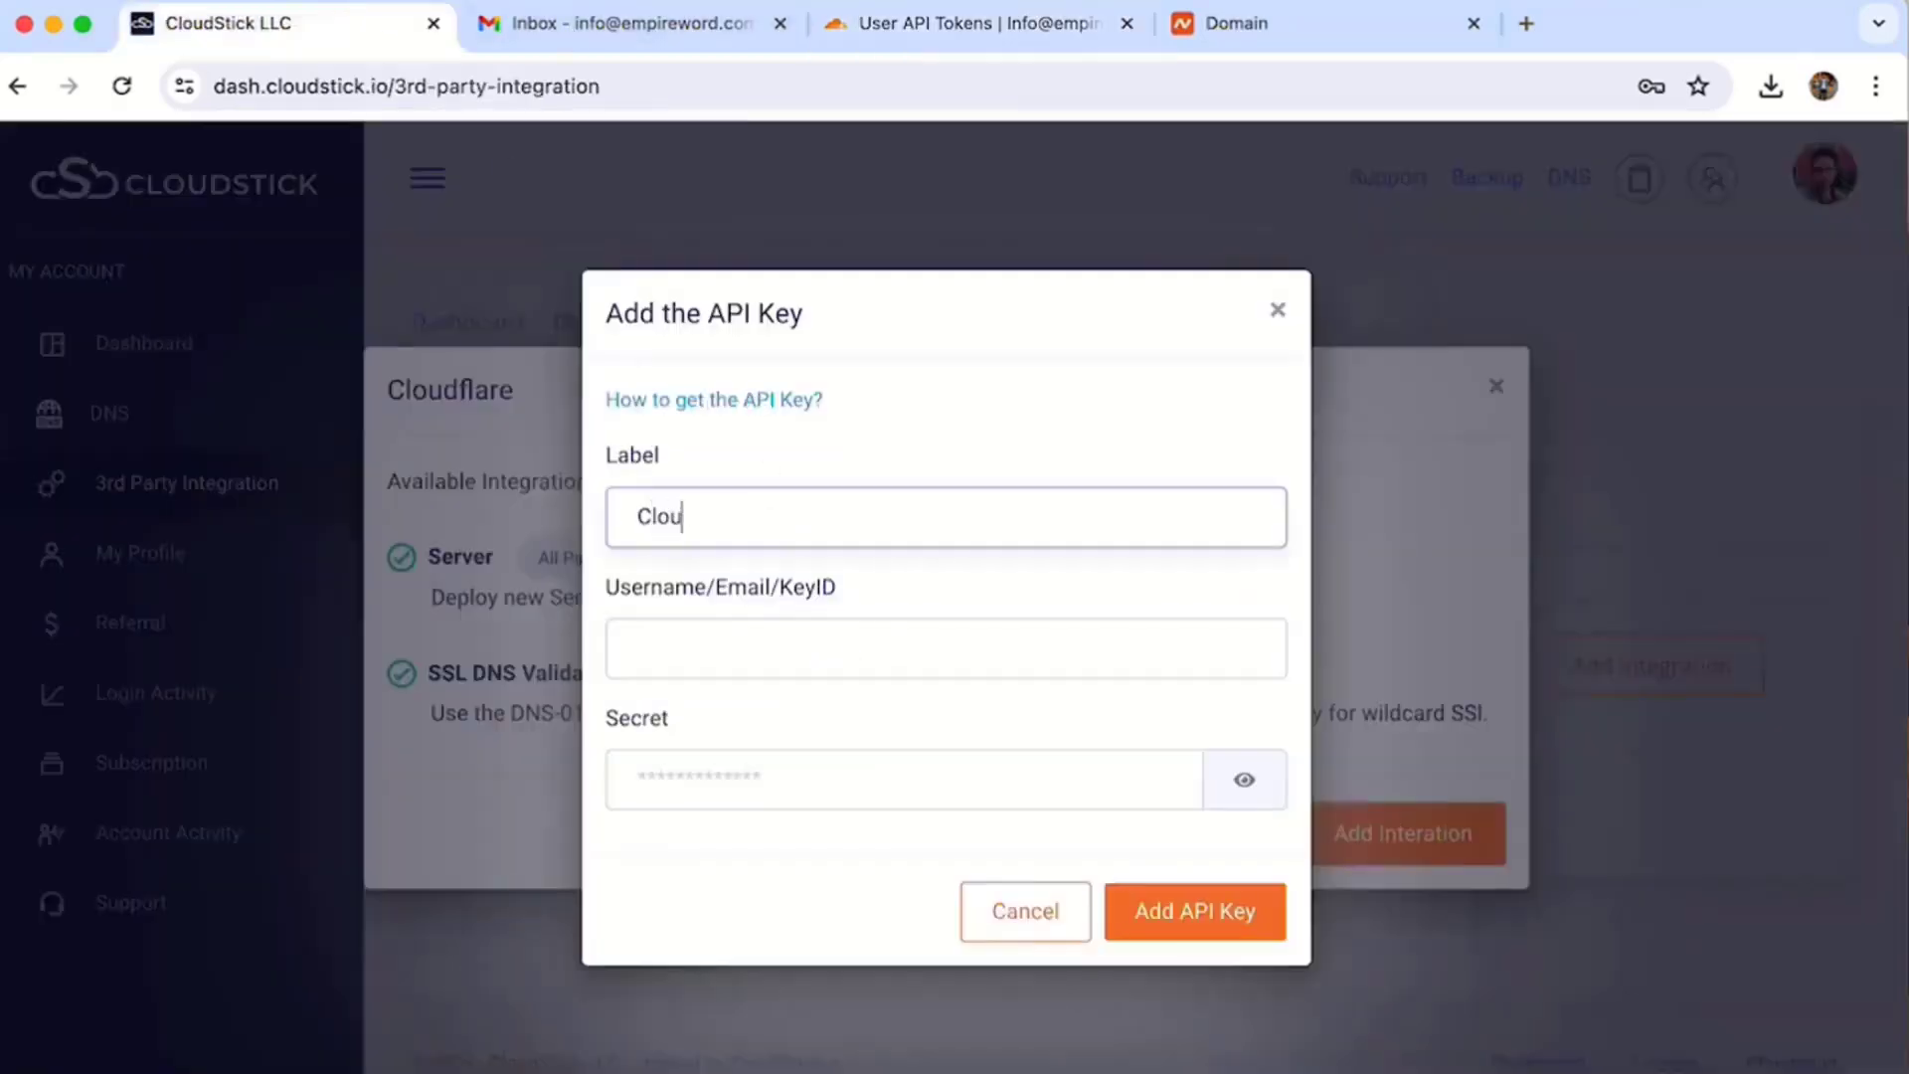
pyautogui.press('Tab')
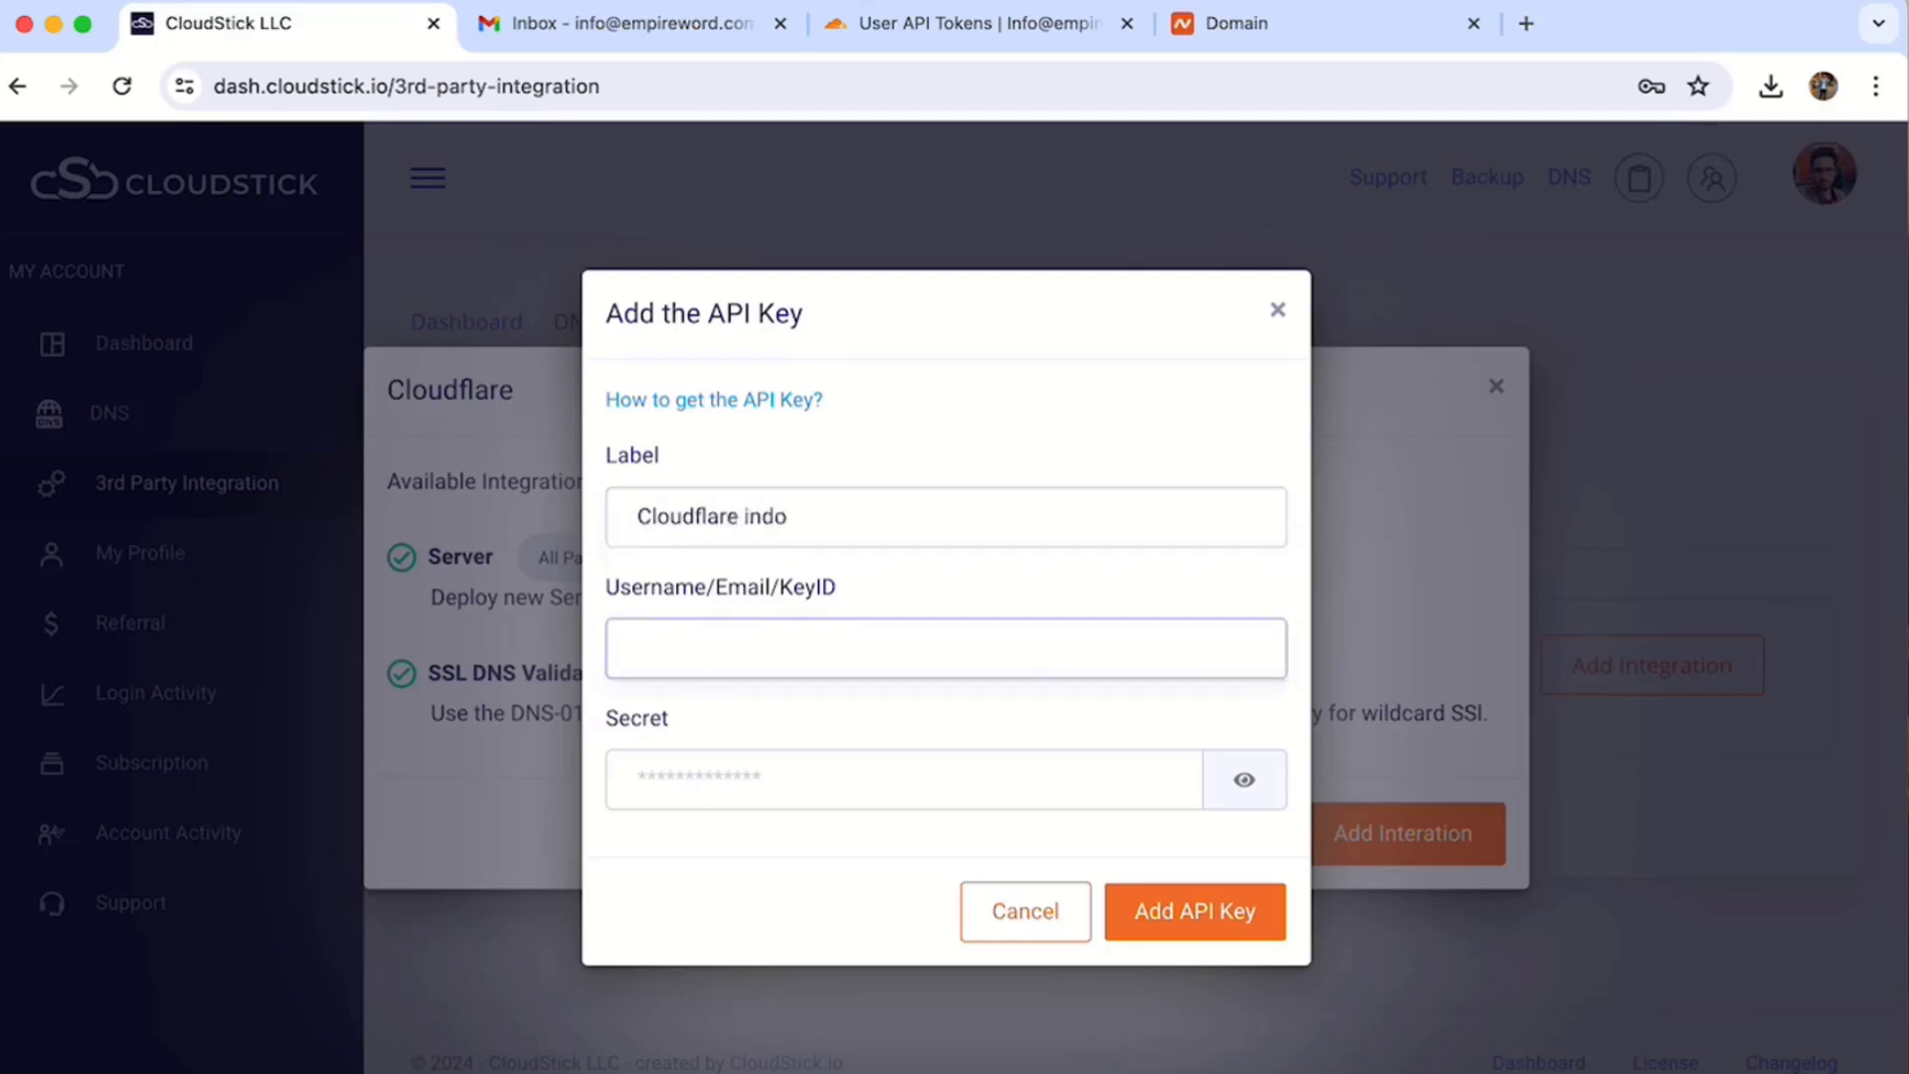
pyautogui.hotkey('shift', 'Tab')
pyautogui.press('Right')
pyautogui.press('BackSpace')
pyautogui.press('BackSpace')
pyautogui.write('fo')
pyautogui.press('Tab')
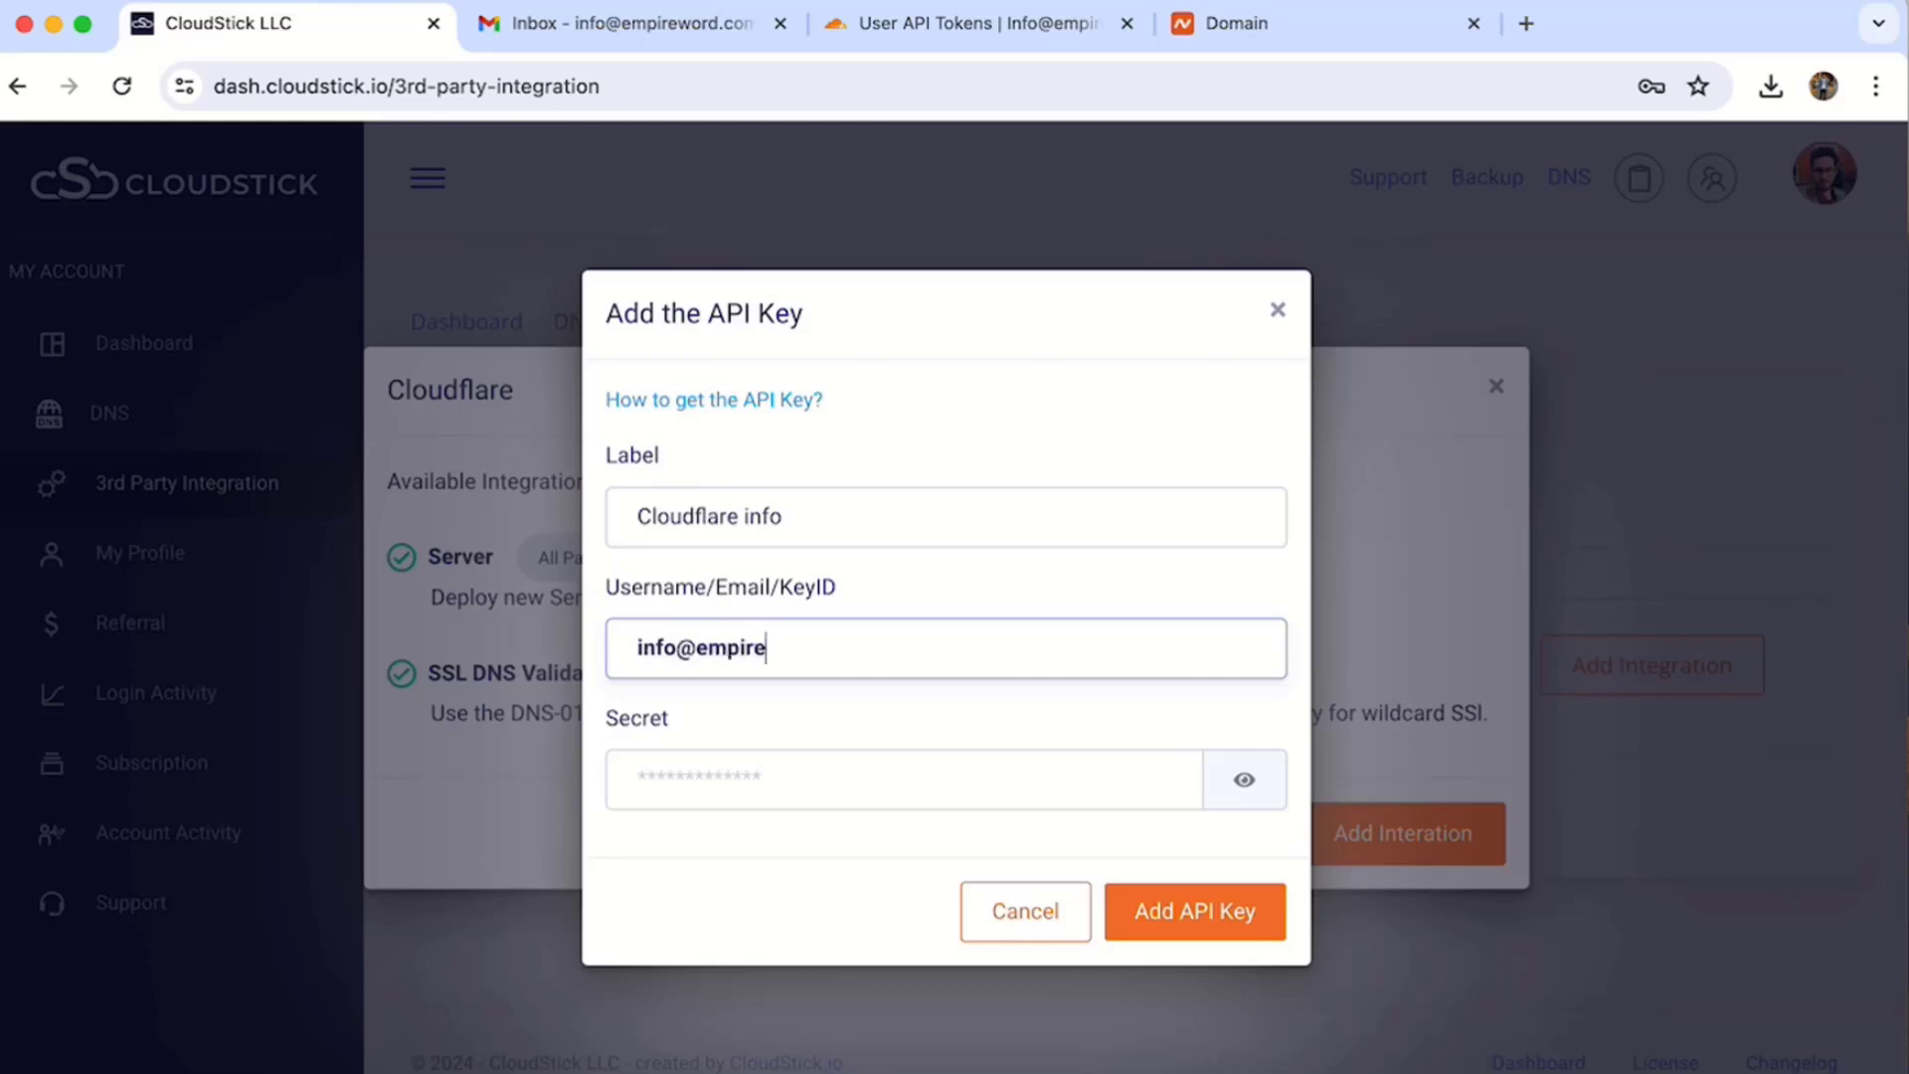
pyautogui.press('Tab')
pyautogui.press('super+v')
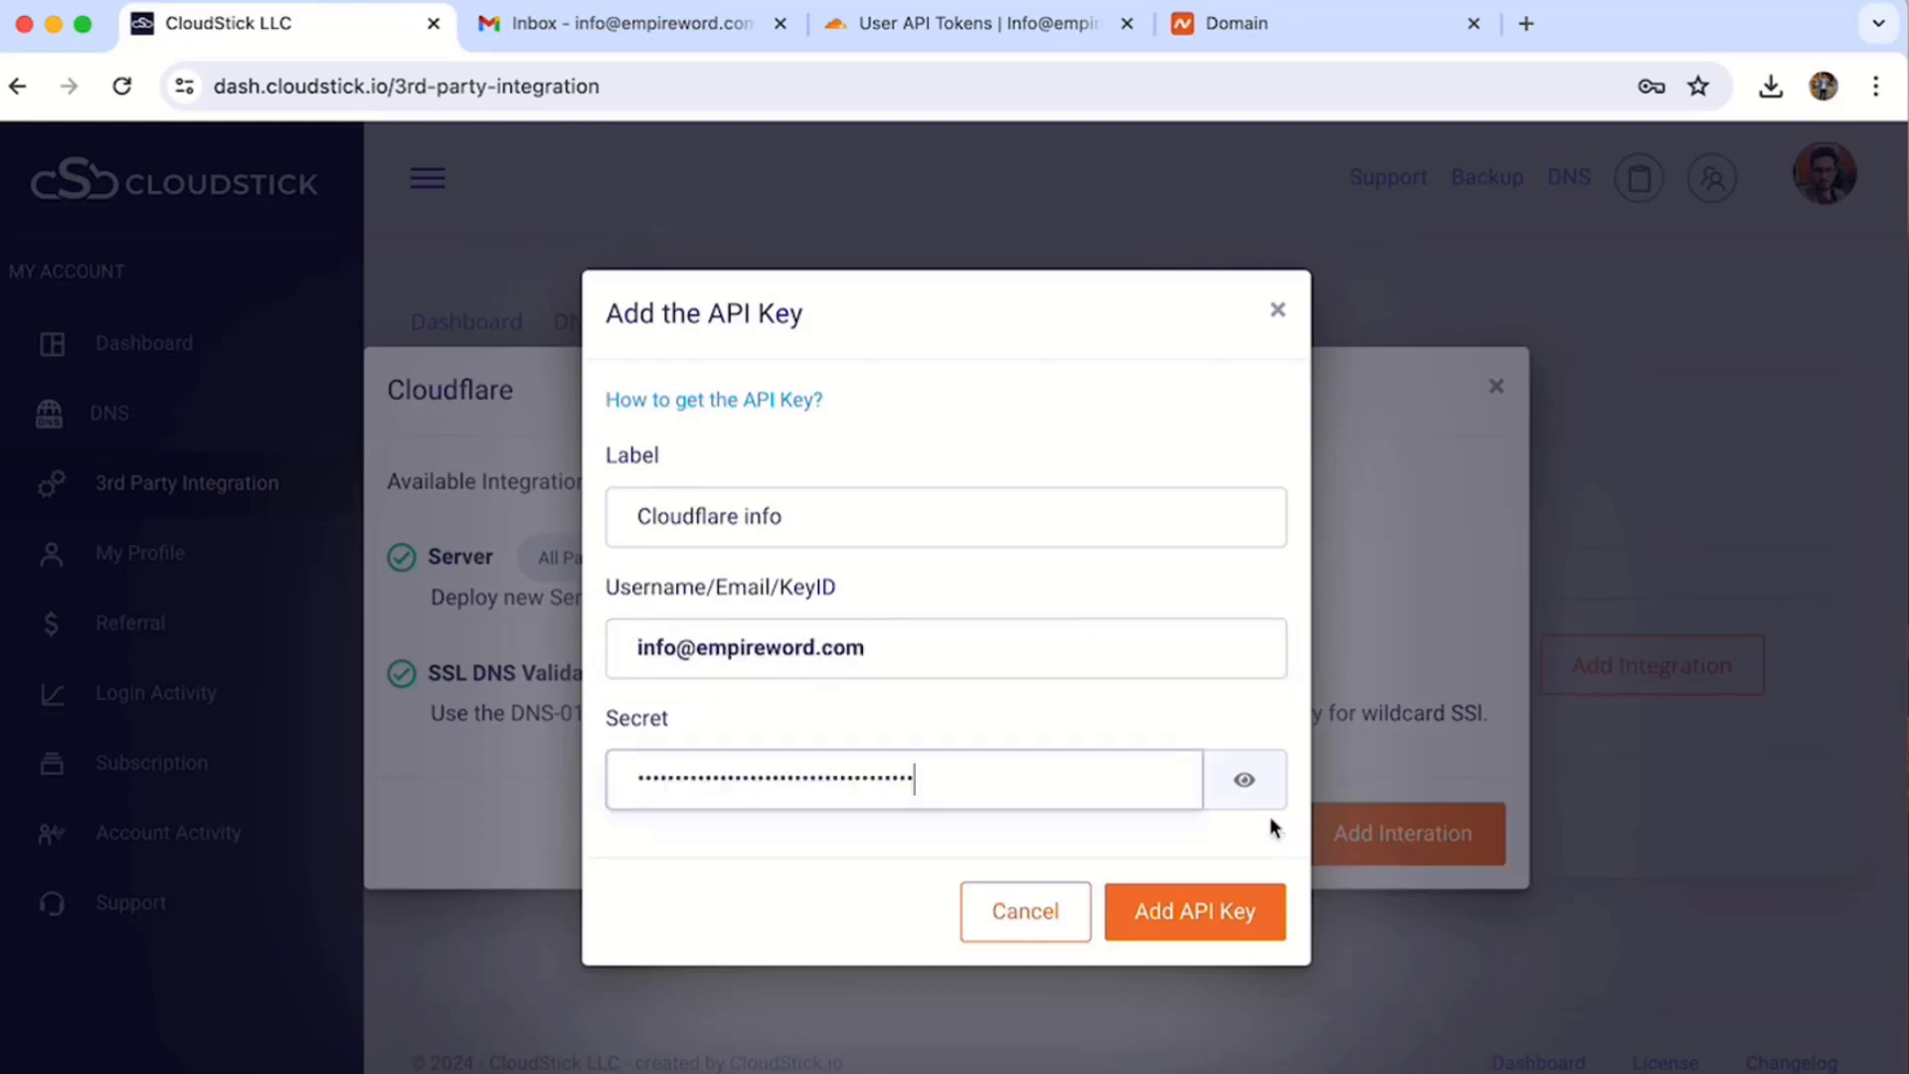
# - Save the API key, check the connected integrations, and go back to the dashboard
pyautogui.click(1187, 911)
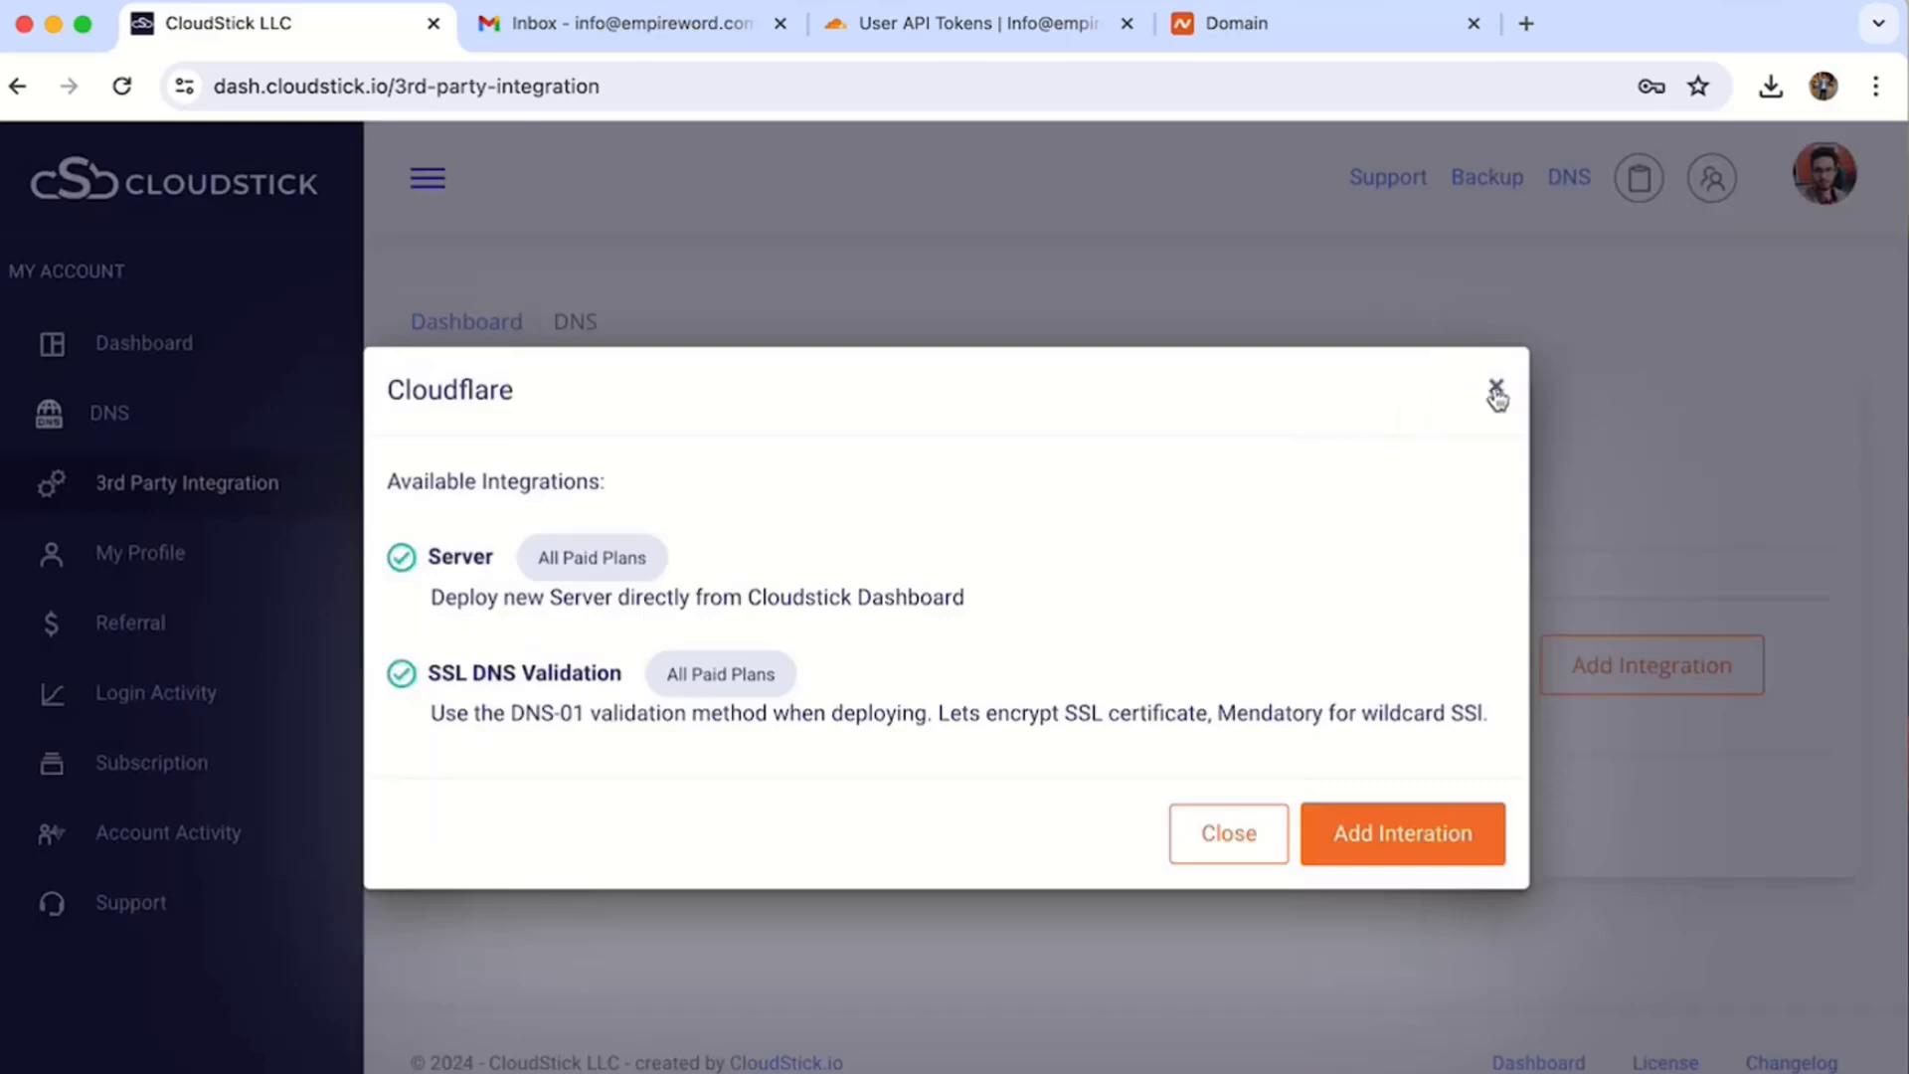
pyautogui.click(1497, 394)
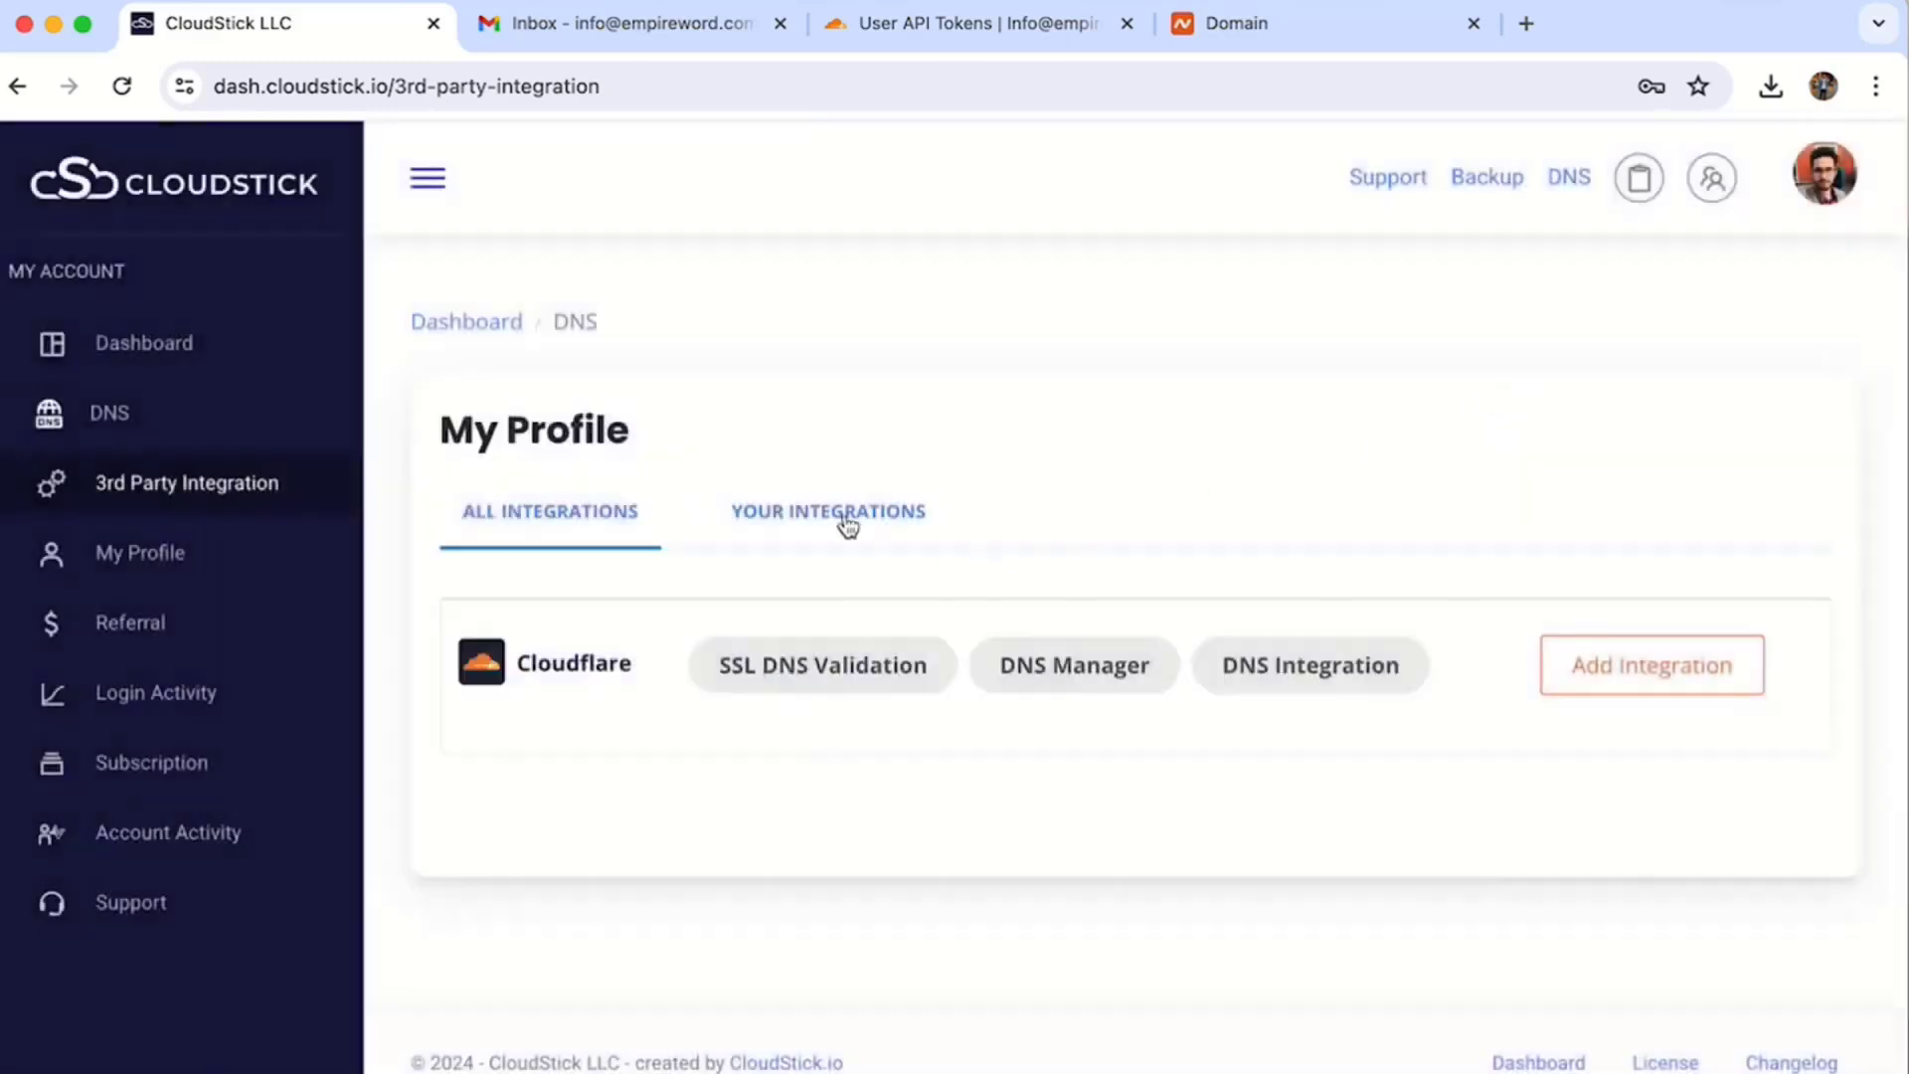
pyautogui.click(845, 522)
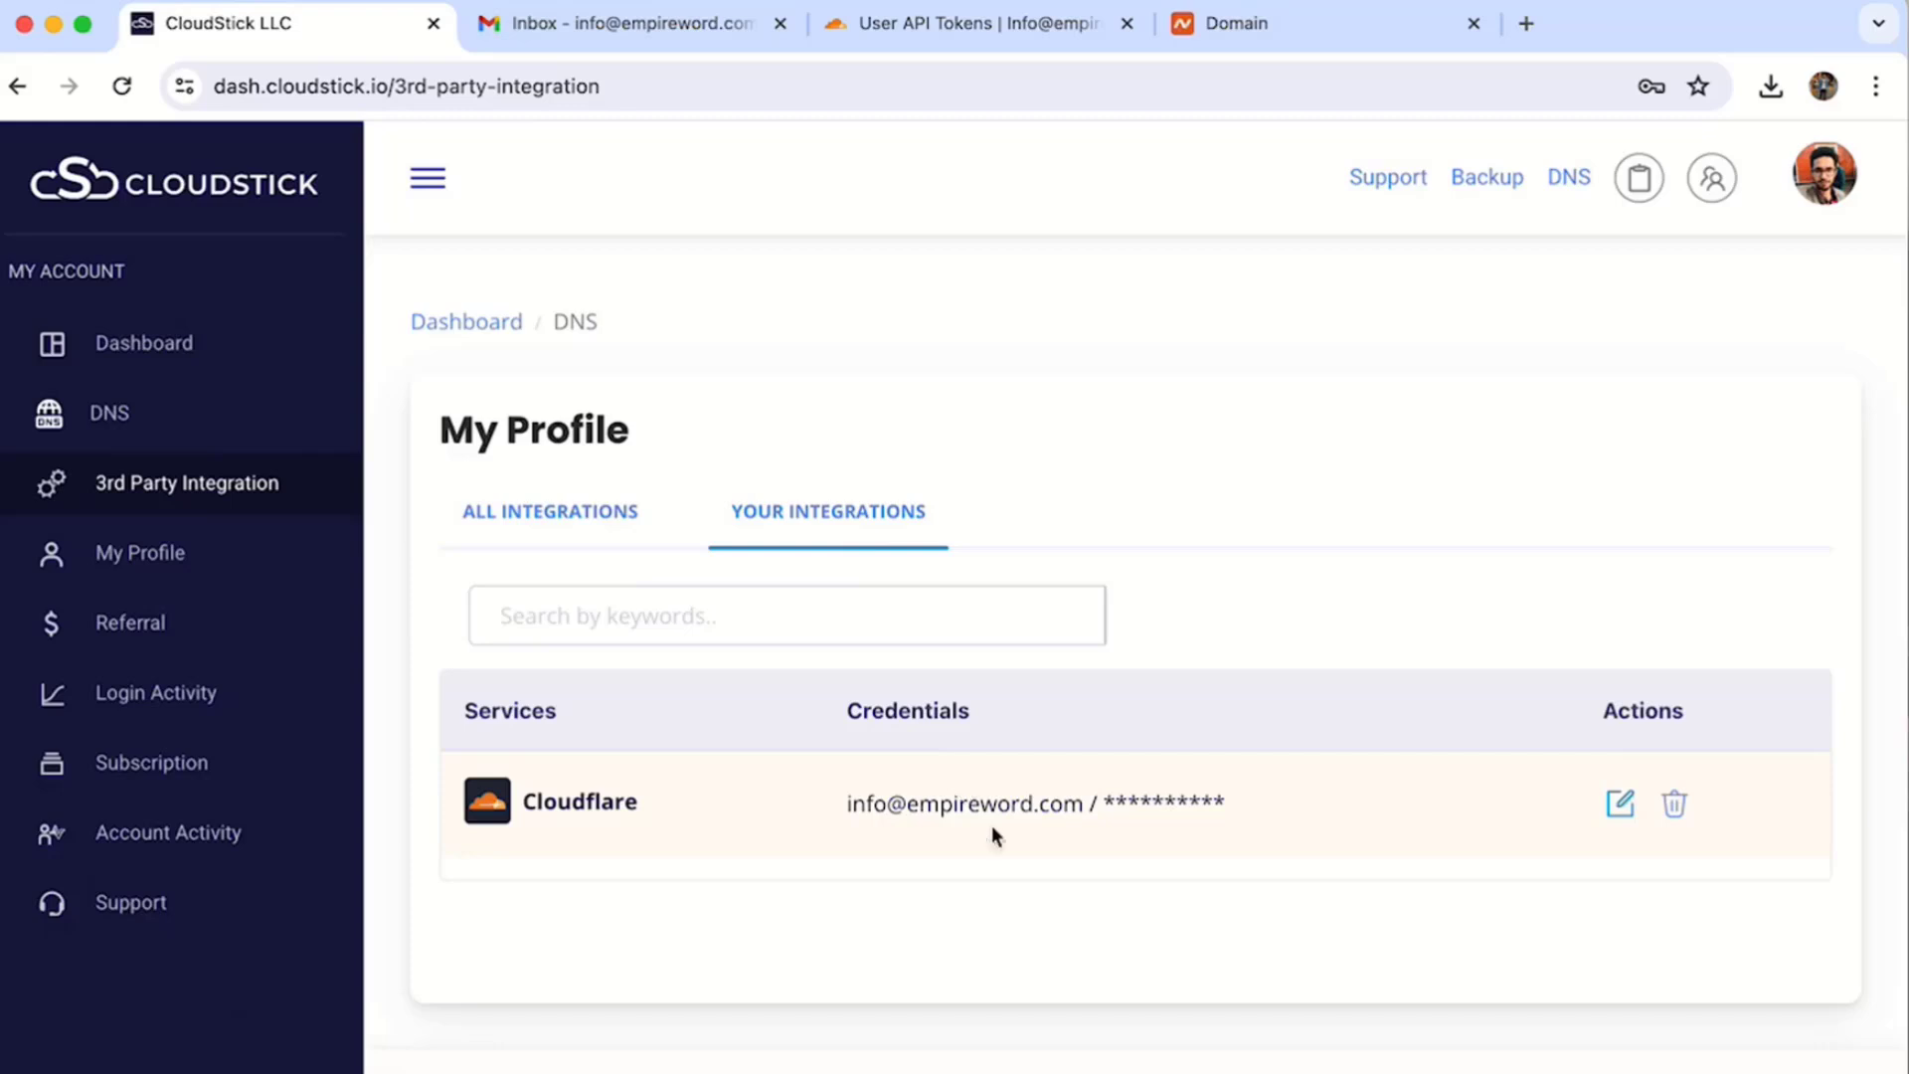
pyautogui.click(198, 350)
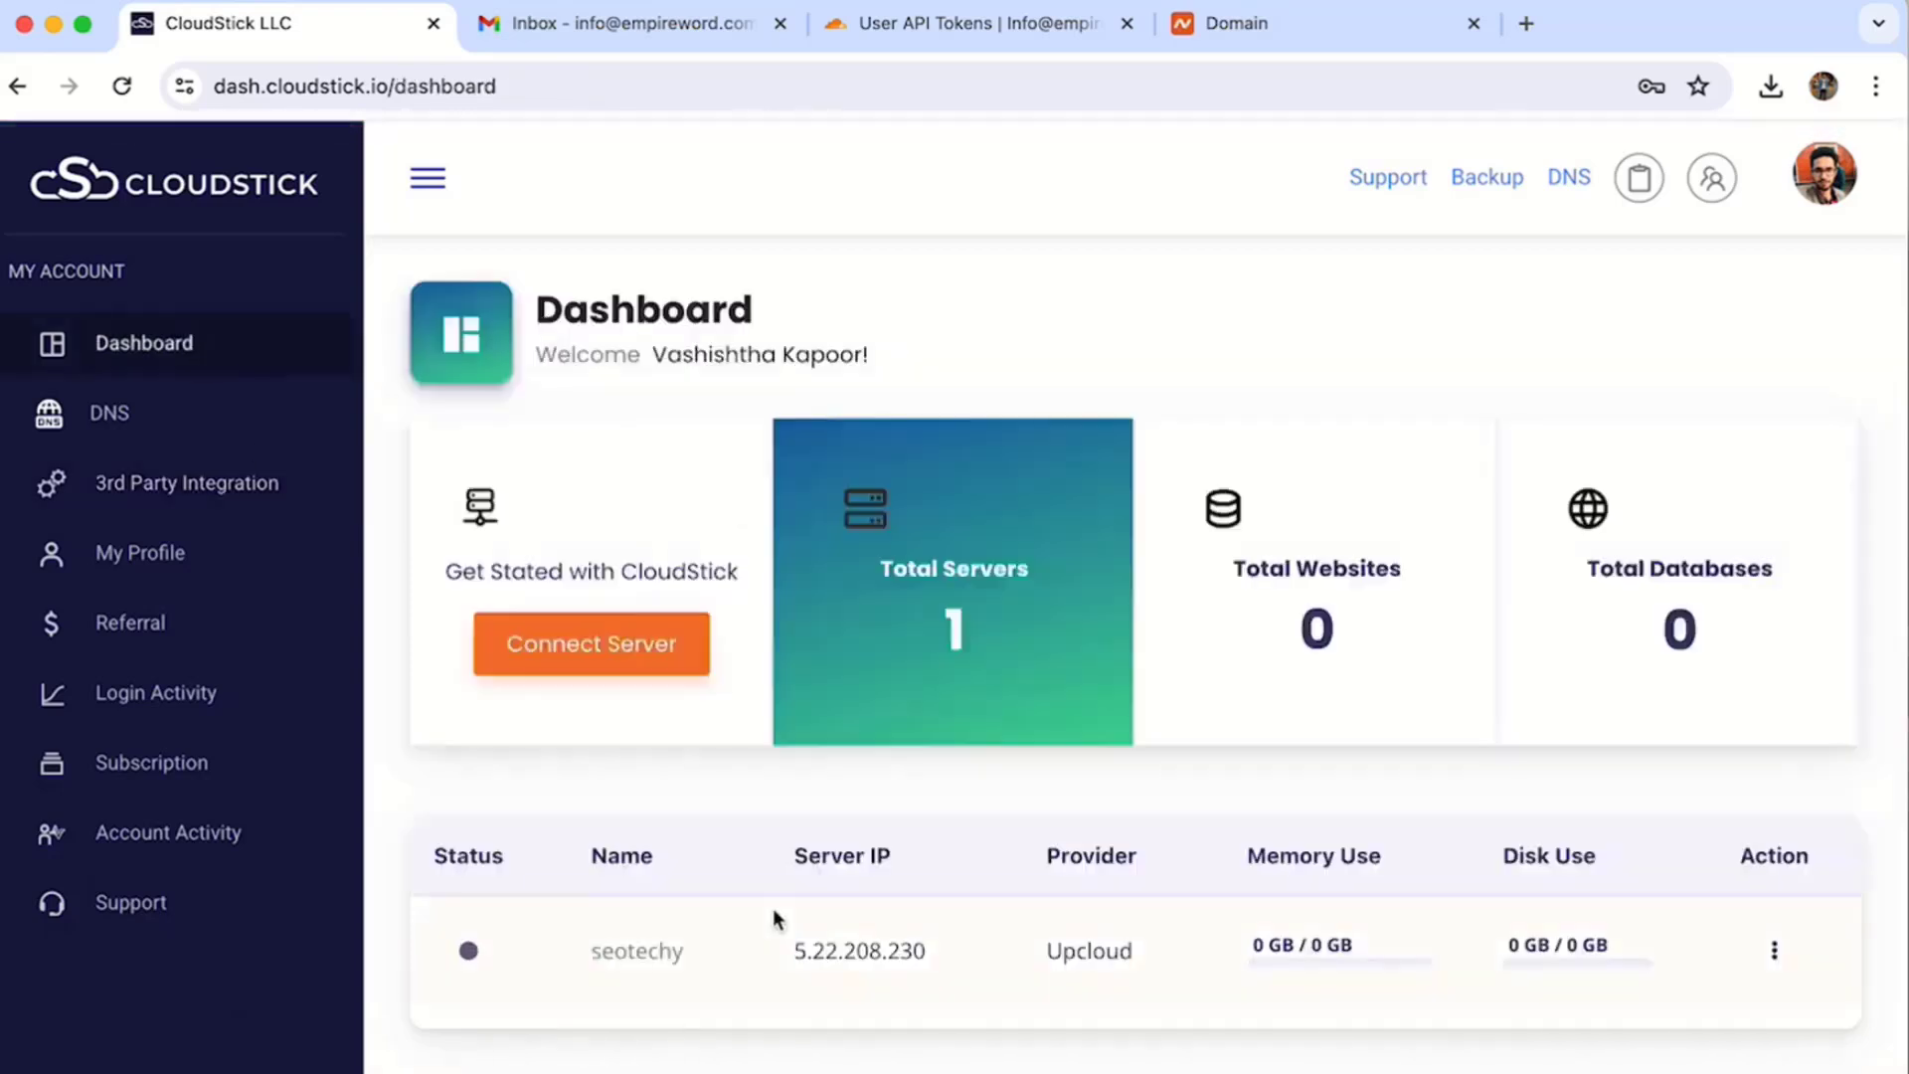
# - On the seotechy server's Websites, start a new web application and choose WordPress
pyautogui.click(652, 951)
pyautogui.scroll(-2, 630, 966)
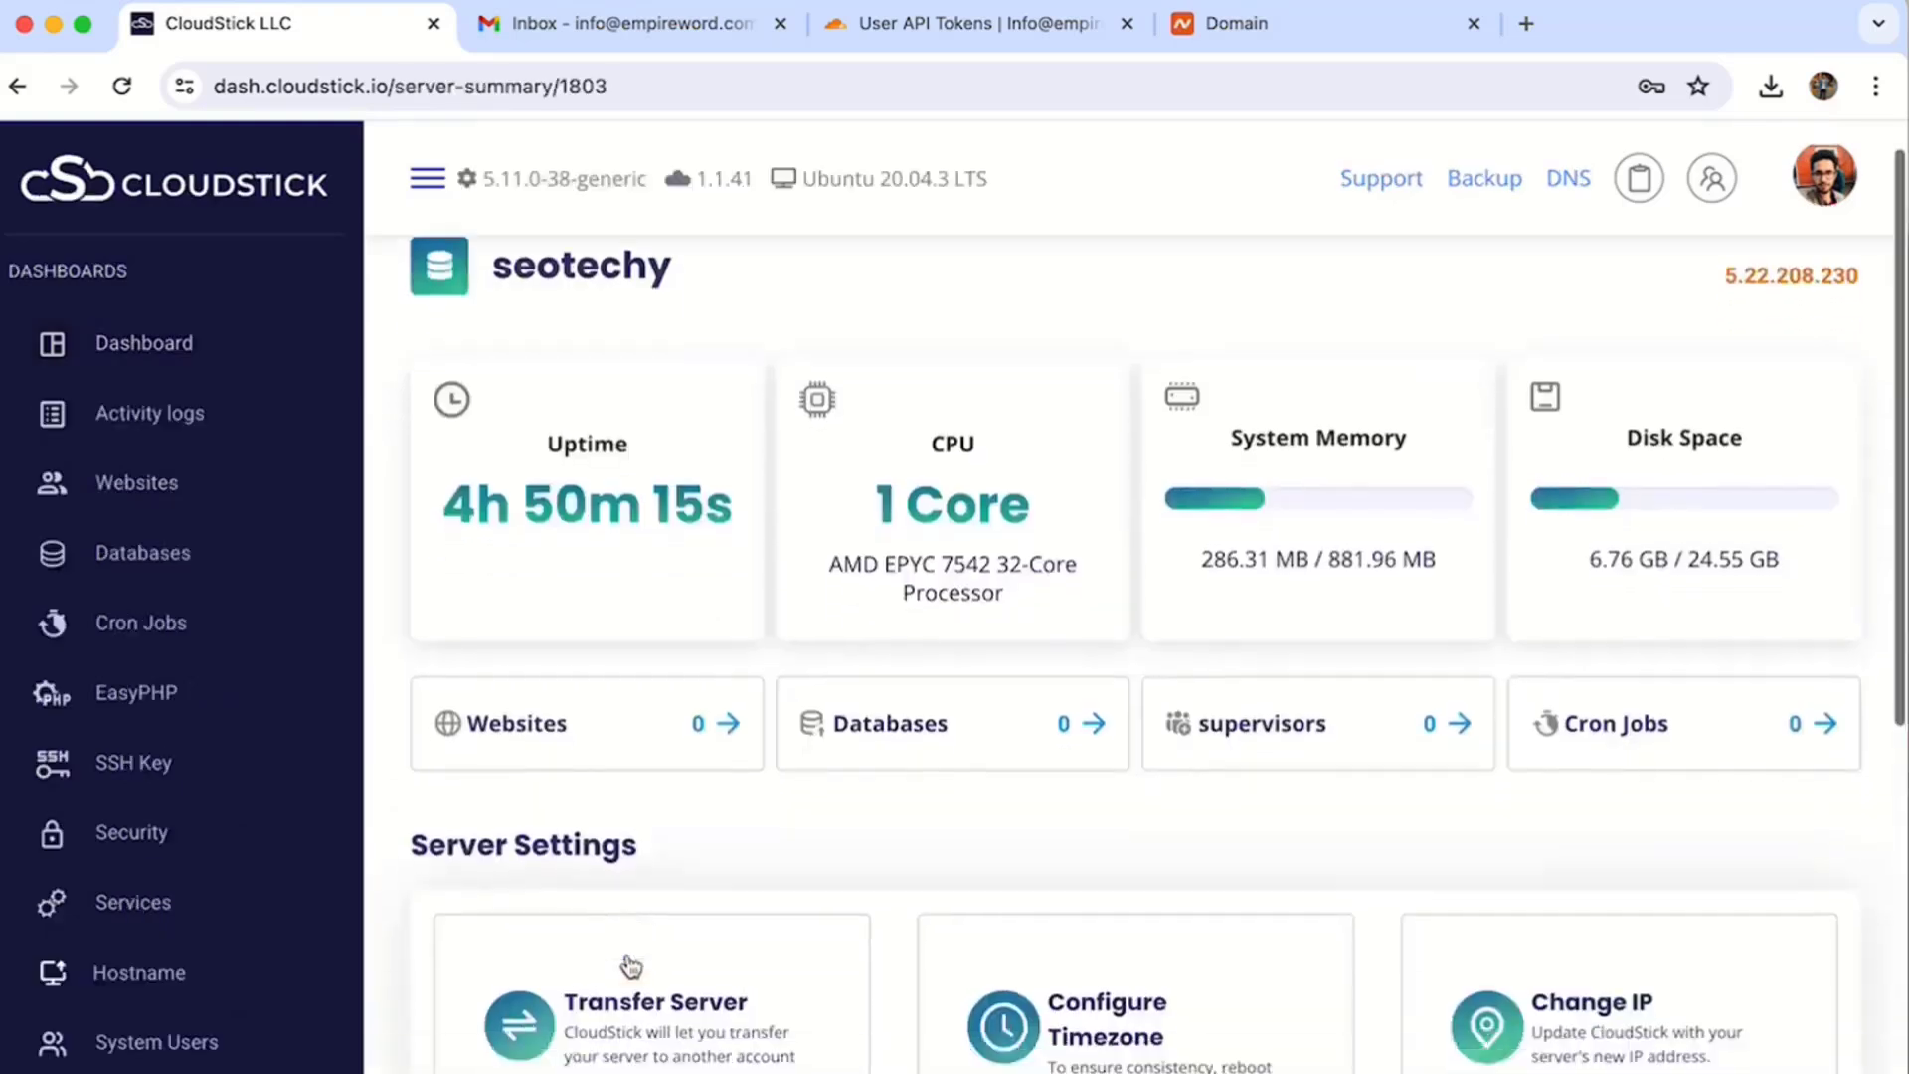
pyautogui.click(497, 701)
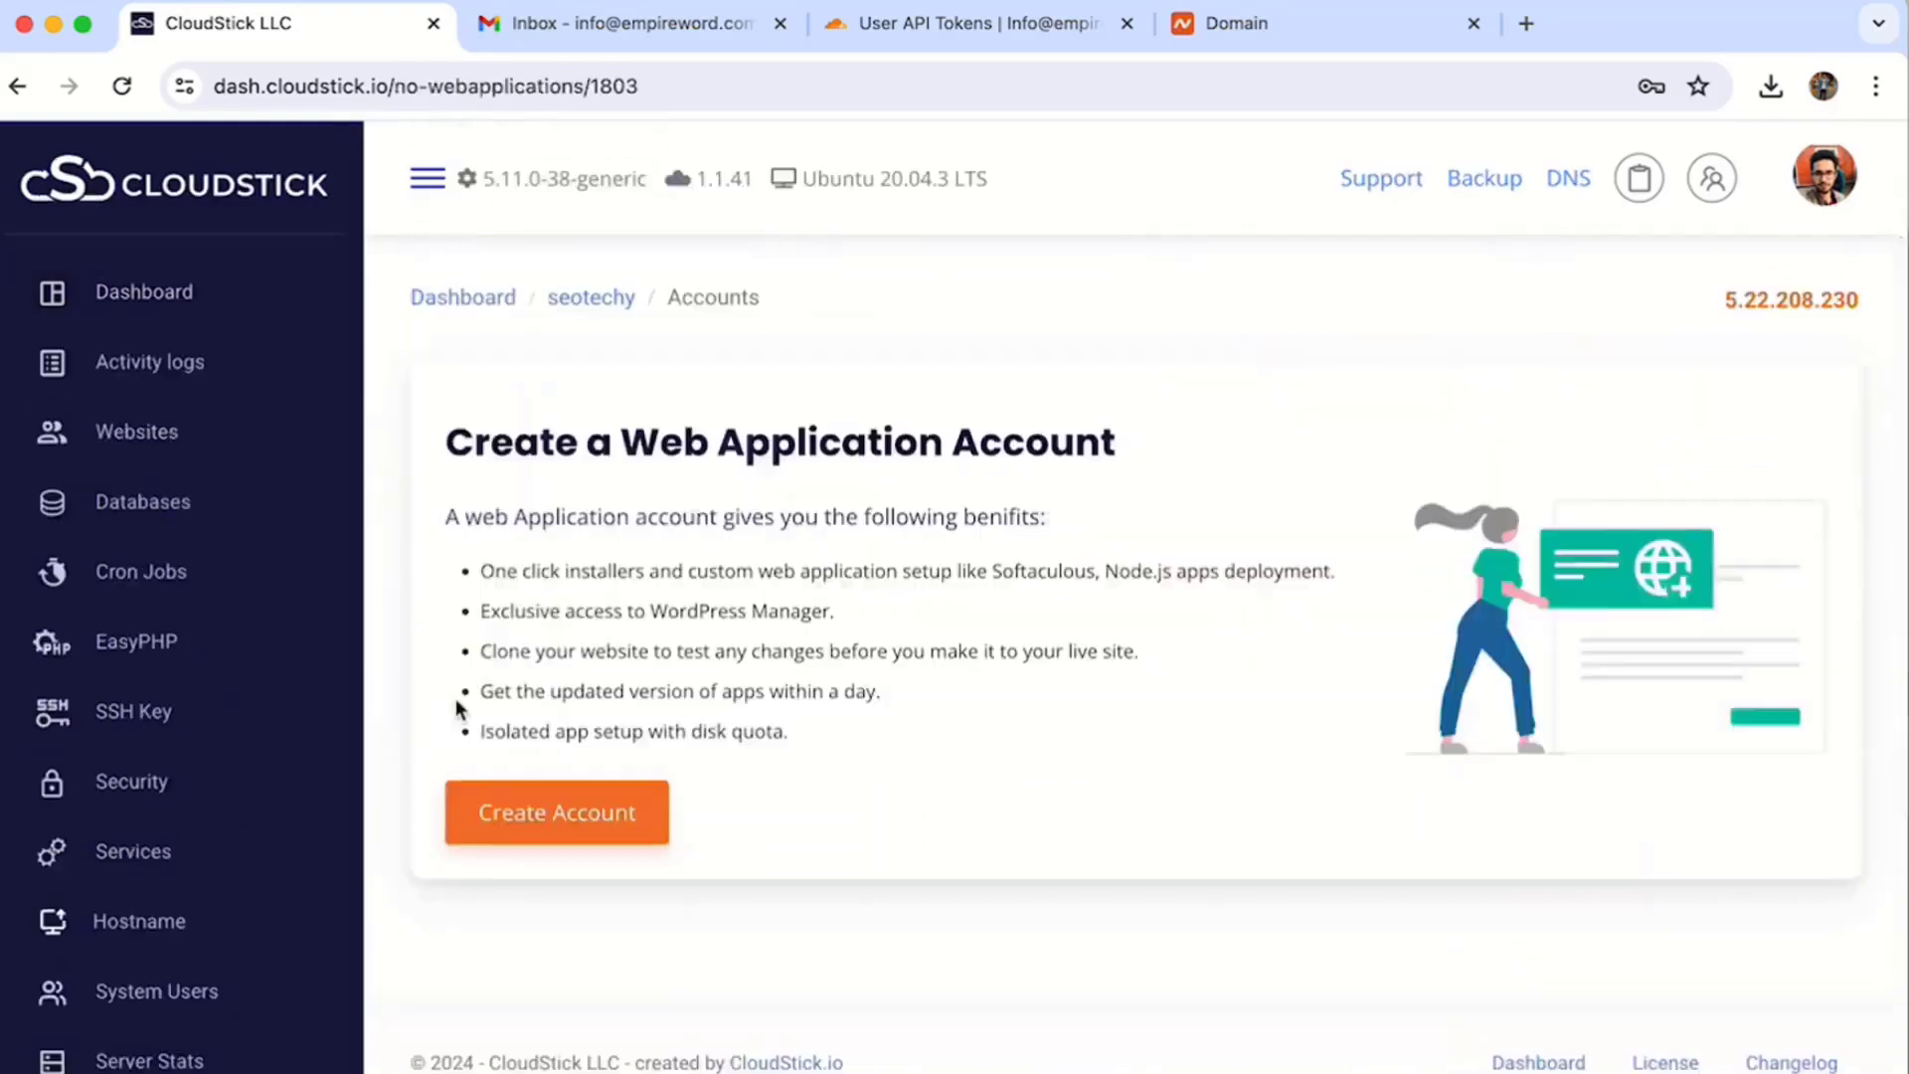
pyautogui.click(580, 830)
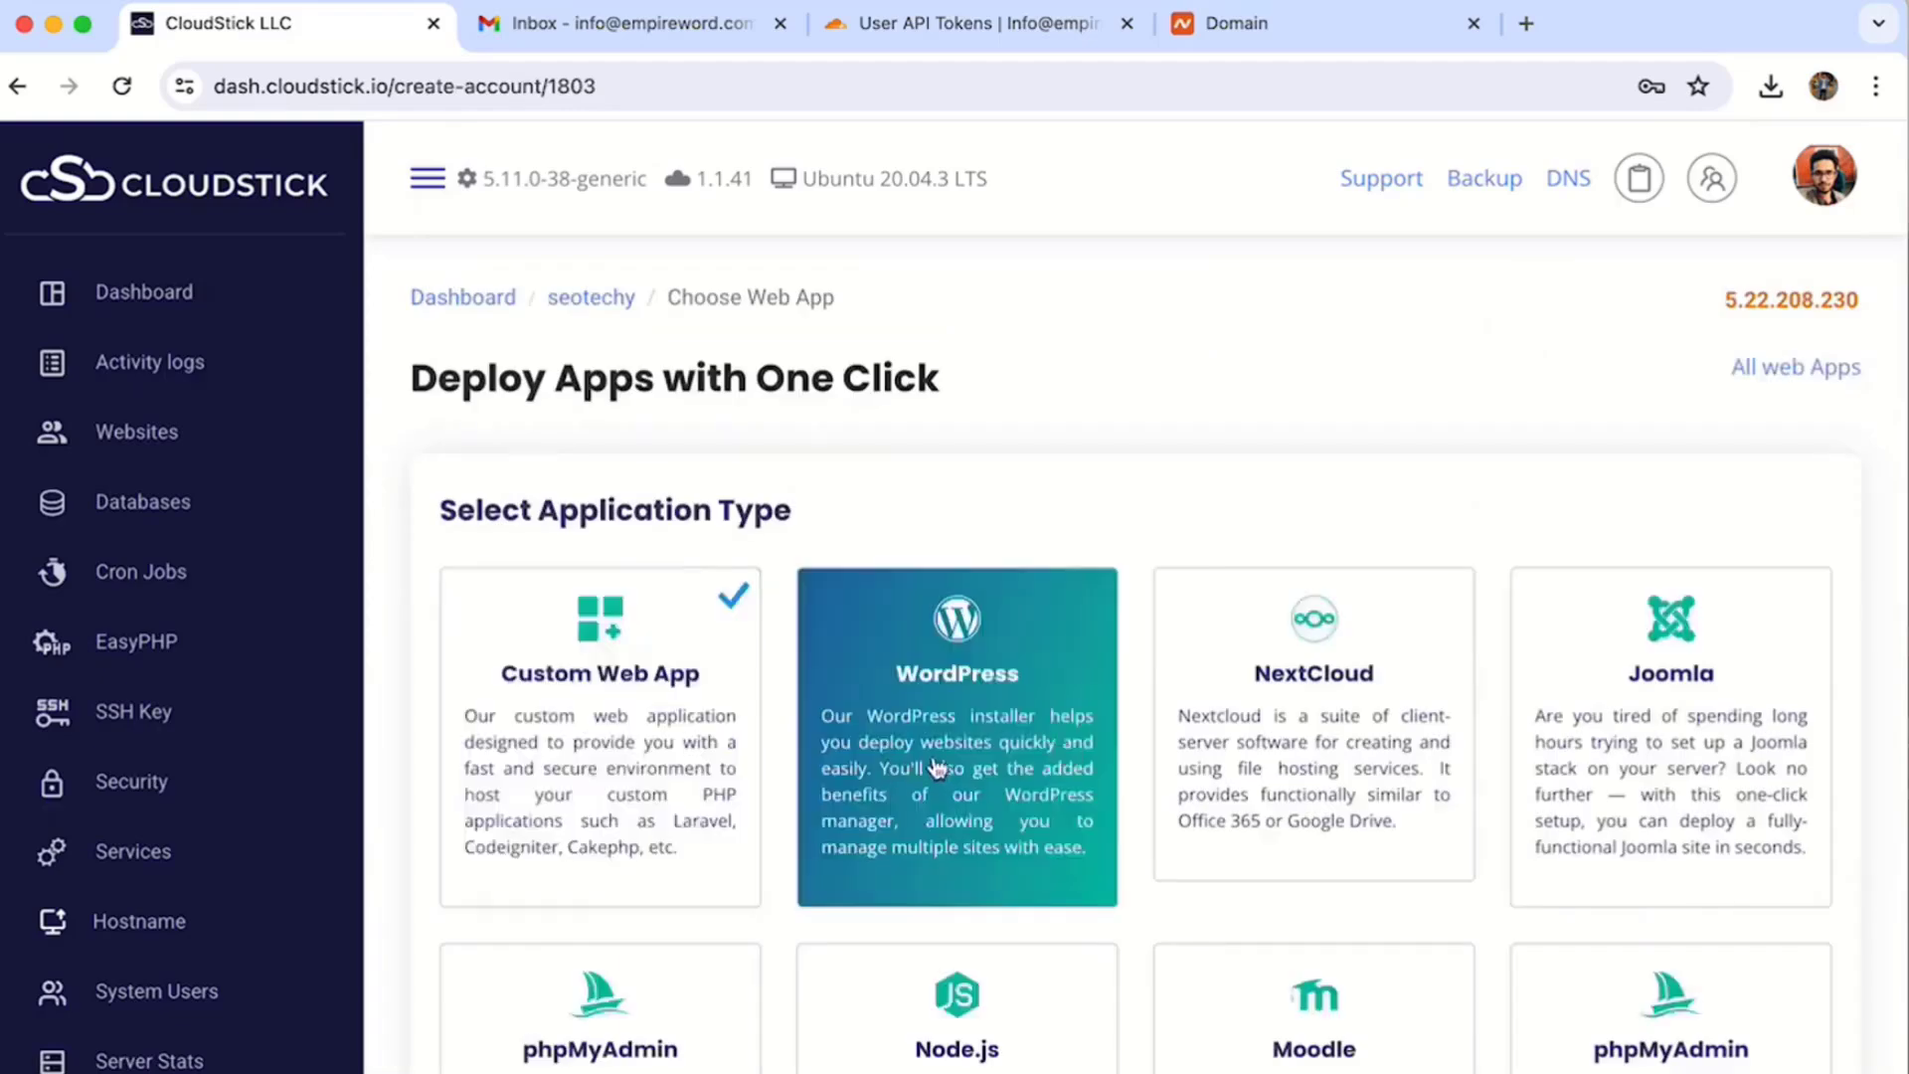
pyautogui.scroll(-5, 929, 764)
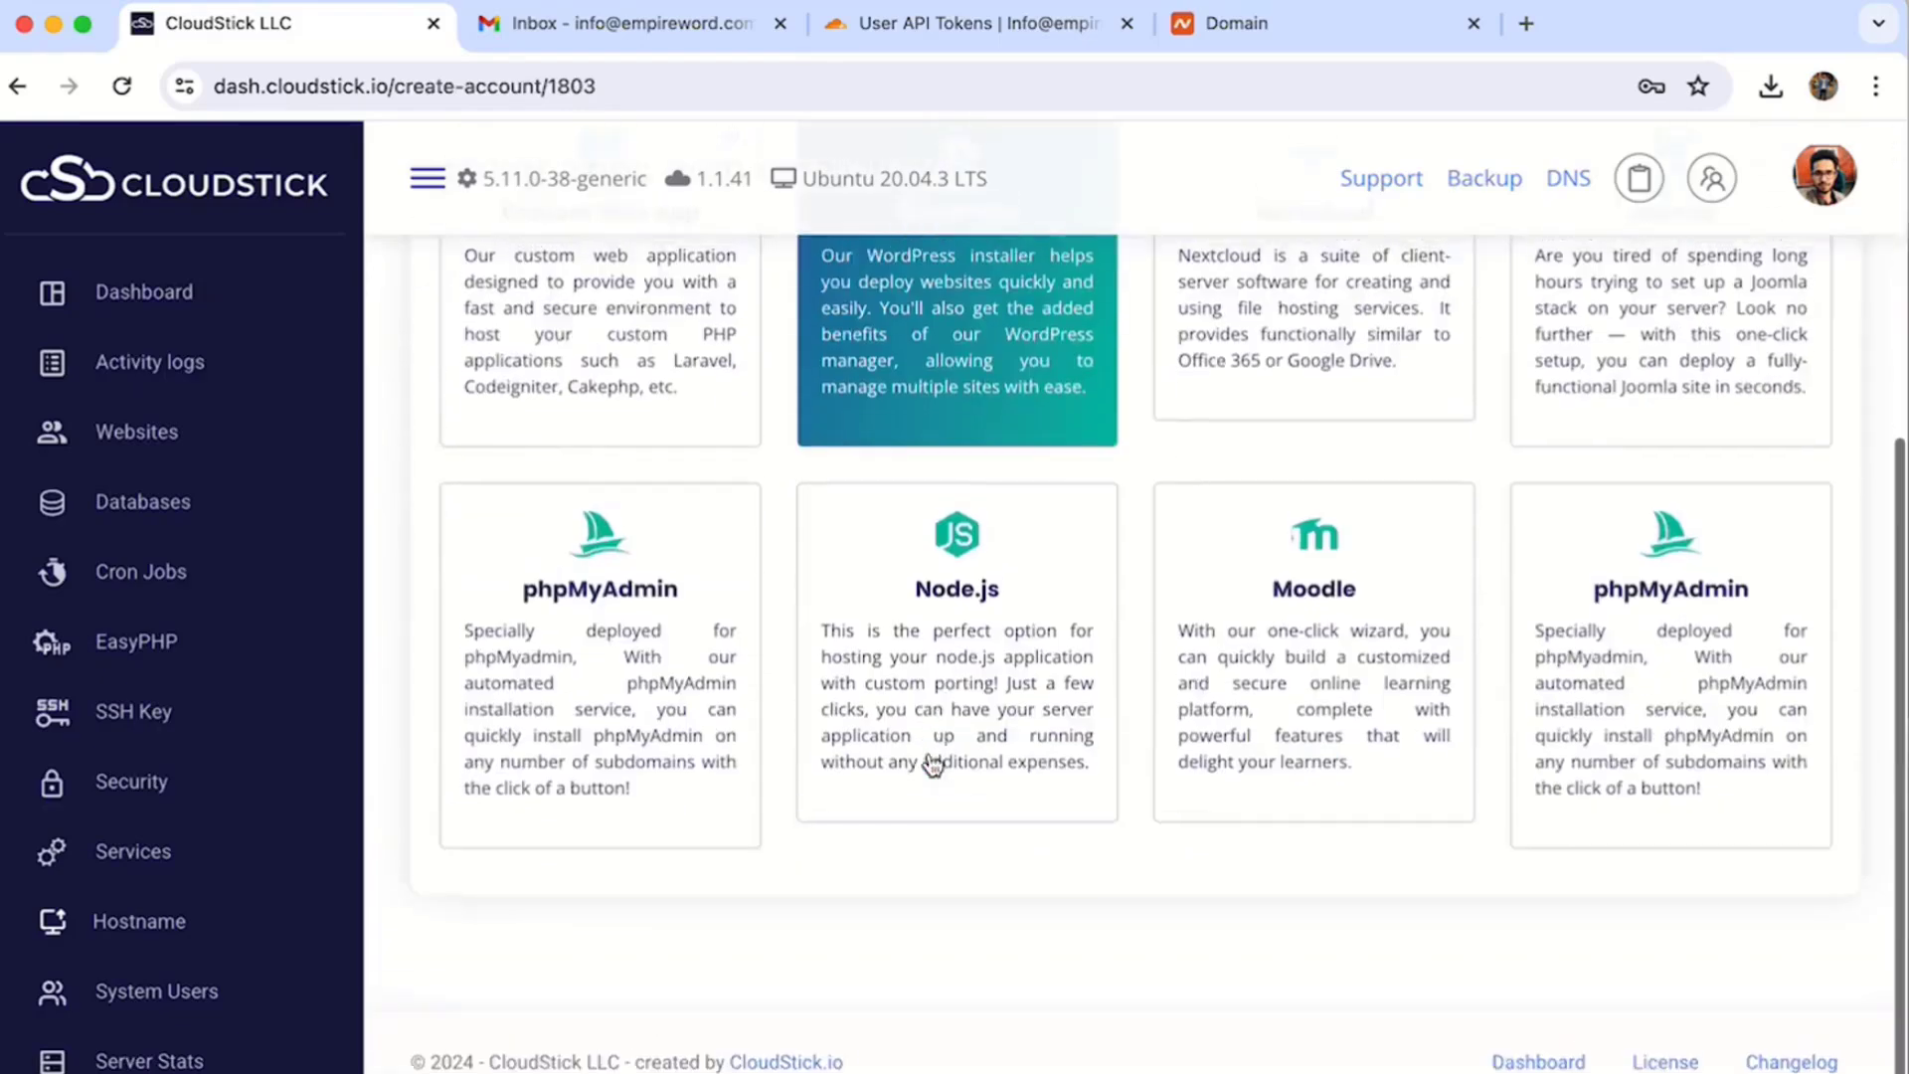
pyautogui.scroll(5, 930, 764)
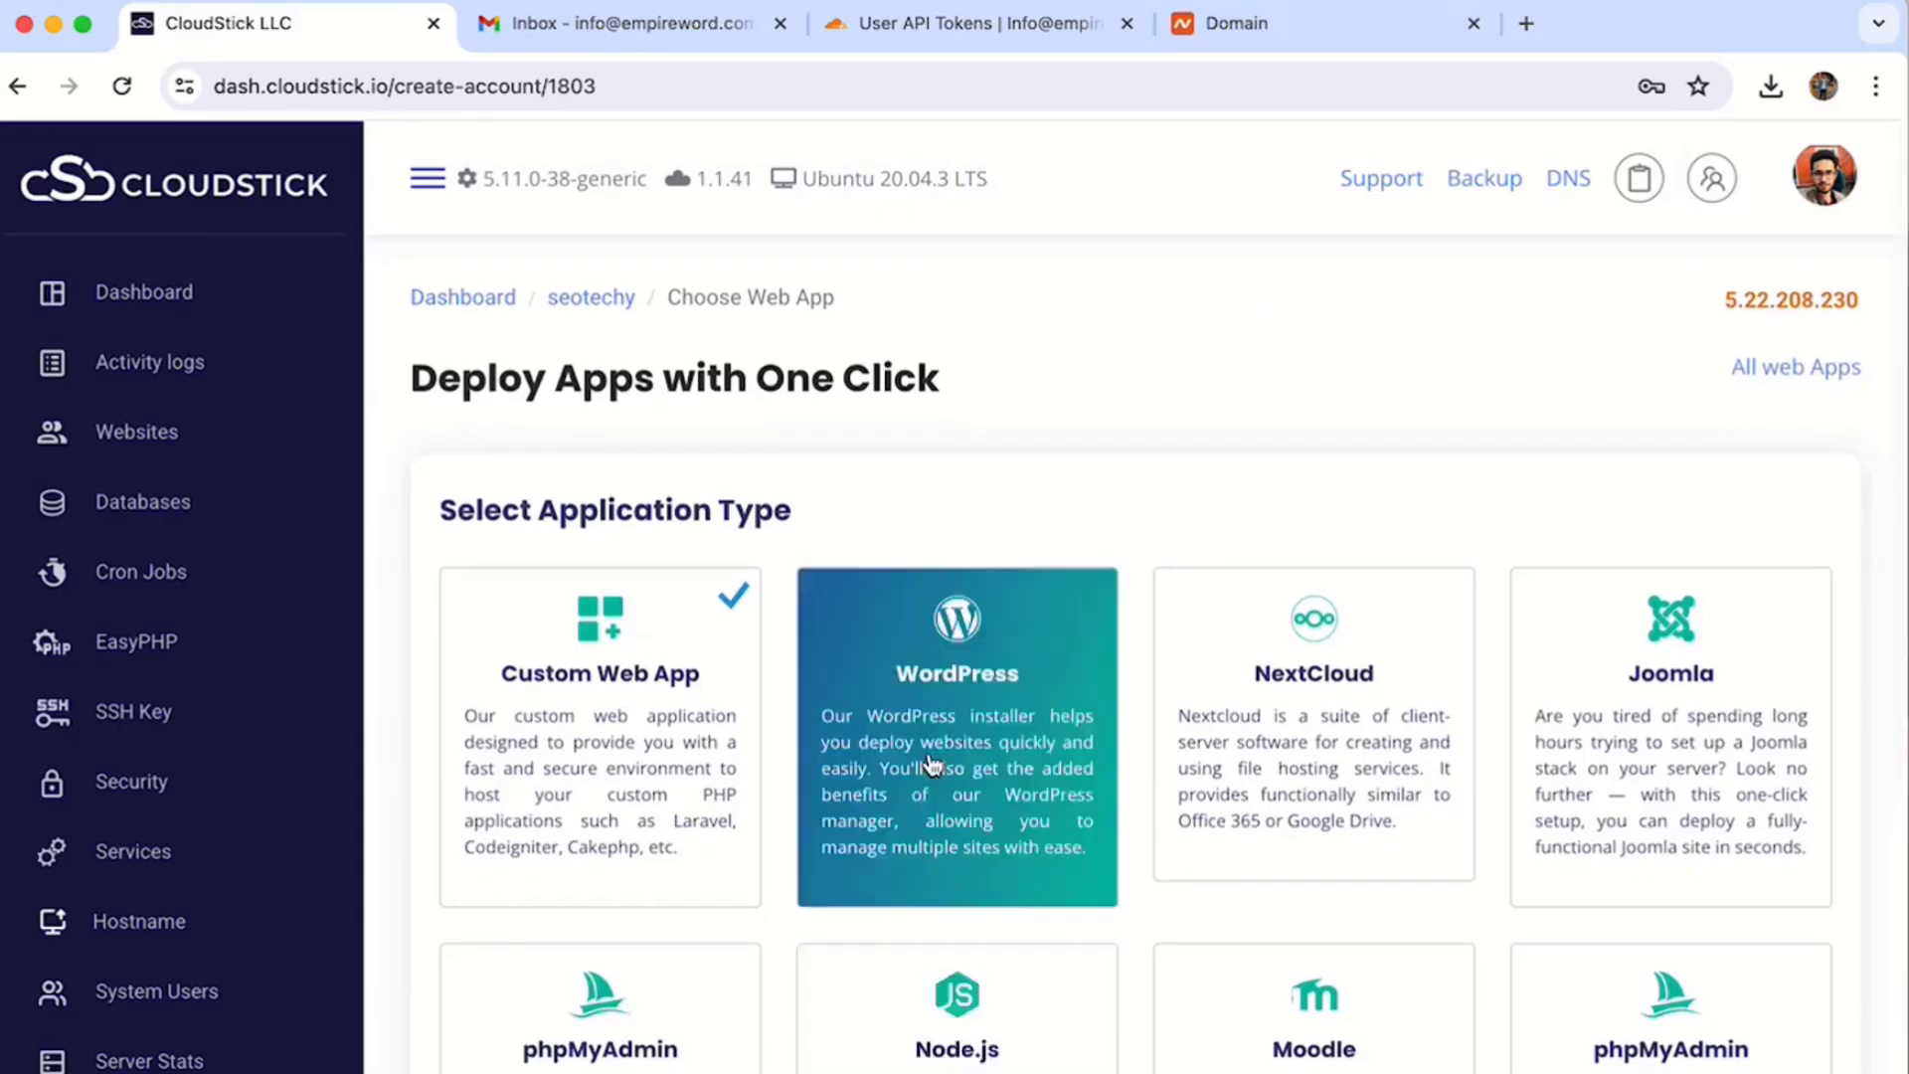
pyautogui.scroll(-2, 931, 763)
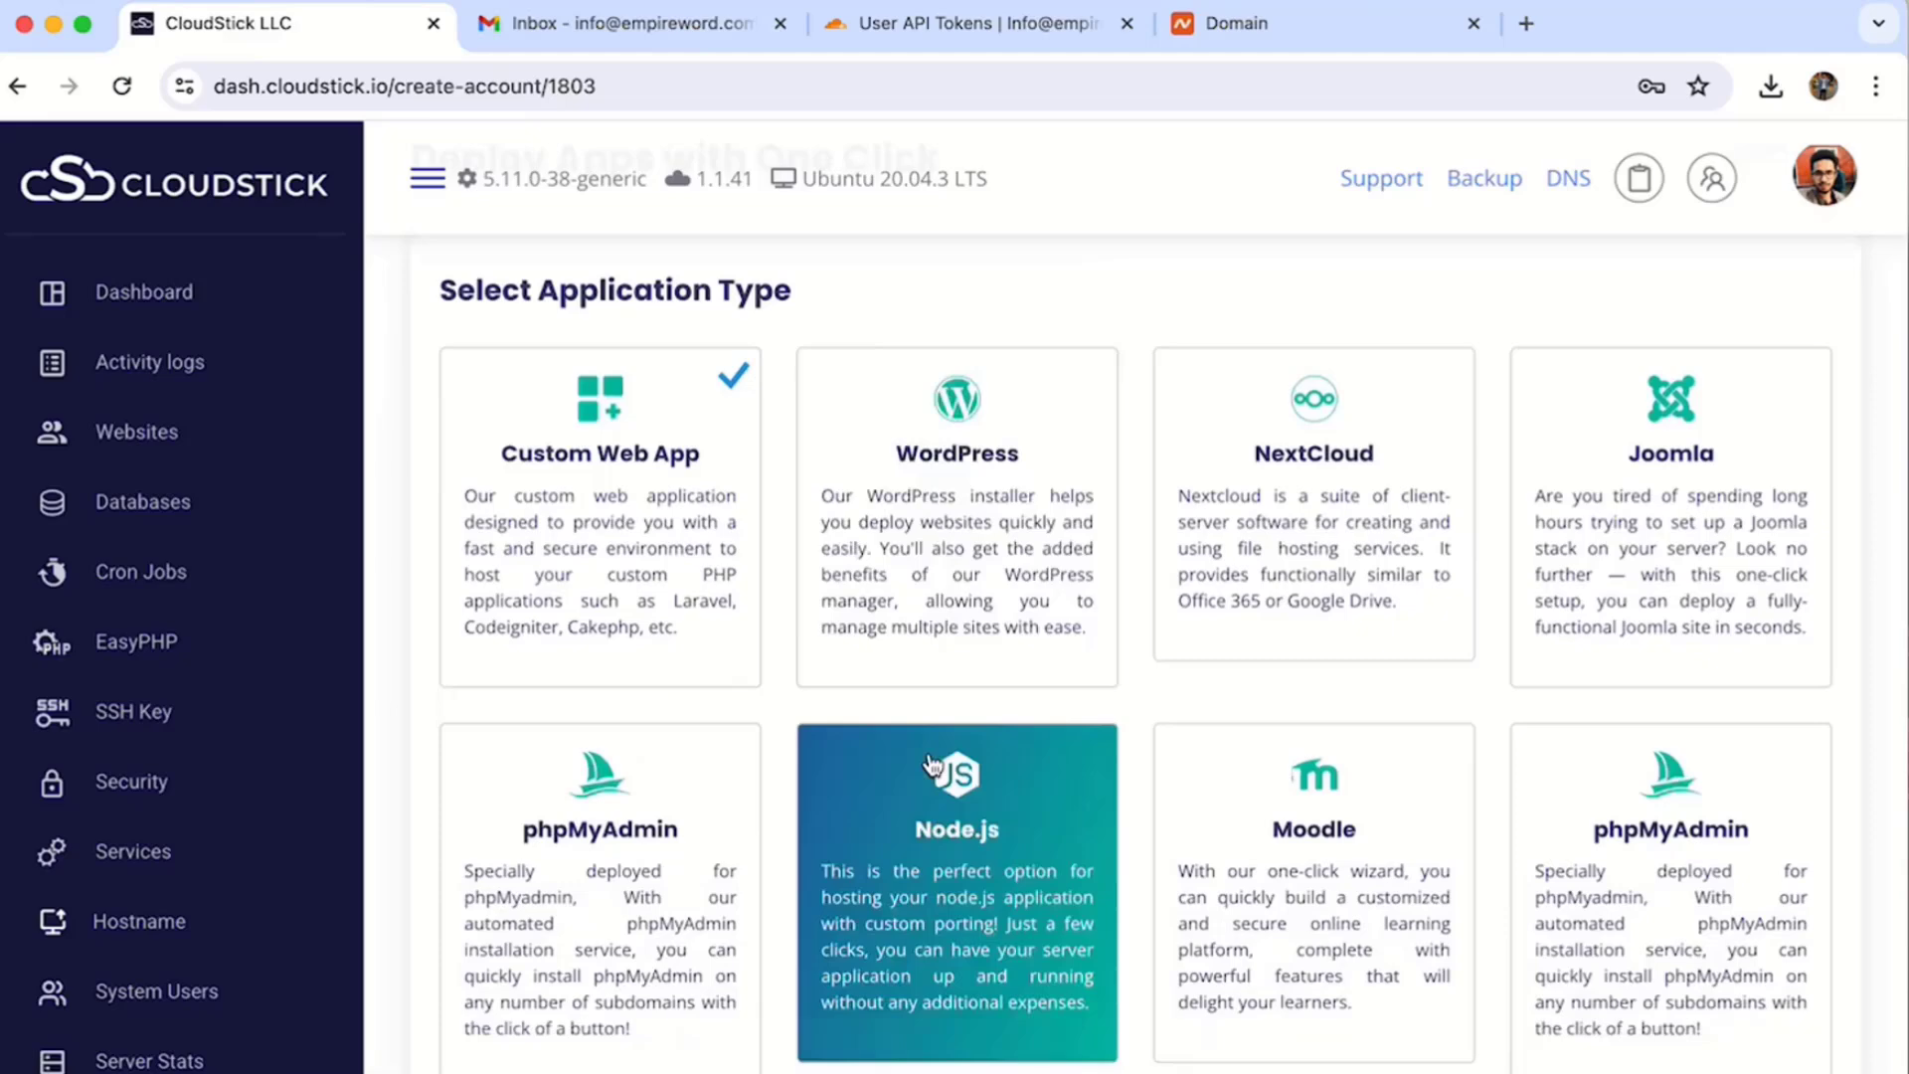
pyautogui.click(938, 555)
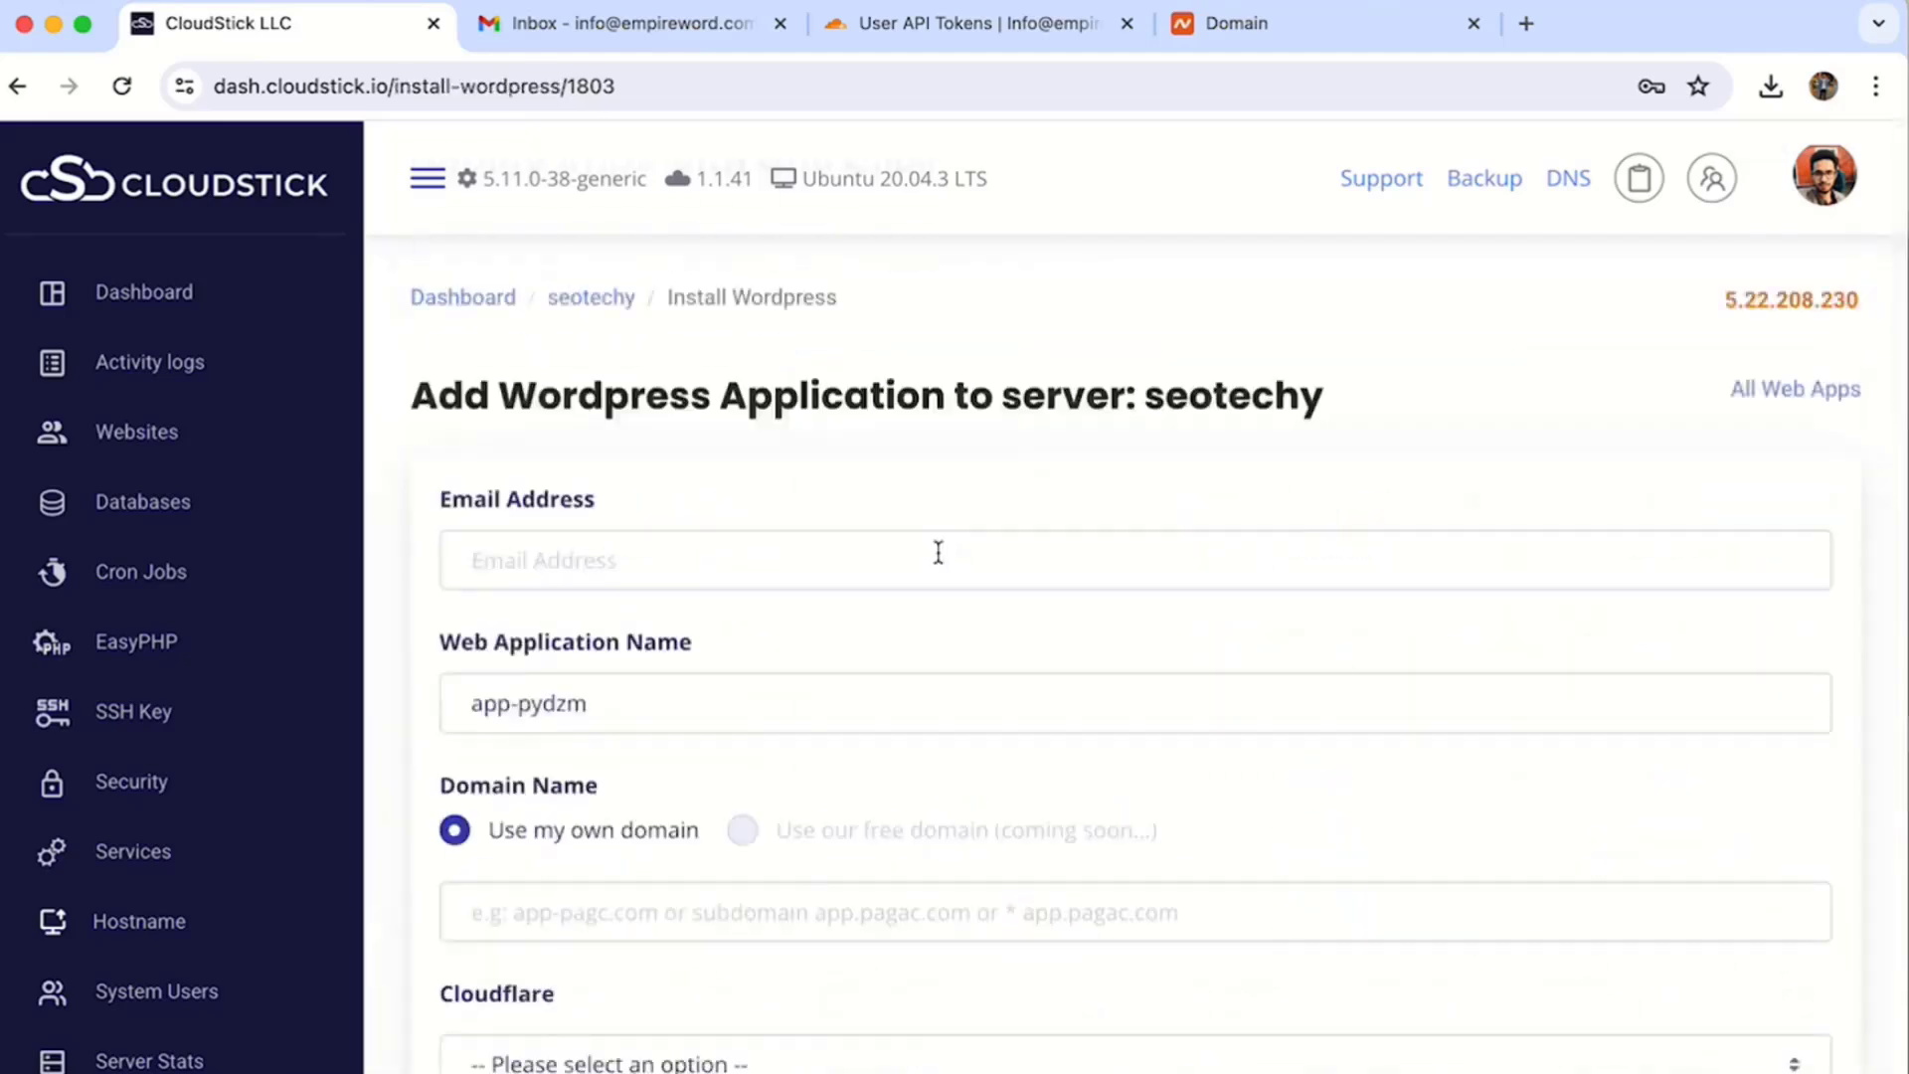
# - Enter the admin e-mail, rename the app to app-pydzm-seotechy, and set domain seotechy.com
pyautogui.click(938, 553)
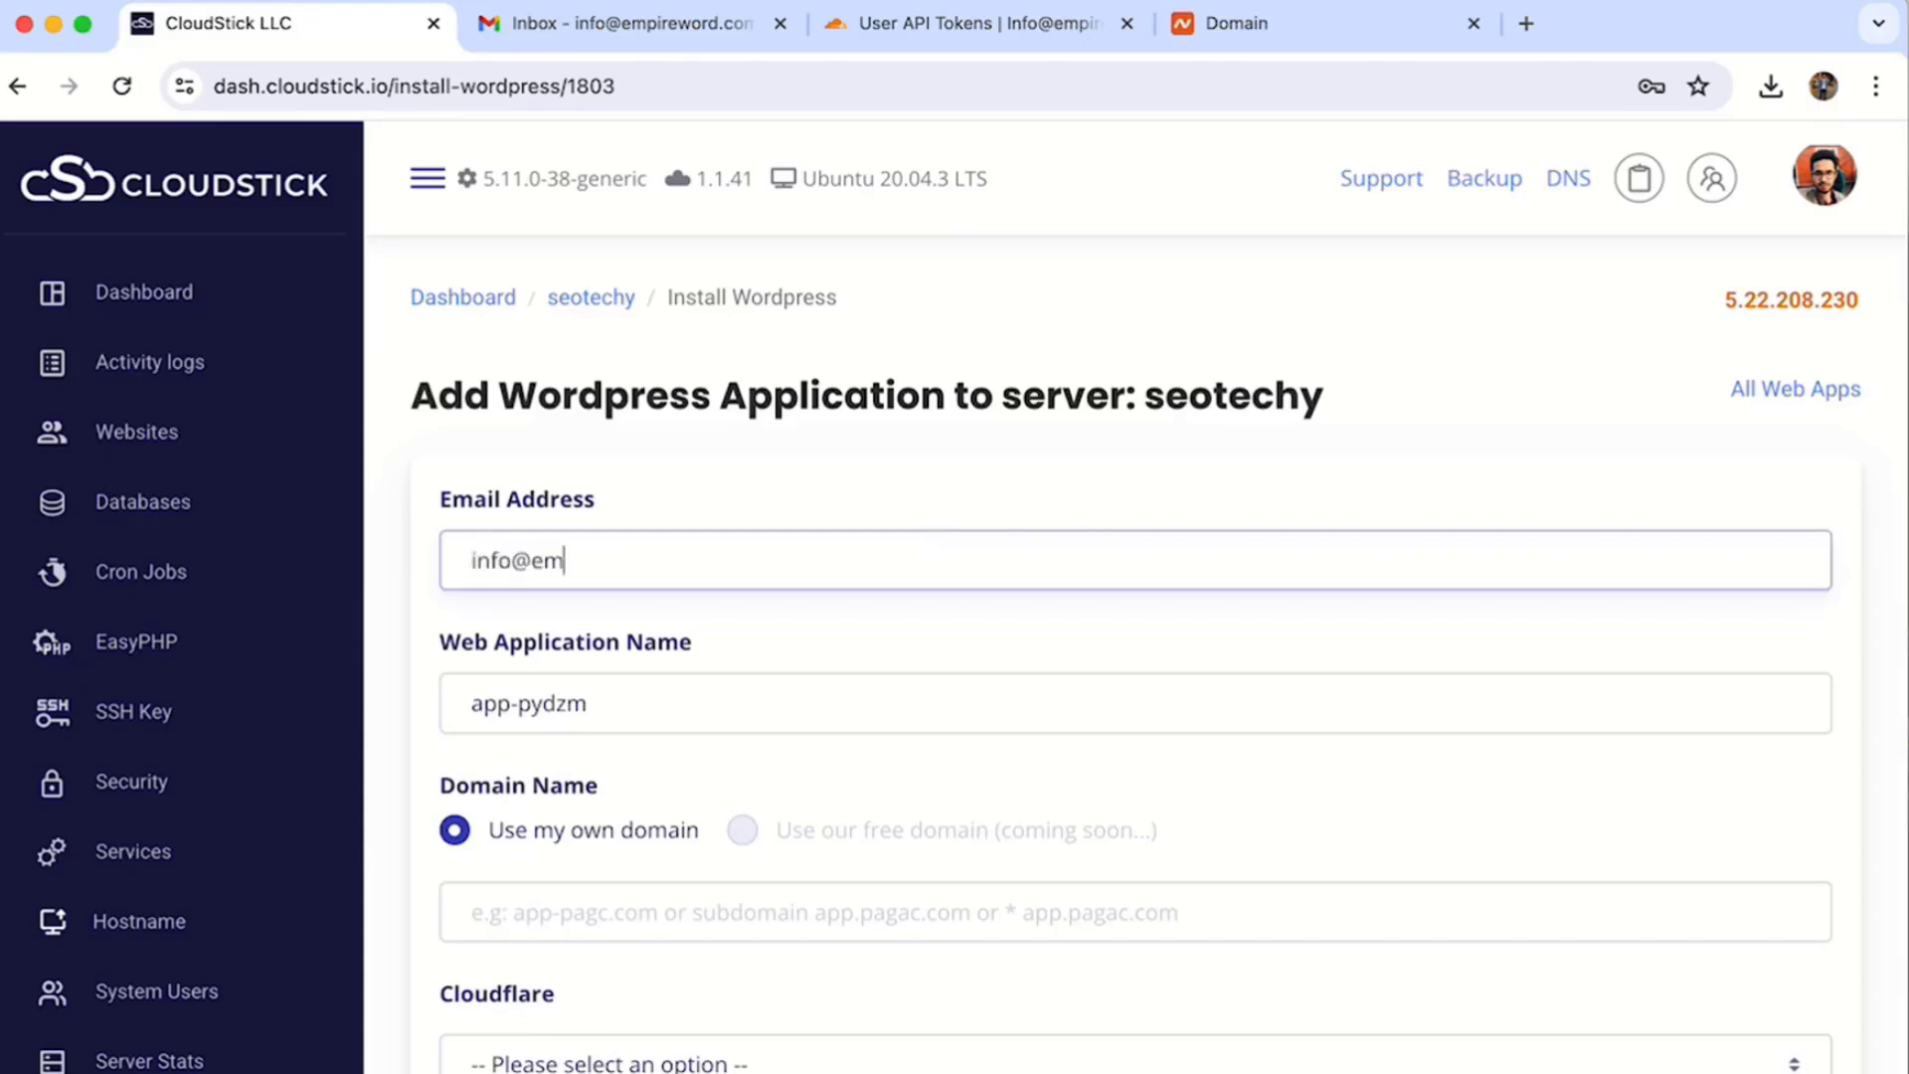
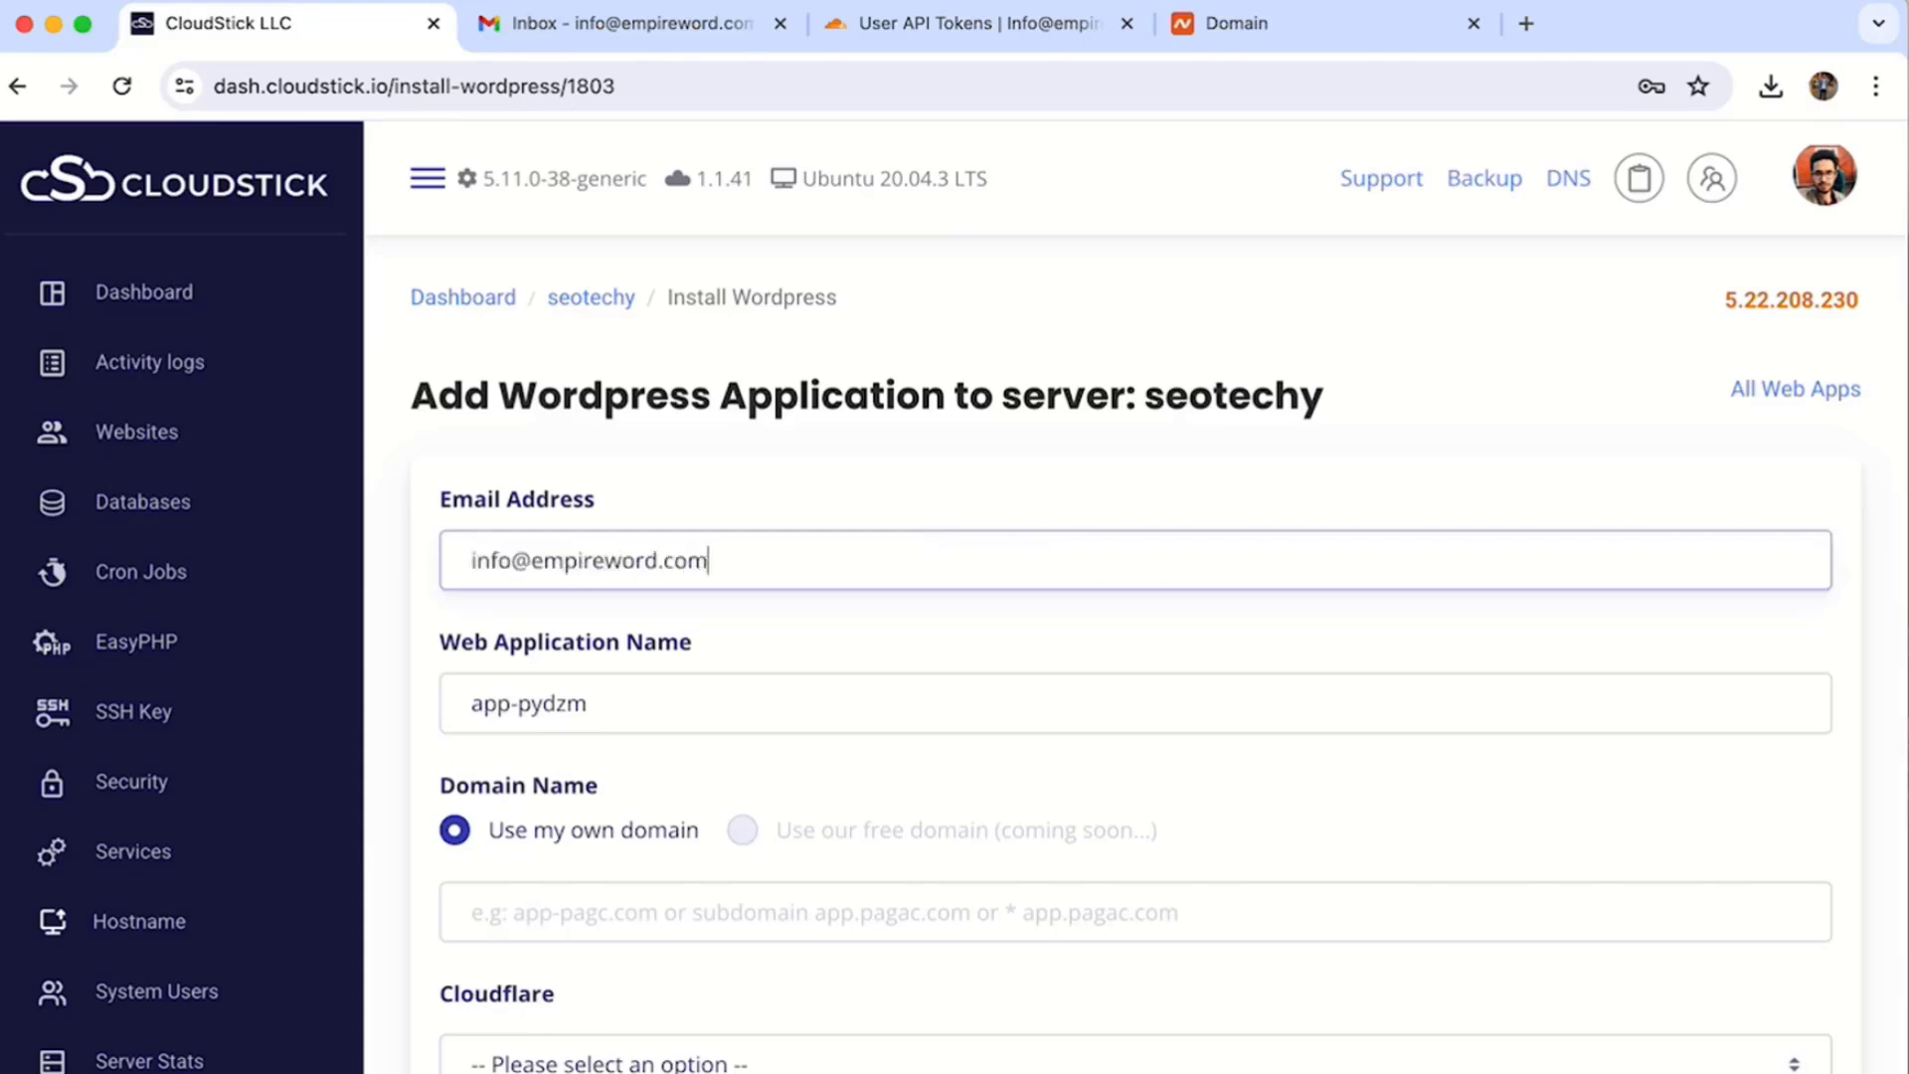
pyautogui.press('Tab')
pyautogui.click(789, 703)
pyautogui.write('-seotechy')
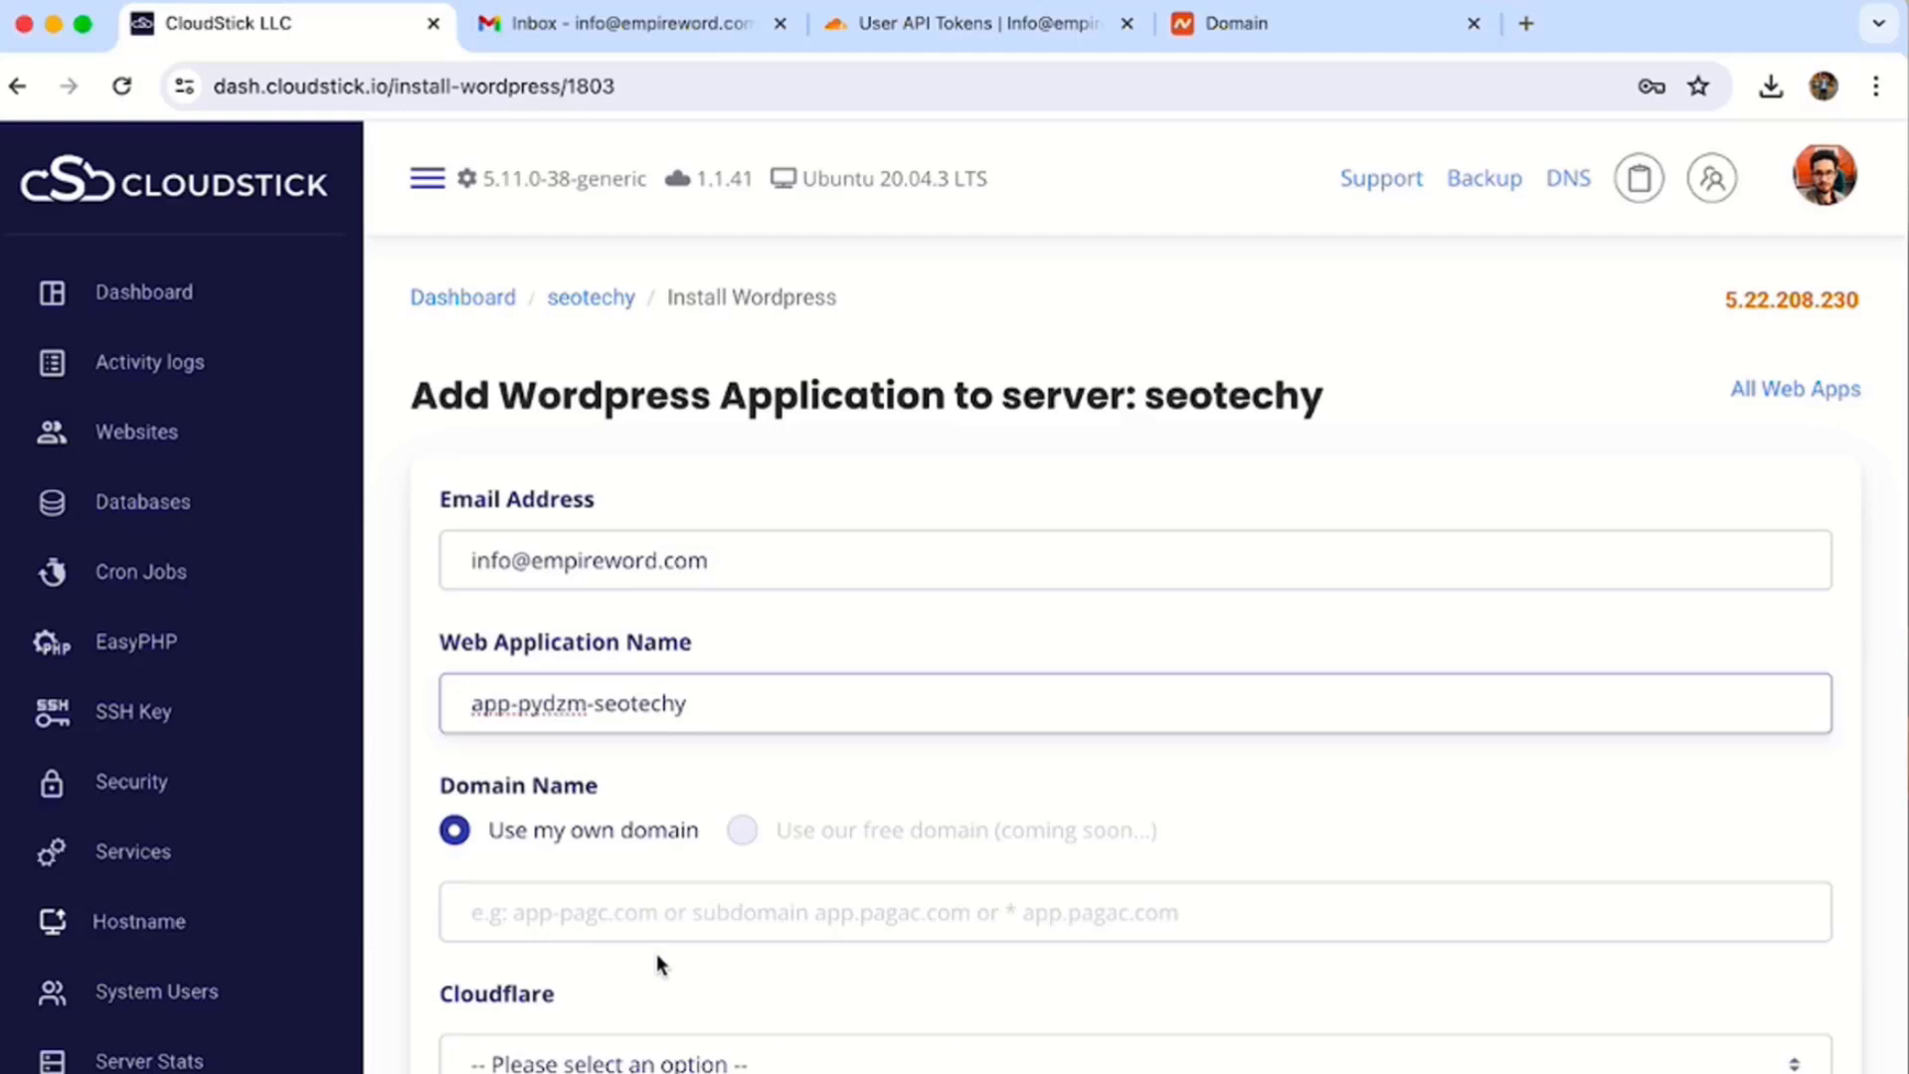
pyautogui.click(656, 937)
pyautogui.write('seote')
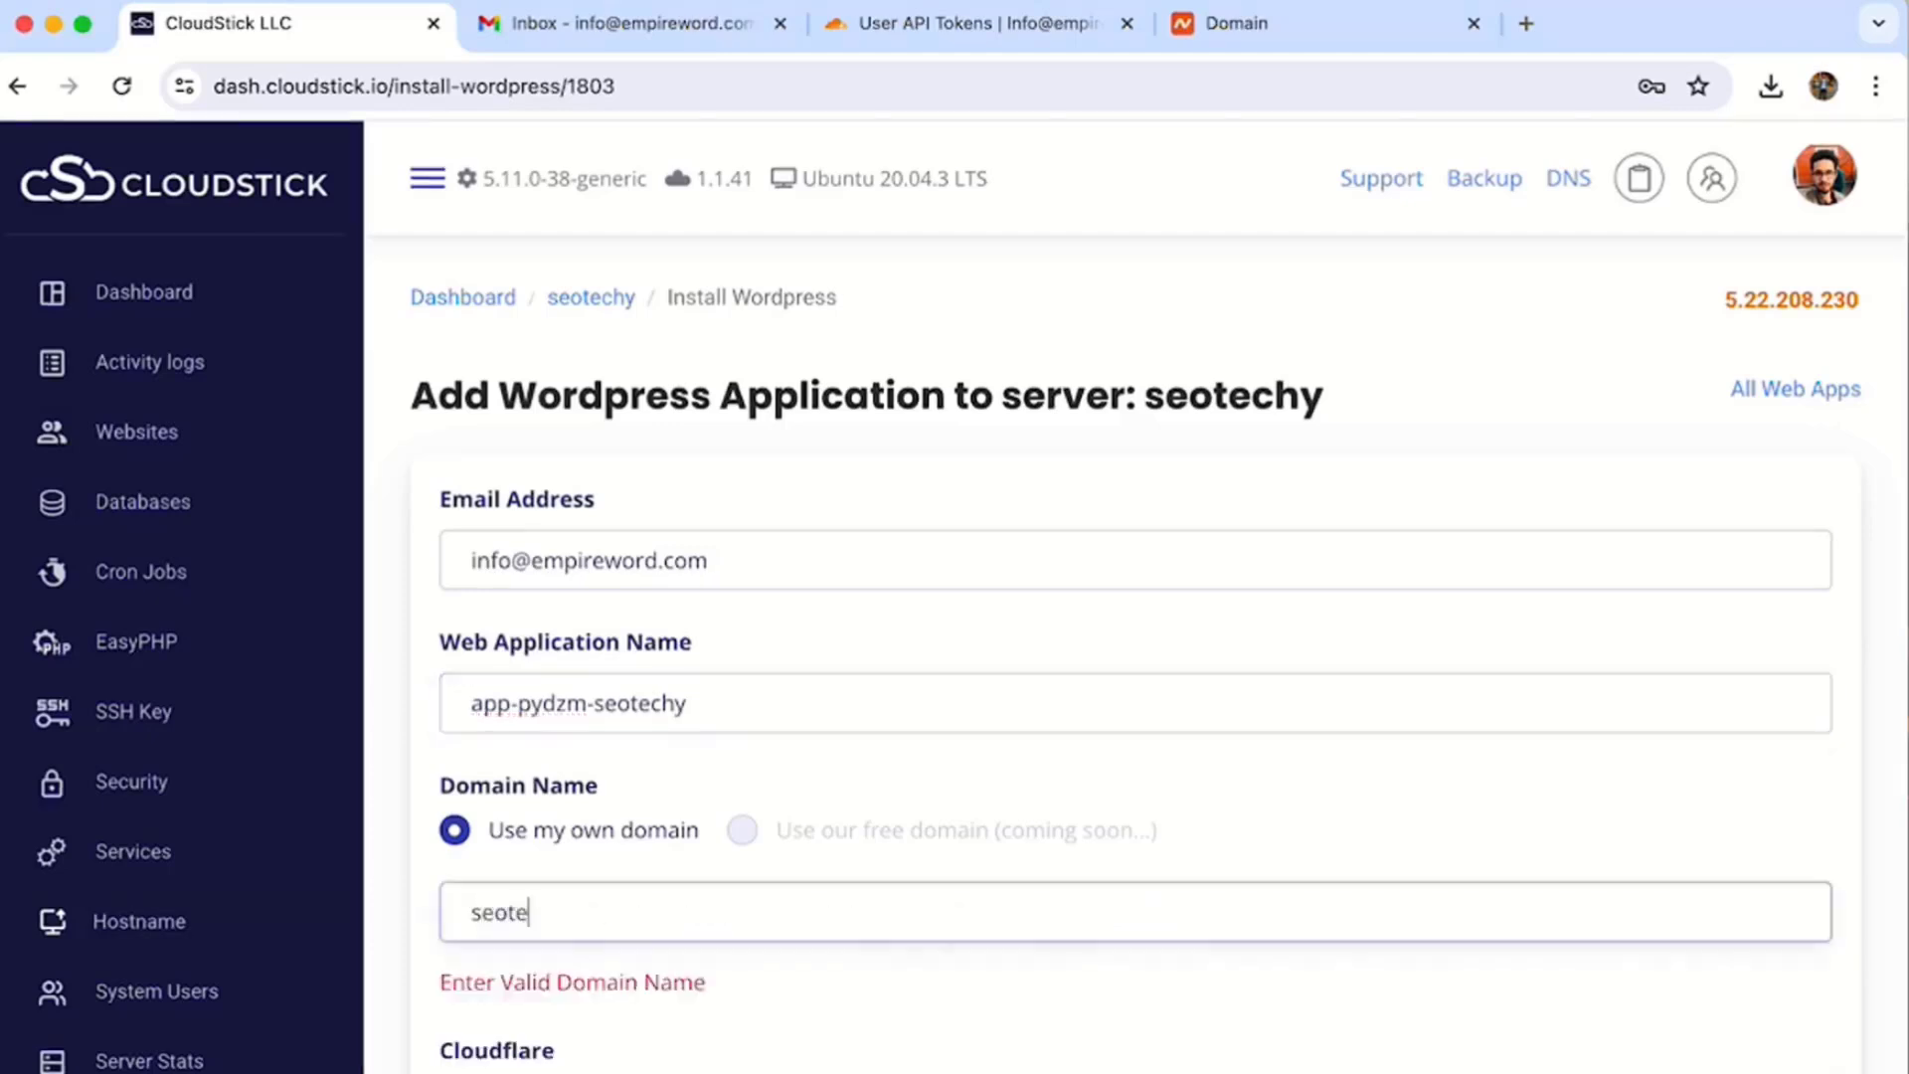
pyautogui.write('chy.com')
pyautogui.scroll(-5, 618, 802)
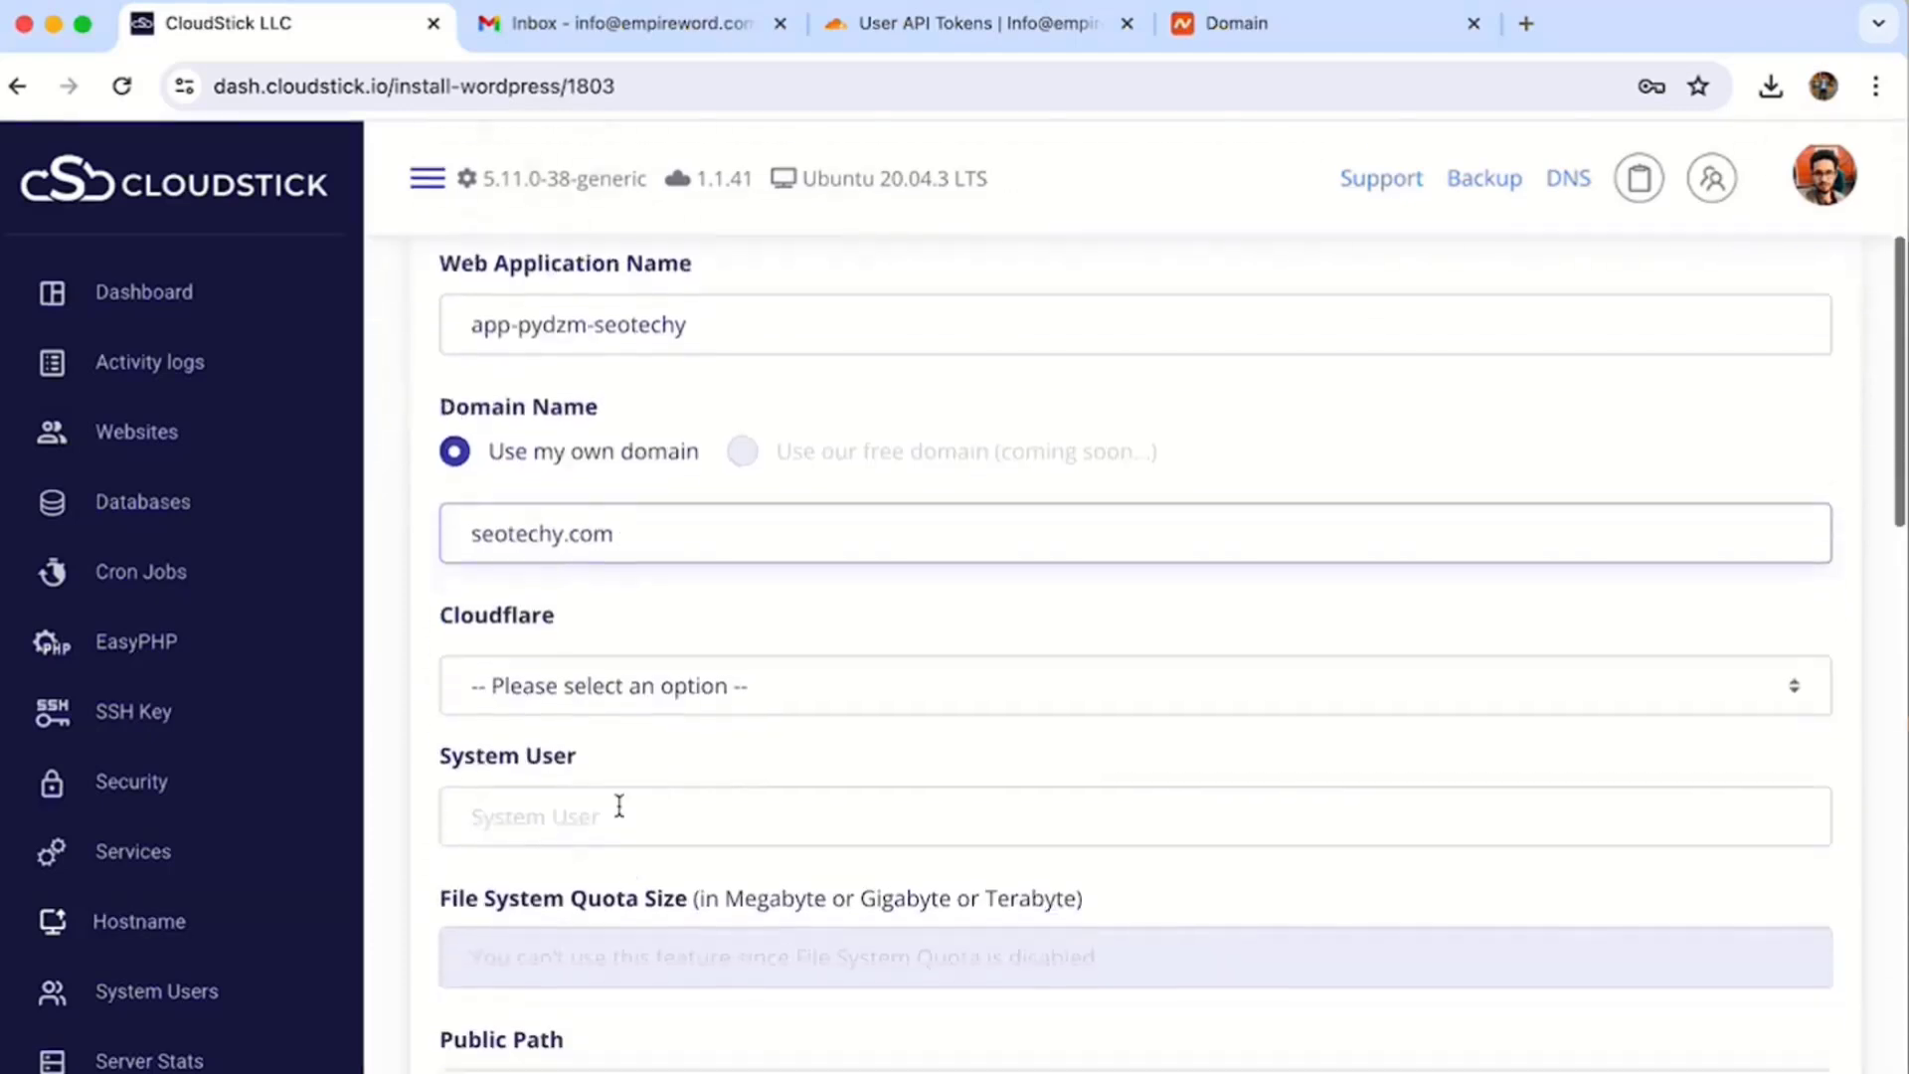
pyautogui.click(689, 612)
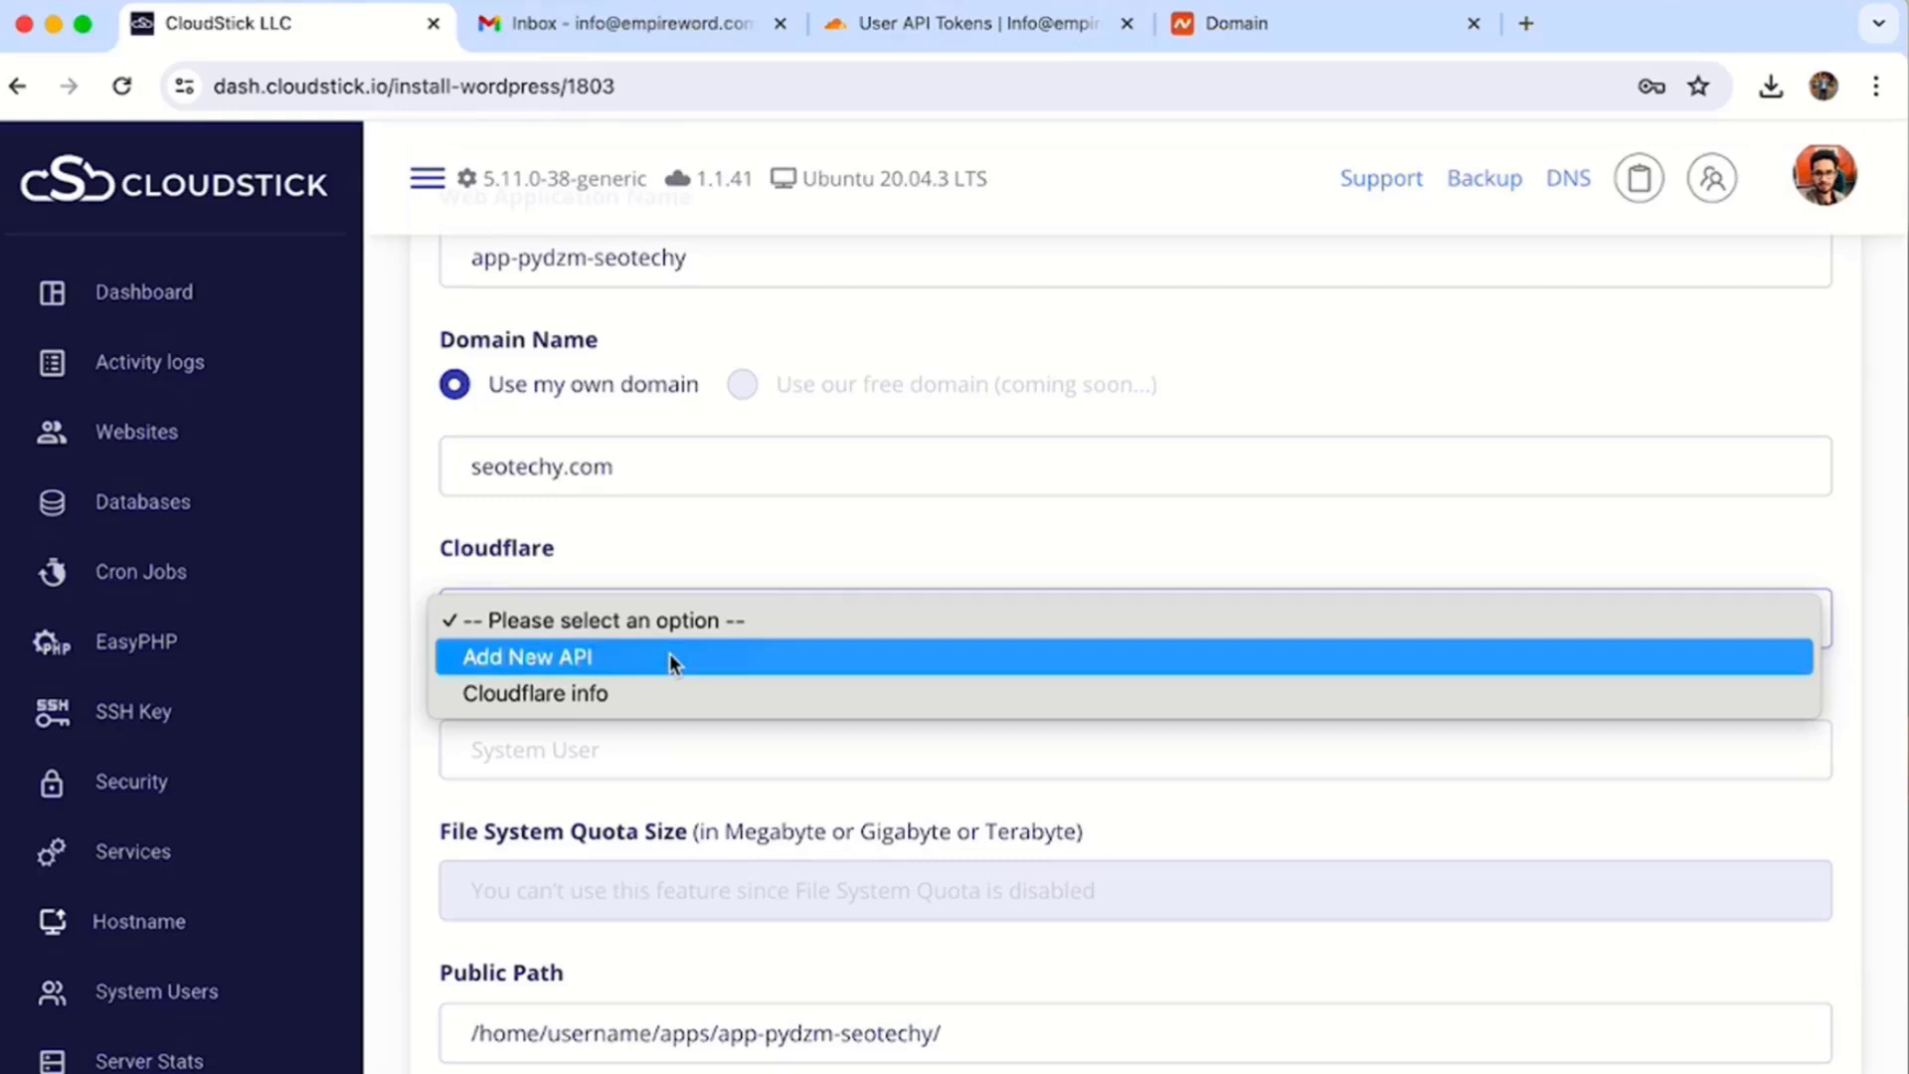
# - Select the saved Cloudflare info key for the WordPress install
pyautogui.click(671, 657)
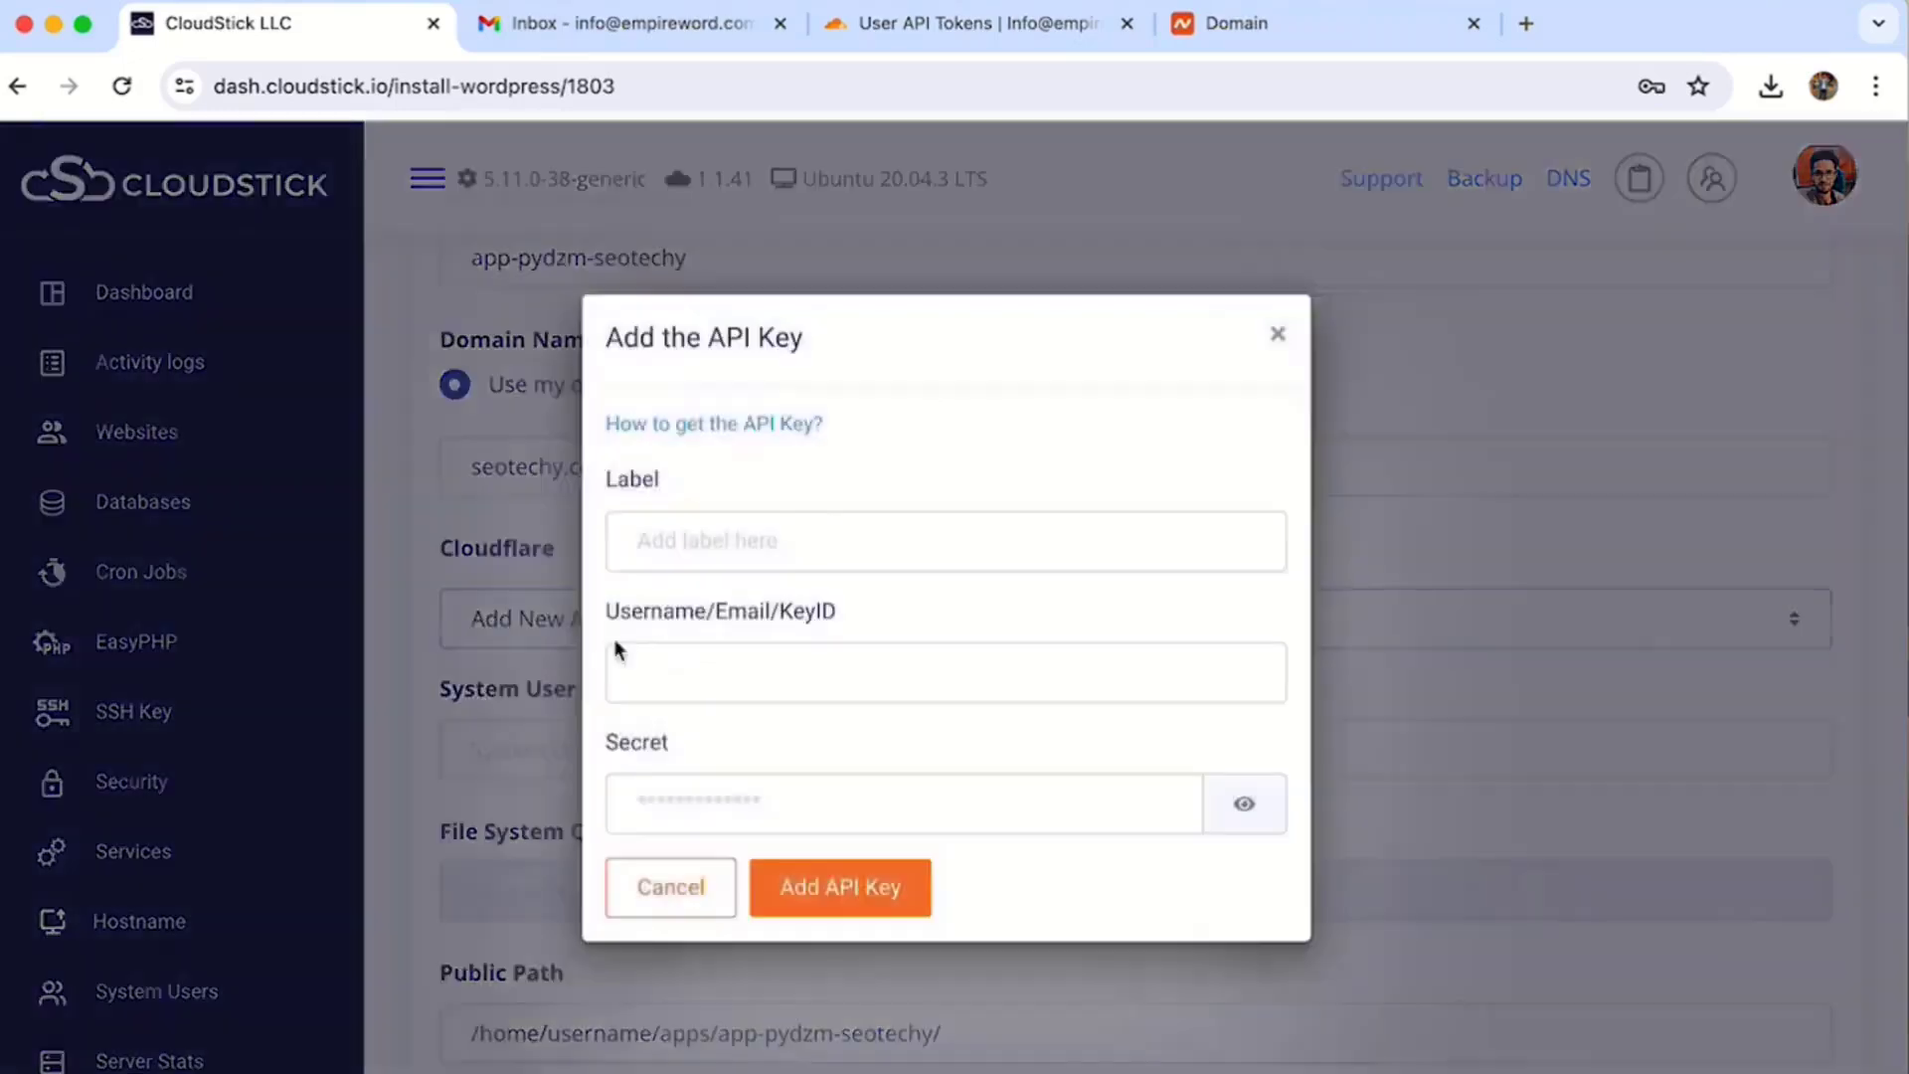
pyautogui.press('Escape')
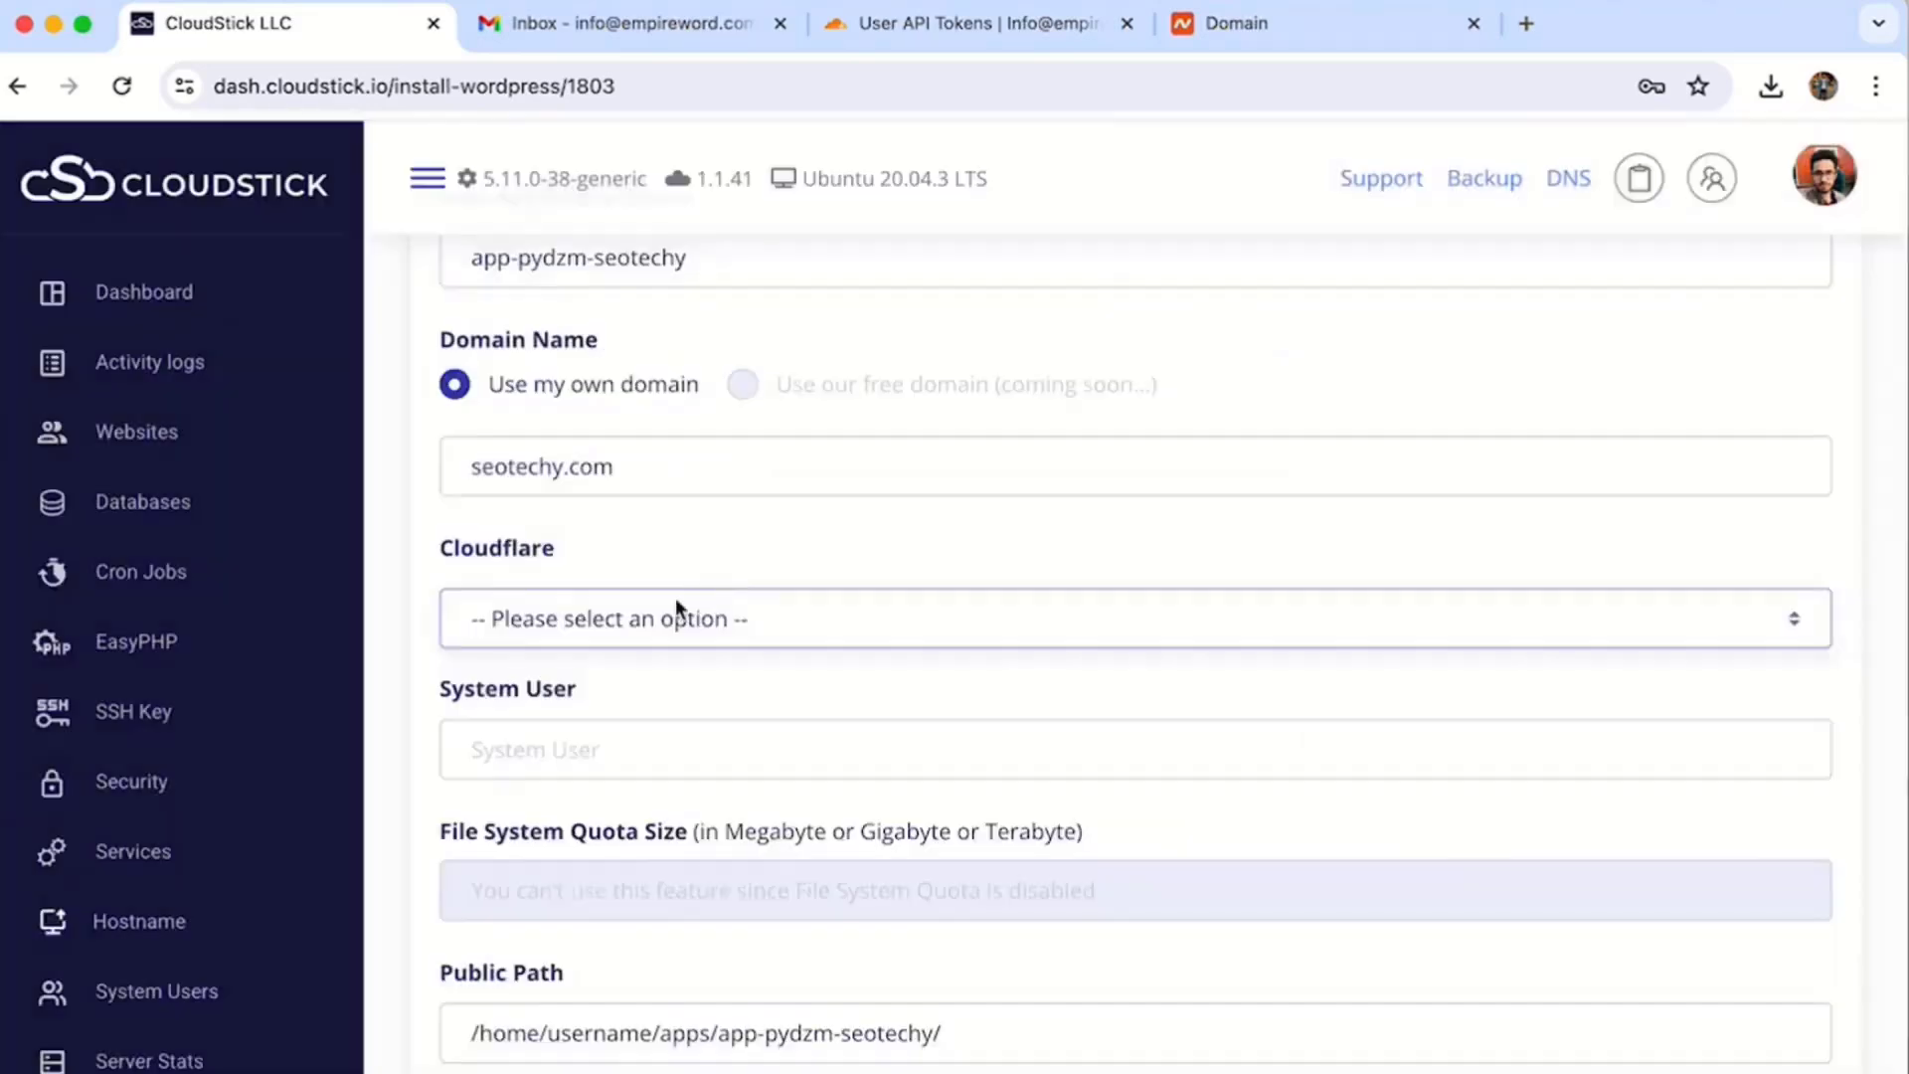
pyautogui.click(656, 619)
pyautogui.click(598, 707)
# - Set the system user to seotechy, giving public path /home/seotechy/apps/app-pydzm-seotechy/
pyautogui.click(617, 734)
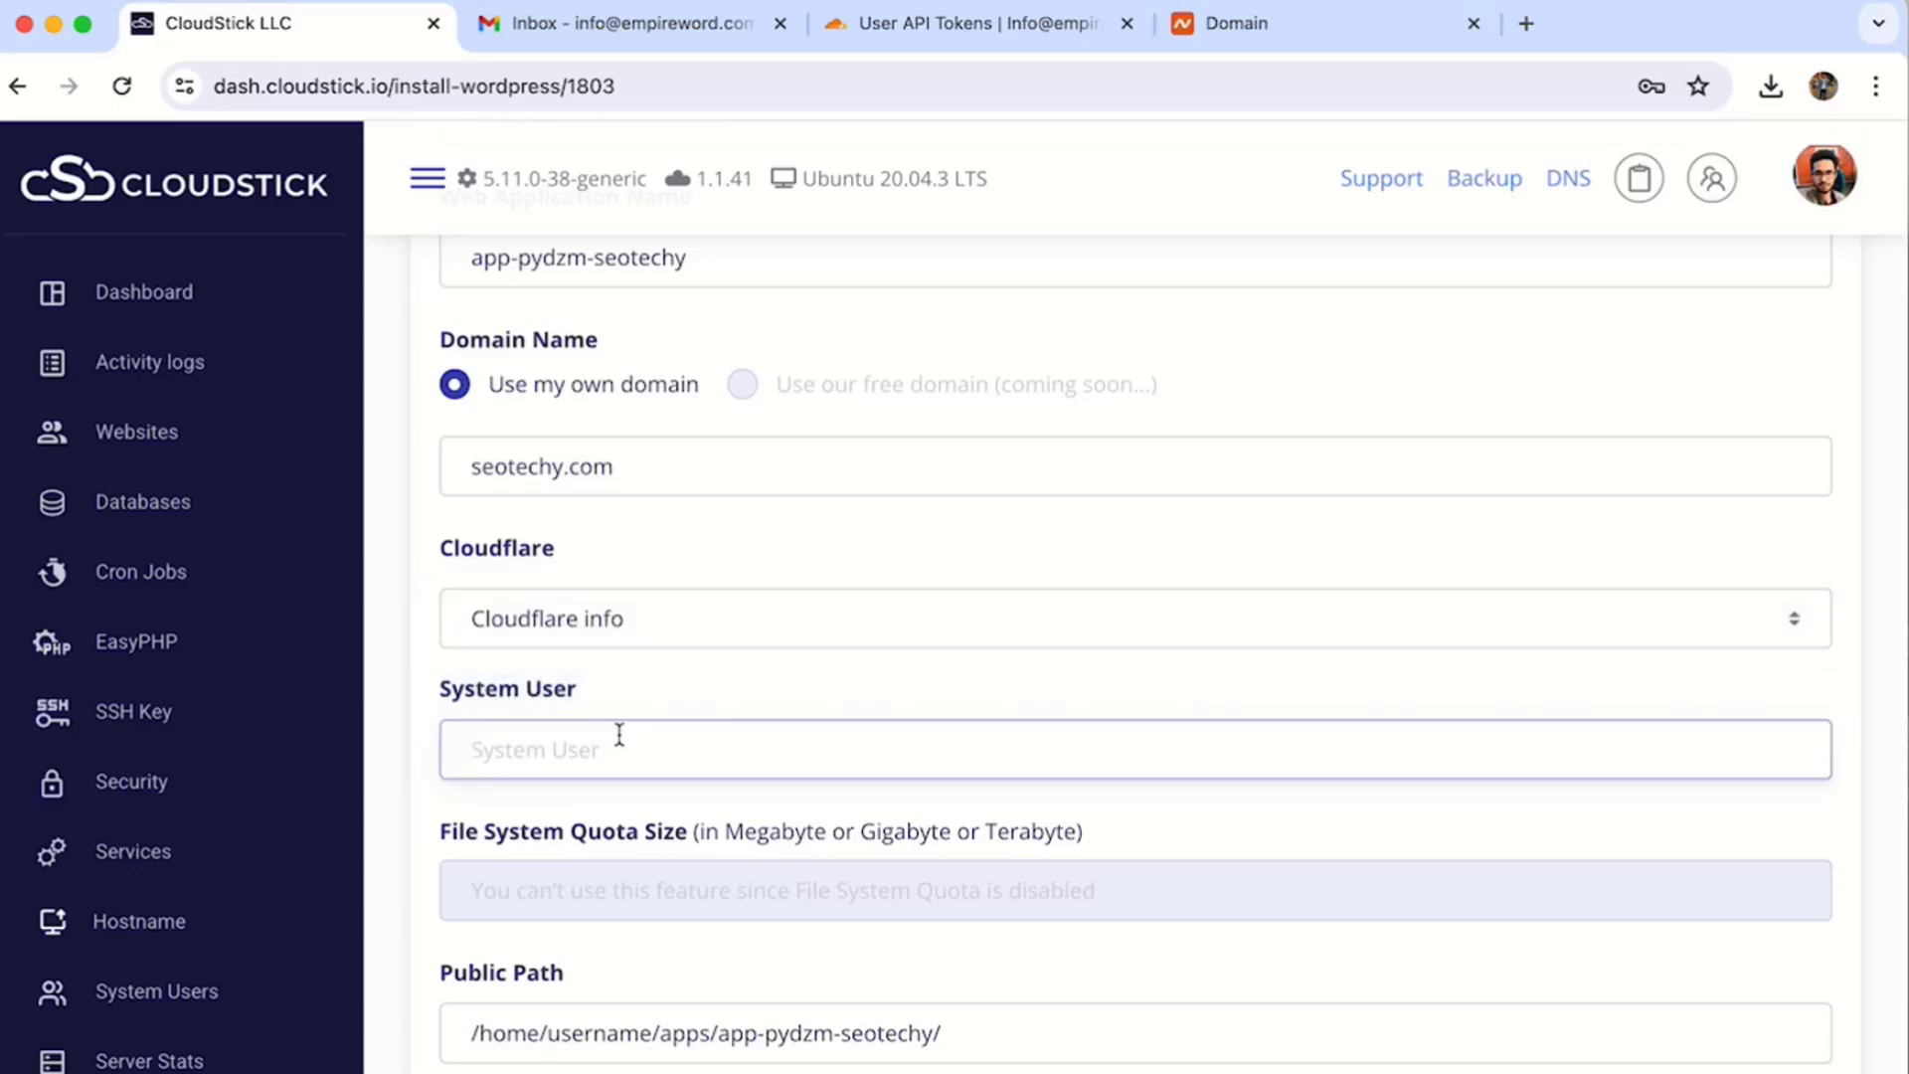
pyautogui.scroll(-3, 618, 736)
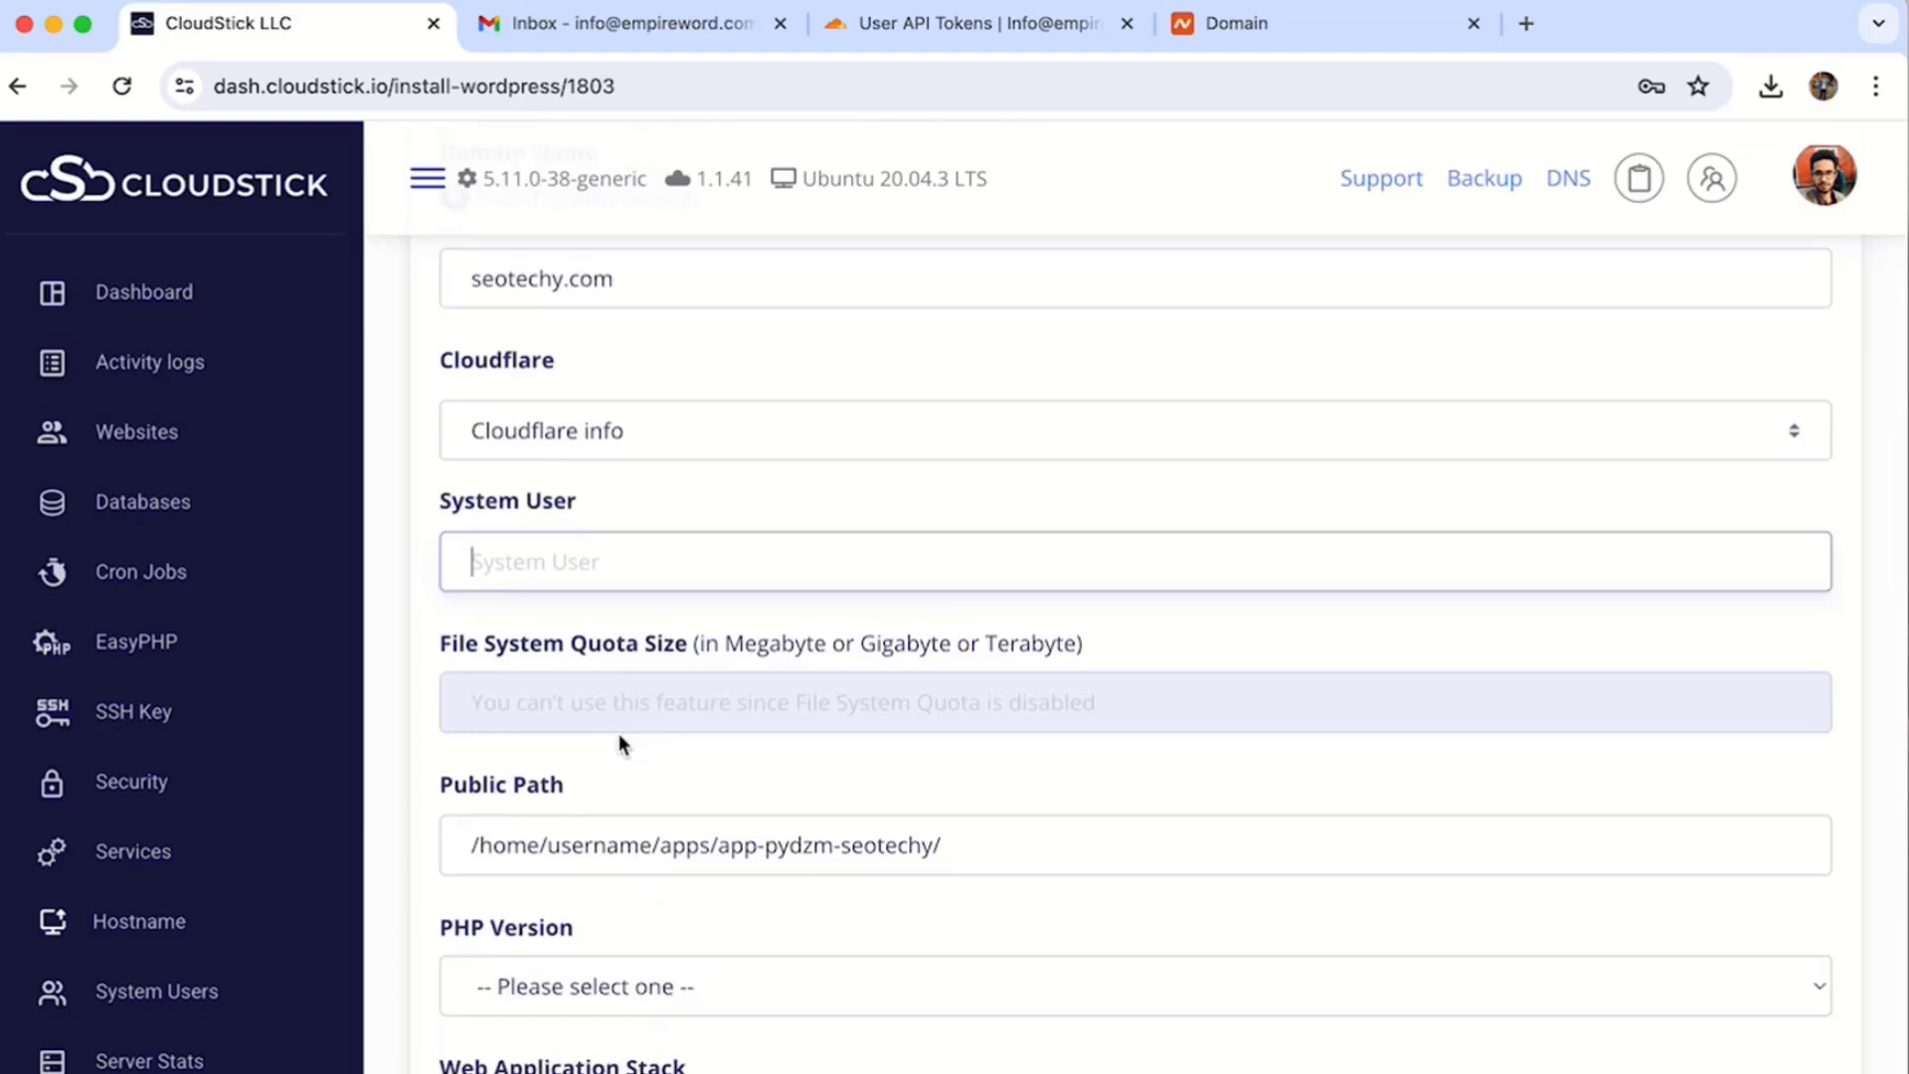
pyautogui.write('so')
pyautogui.press('BackSpace')
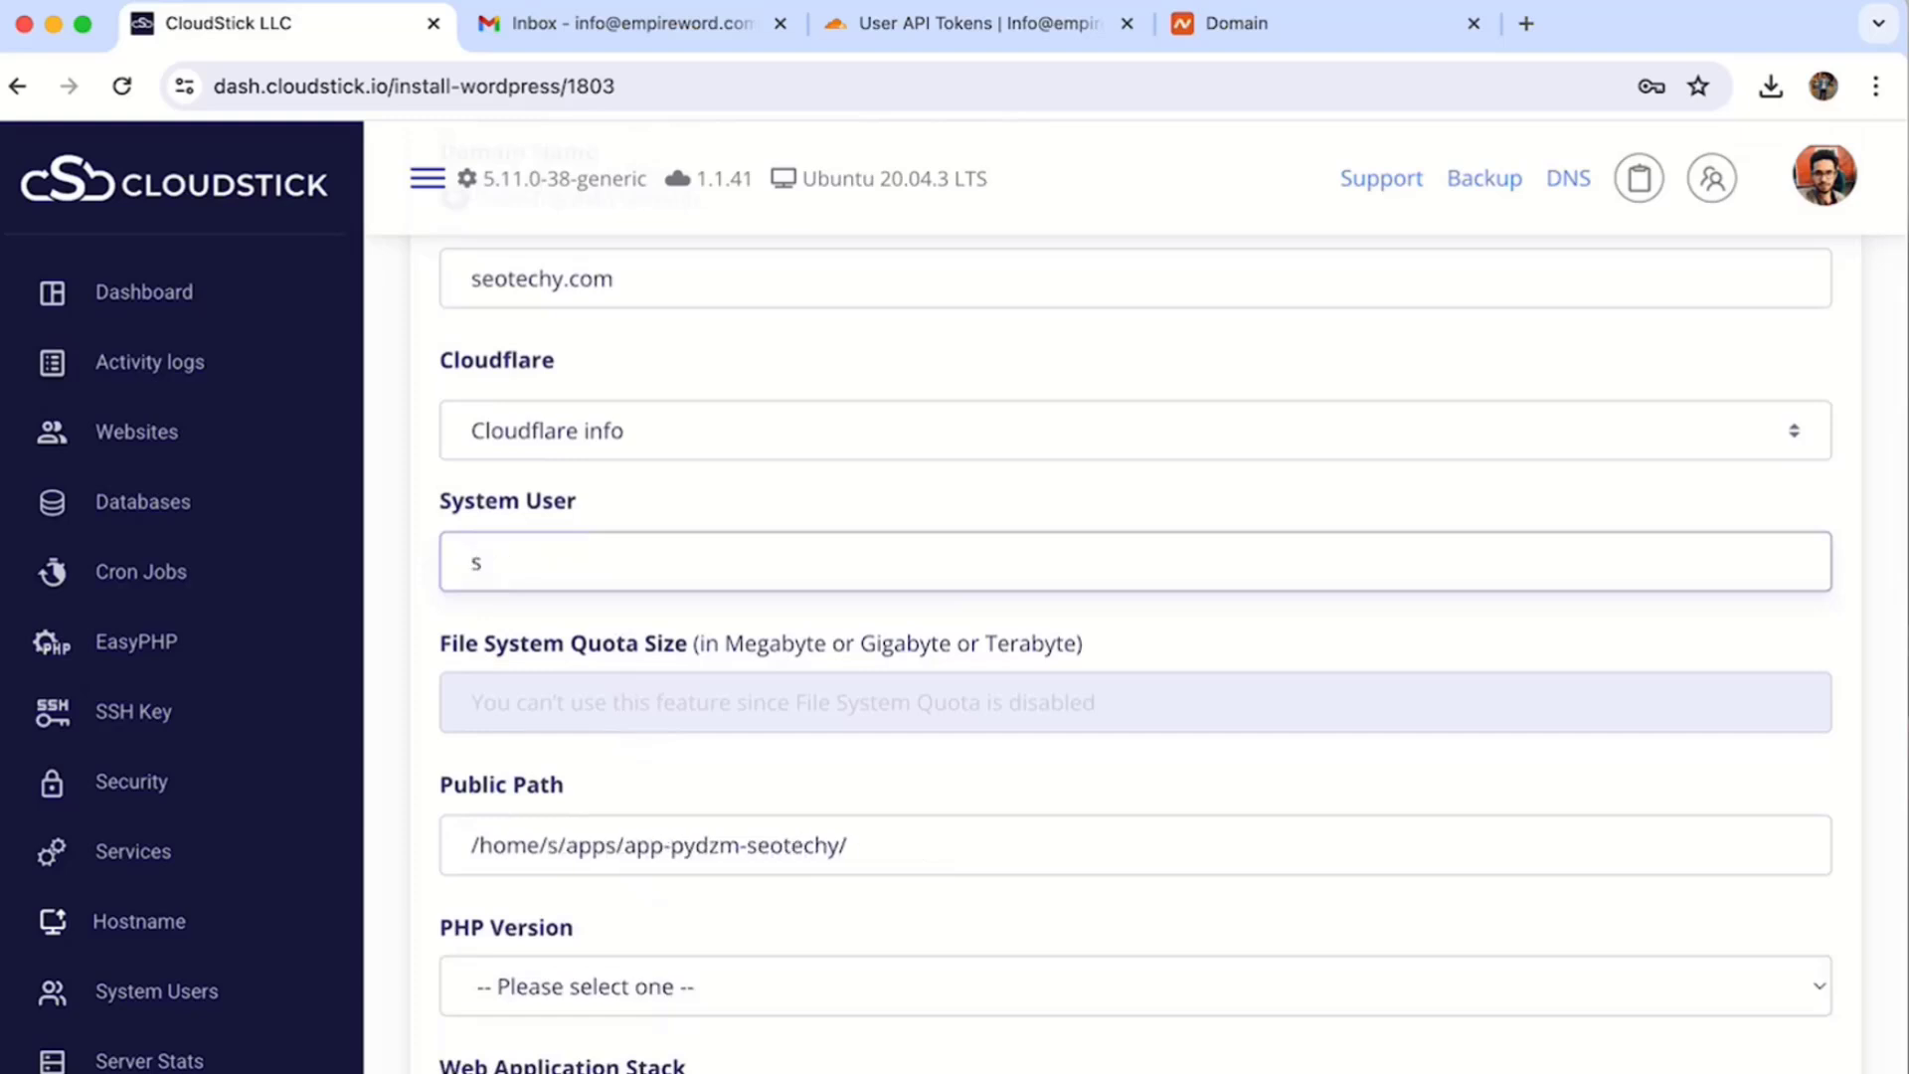
pyautogui.write('eotechy')
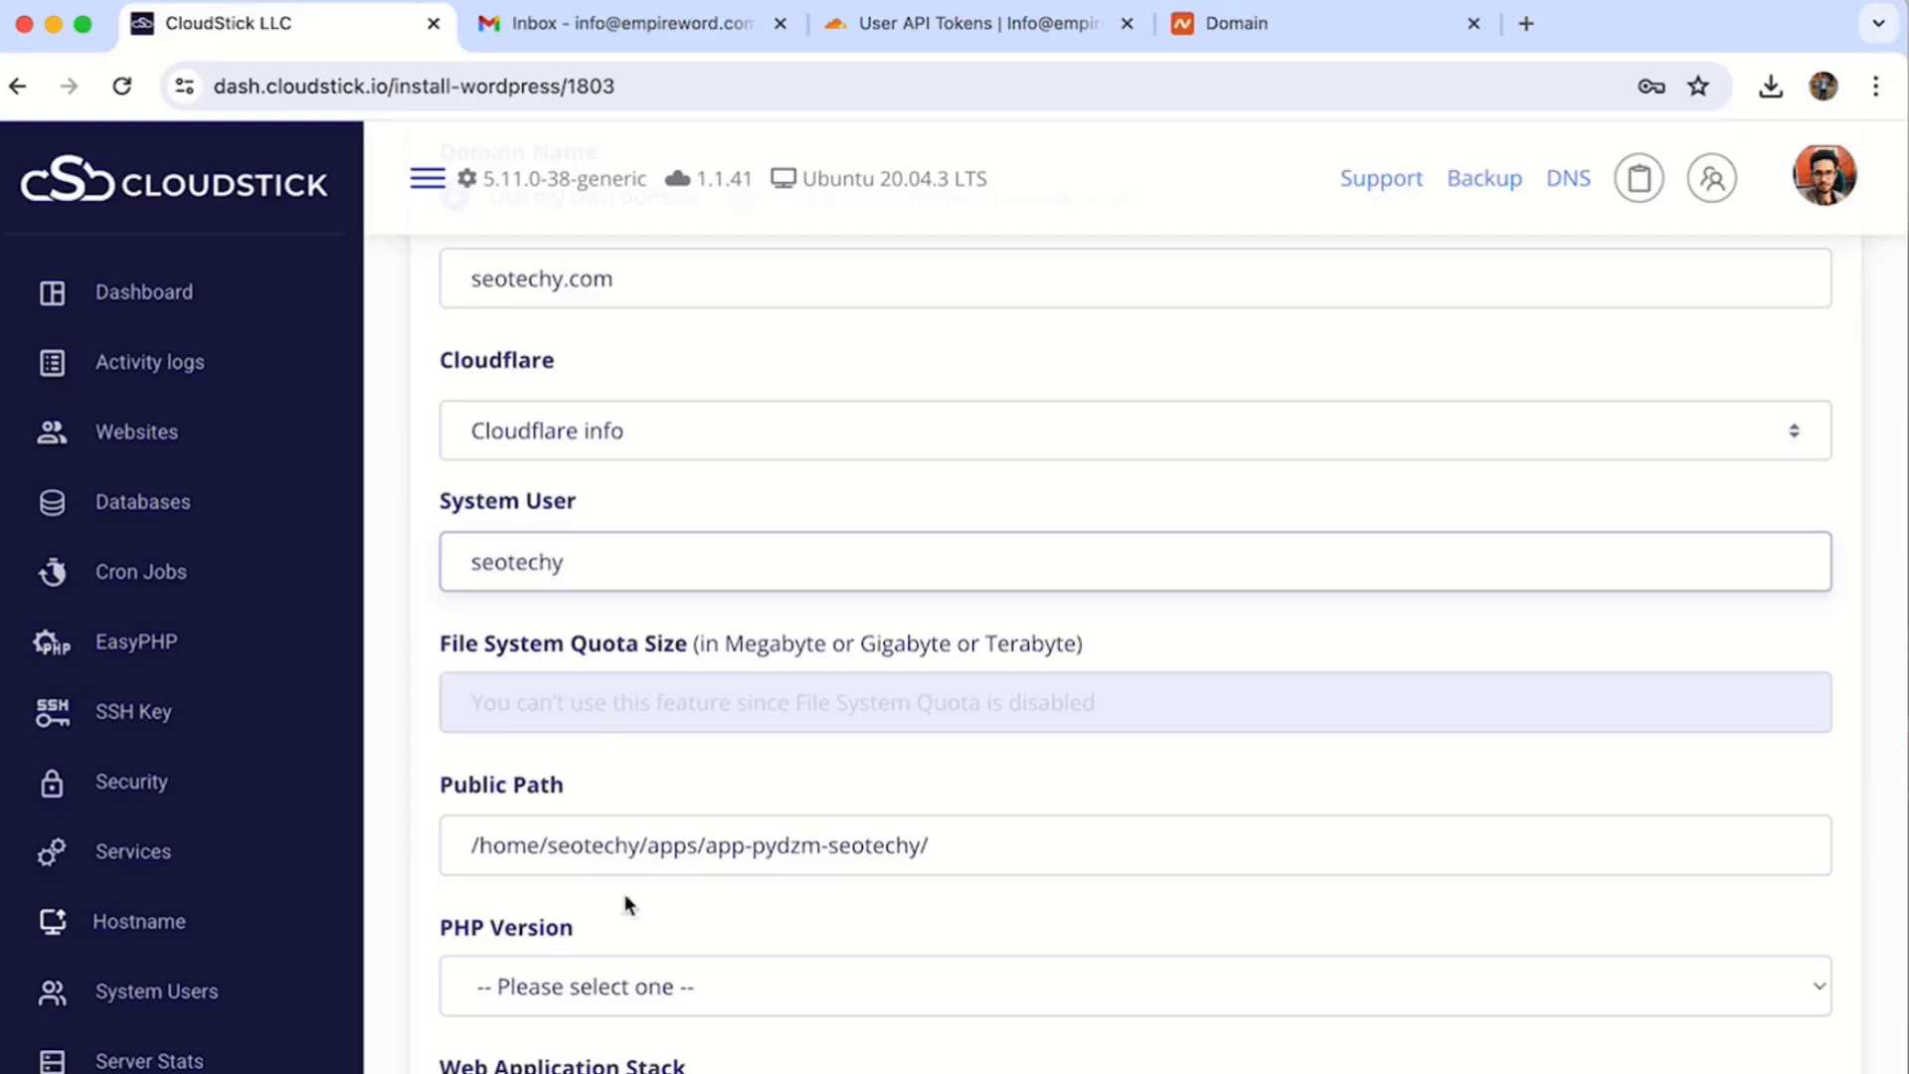
pyautogui.doubleClick(600, 846)
pyautogui.scroll(-3, 718, 844)
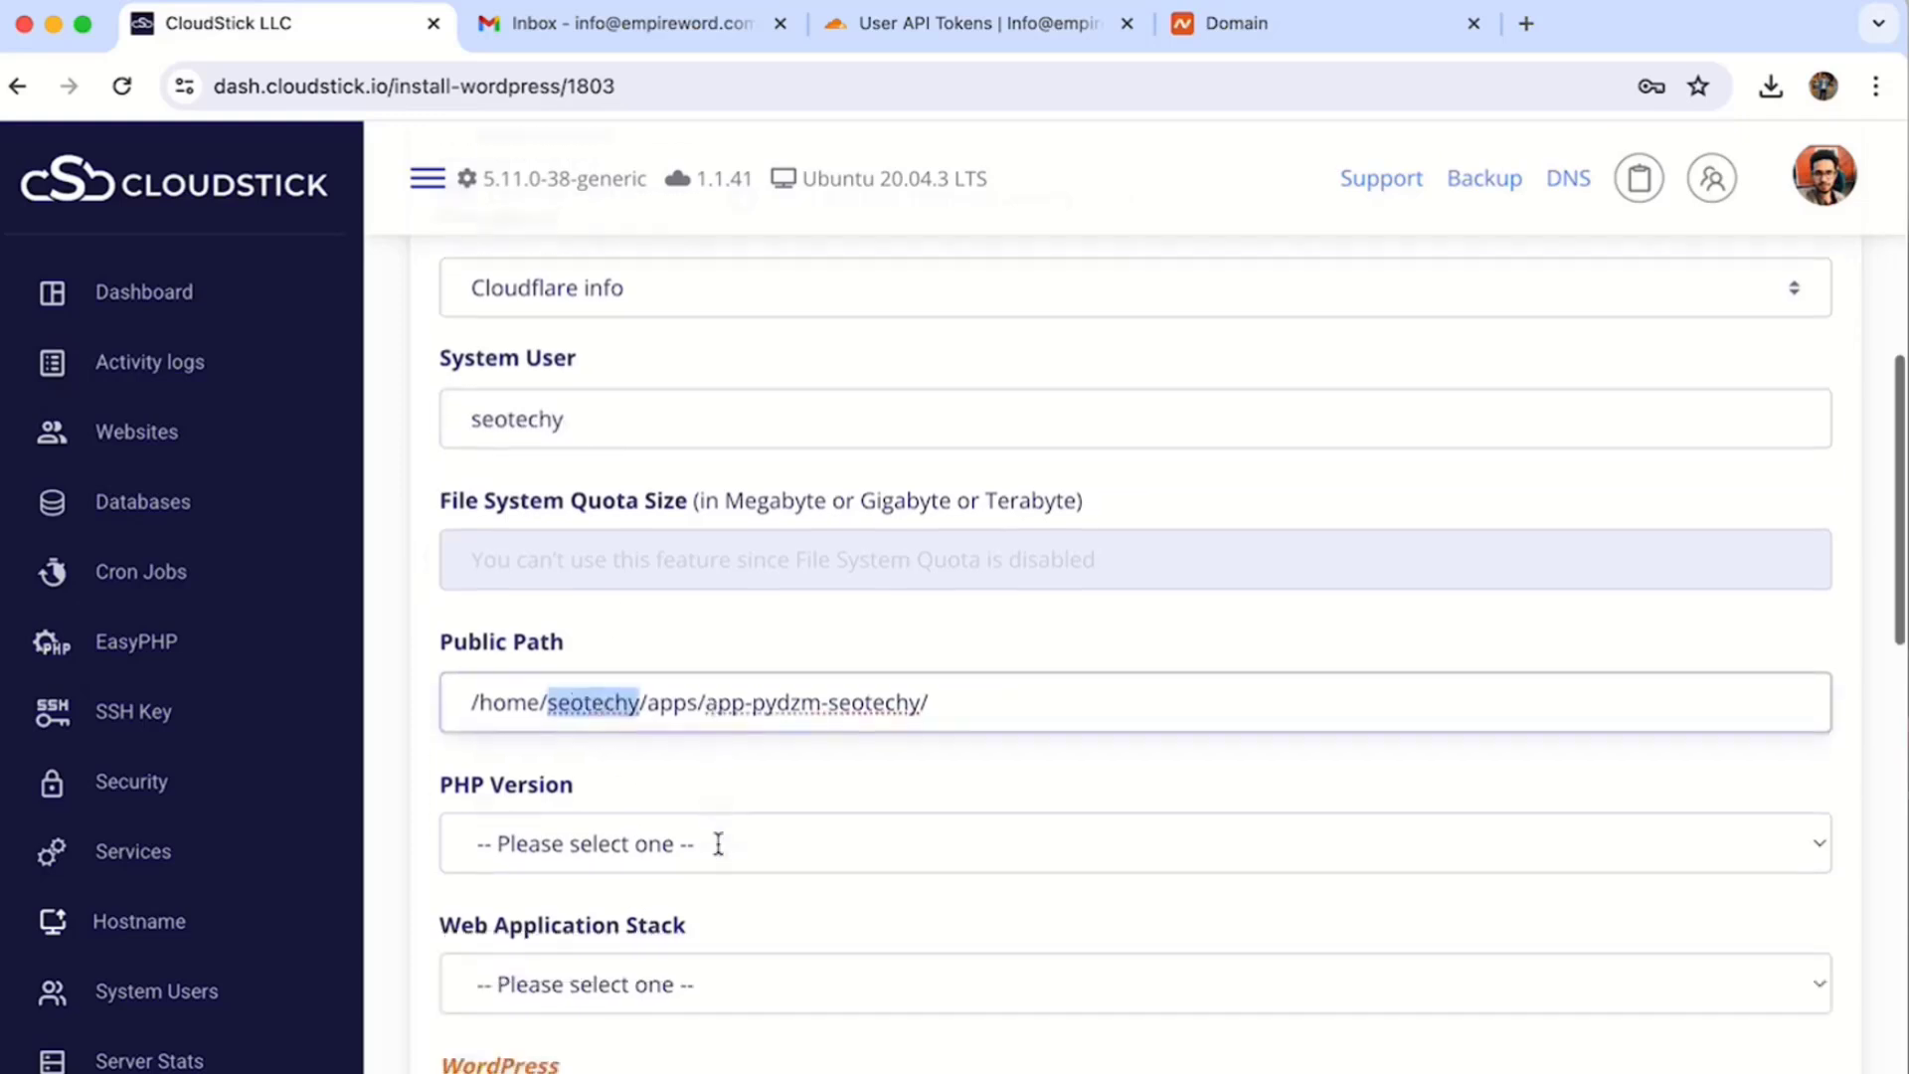
pyautogui.scroll(-2, 718, 843)
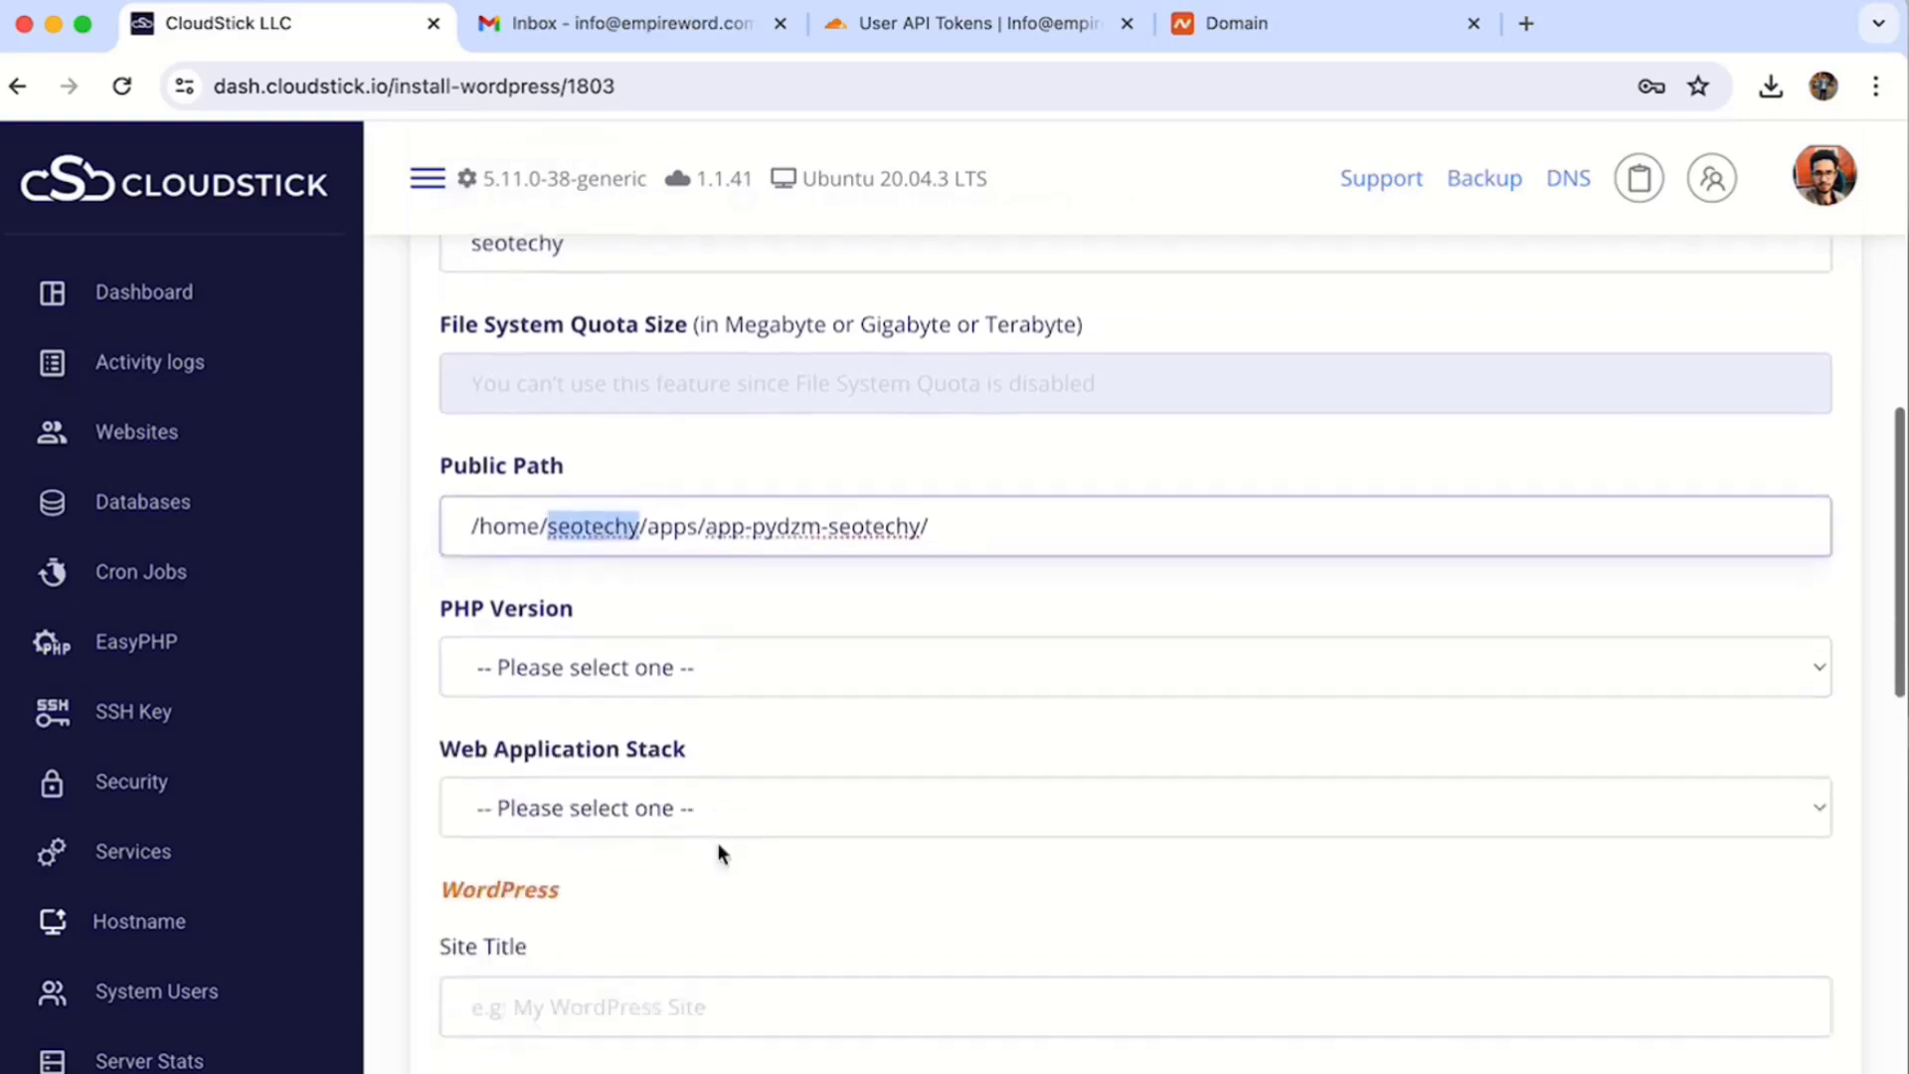
# - Run the site on PHP 8.0 with the Nginx + Apache stack
pyautogui.click(594, 671)
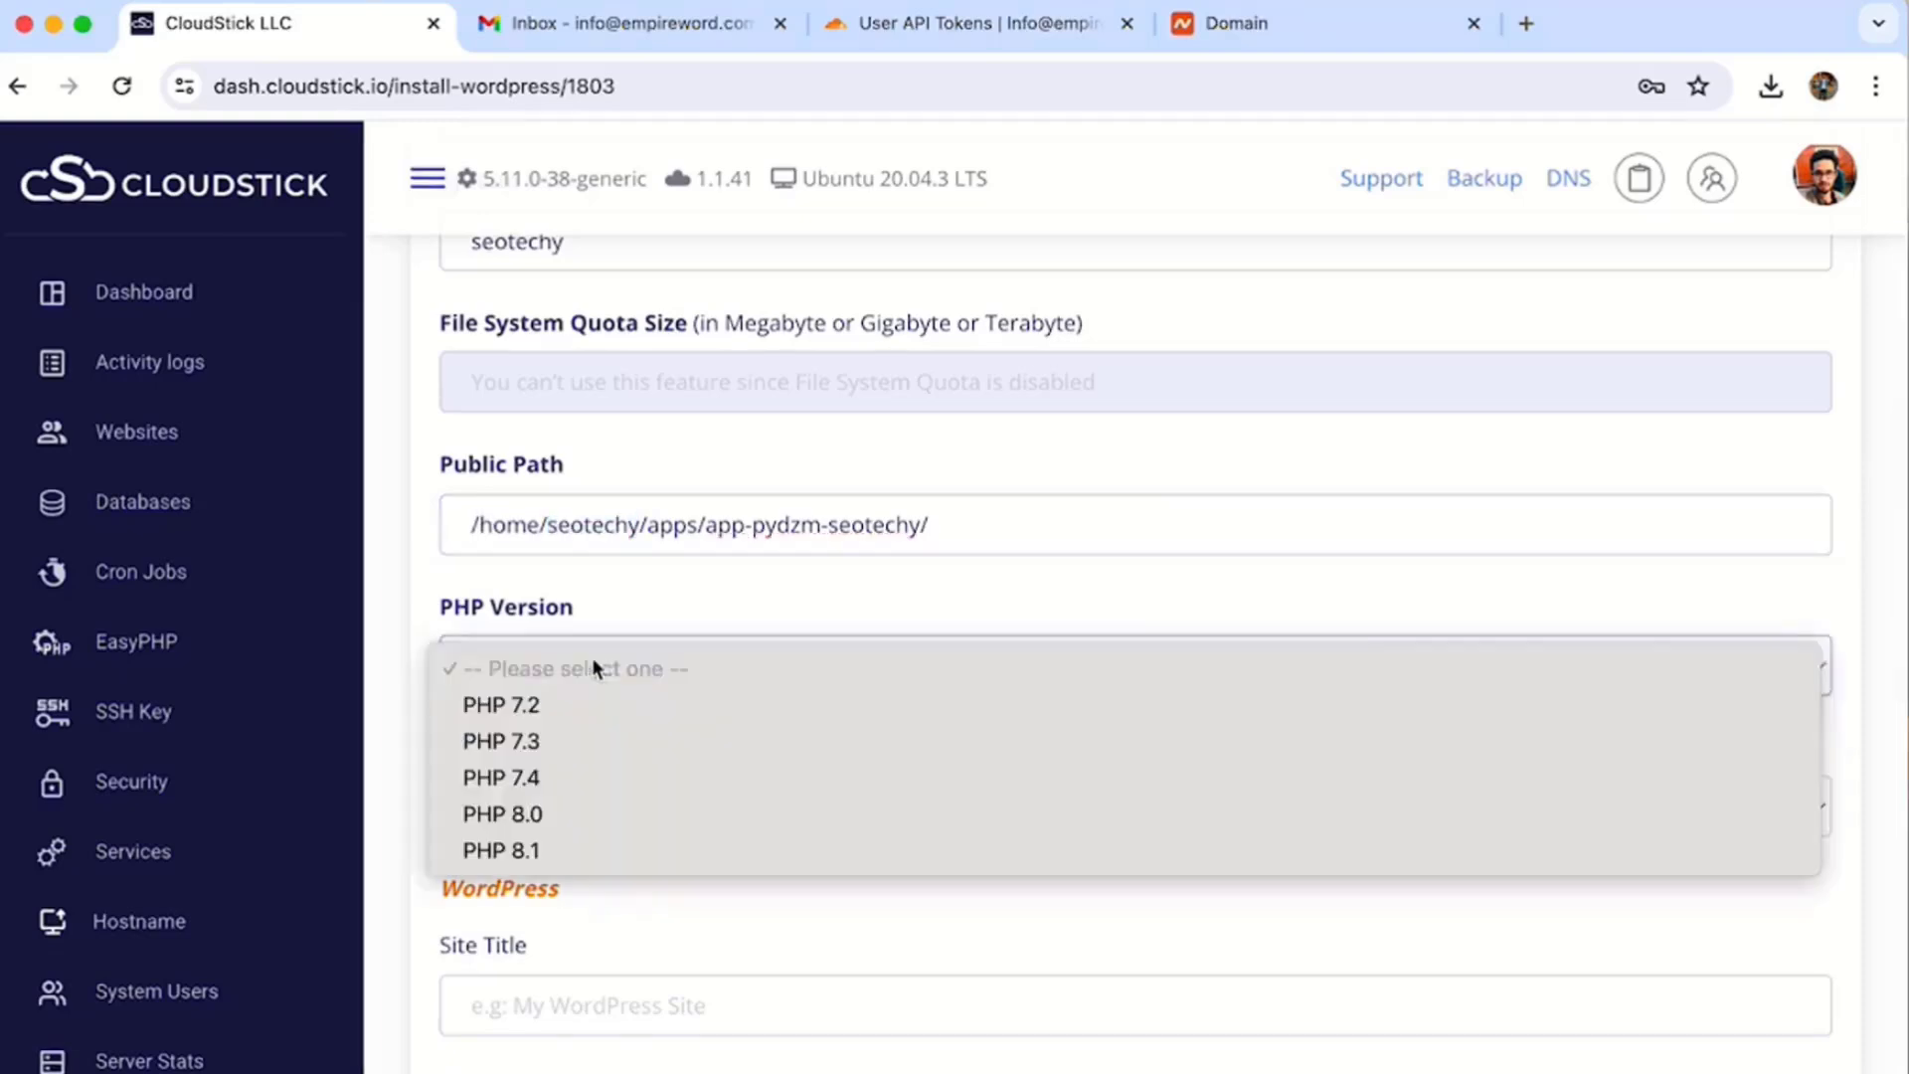
pyautogui.click(545, 817)
pyautogui.click(547, 801)
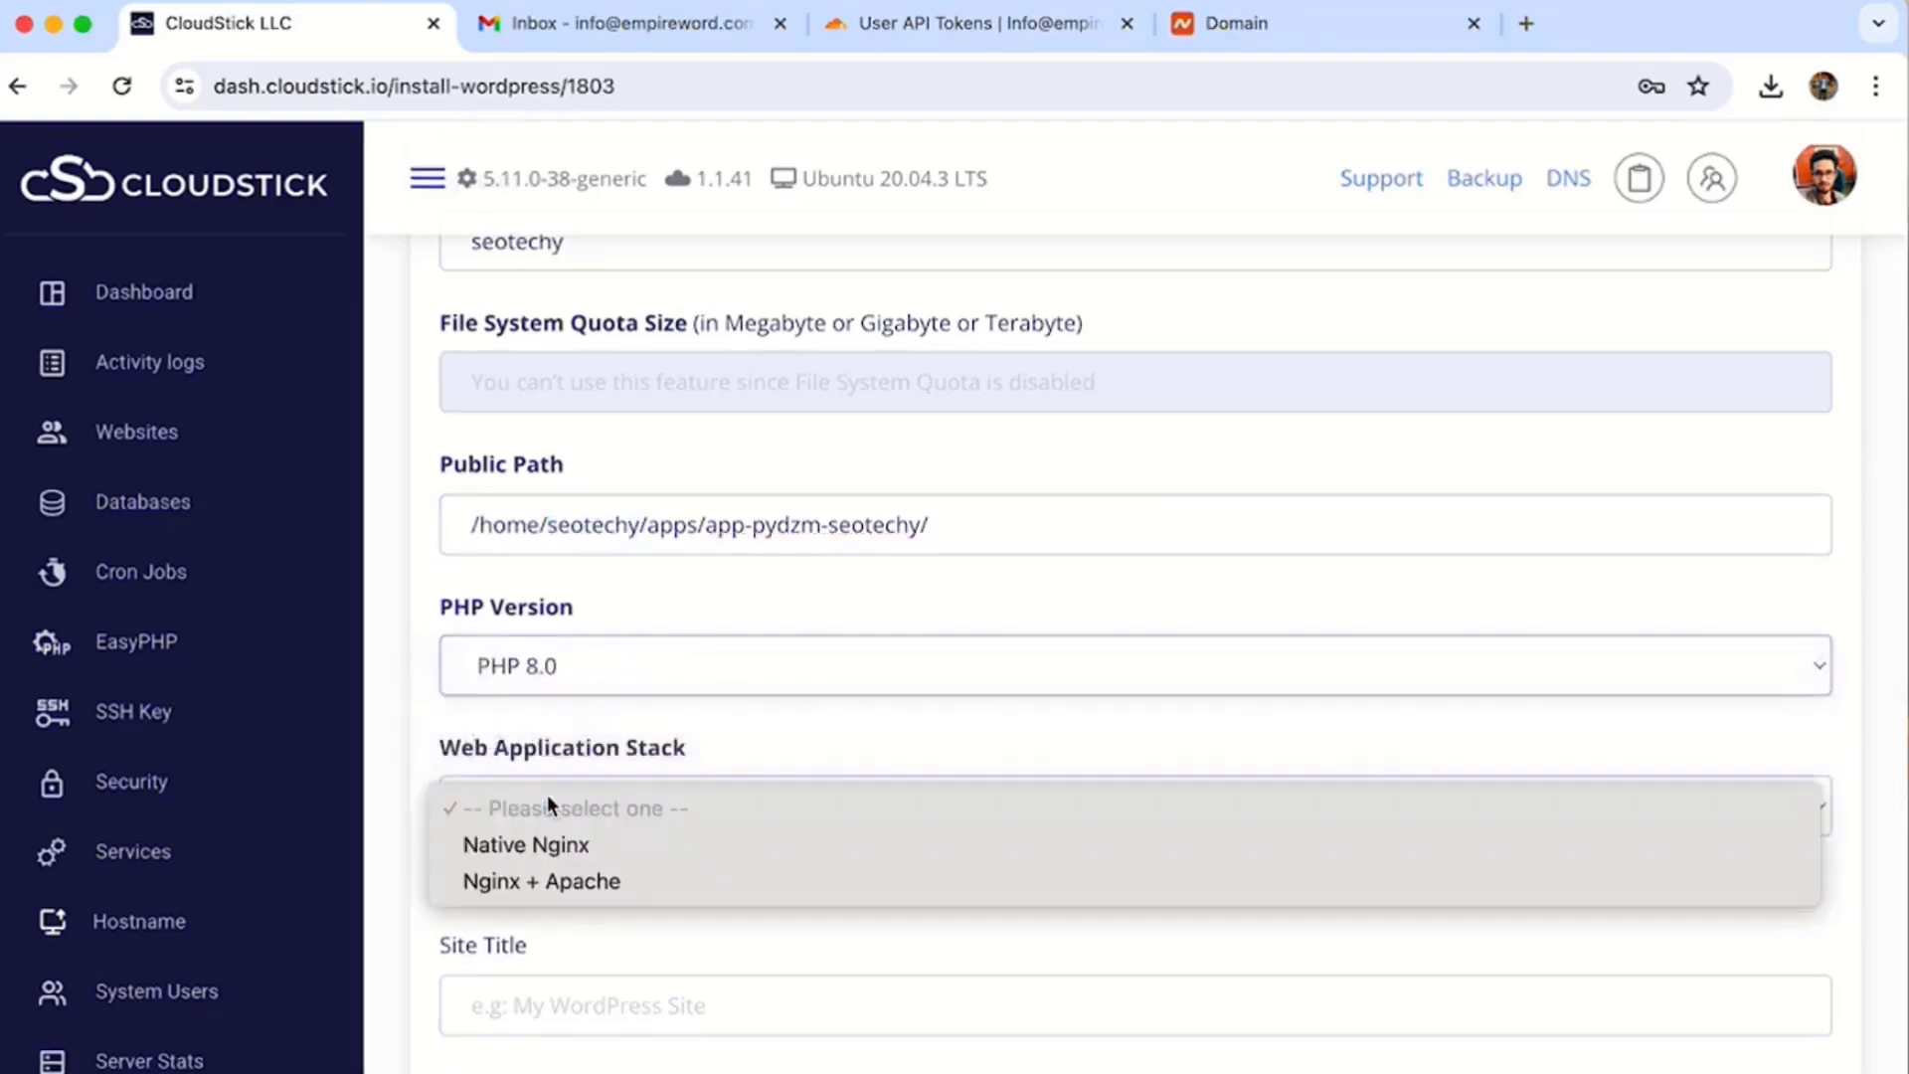
pyautogui.click(579, 882)
# - Enter site title SEOtechy, admin username adminseotechy, and paste the admin password
pyautogui.scroll(-4, 709, 795)
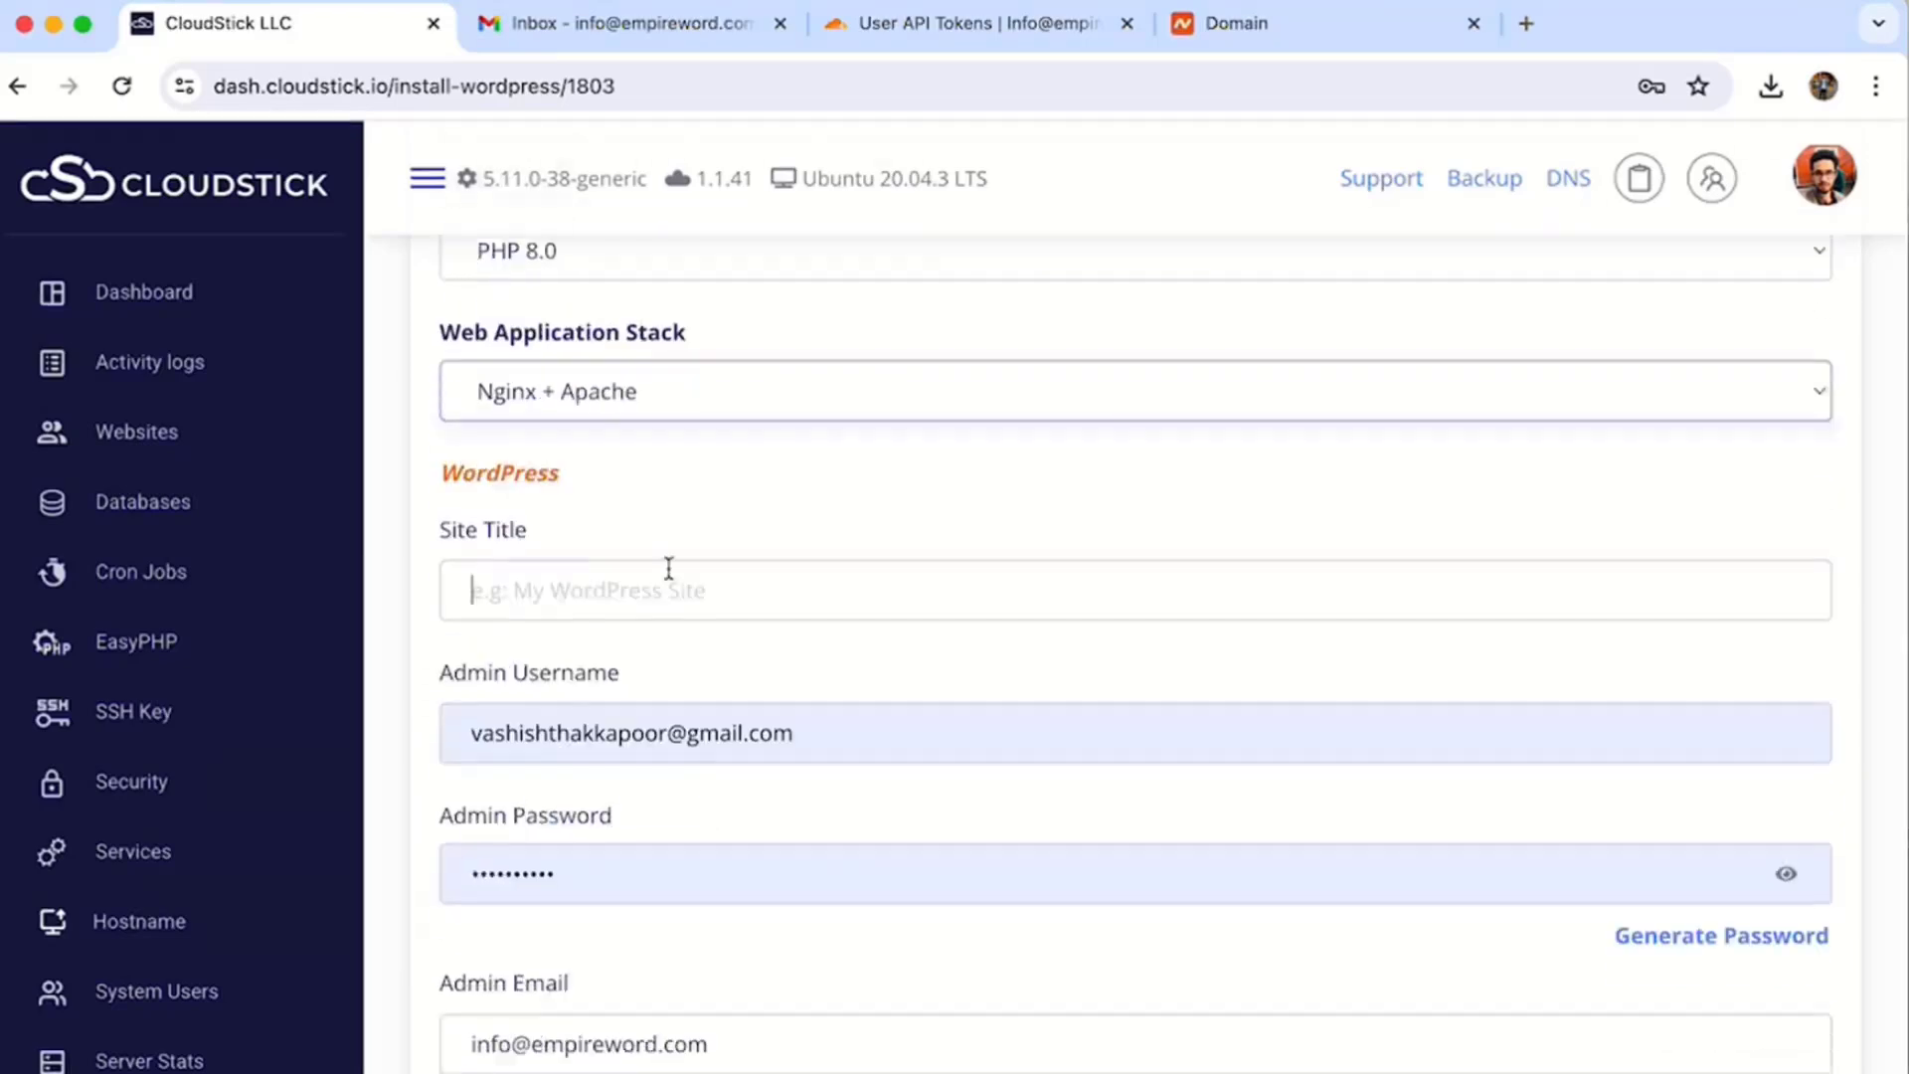
pyautogui.click(669, 569)
pyautogui.write('SEOtechy')
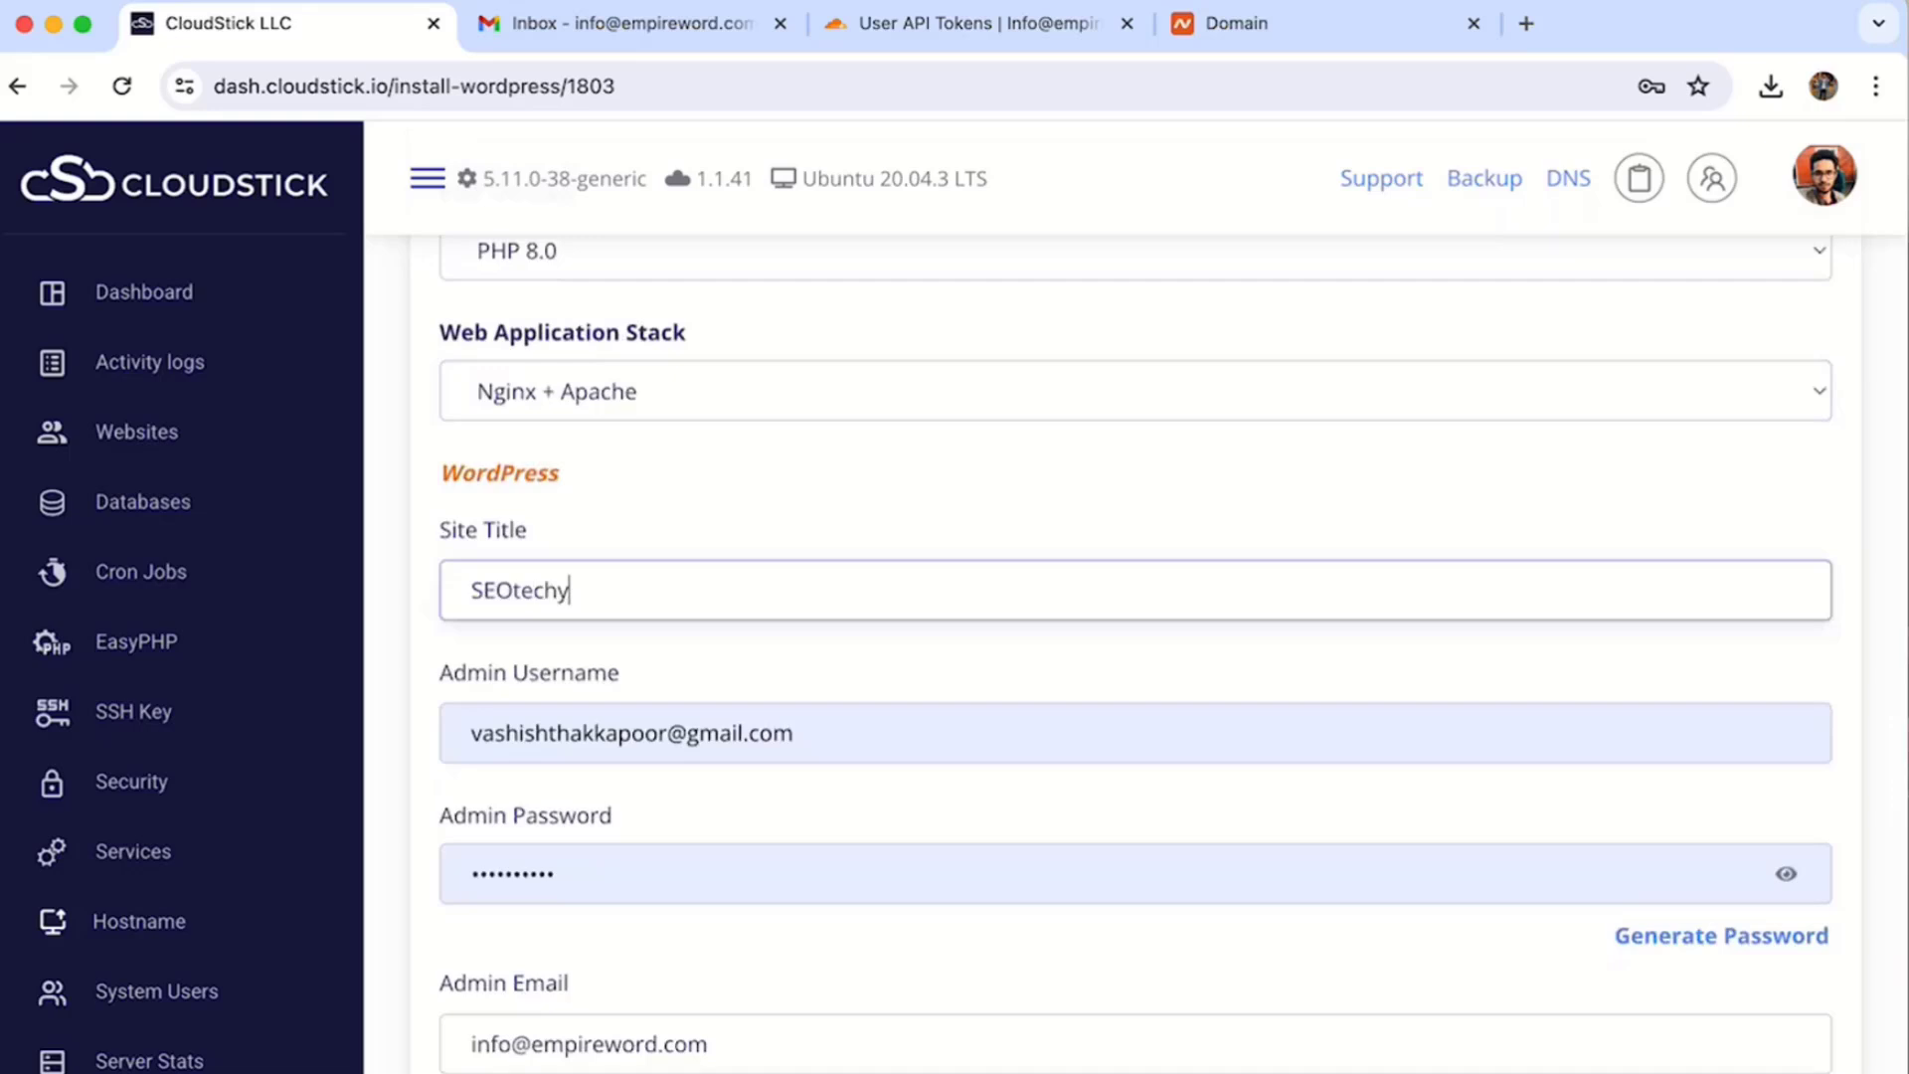
pyautogui.press('Tab')
pyautogui.write('admin')
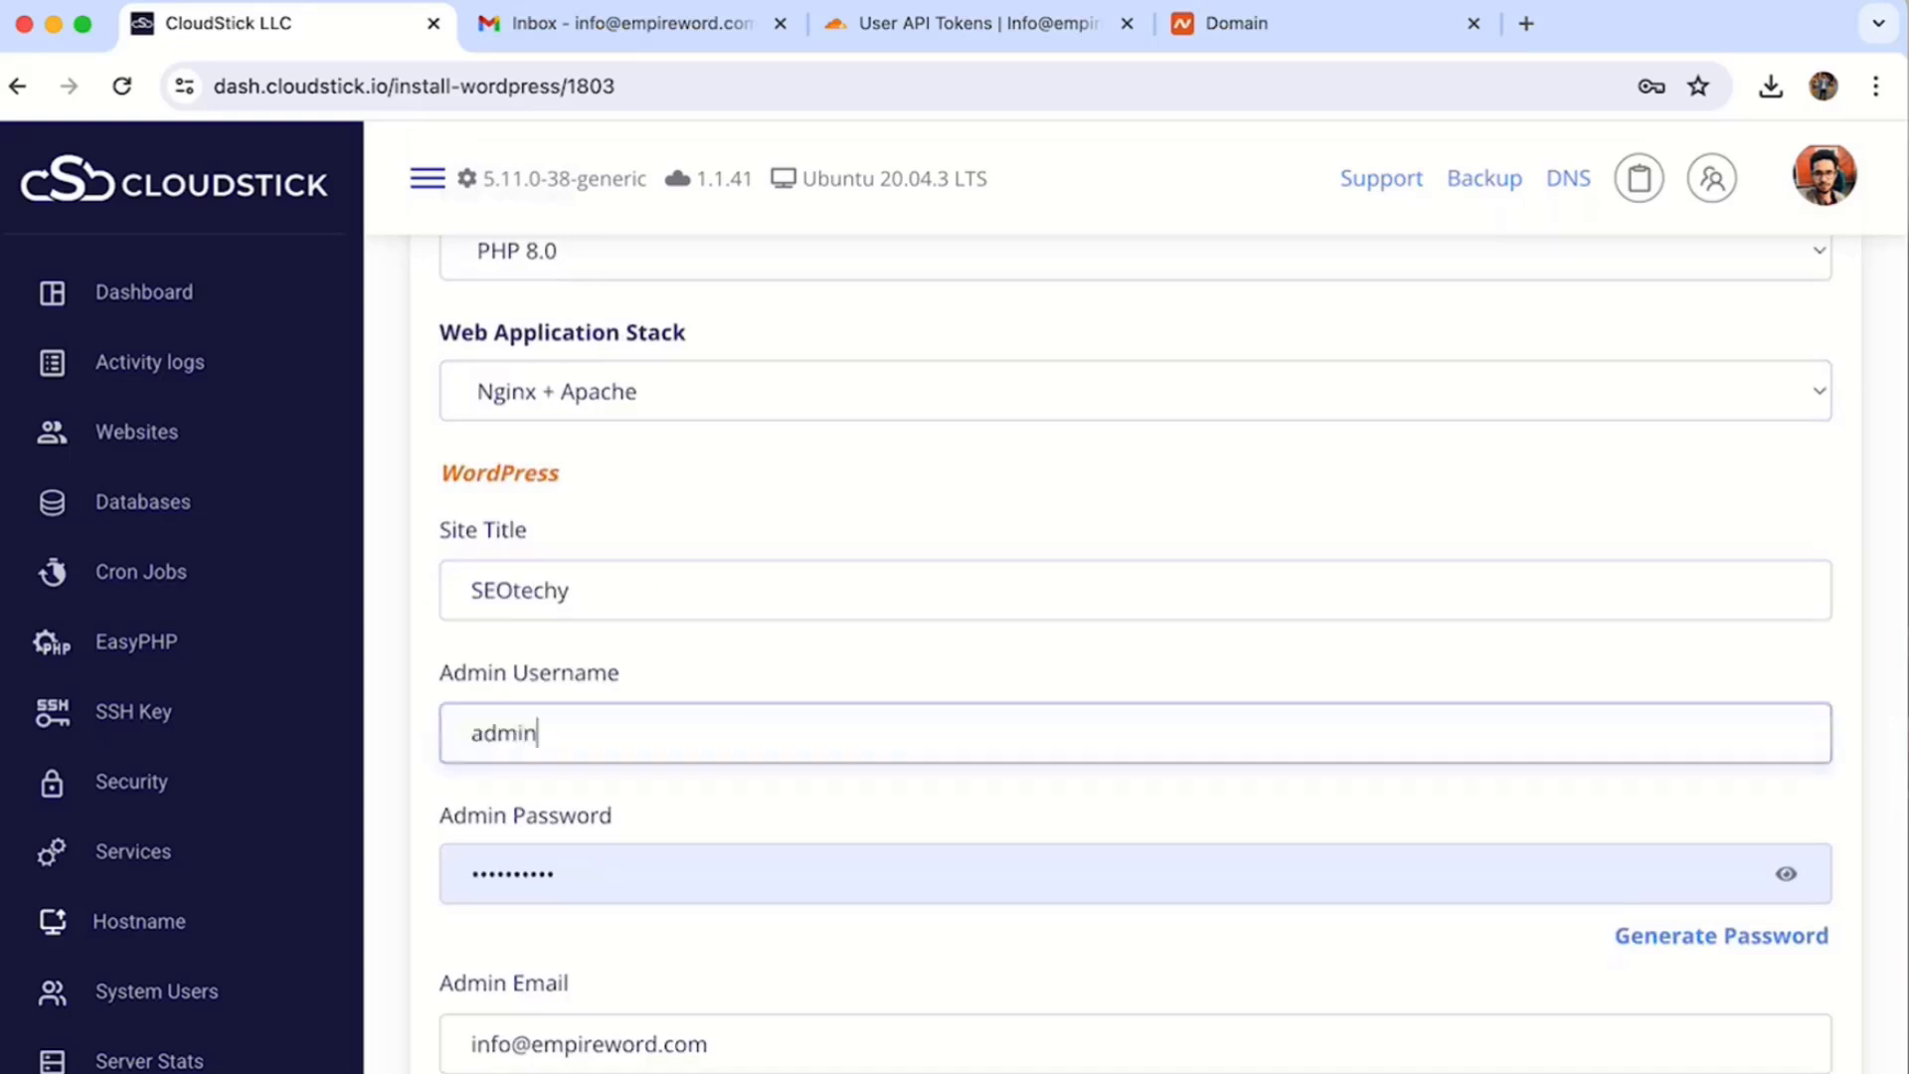
pyautogui.write('seotechy')
pyautogui.press('Tab')
pyautogui.hotkey('ctrl', 'v')
# - Review the admin e-mail and leave the database name blank
pyautogui.scroll(-5, 851, 746)
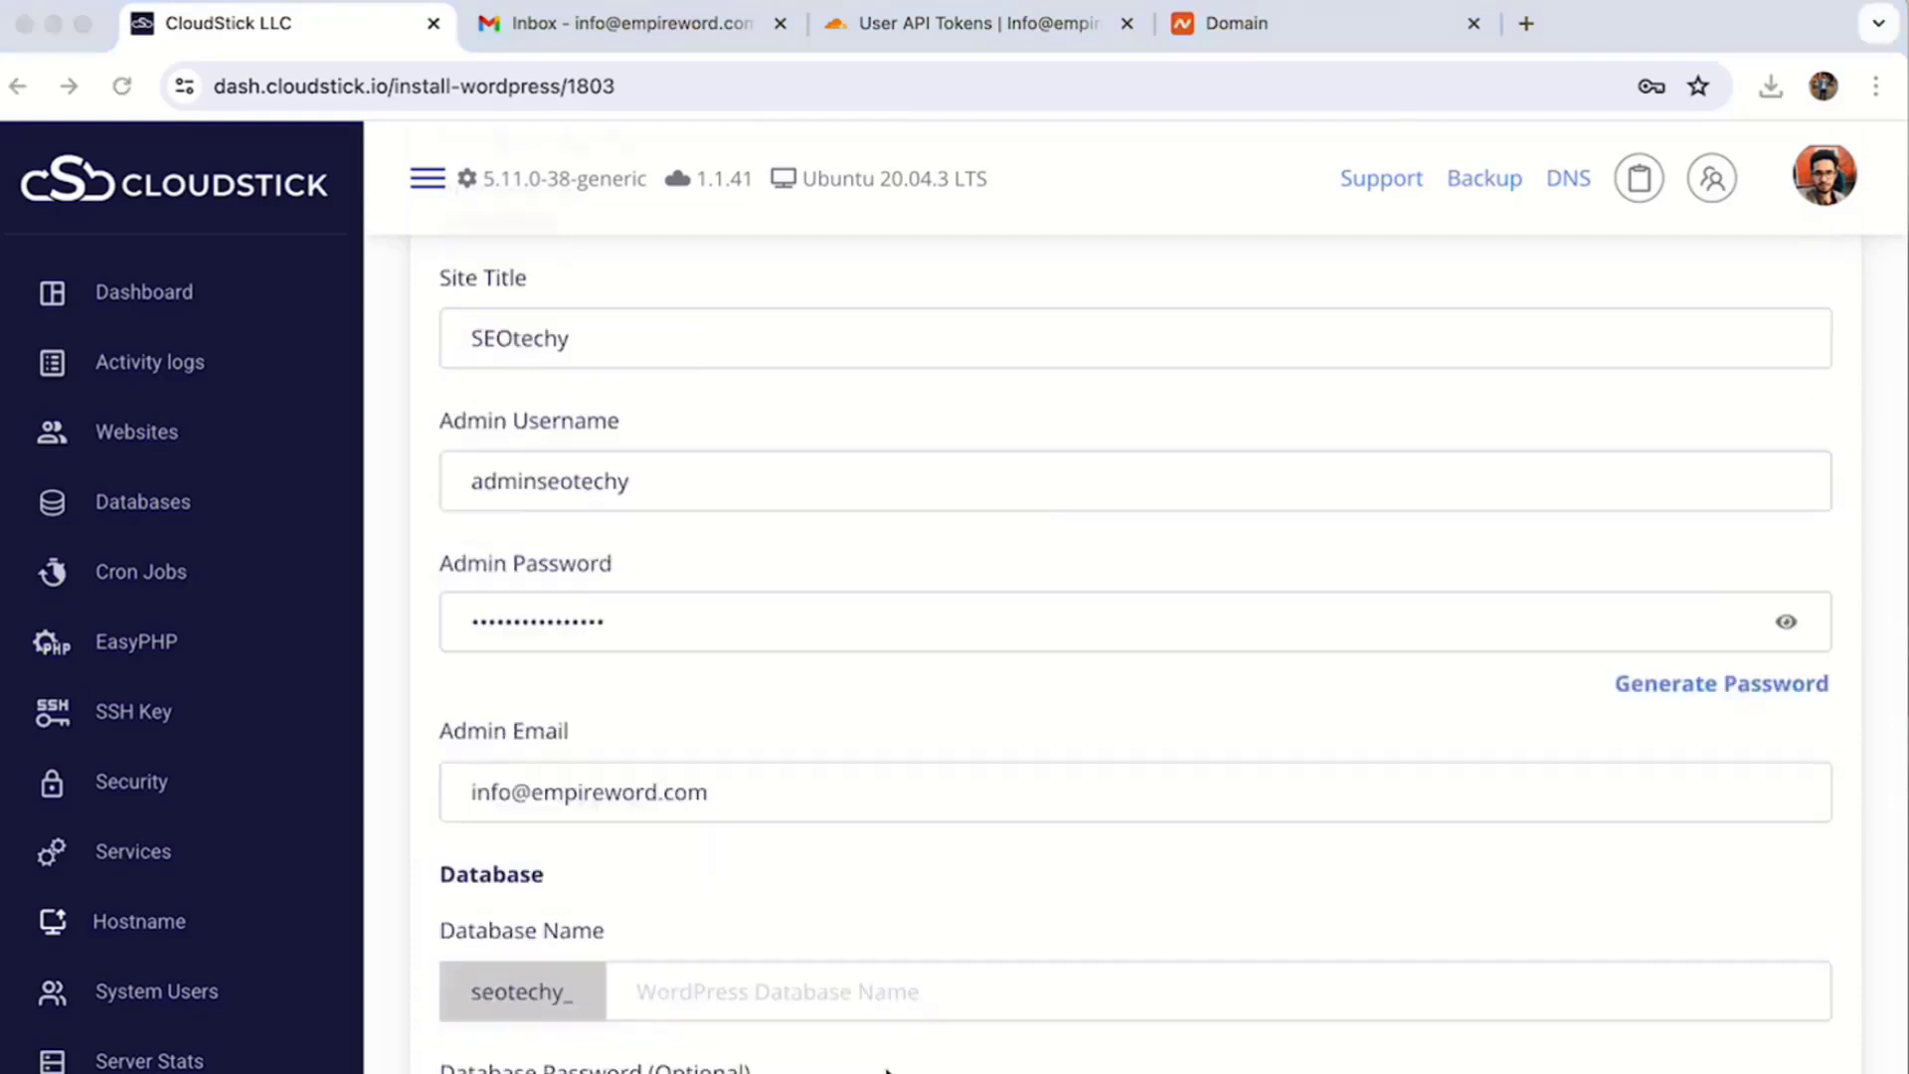
pyautogui.click(553, 484)
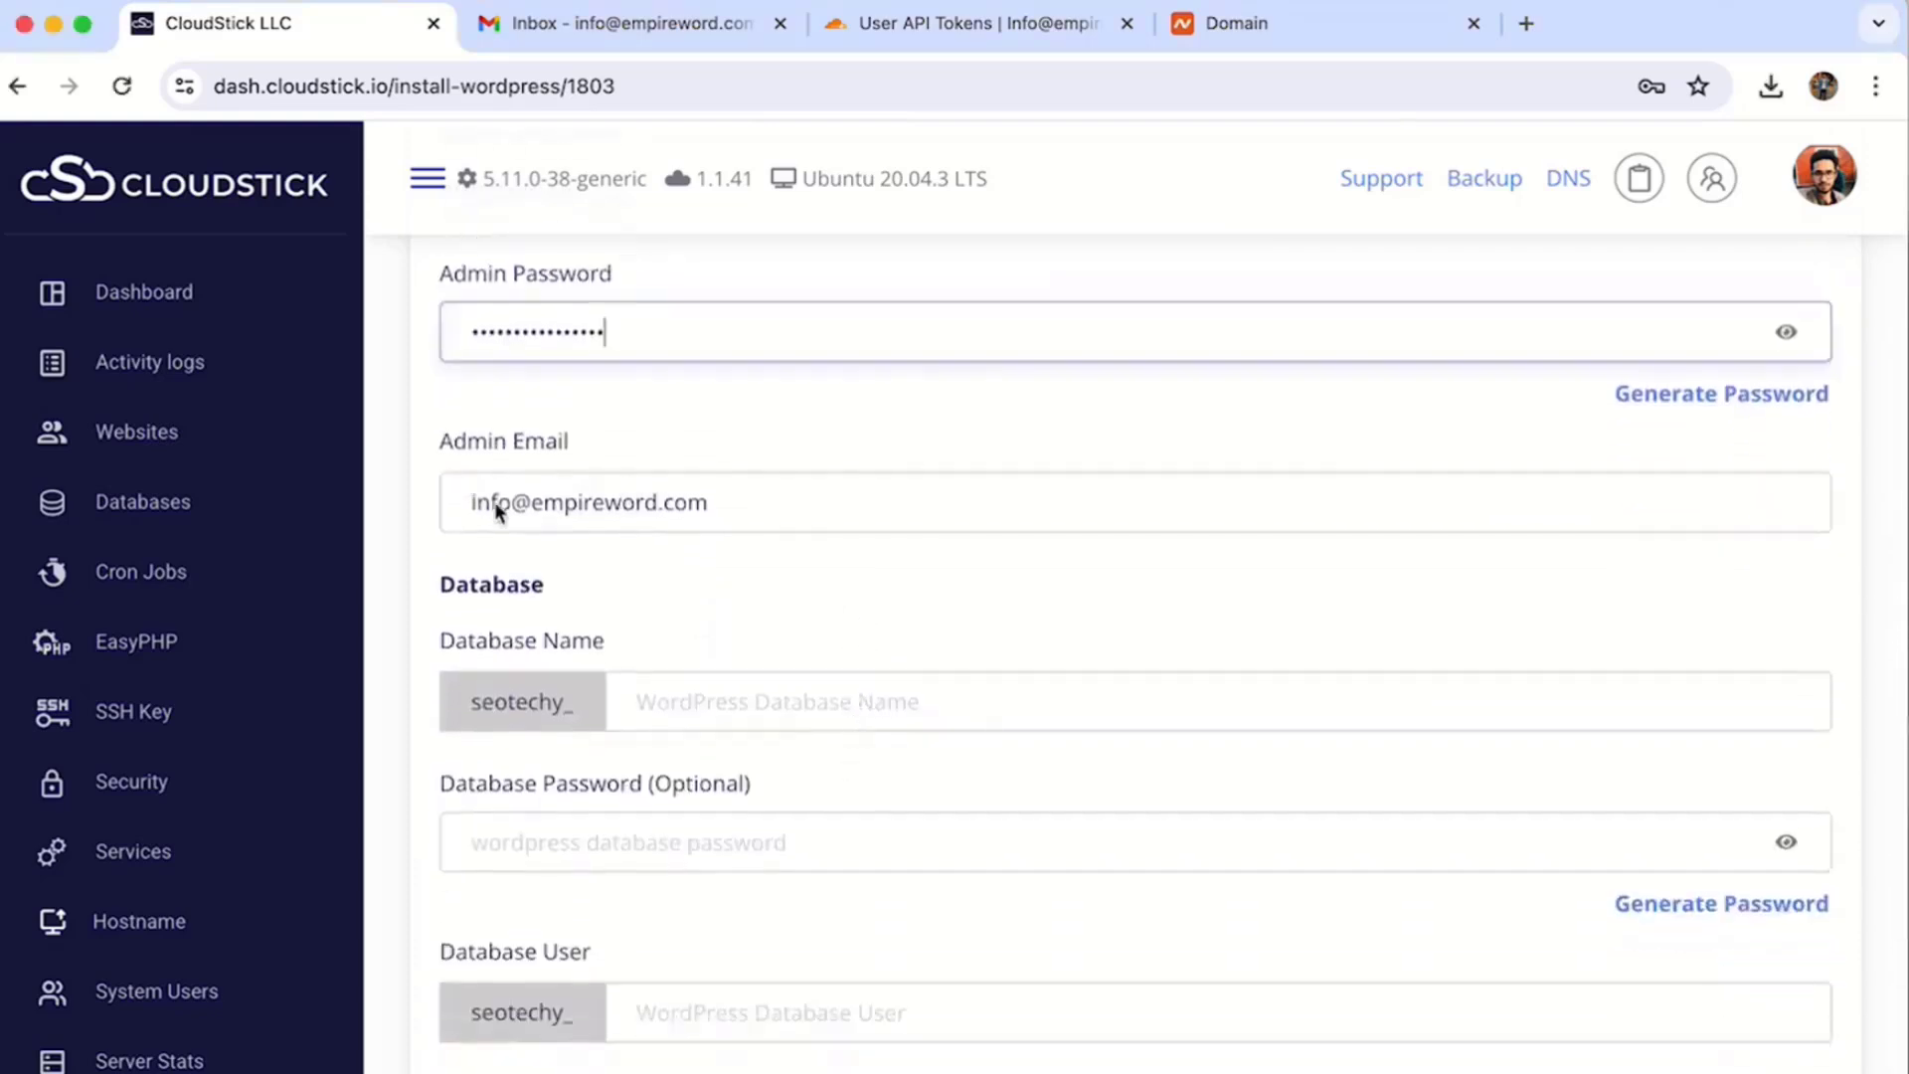
pyautogui.tripleClick(494, 501)
pyautogui.scroll(-2, 598, 673)
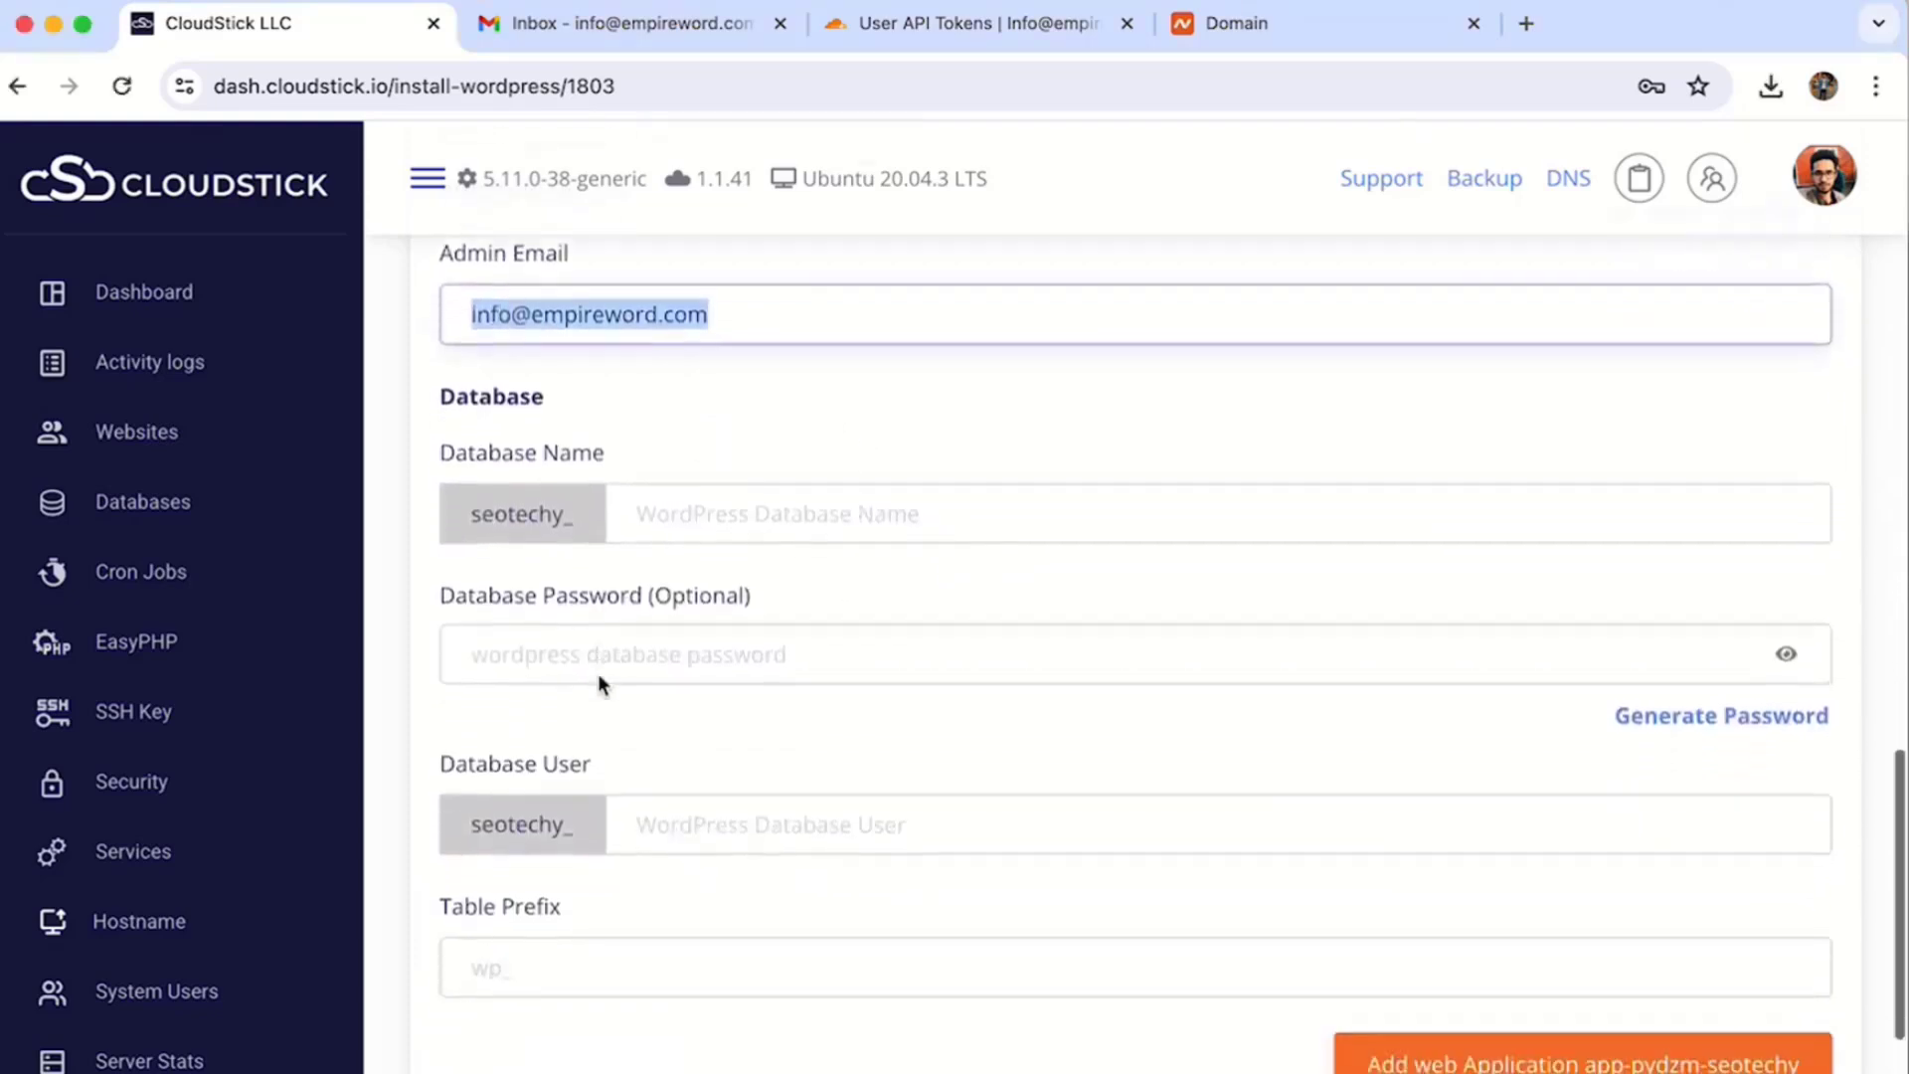
pyautogui.doubleClick(543, 450)
pyautogui.click(630, 568)
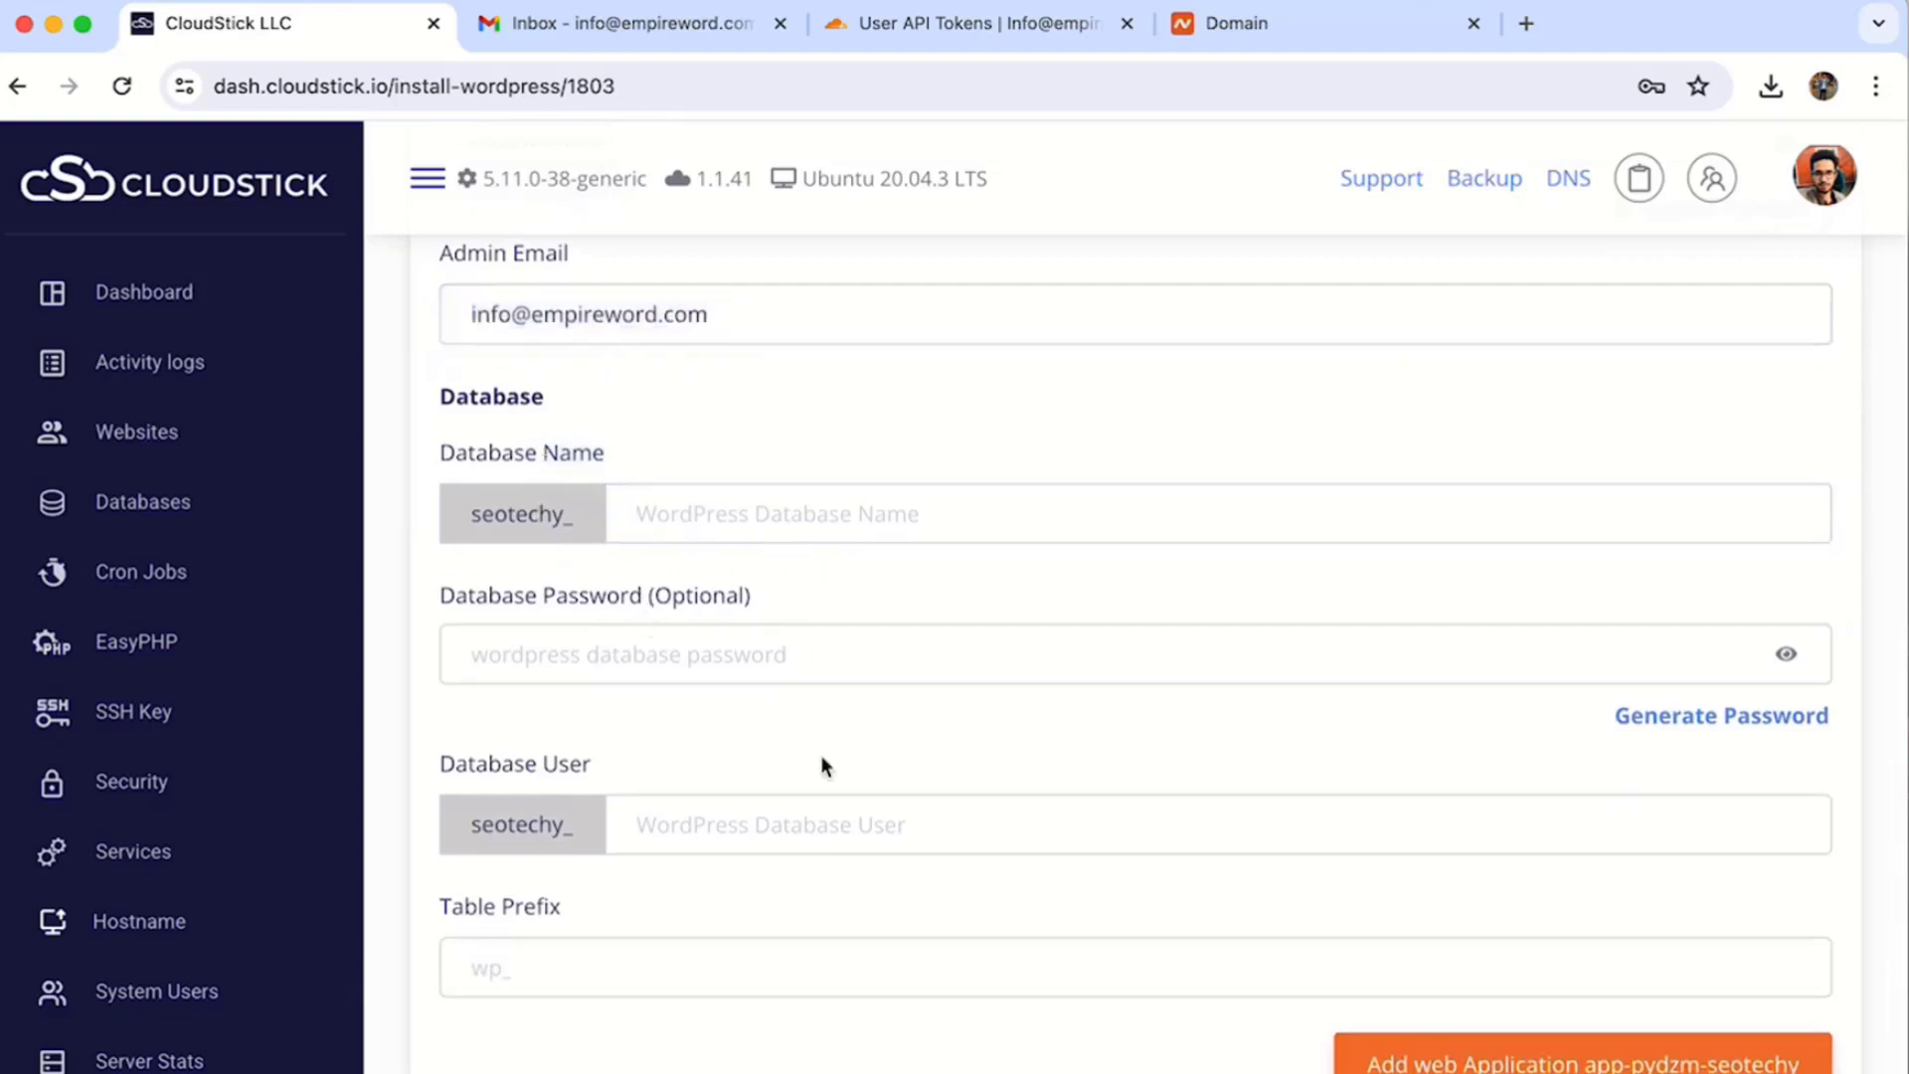
pyautogui.scroll(-1, 822, 757)
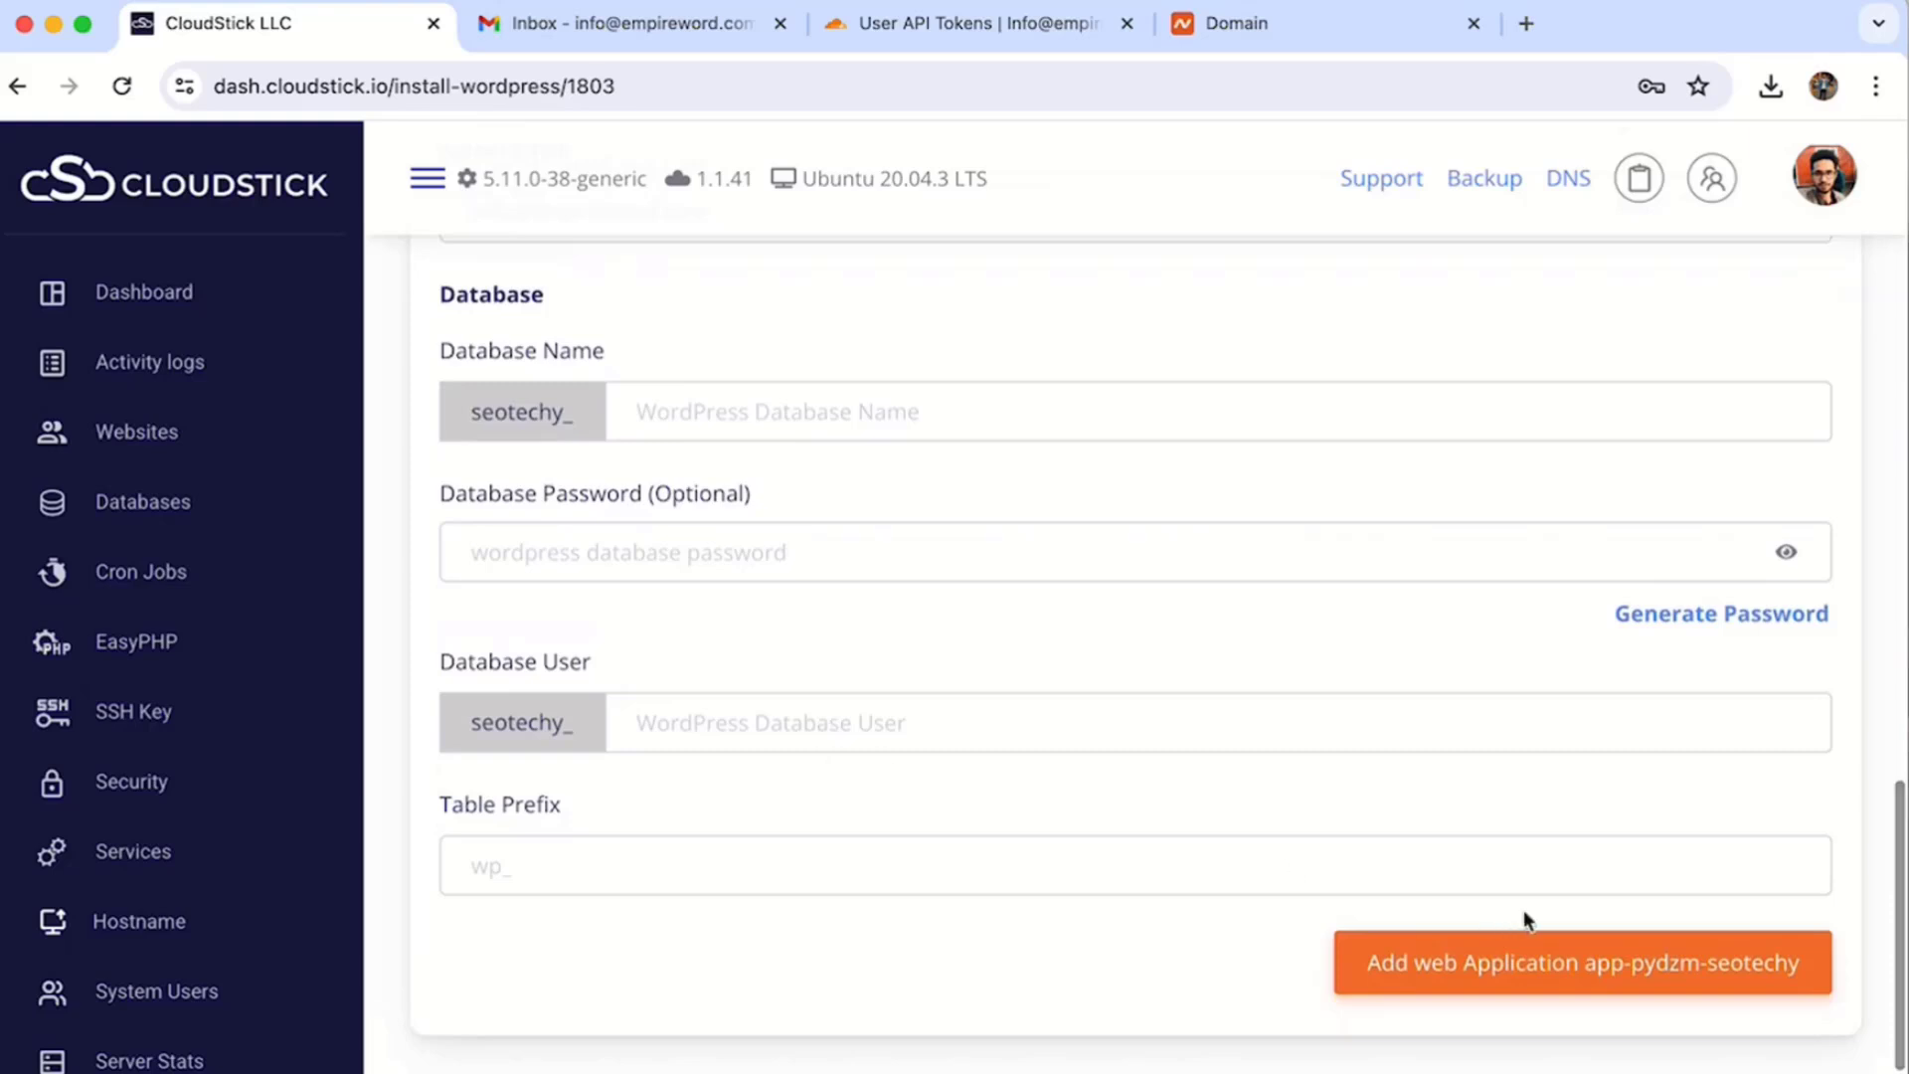
pyautogui.click(1567, 987)
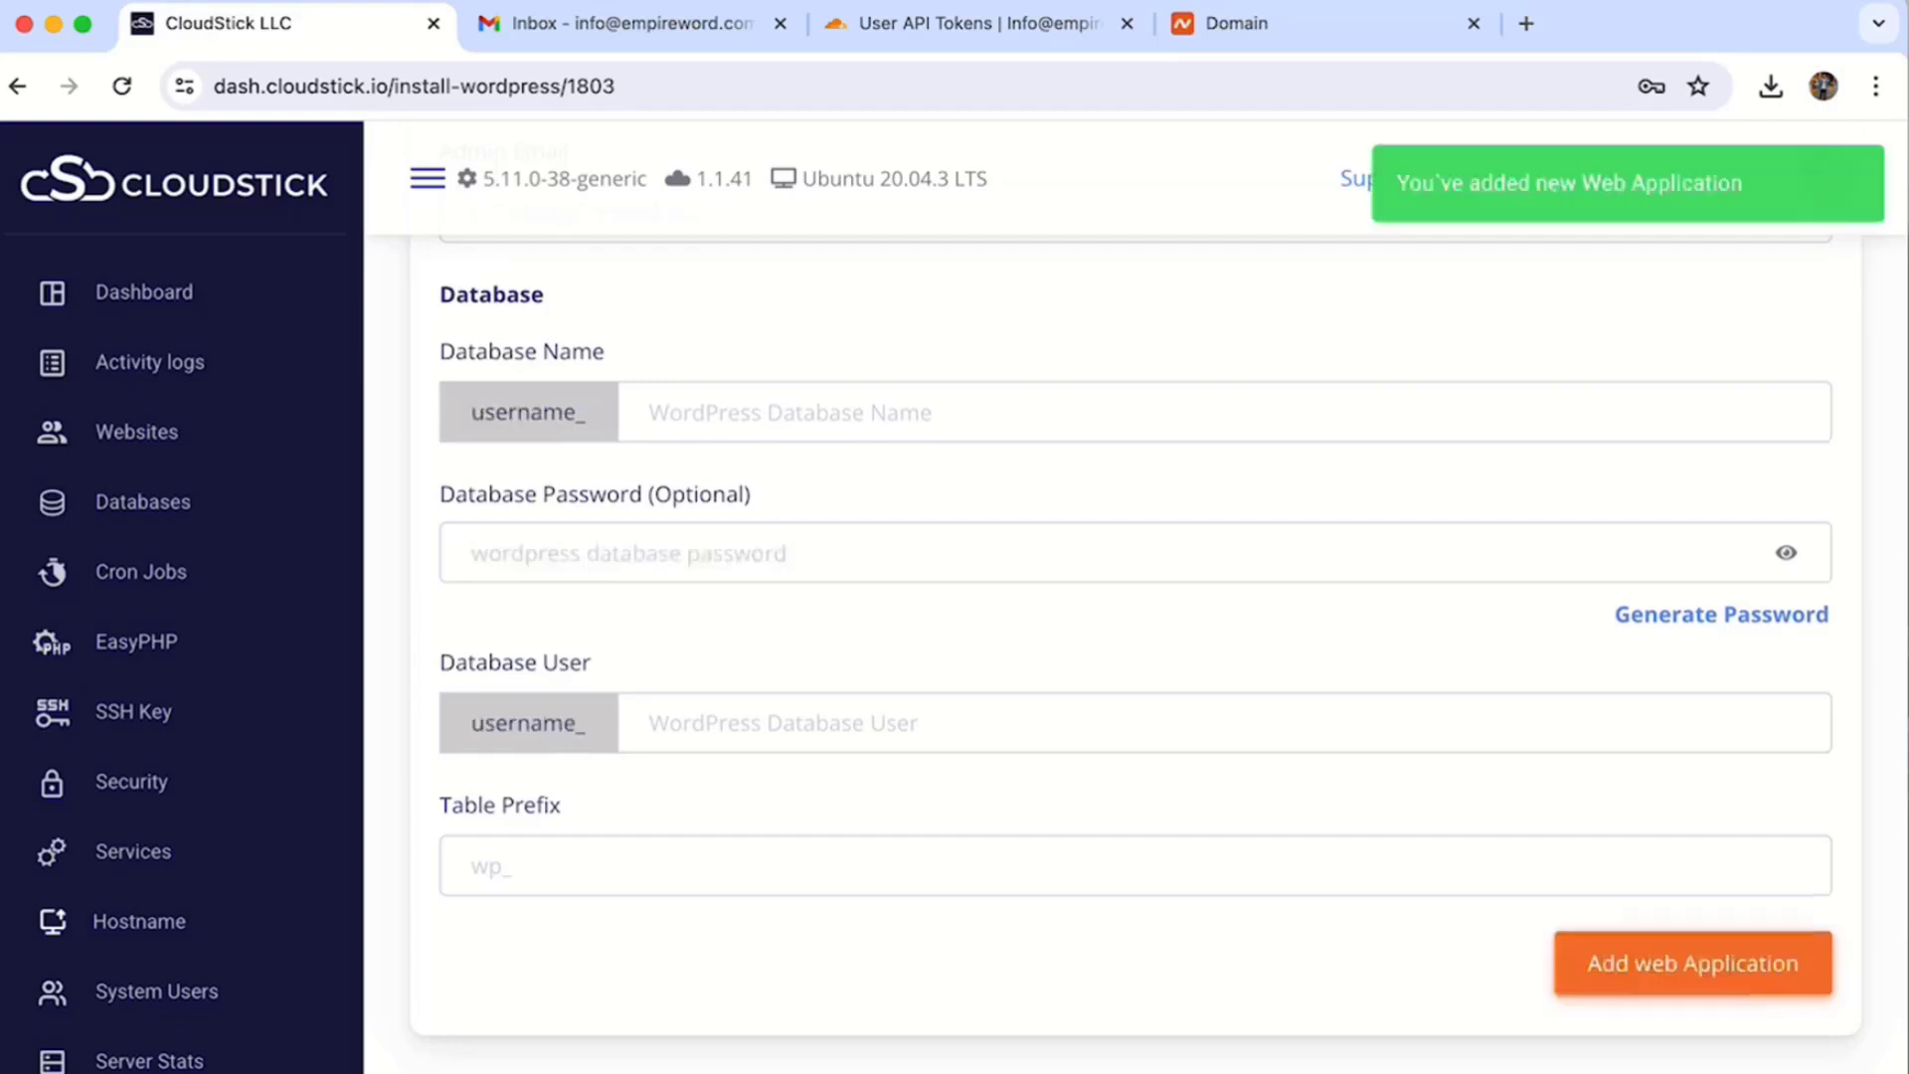
pyautogui.click(755, 755)
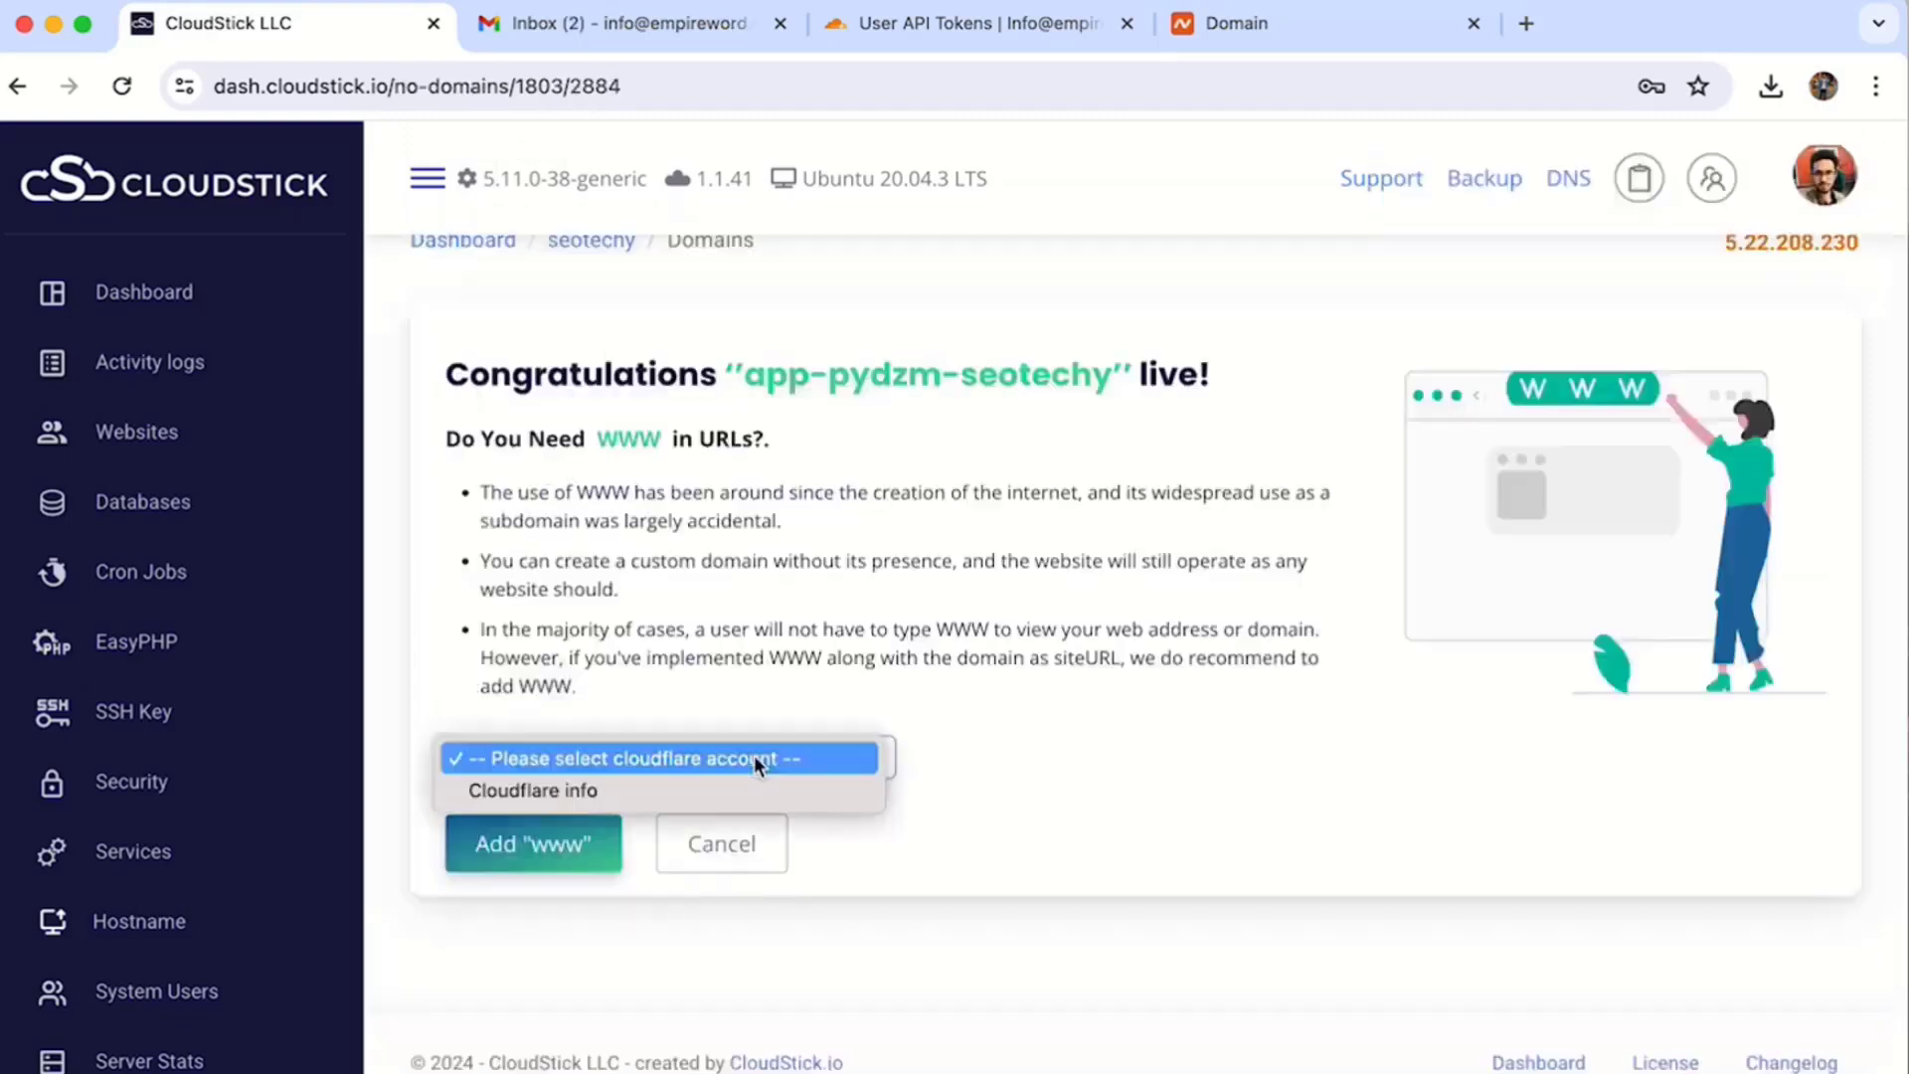
pyautogui.click(708, 785)
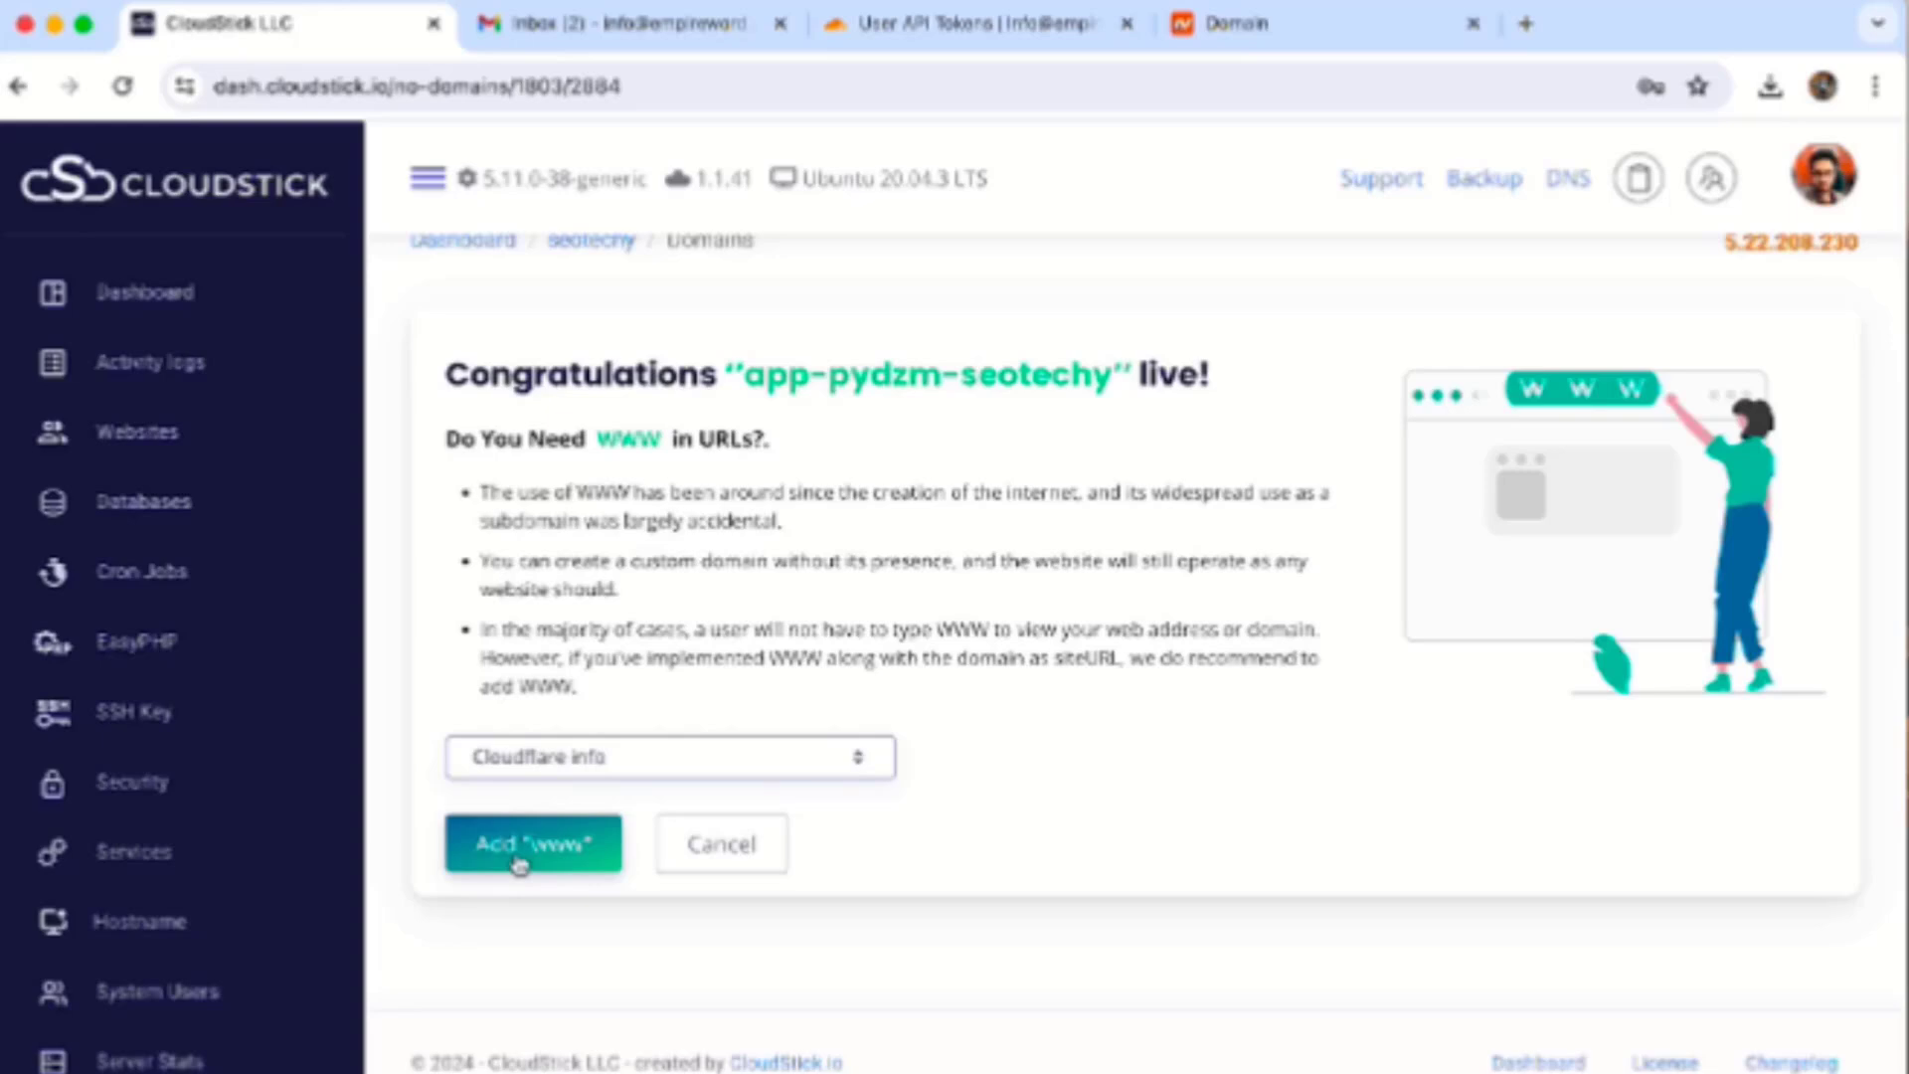
pyautogui.click(747, 847)
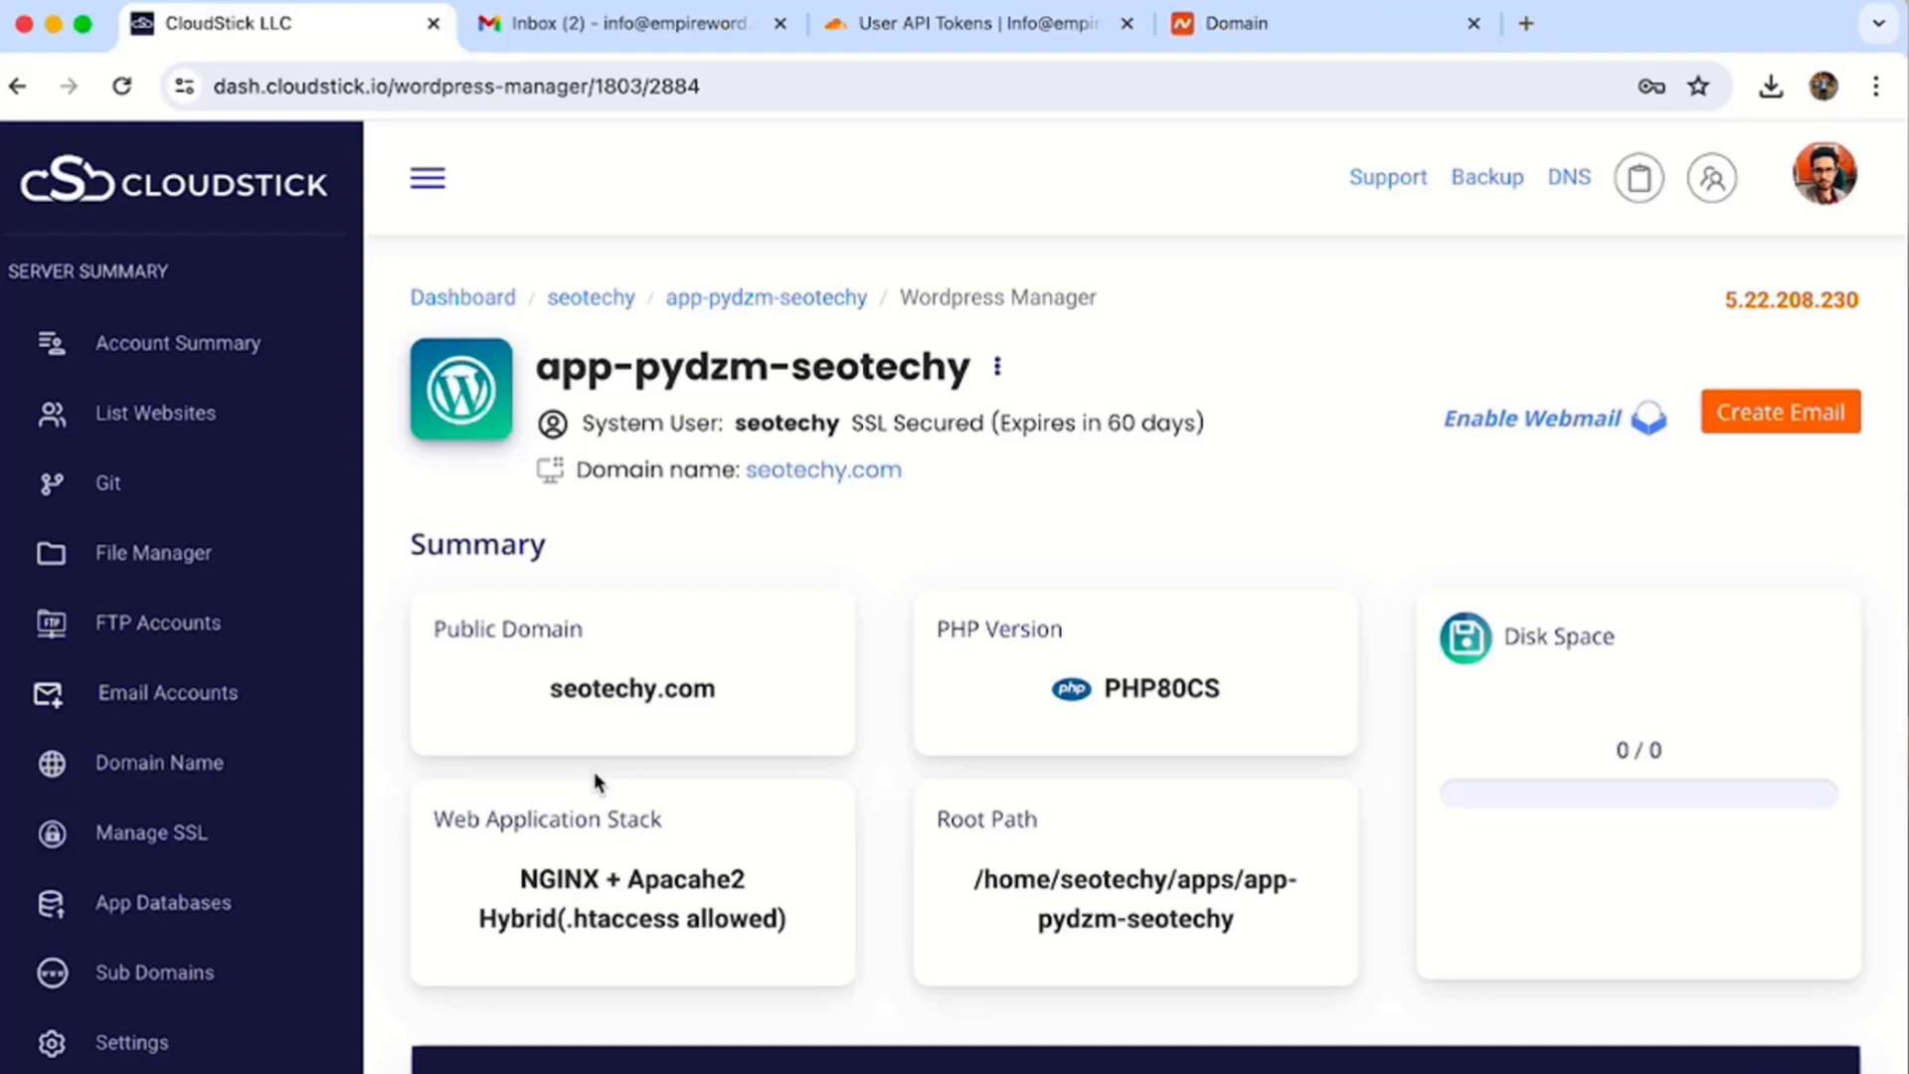
# - Review the 'app-pydzm-seotechy has been created' email's SFTP and WordPress login details, then reopen the app
pyautogui.click(629, 21)
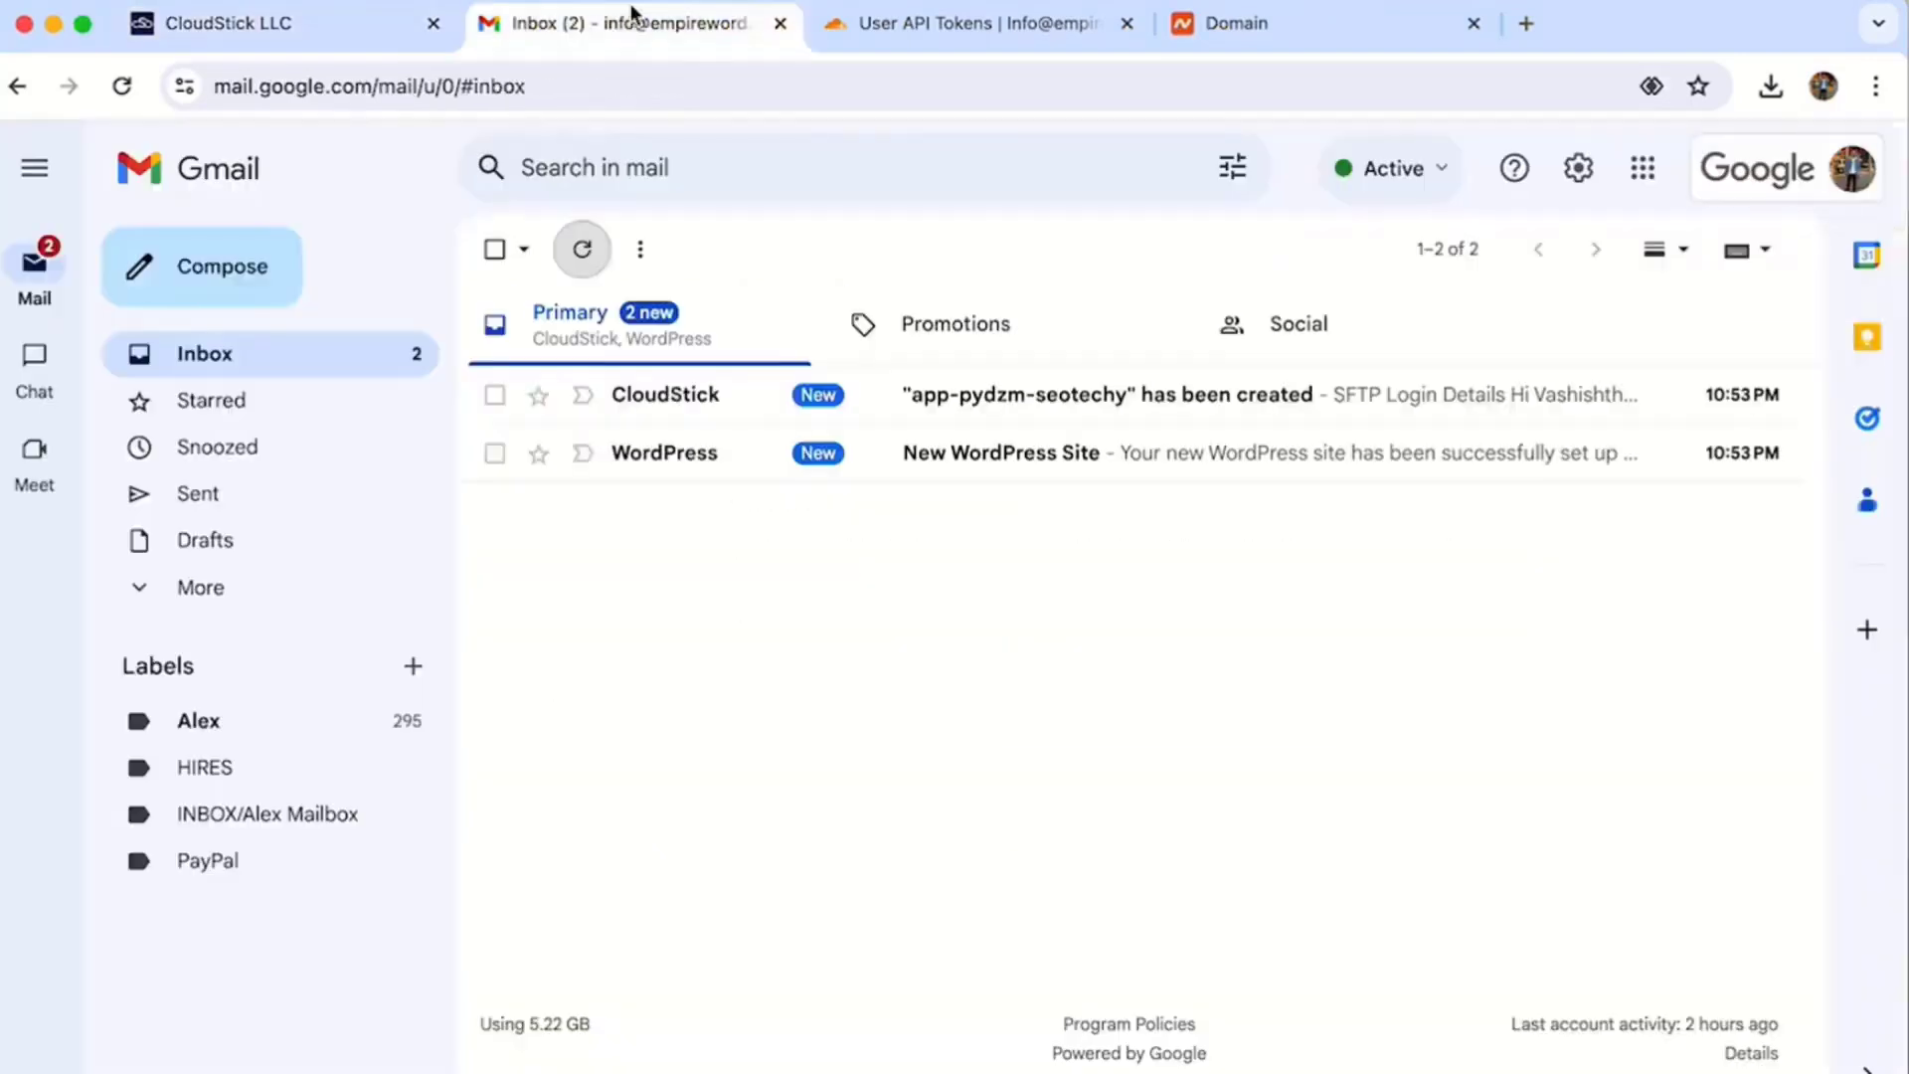
pyautogui.click(731, 388)
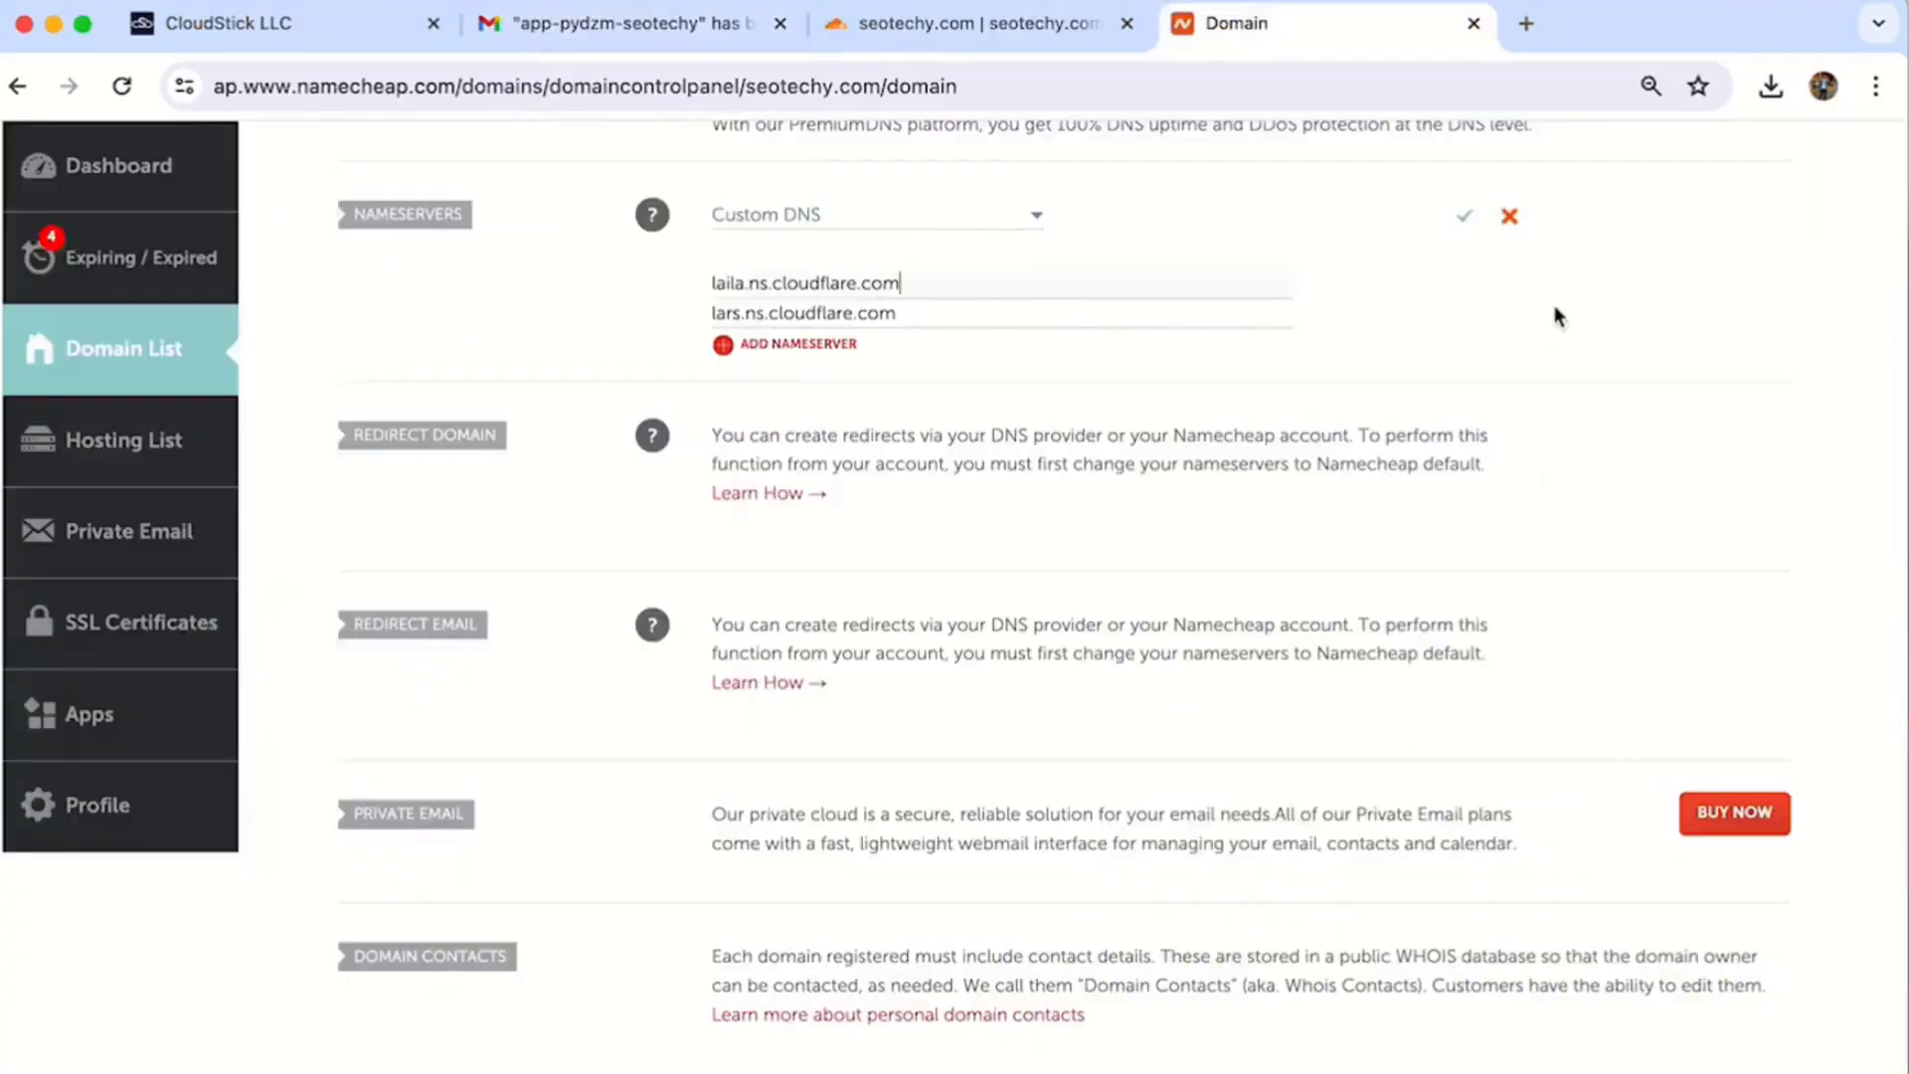
pyautogui.click(1466, 211)
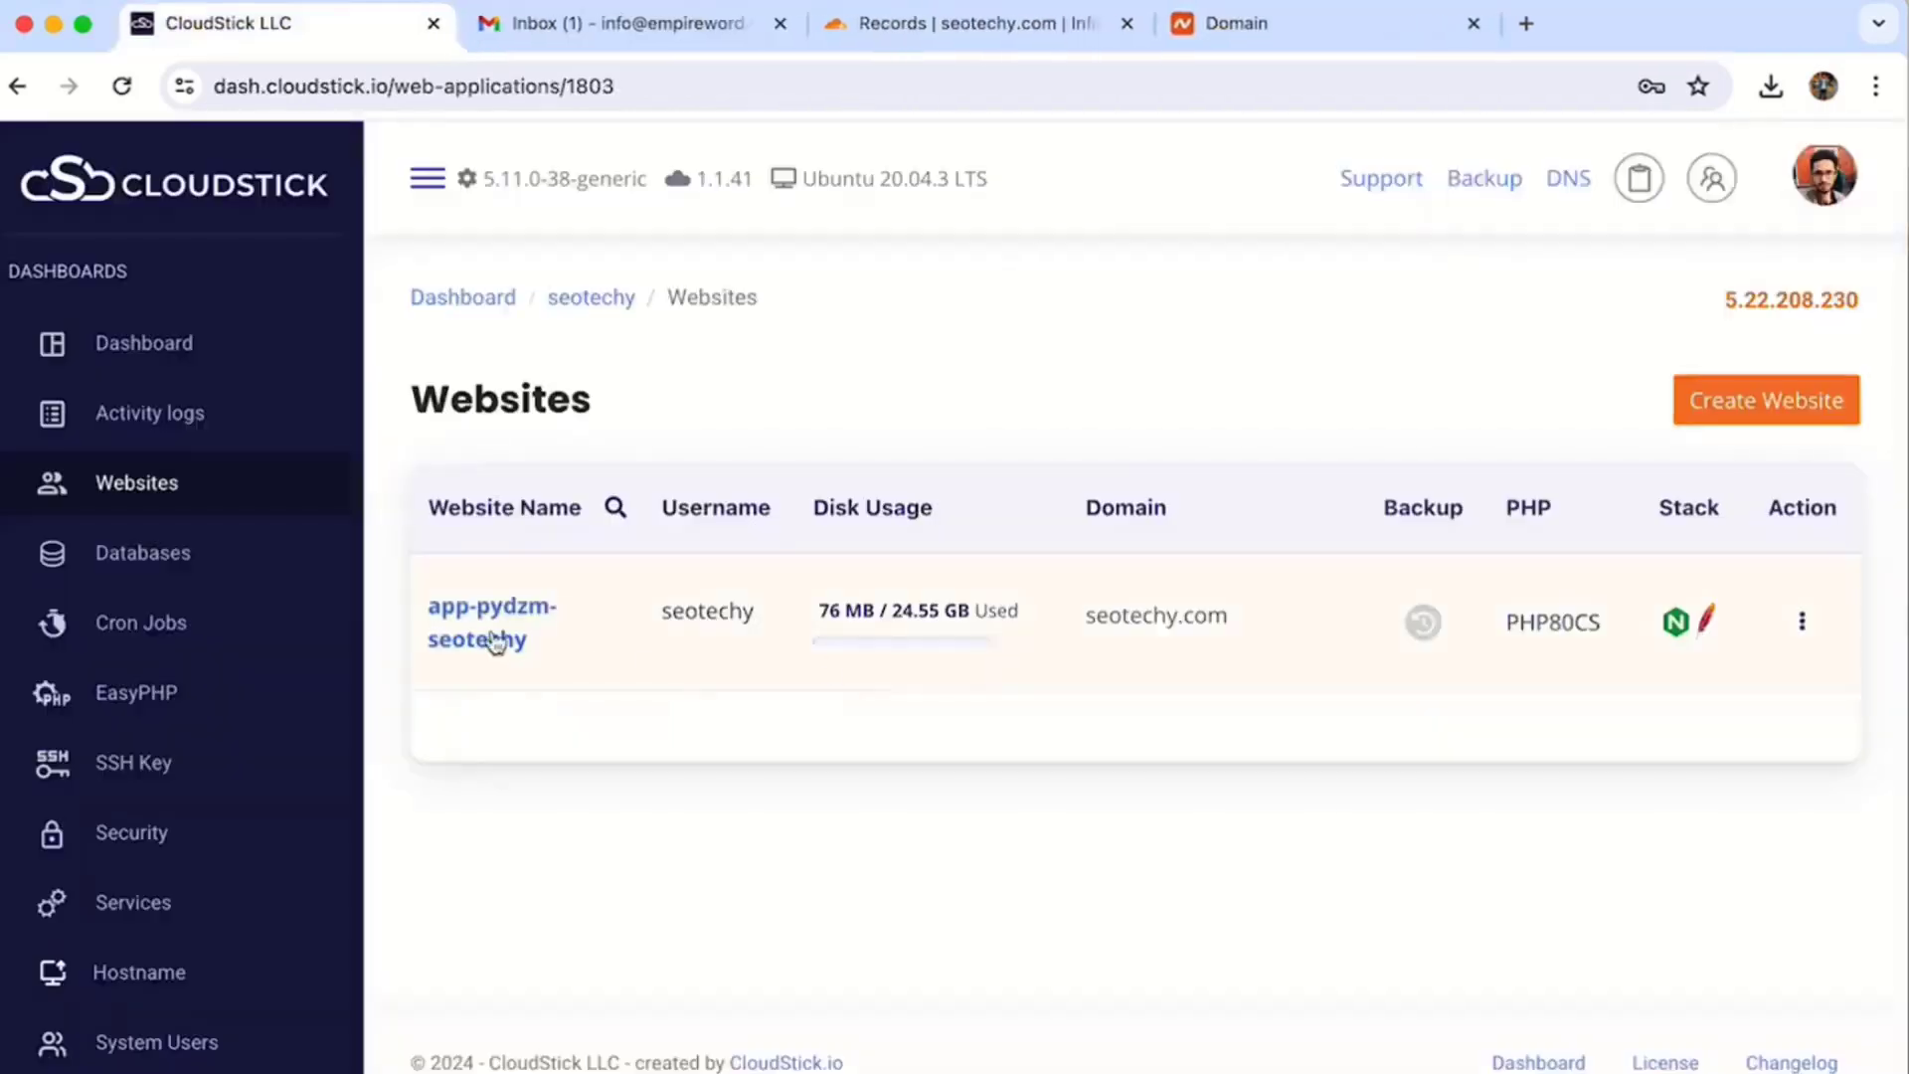
pyautogui.click(493, 641)
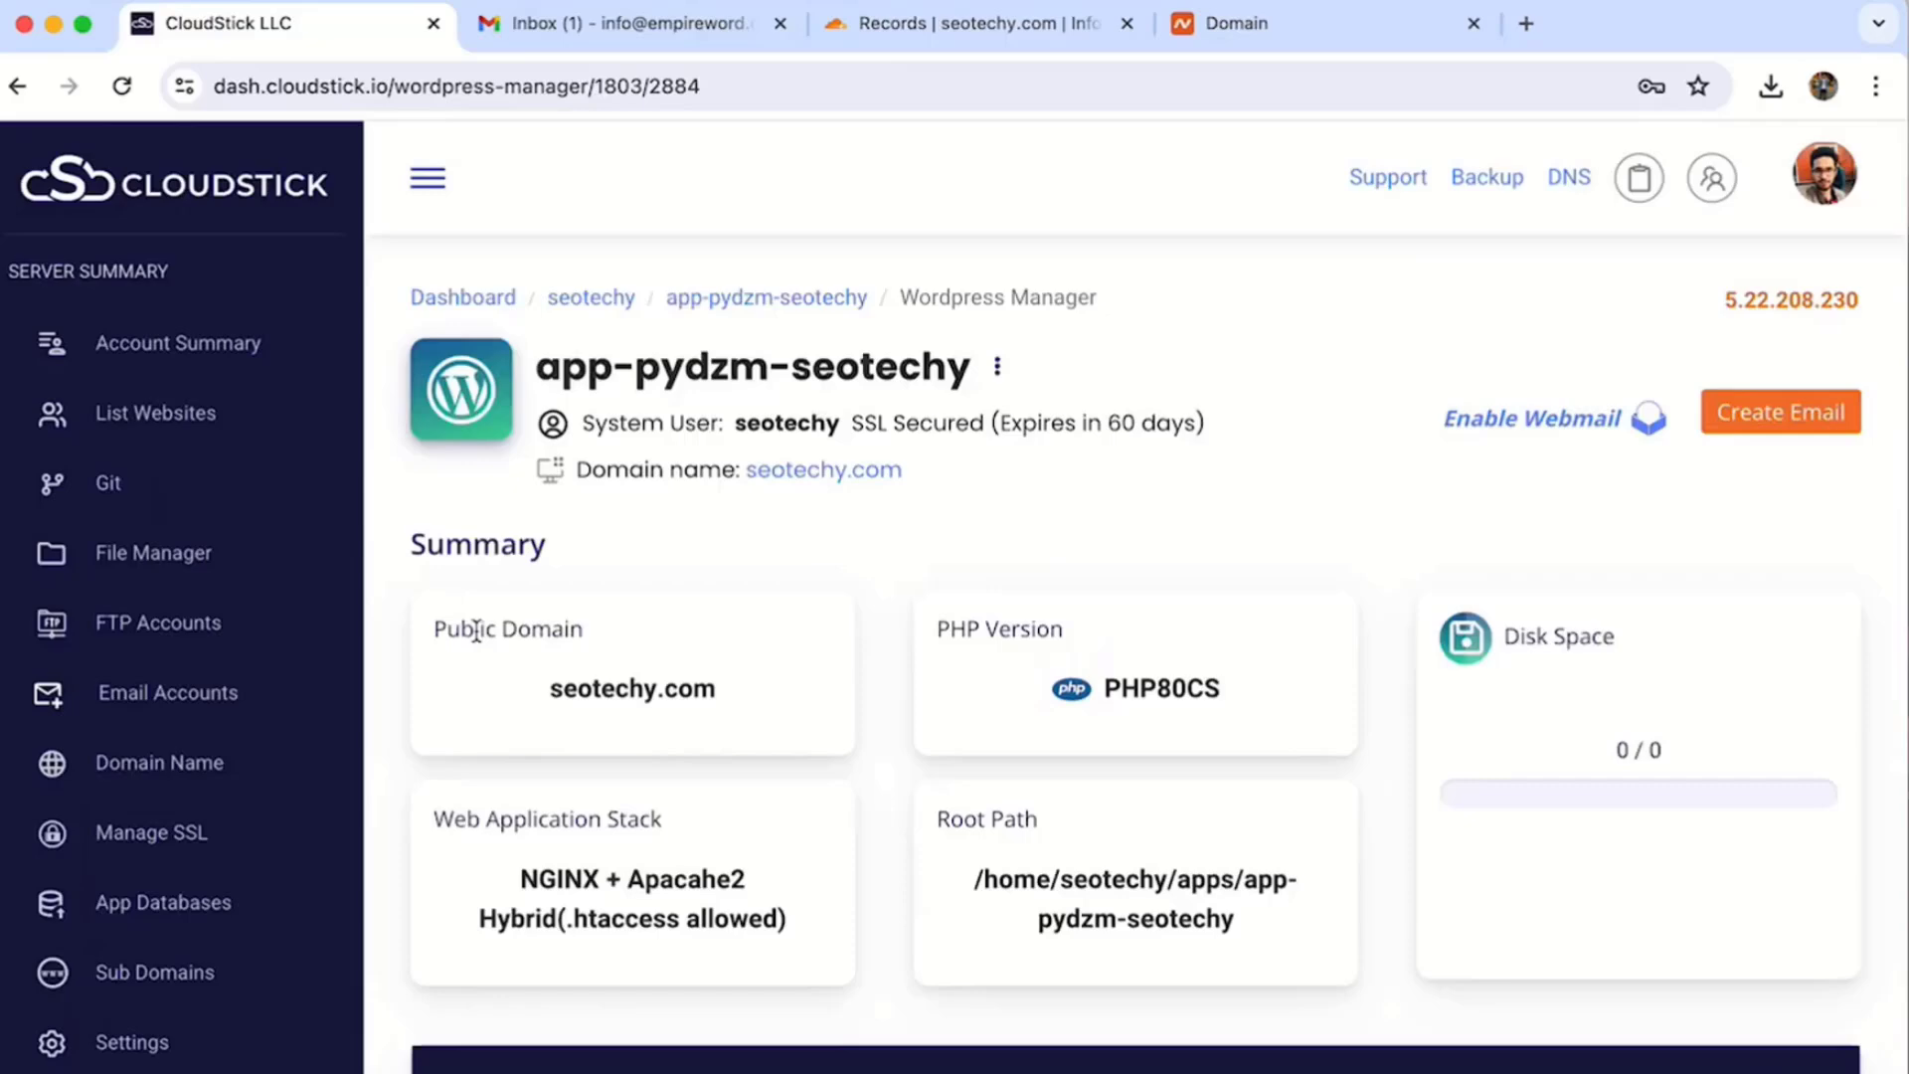
pyautogui.scroll(-7, 476, 633)
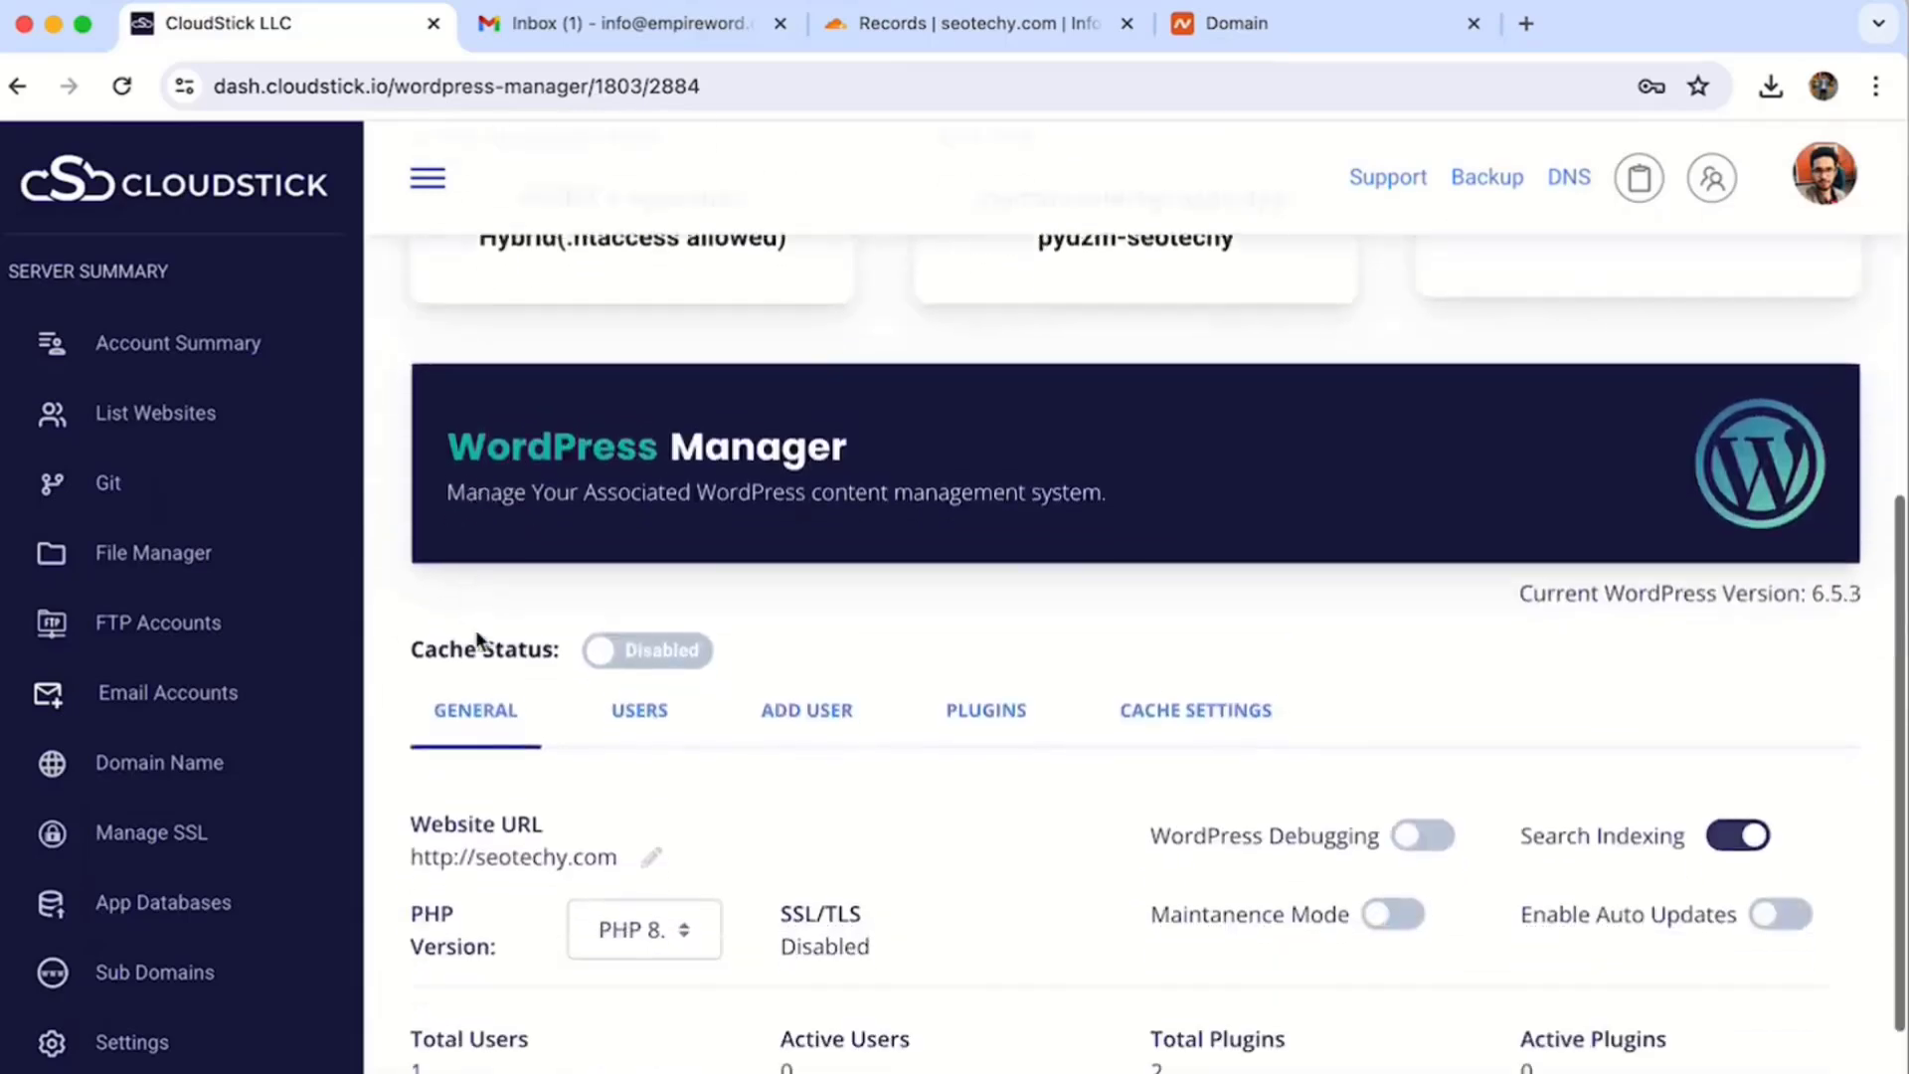
pyautogui.scroll(-2, 475, 629)
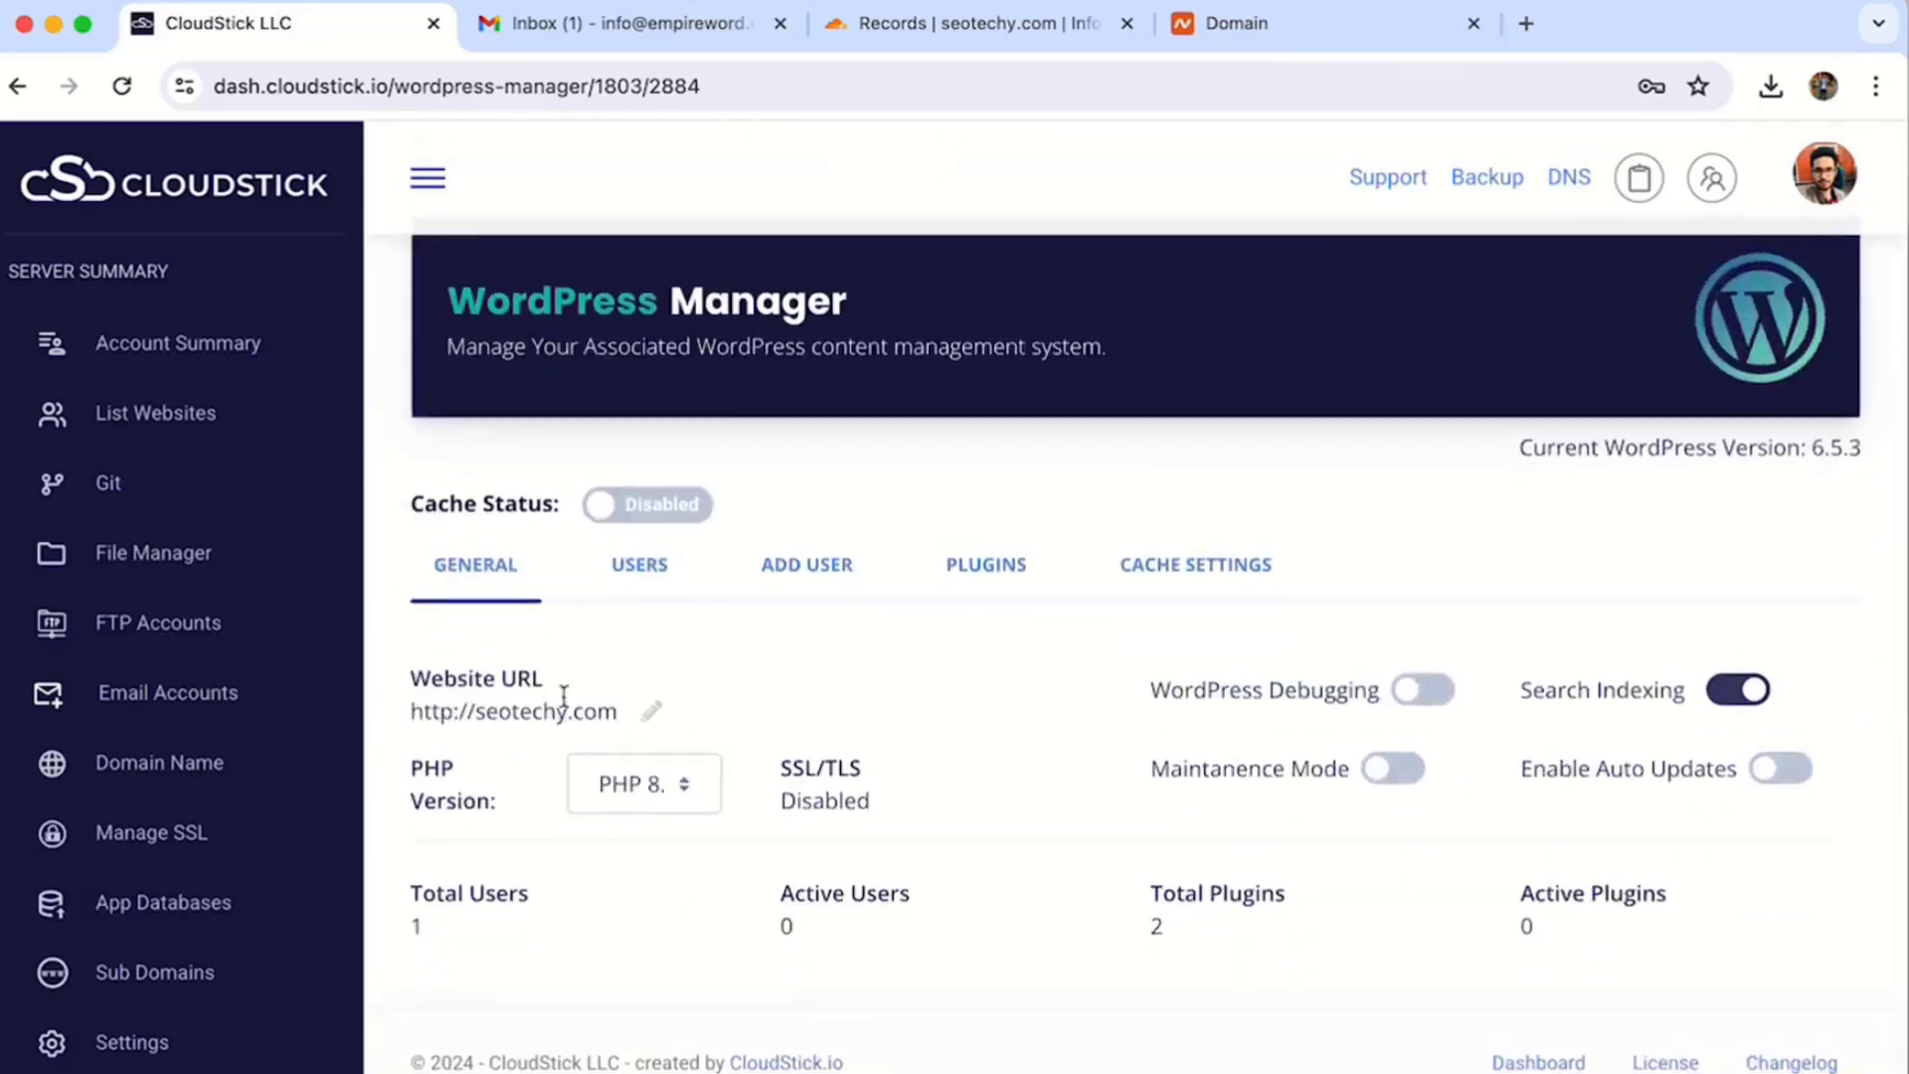
pyautogui.click(650, 711)
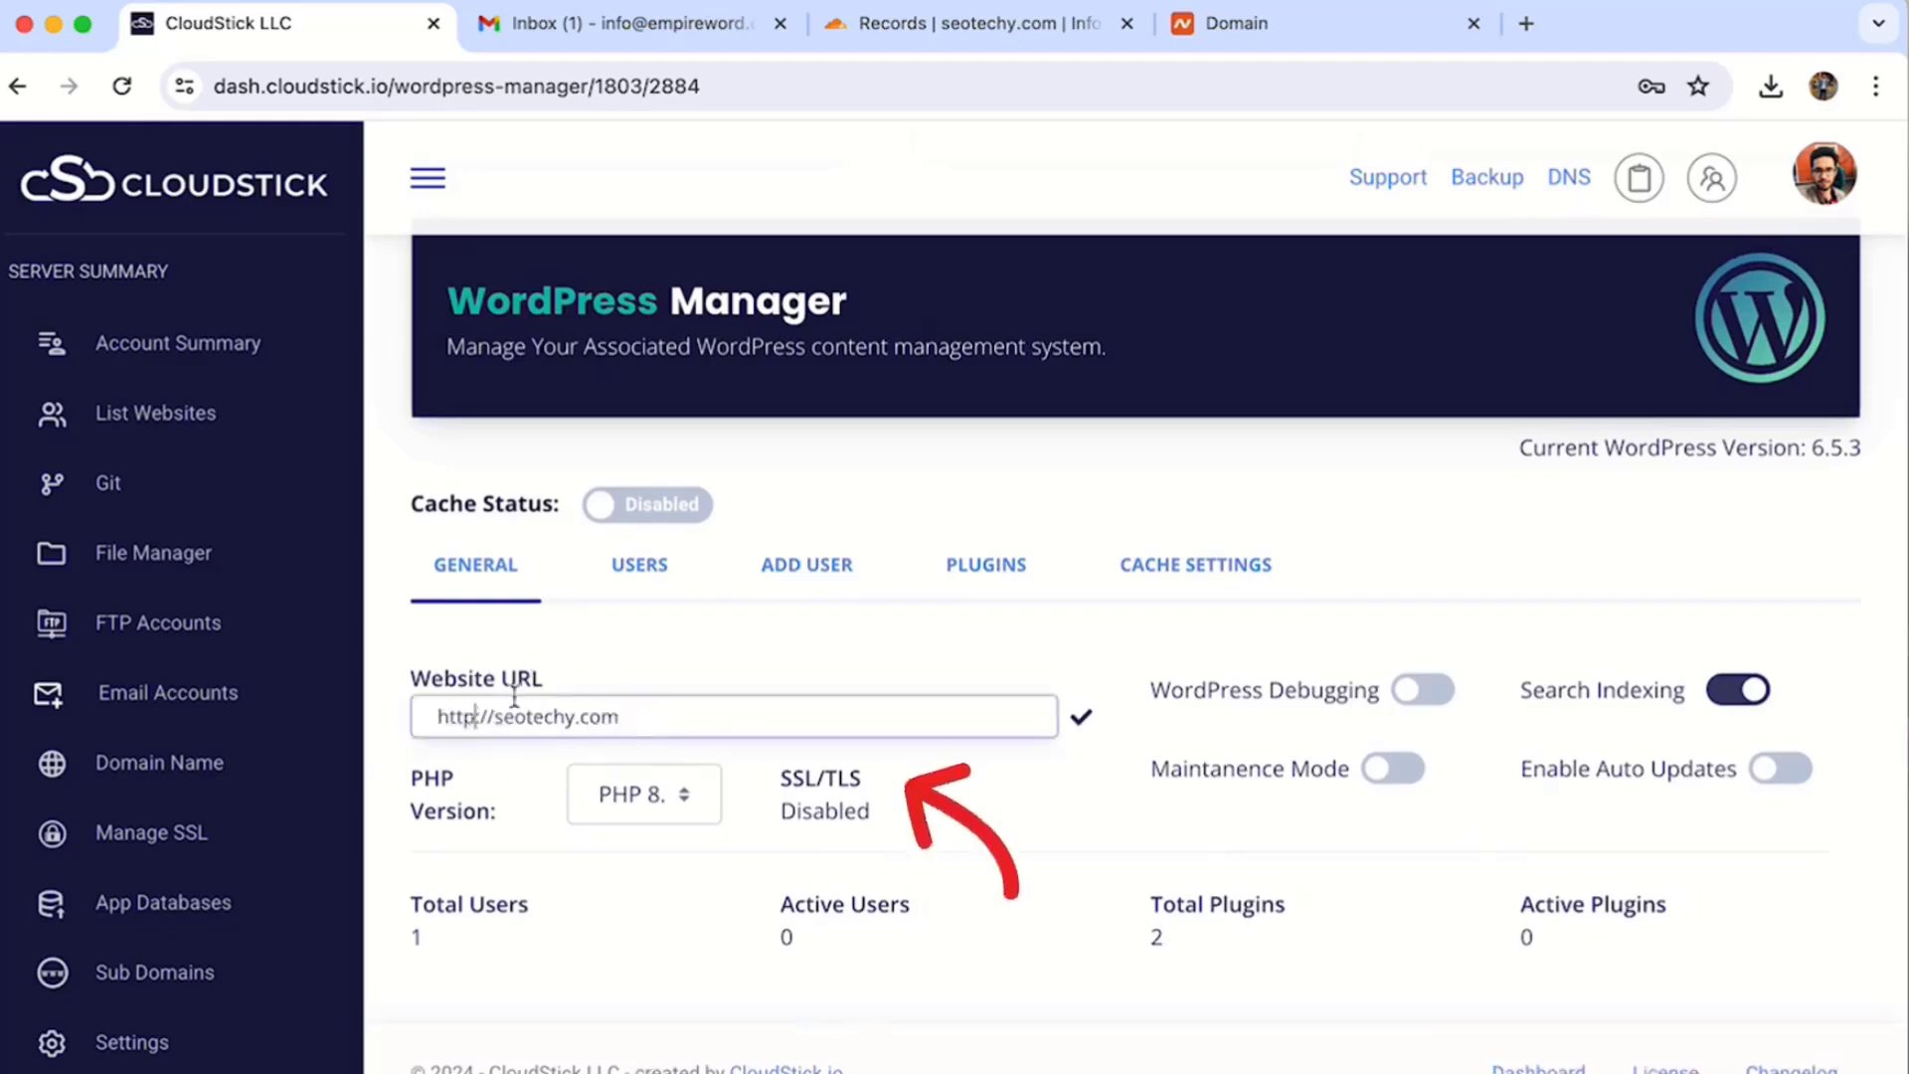
pyautogui.write('s')
pyautogui.click(1081, 723)
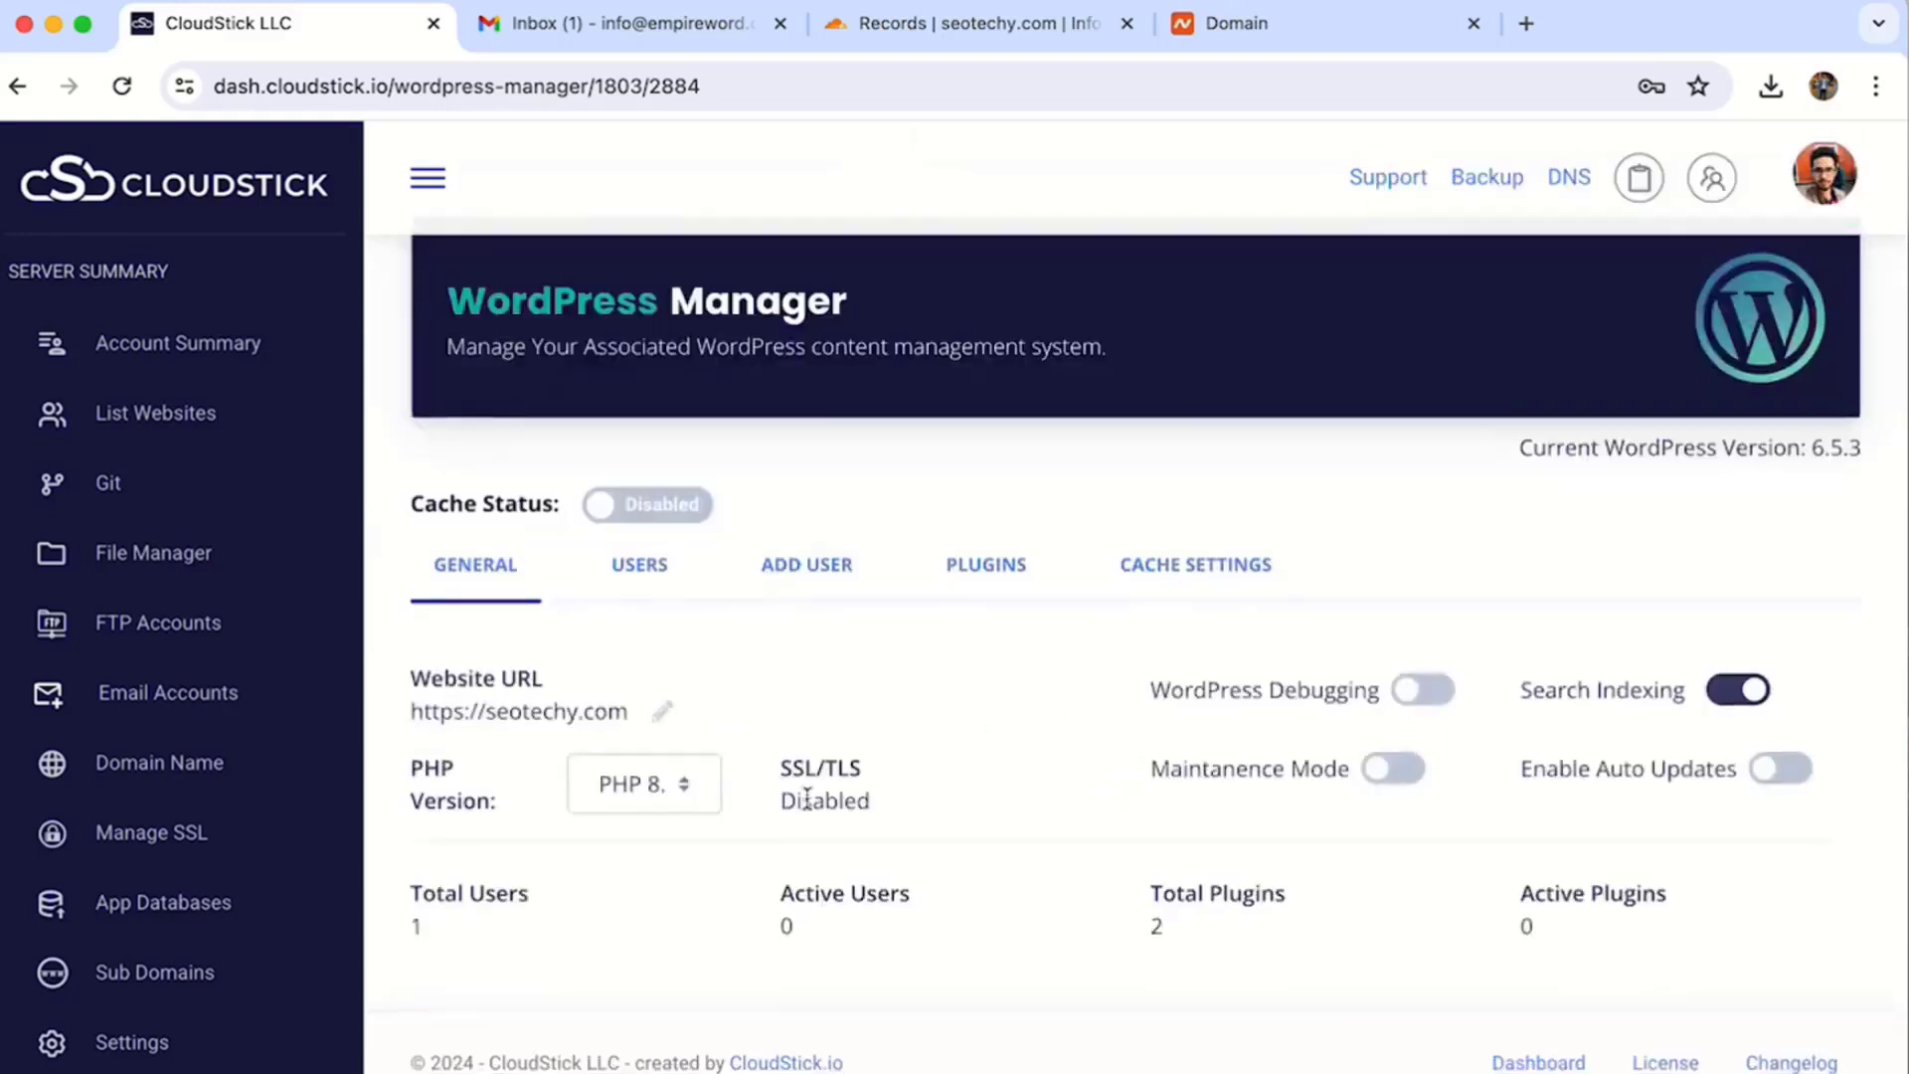
# - Turn WordPress Debugging on and Search Indexing off
pyautogui.click(1429, 699)
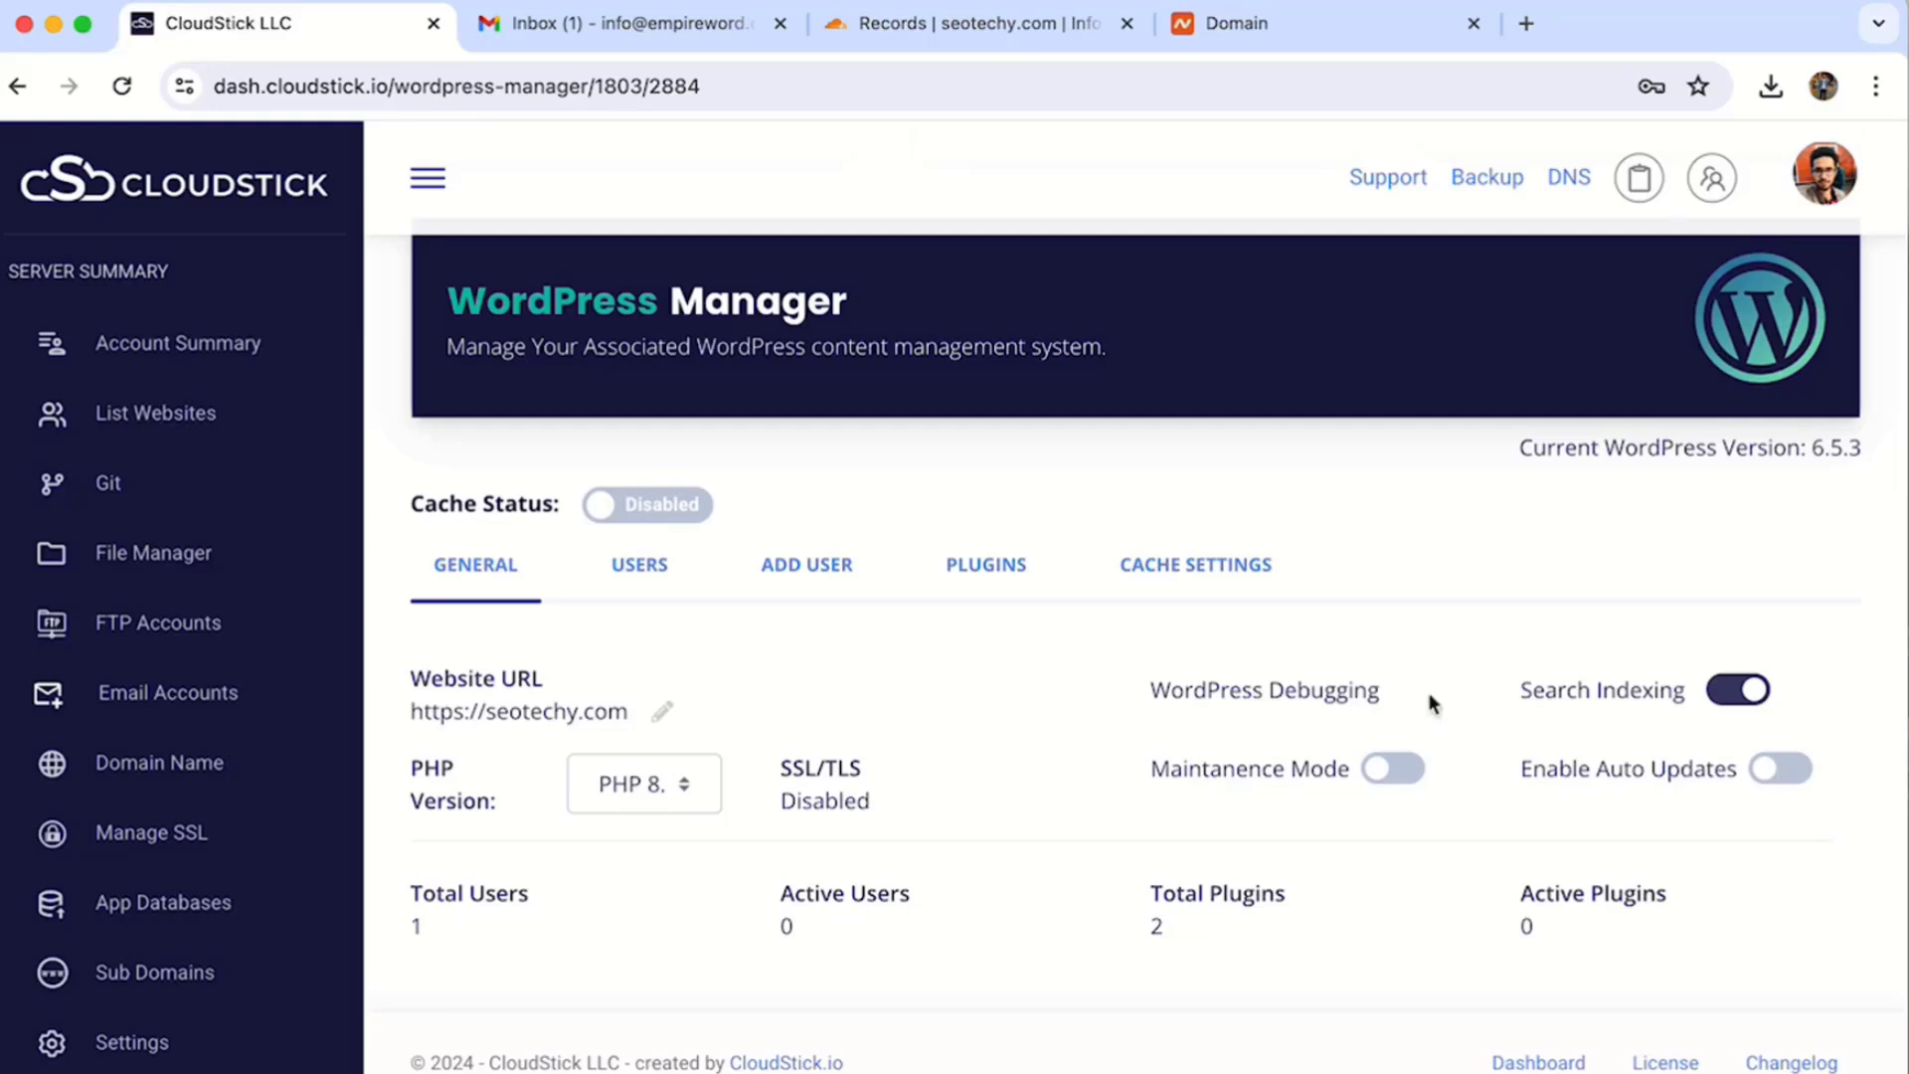
pyautogui.click(1754, 699)
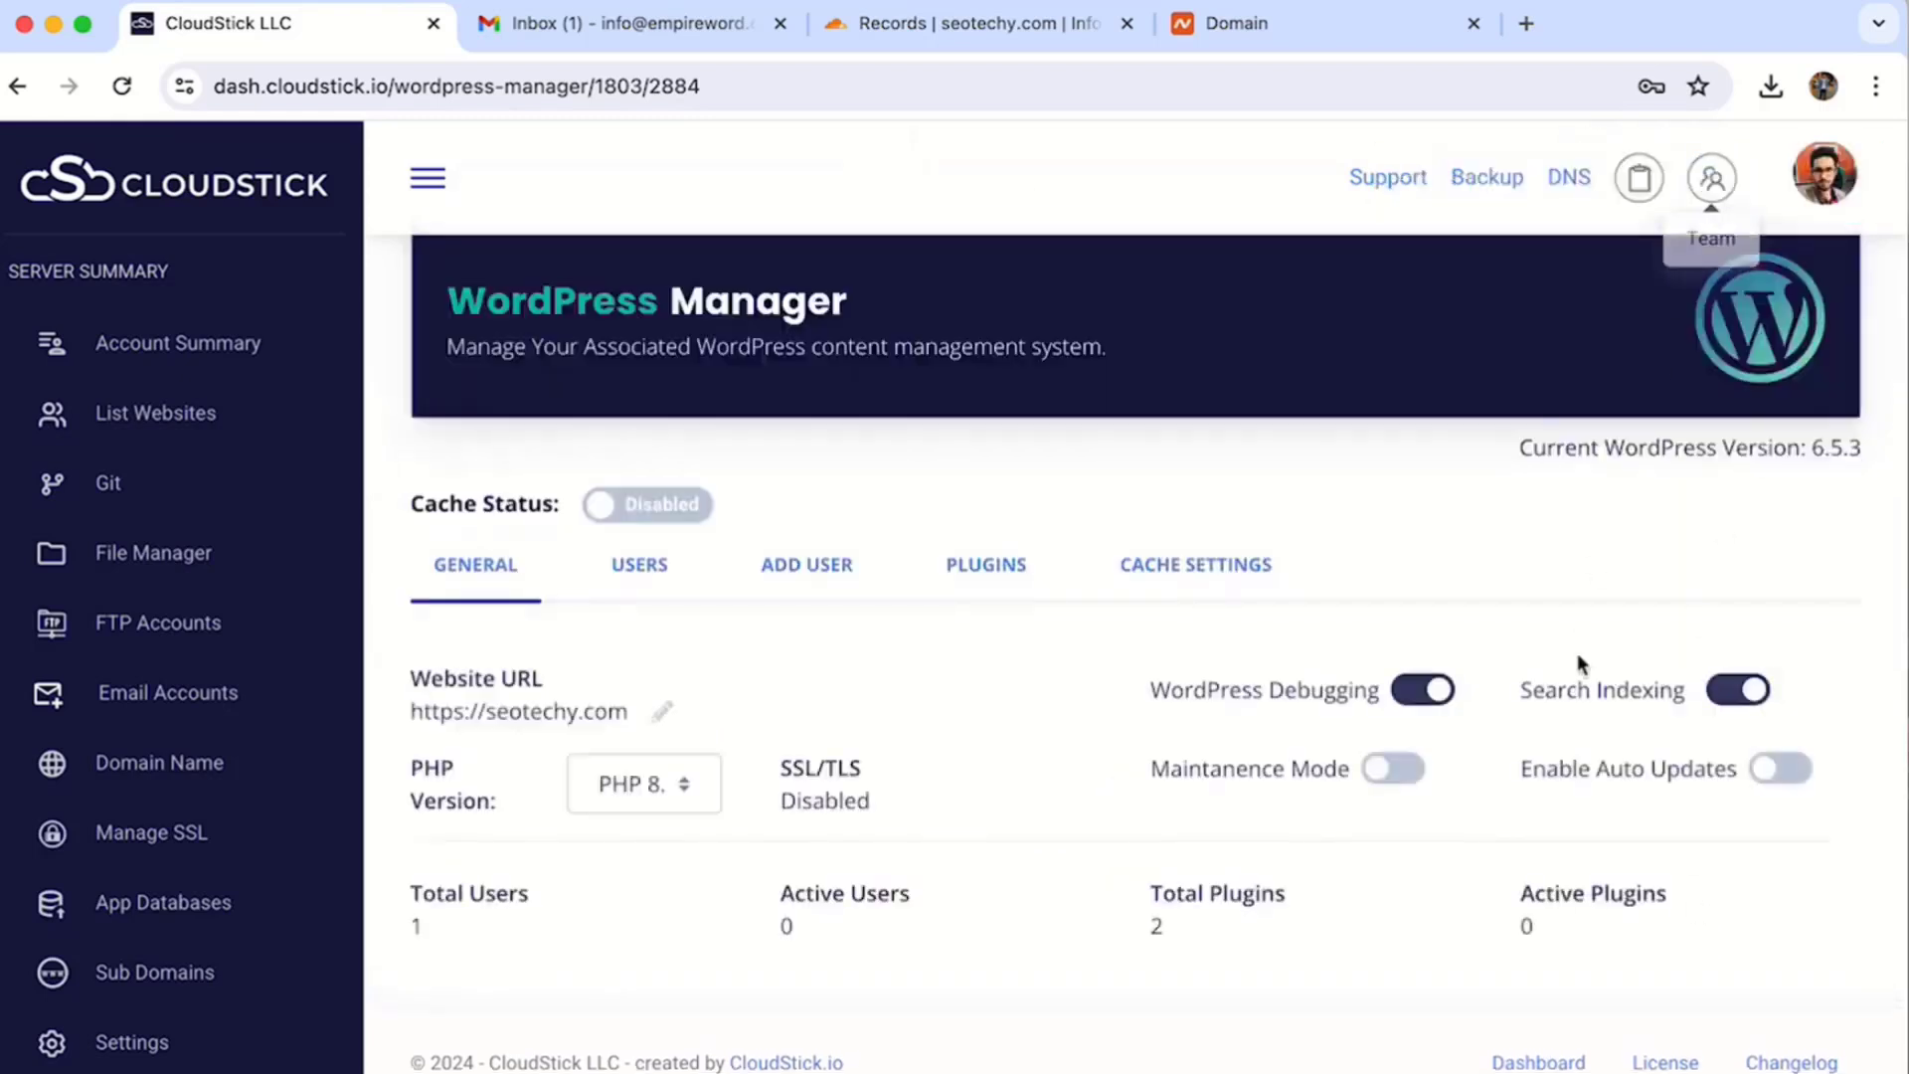
pyautogui.click(1737, 693)
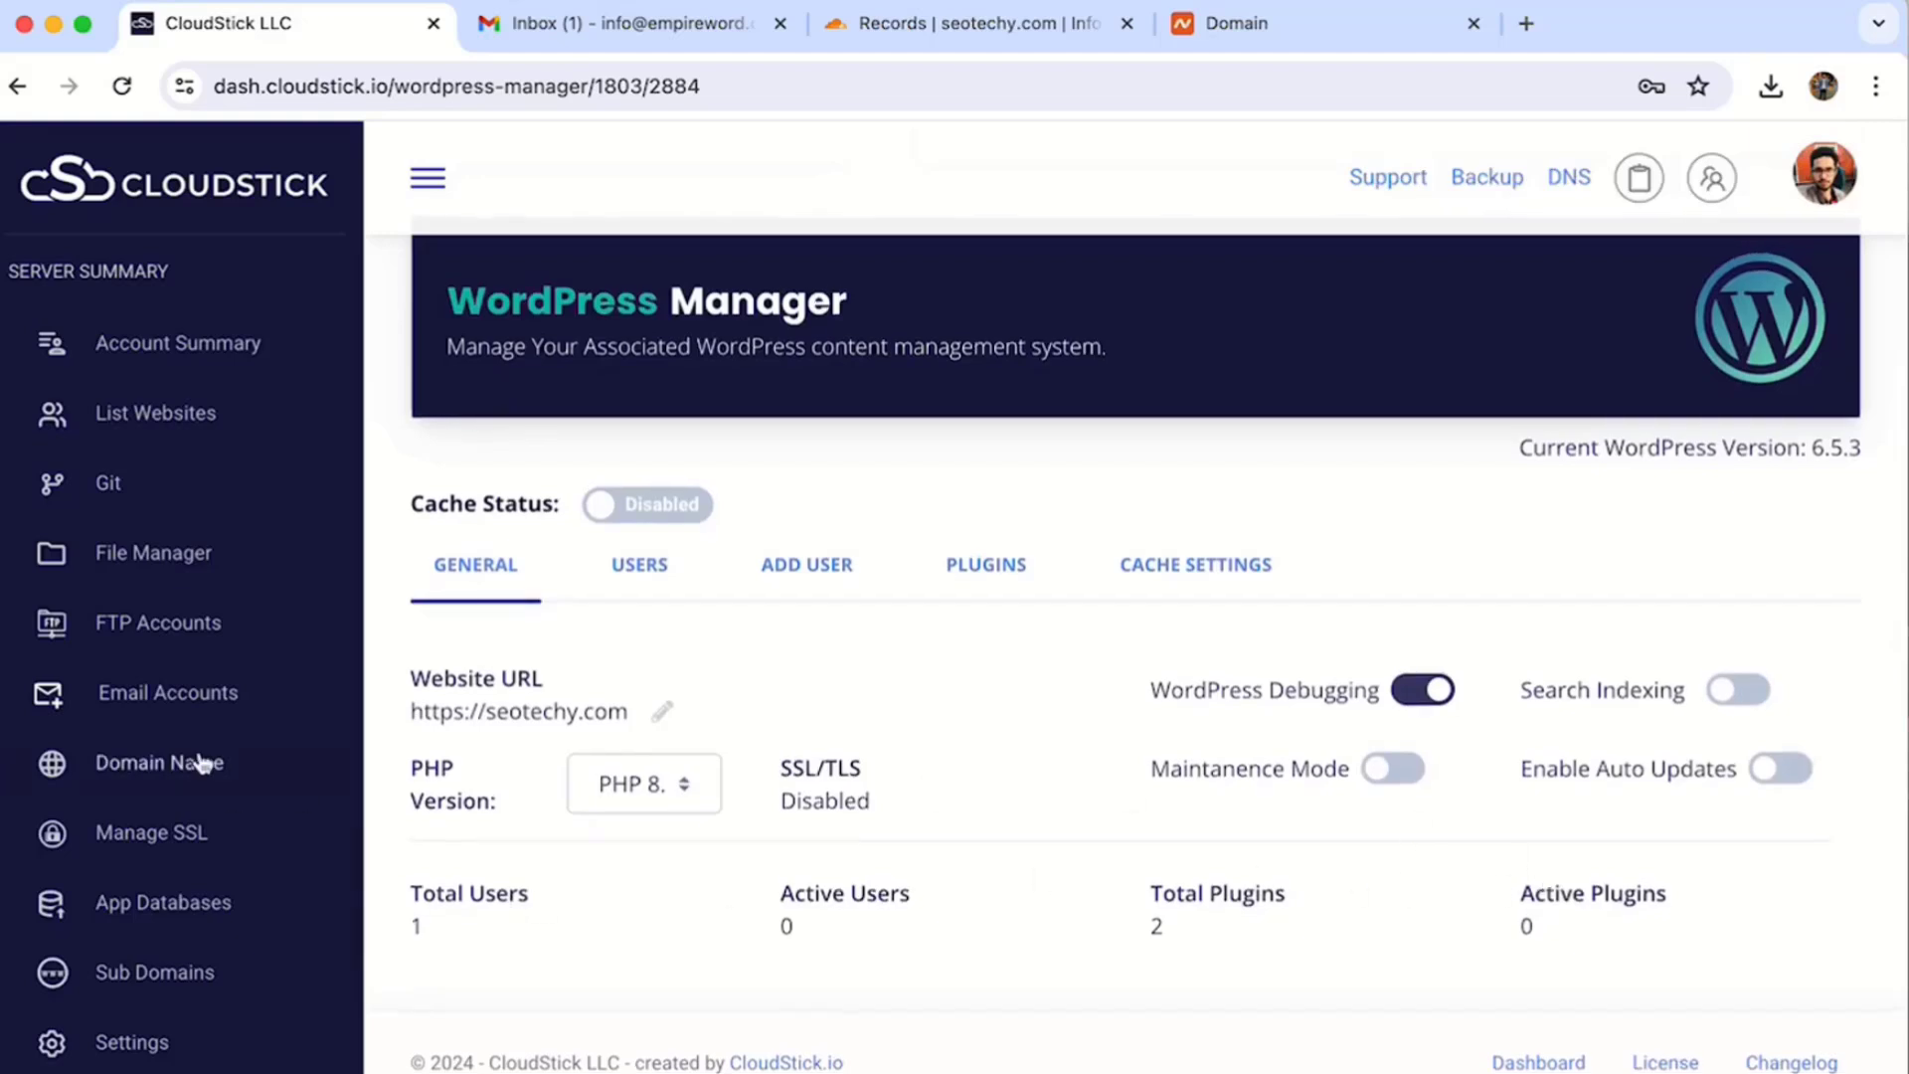
# - Add WordPress user 'editor' with its e-mail address, the Editor role and a generated password
pyautogui.click(648, 567)
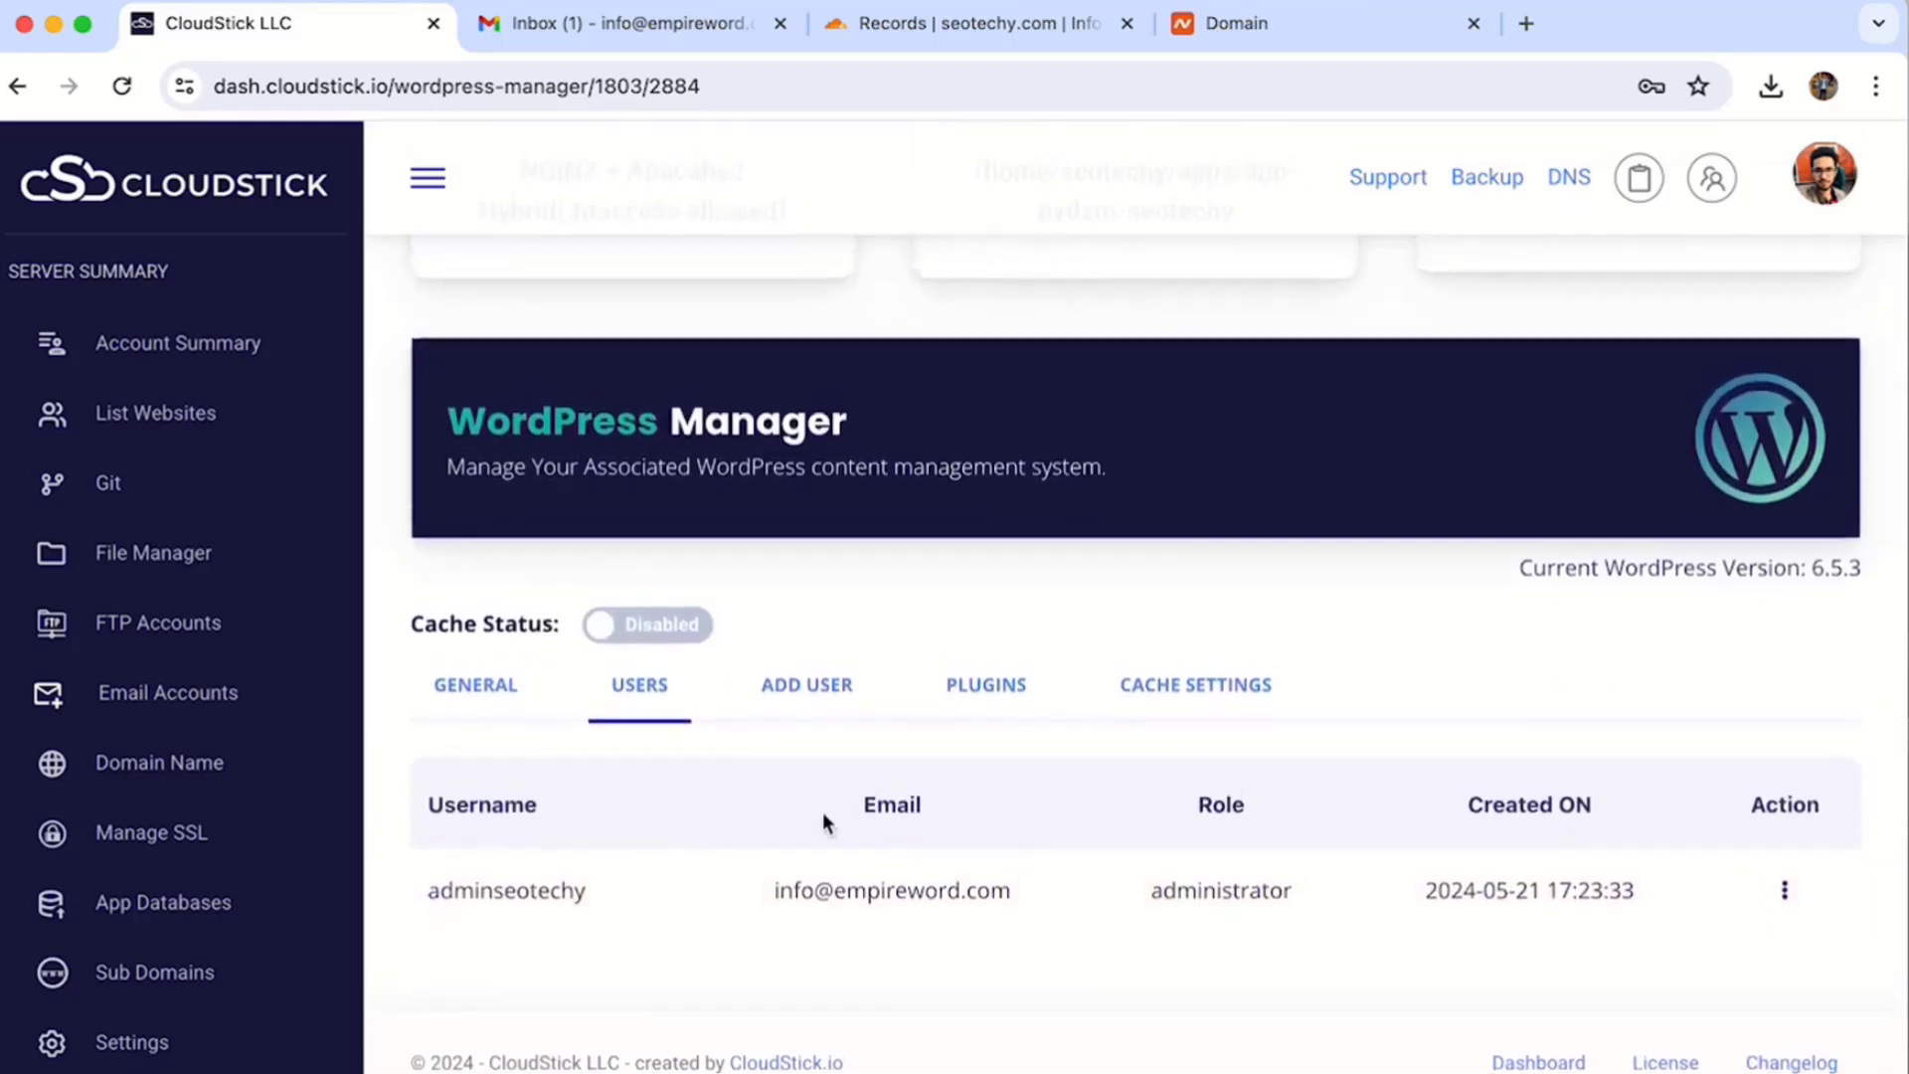
pyautogui.click(796, 686)
pyautogui.scroll(-5, 697, 597)
pyautogui.click(652, 358)
pyautogui.write('editor')
pyautogui.press('Tab')
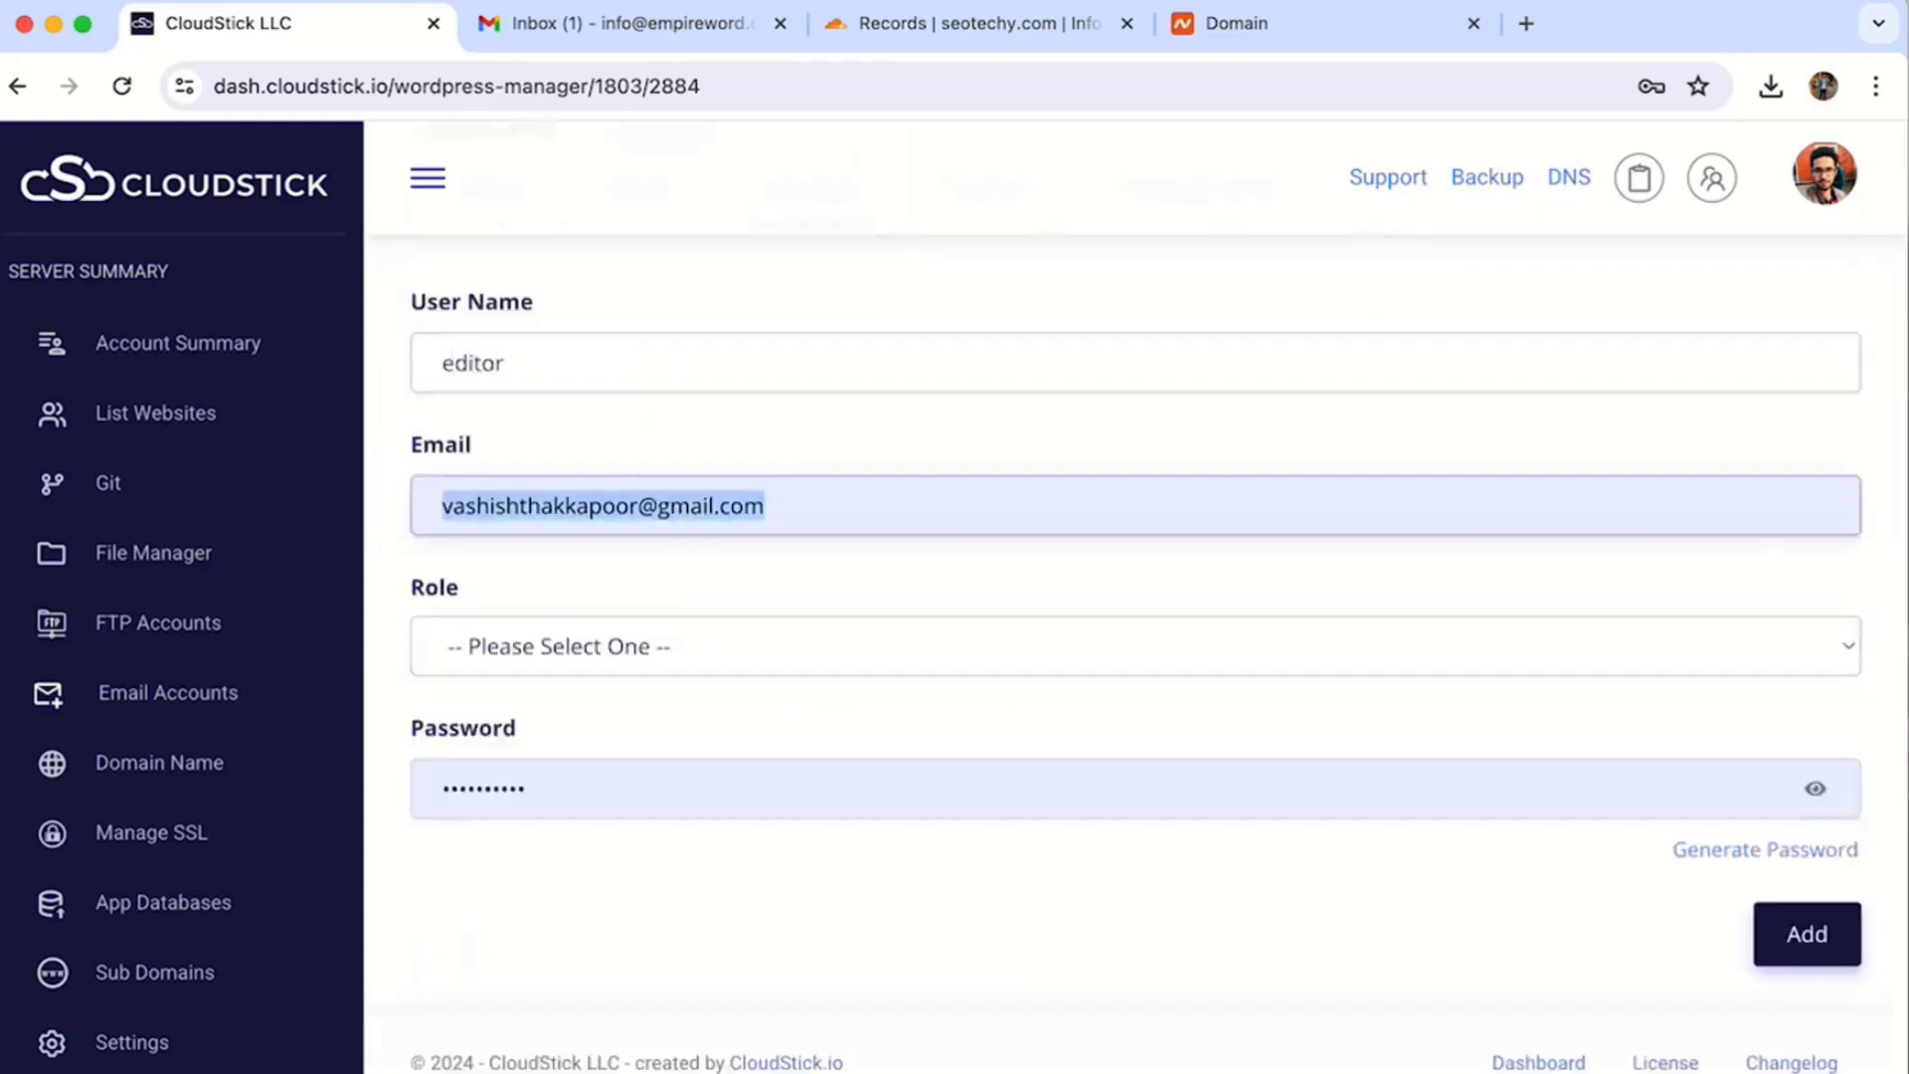
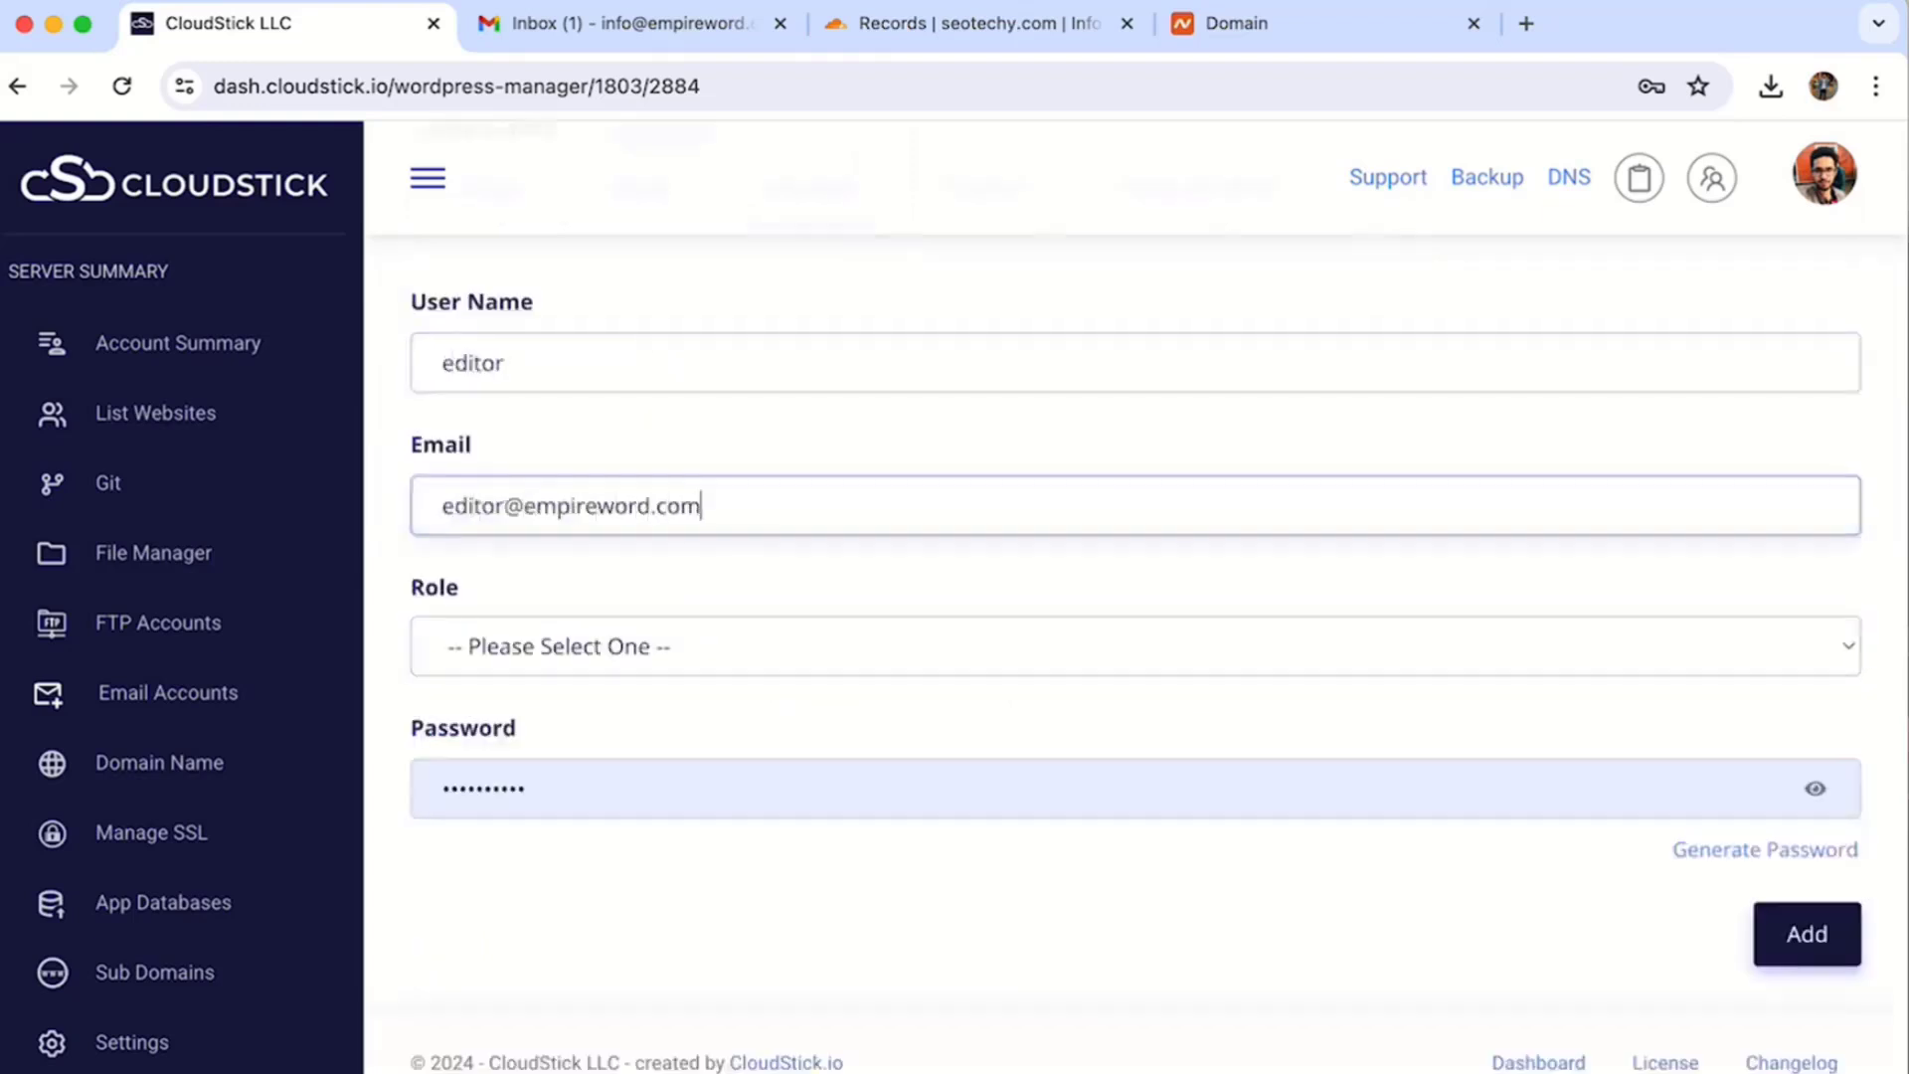
pyautogui.click(618, 653)
pyautogui.click(518, 789)
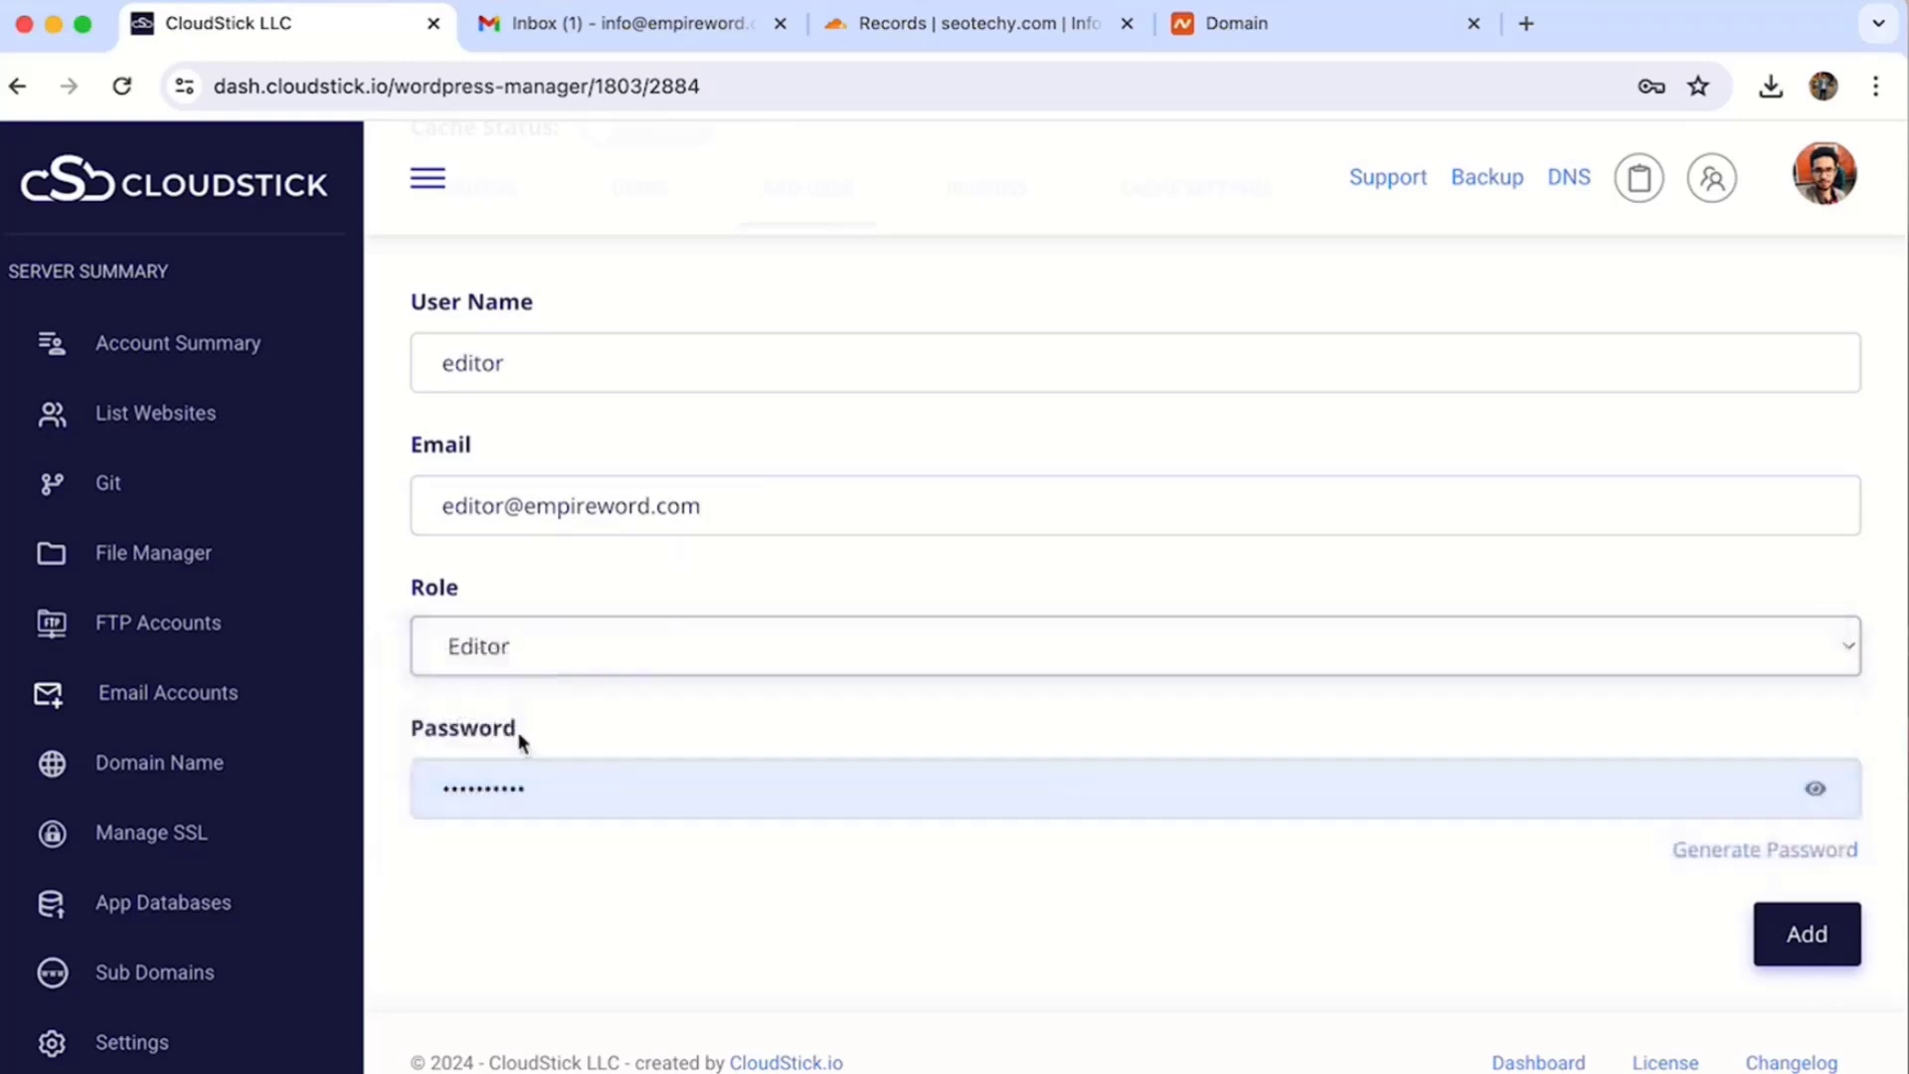
pyautogui.doubleClick(507, 790)
pyautogui.press('super+v')
pyautogui.click(1819, 943)
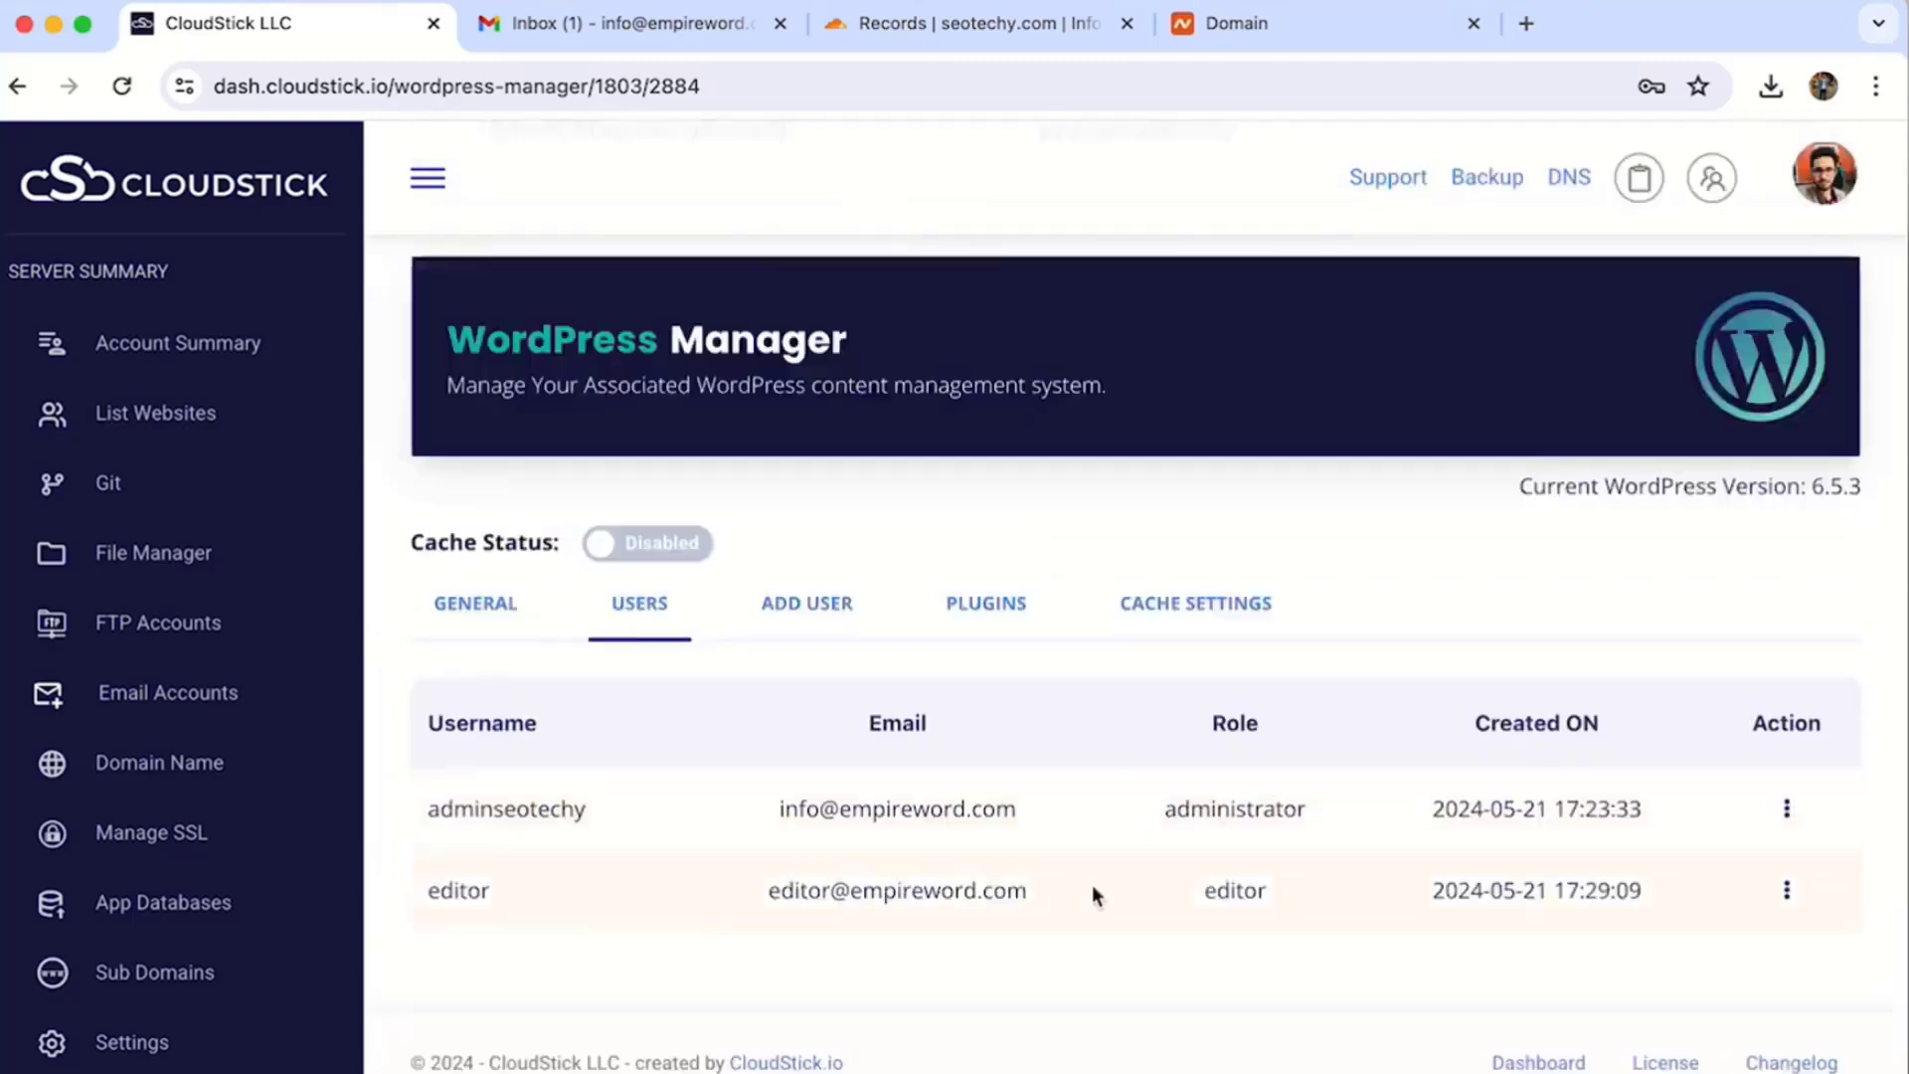
# - Switch Cache Status to Enabled, with 100M memory zone, 2G maximum size and 60M inactive period
pyautogui.click(972, 603)
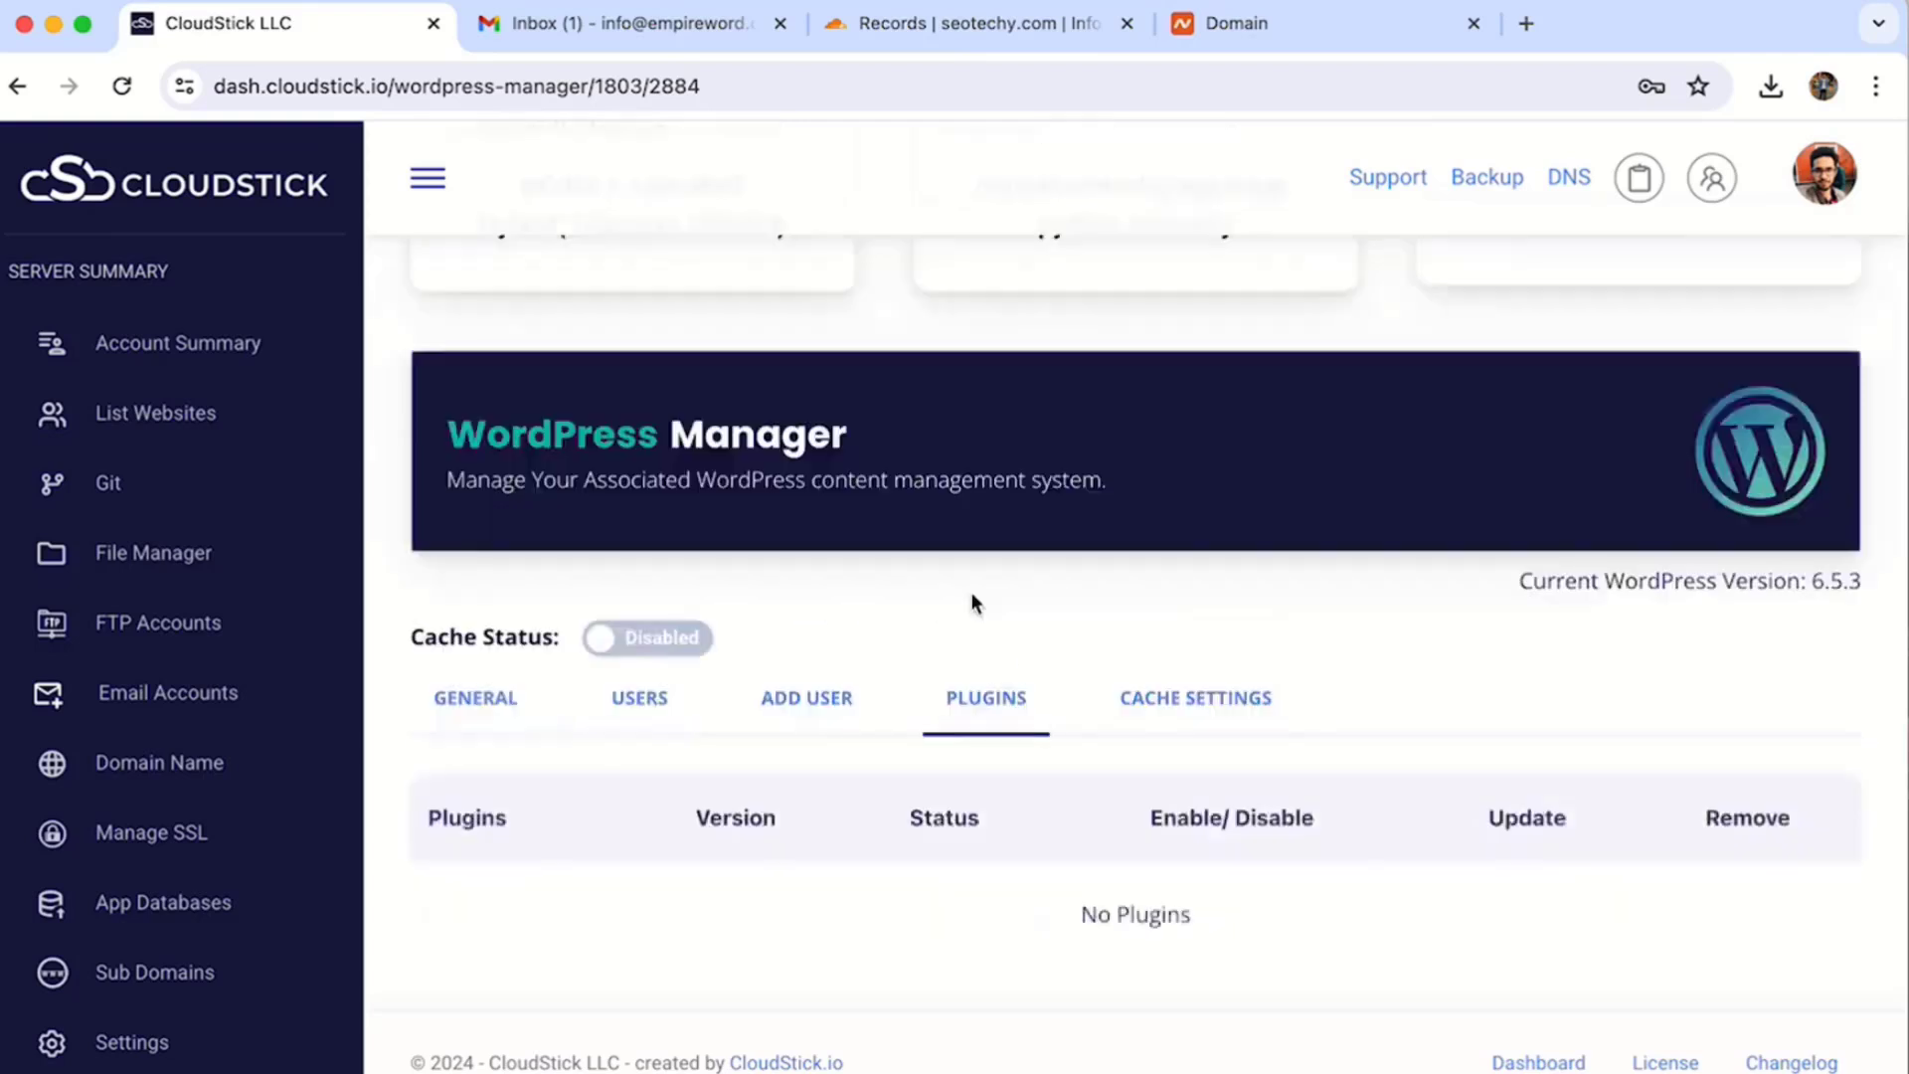
pyautogui.scroll(-2, 973, 603)
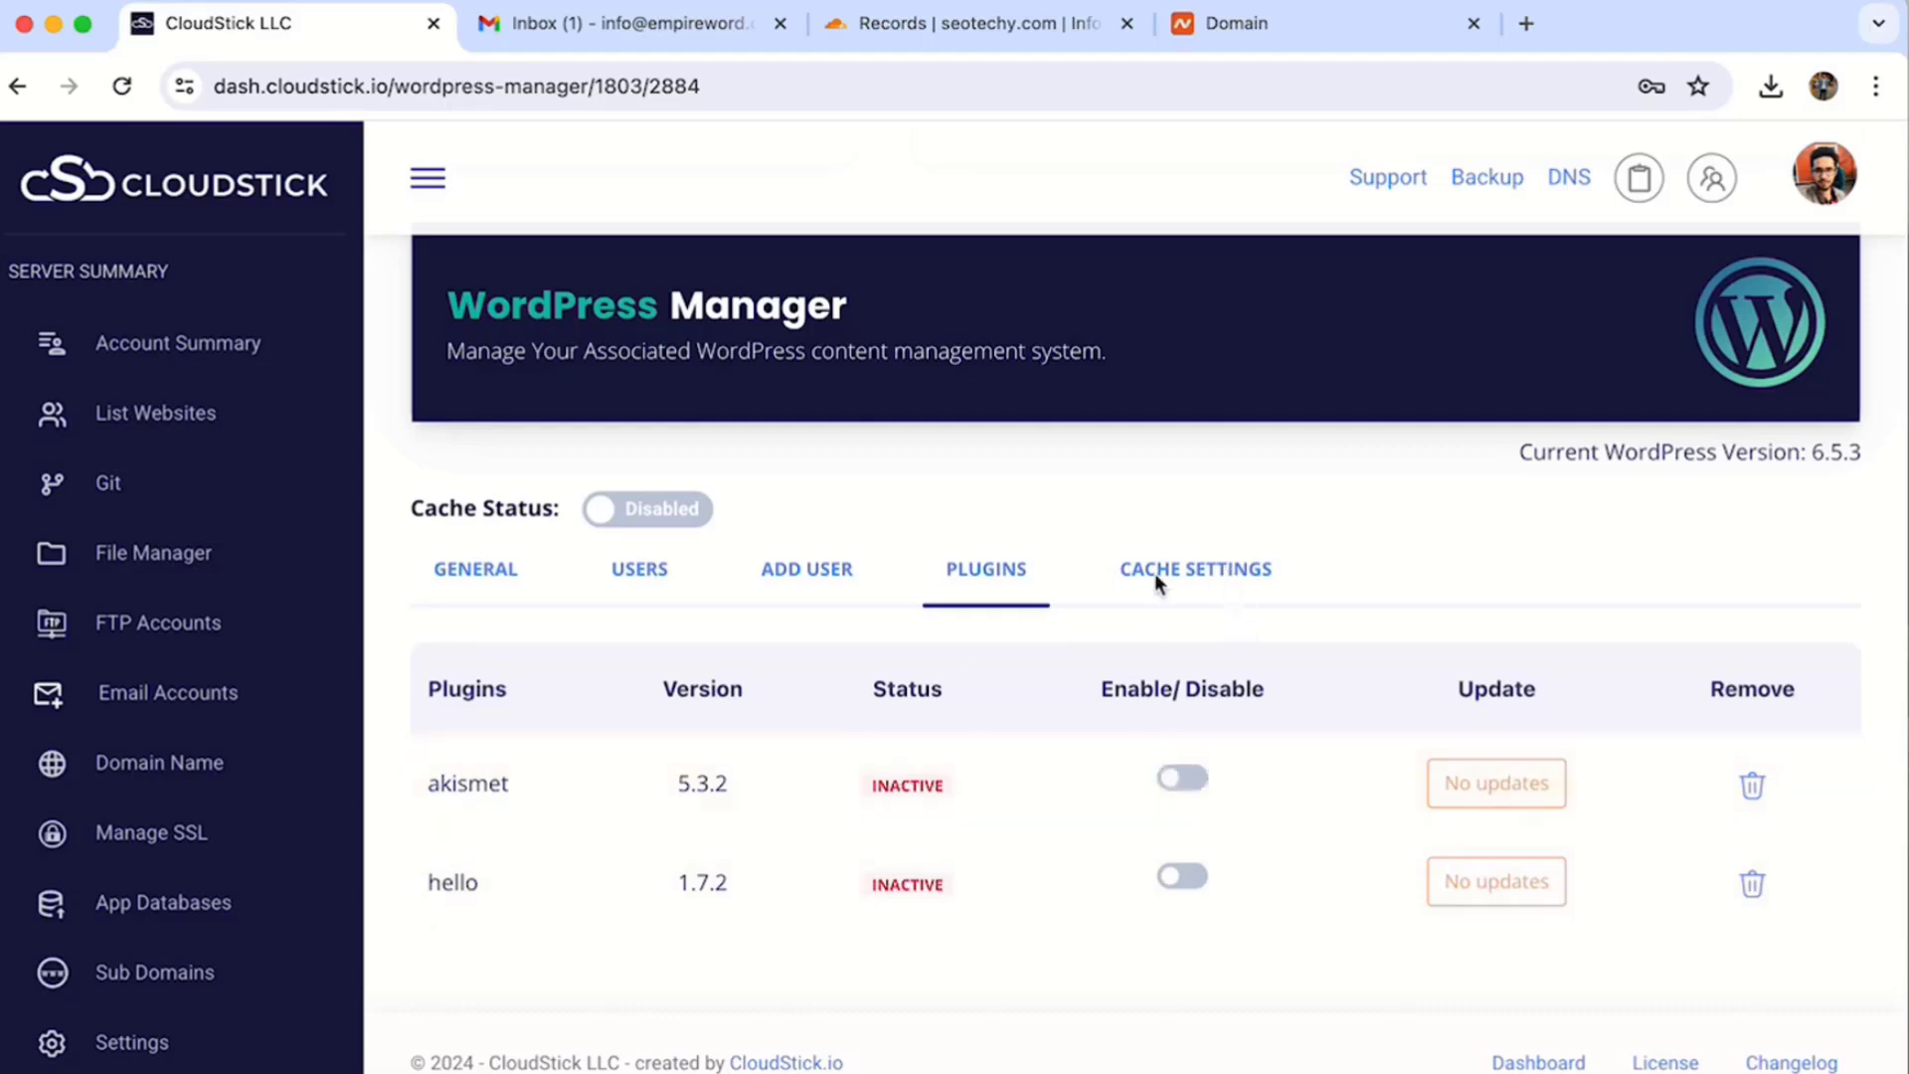
pyautogui.tripleClick(1192, 558)
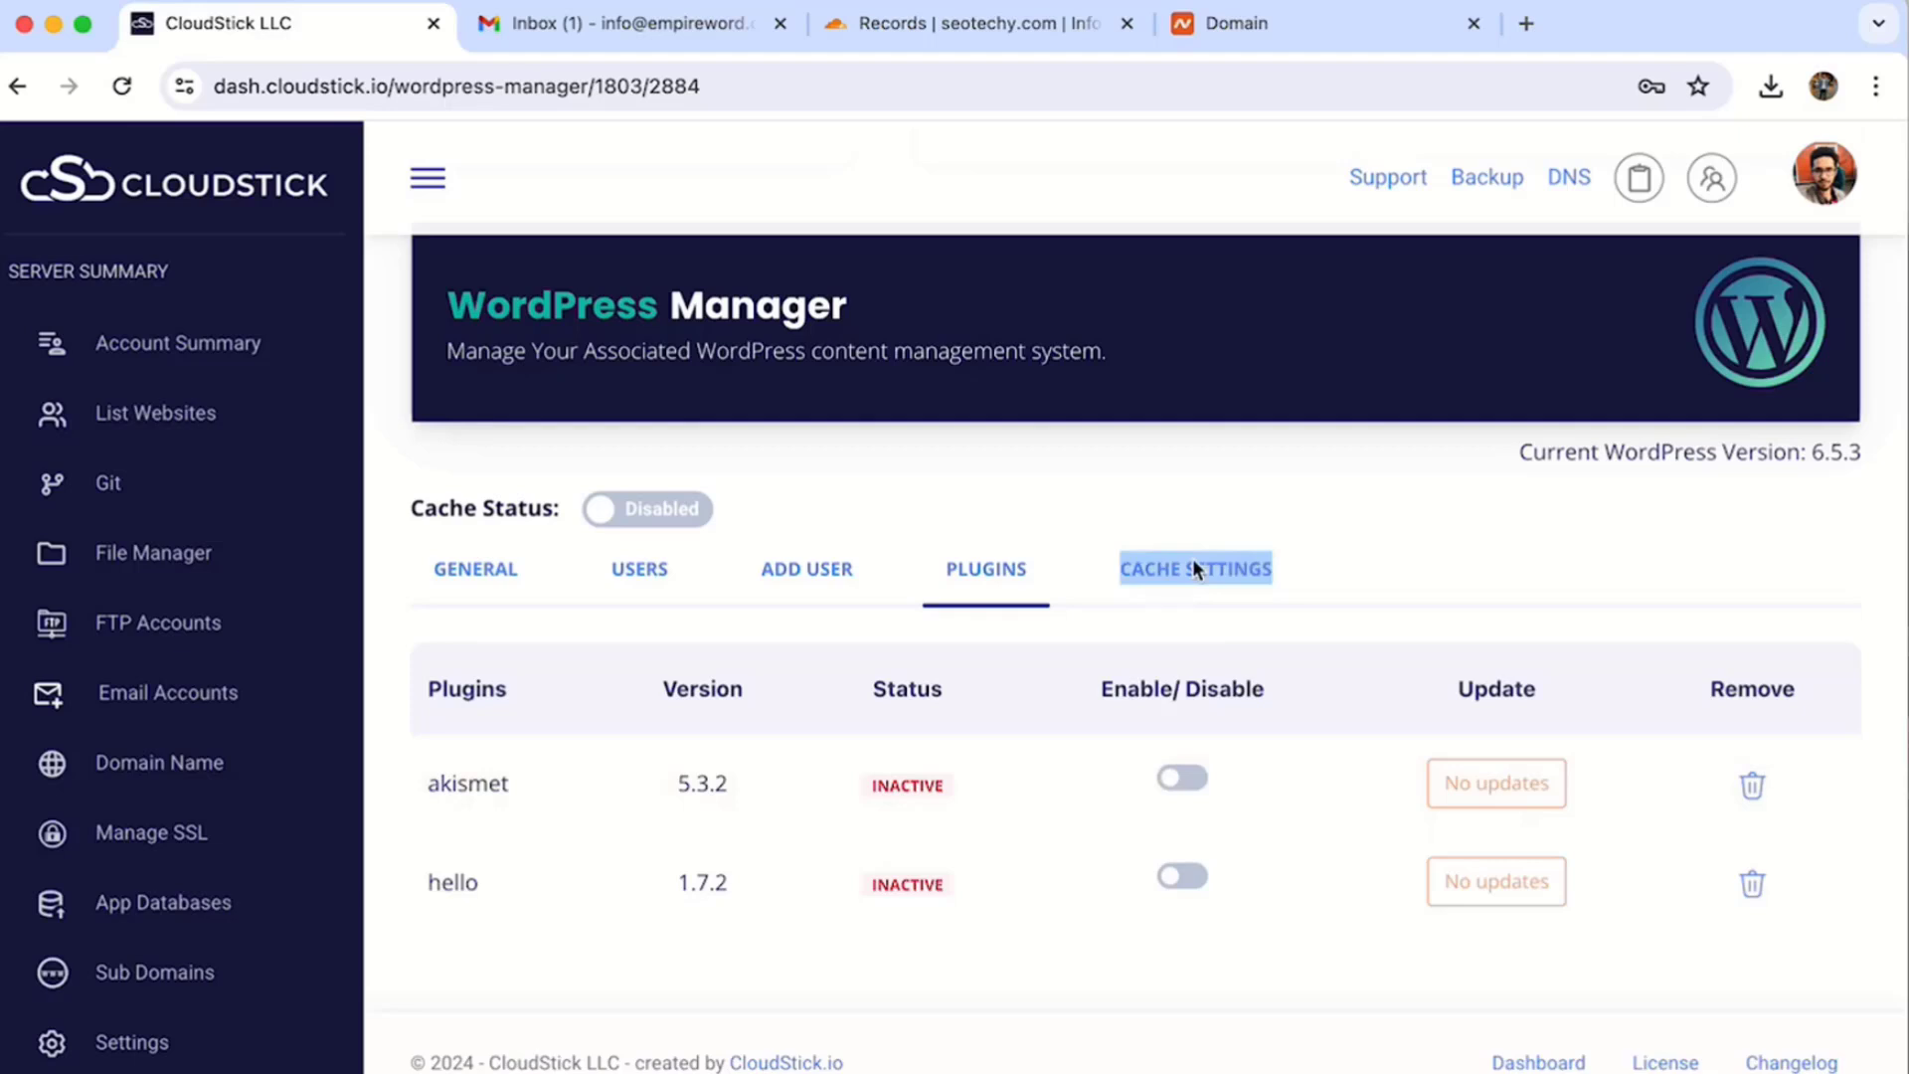
pyautogui.click(1140, 564)
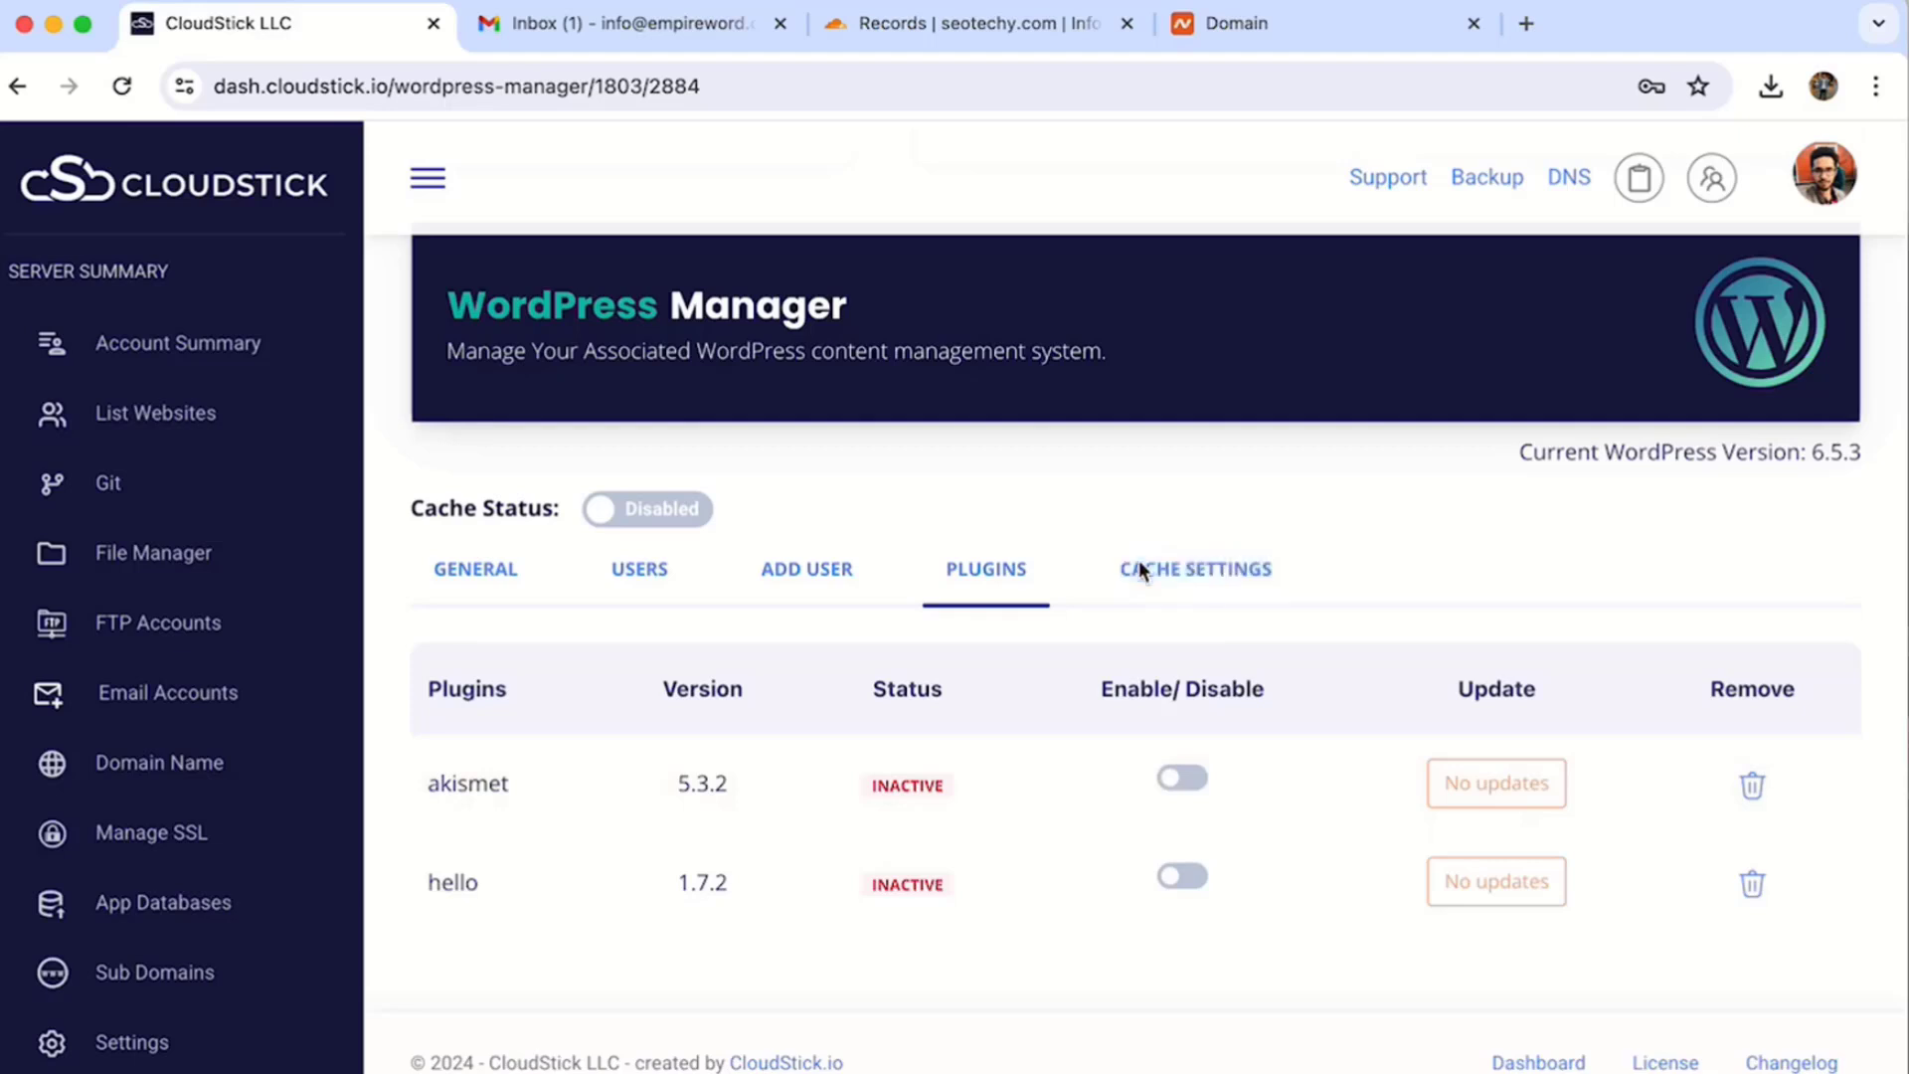
pyautogui.click(653, 515)
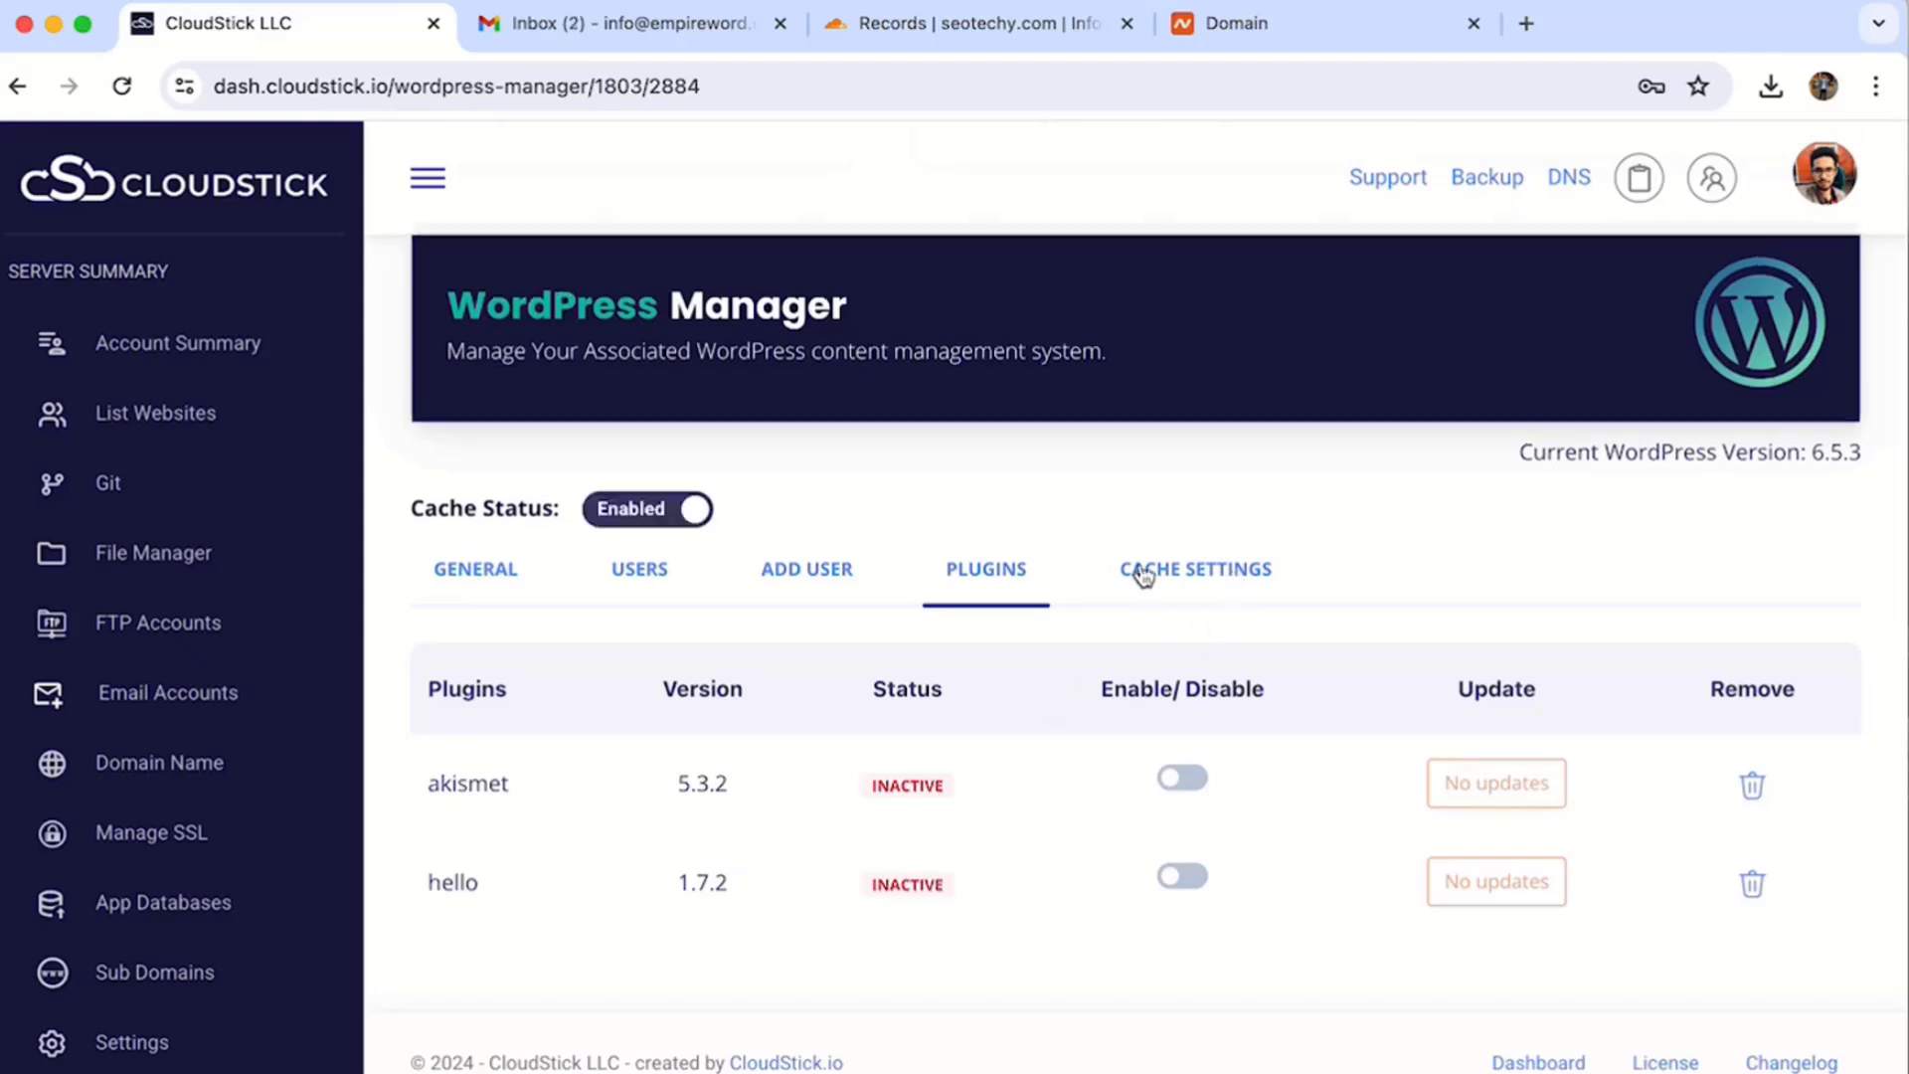
pyautogui.click(1214, 587)
# - Append /homepage/ to the cache's Exclude URIs list and update the cache settings
pyautogui.scroll(-5, 919, 702)
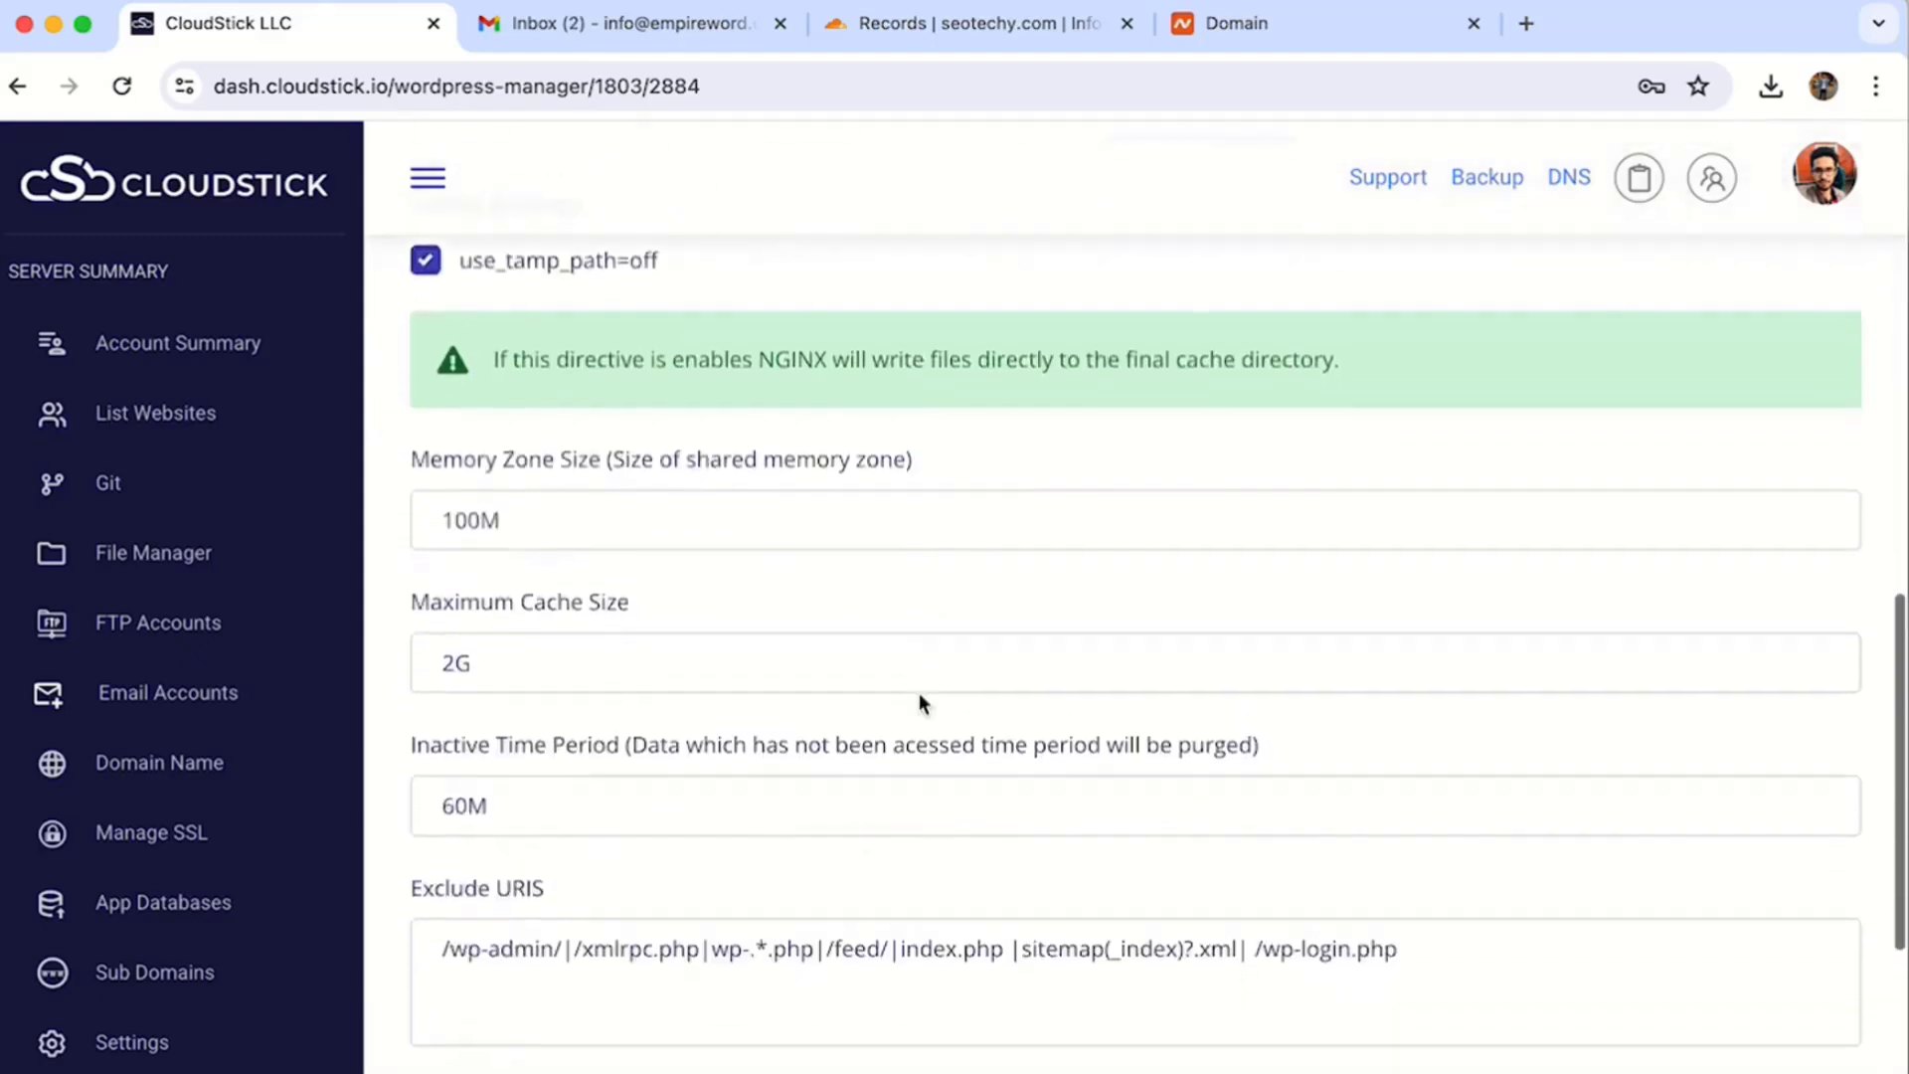
pyautogui.scroll(2, 919, 702)
pyautogui.scroll(3, 918, 702)
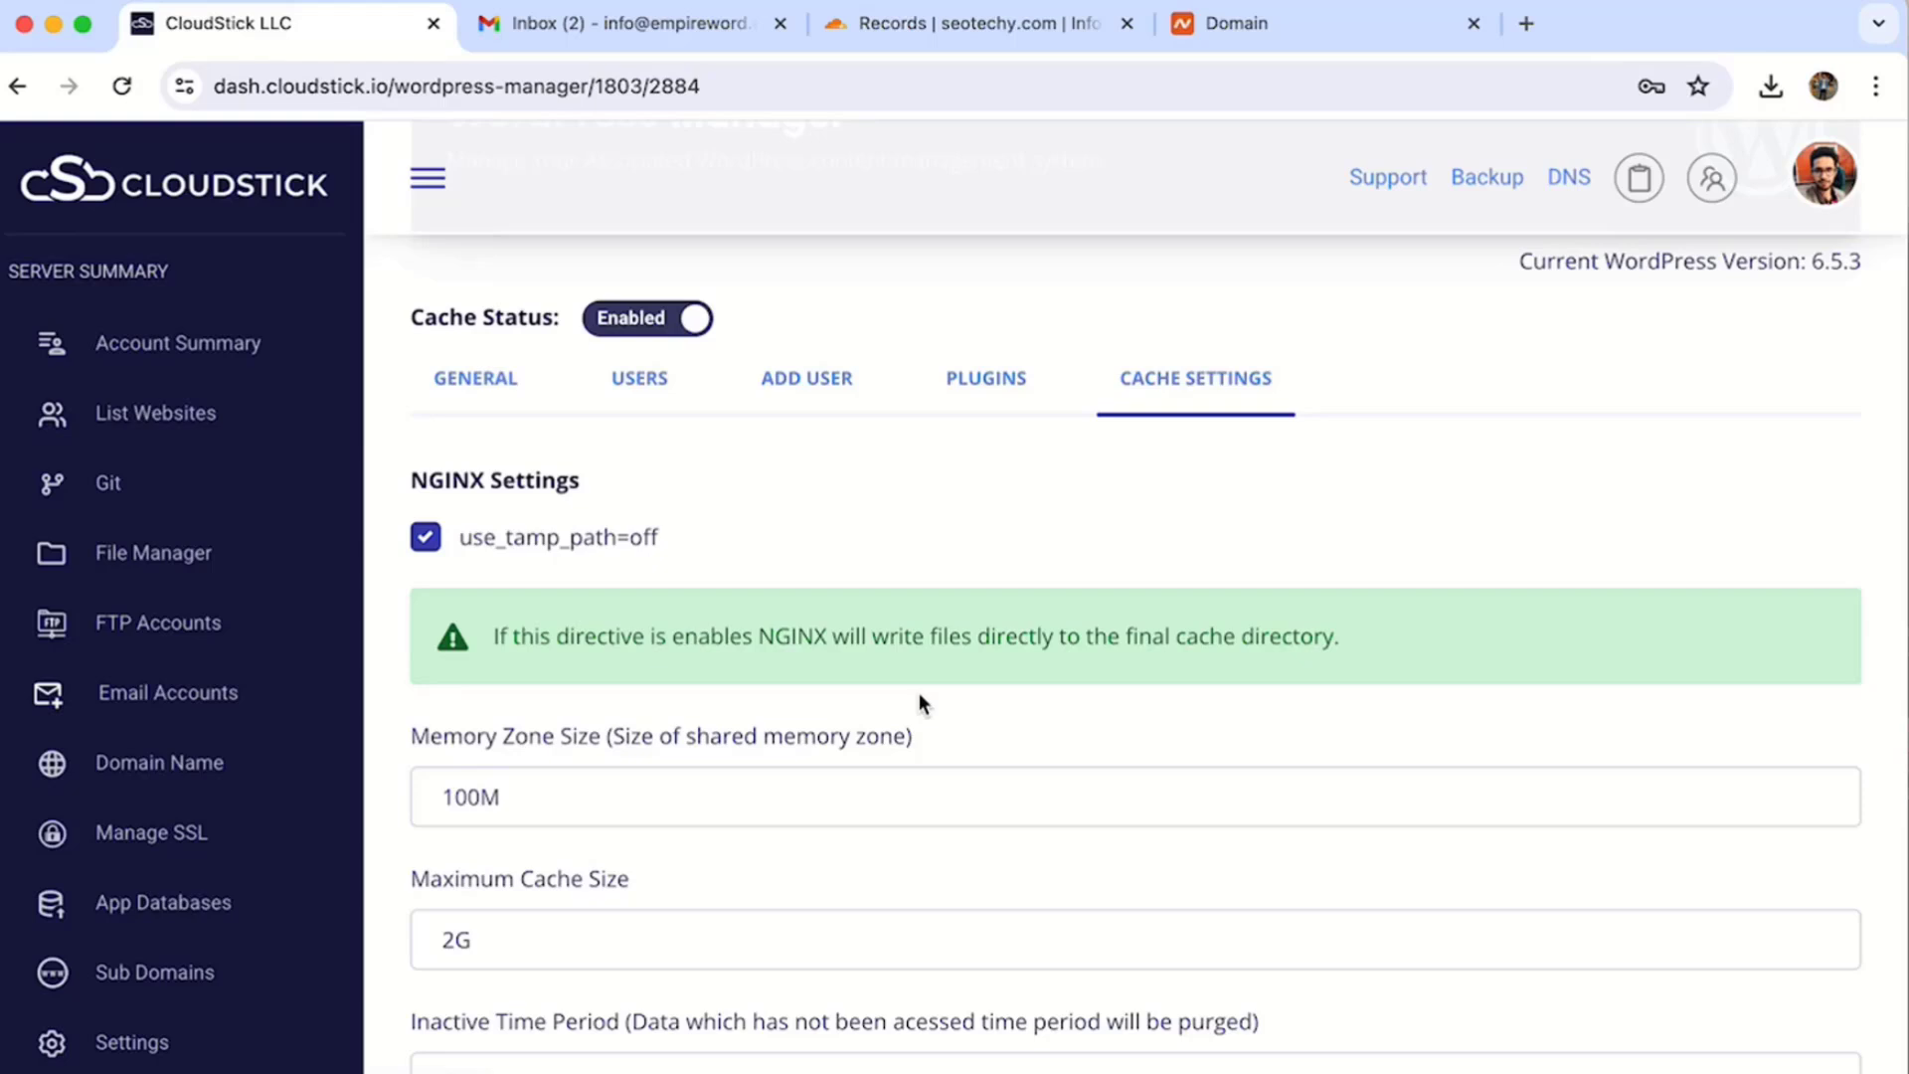
pyautogui.scroll(-4, 918, 699)
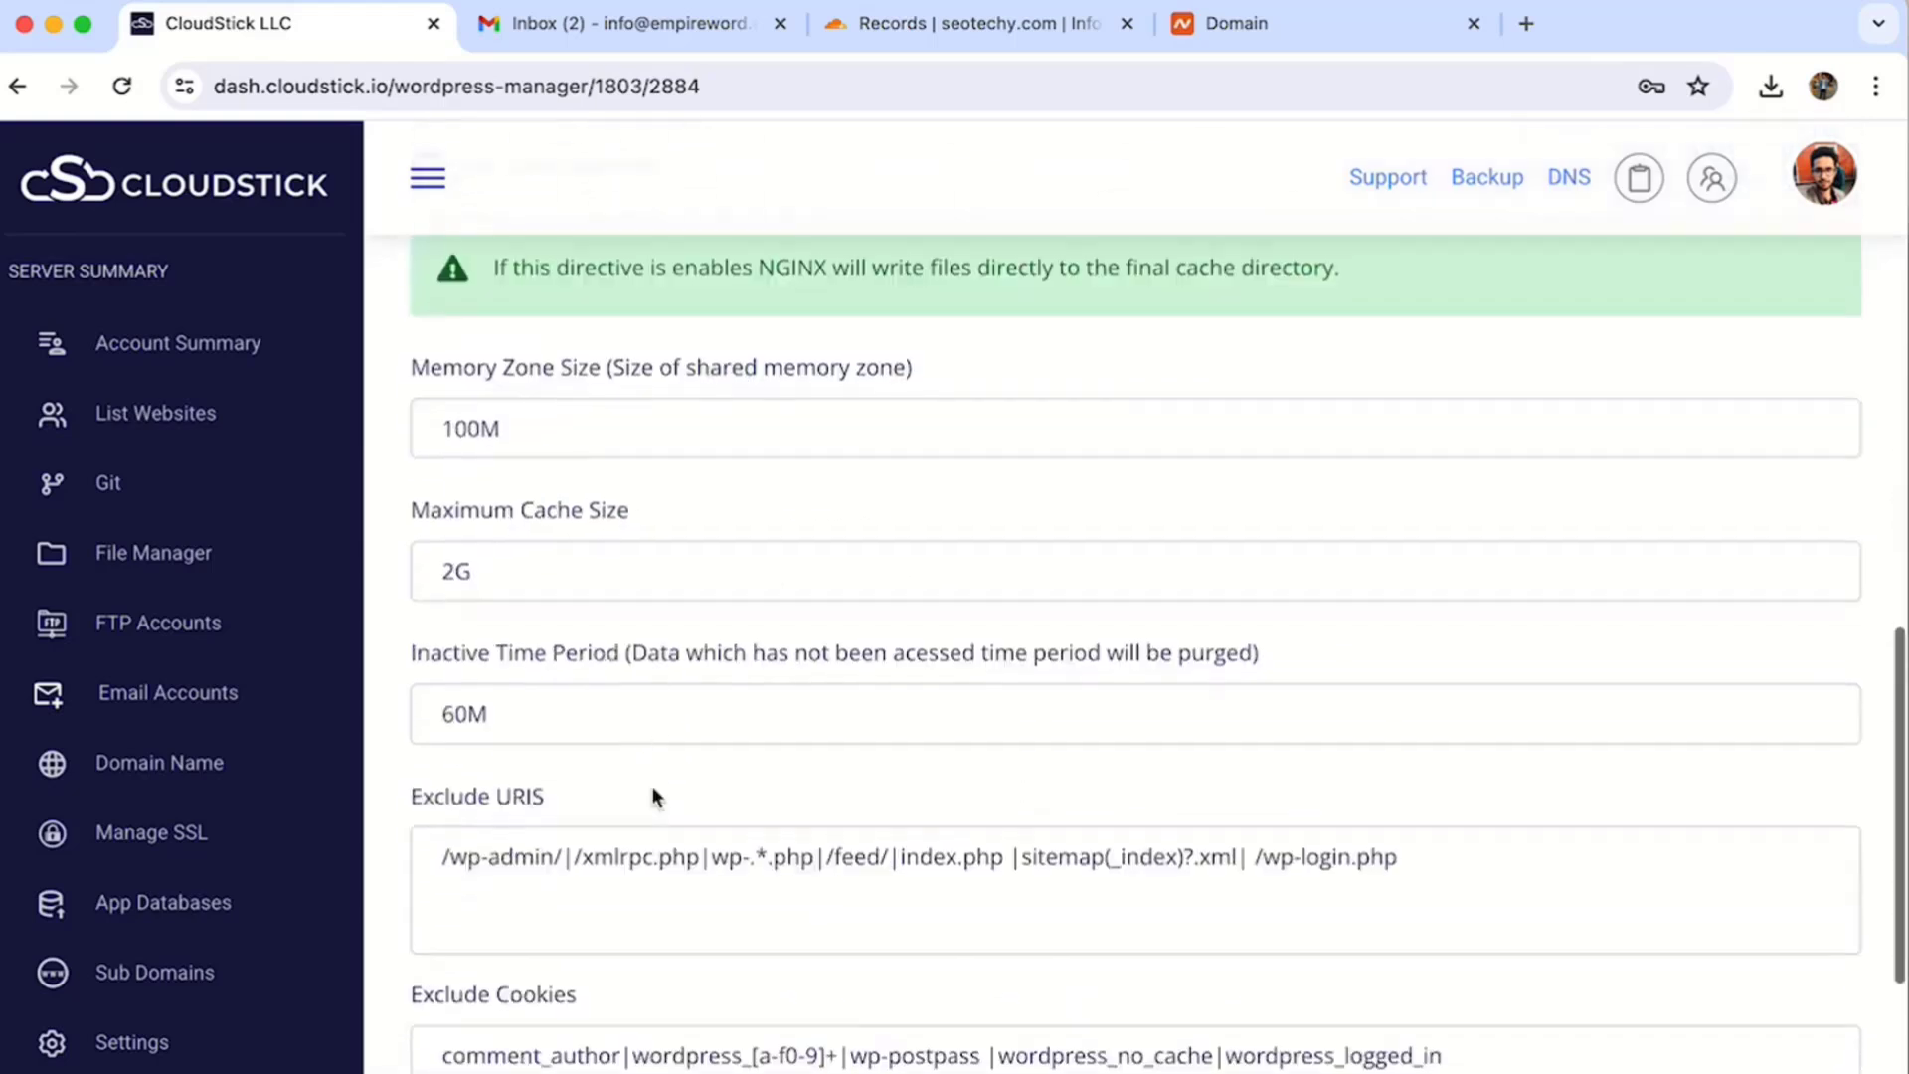
pyautogui.moveTo(440, 852); pyautogui.dragTo(573, 852)
pyautogui.click(672, 853)
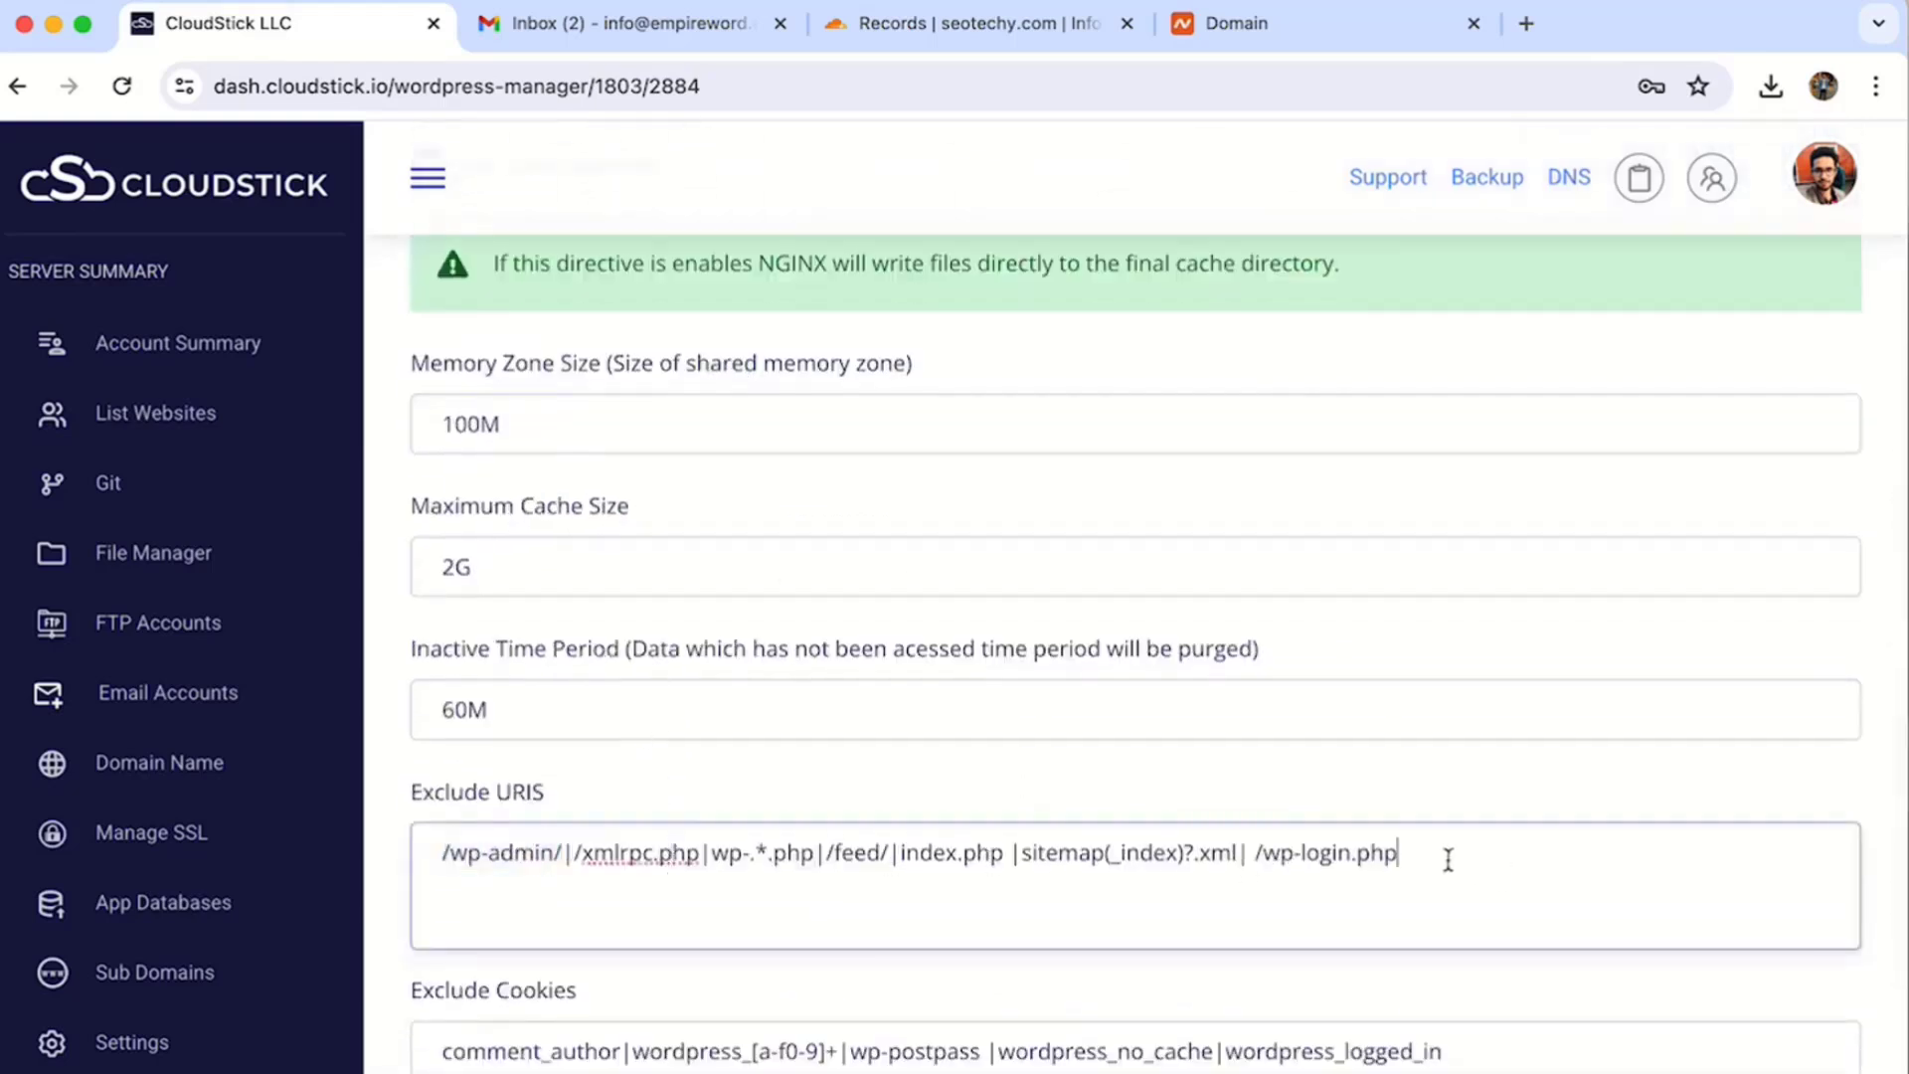
pyautogui.write('homepage')
pyautogui.click(1419, 852)
pyautogui.write('/')
pyautogui.click(1569, 853)
pyautogui.write('|')
pyautogui.click(1541, 853)
pyautogui.write('/')
pyautogui.scroll(-5, 1539, 895)
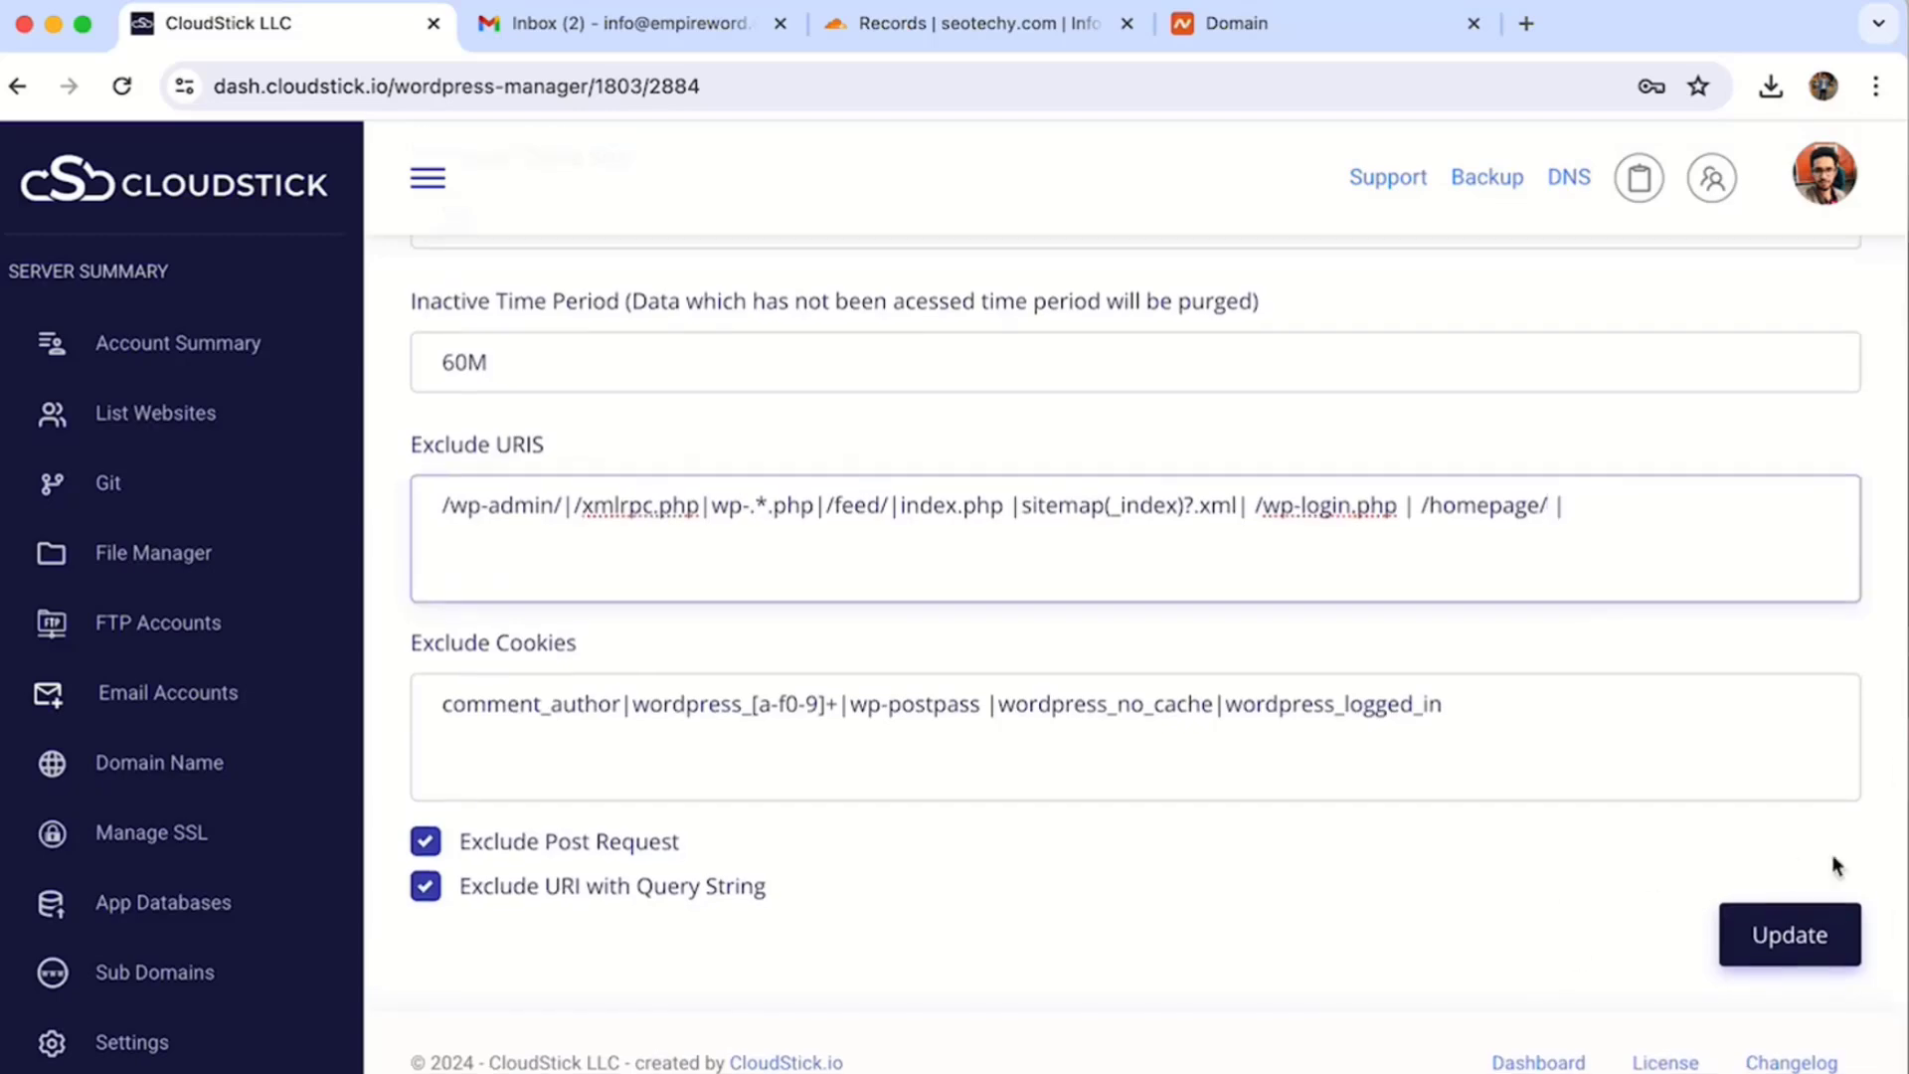
pyautogui.click(1795, 928)
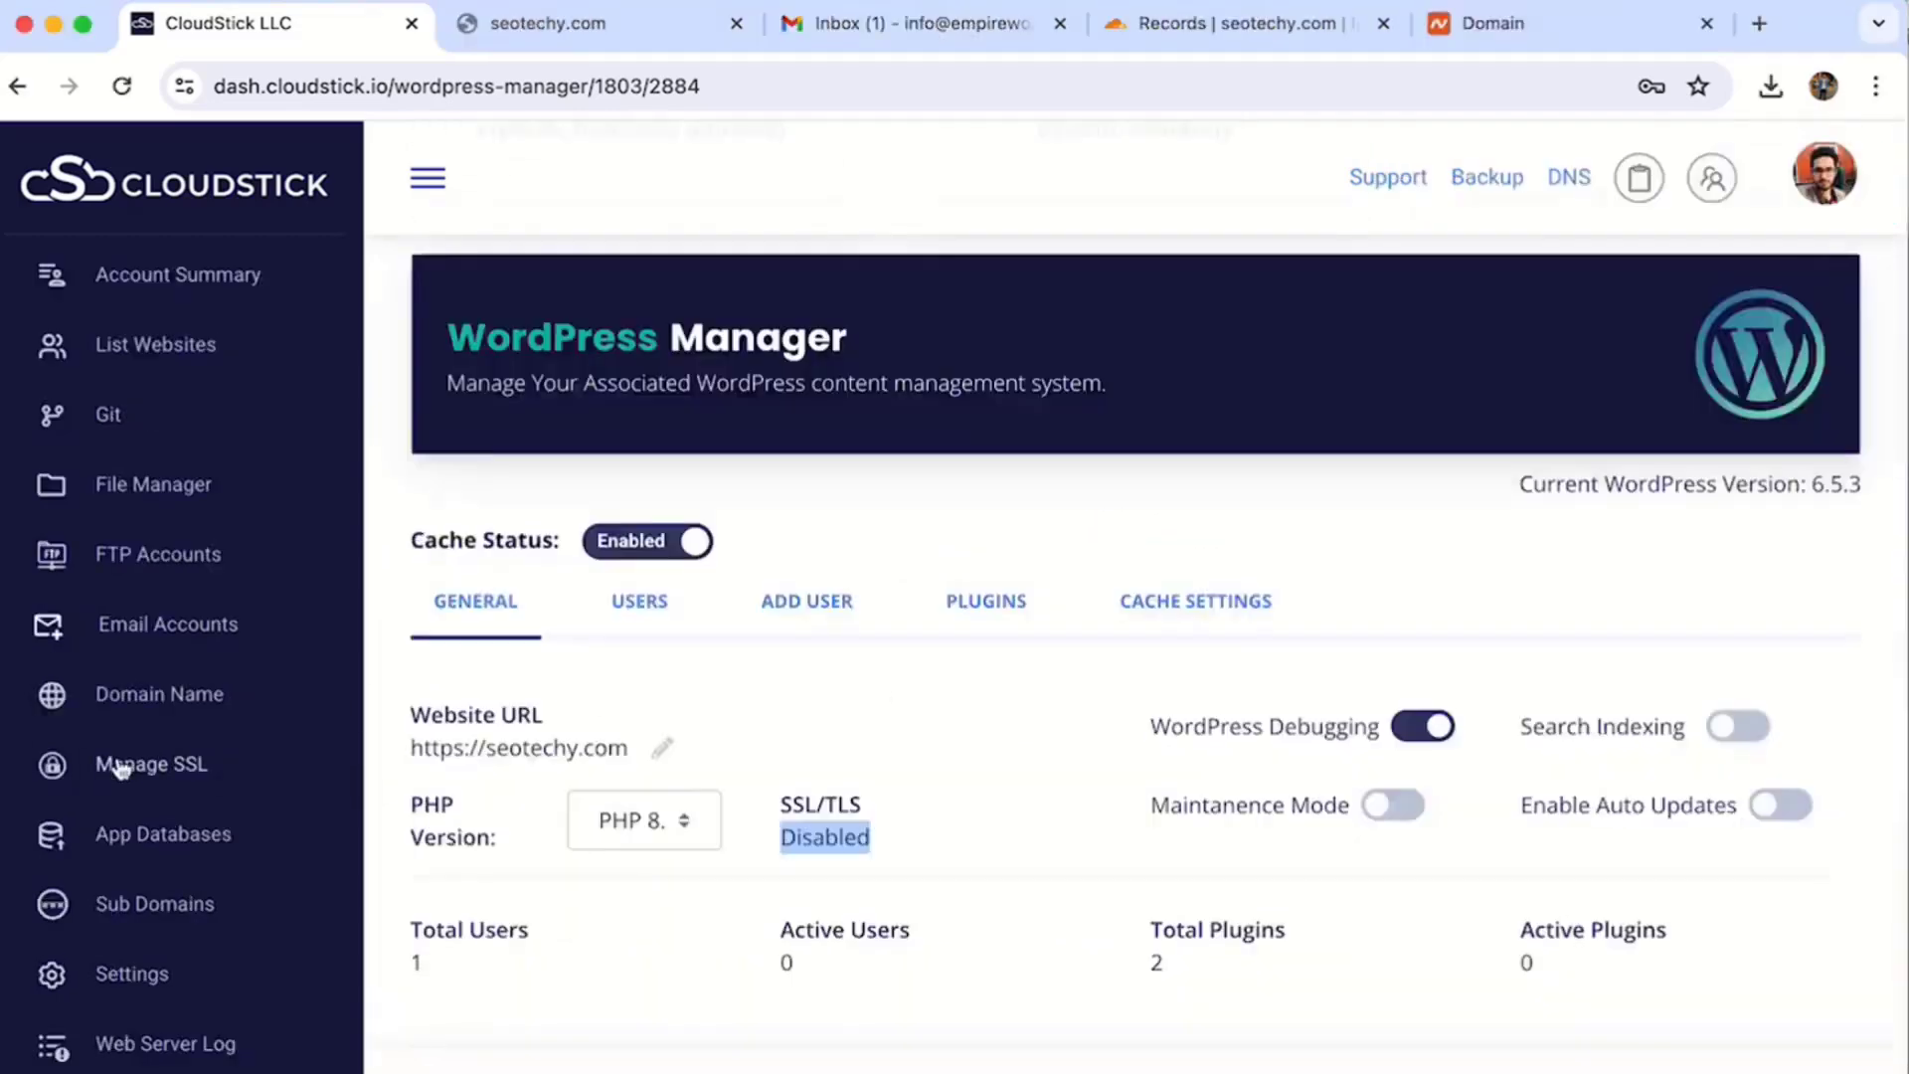
# - Start a new SSL deployment for the app-pydzm-seotechy web app
pyautogui.click(100, 768)
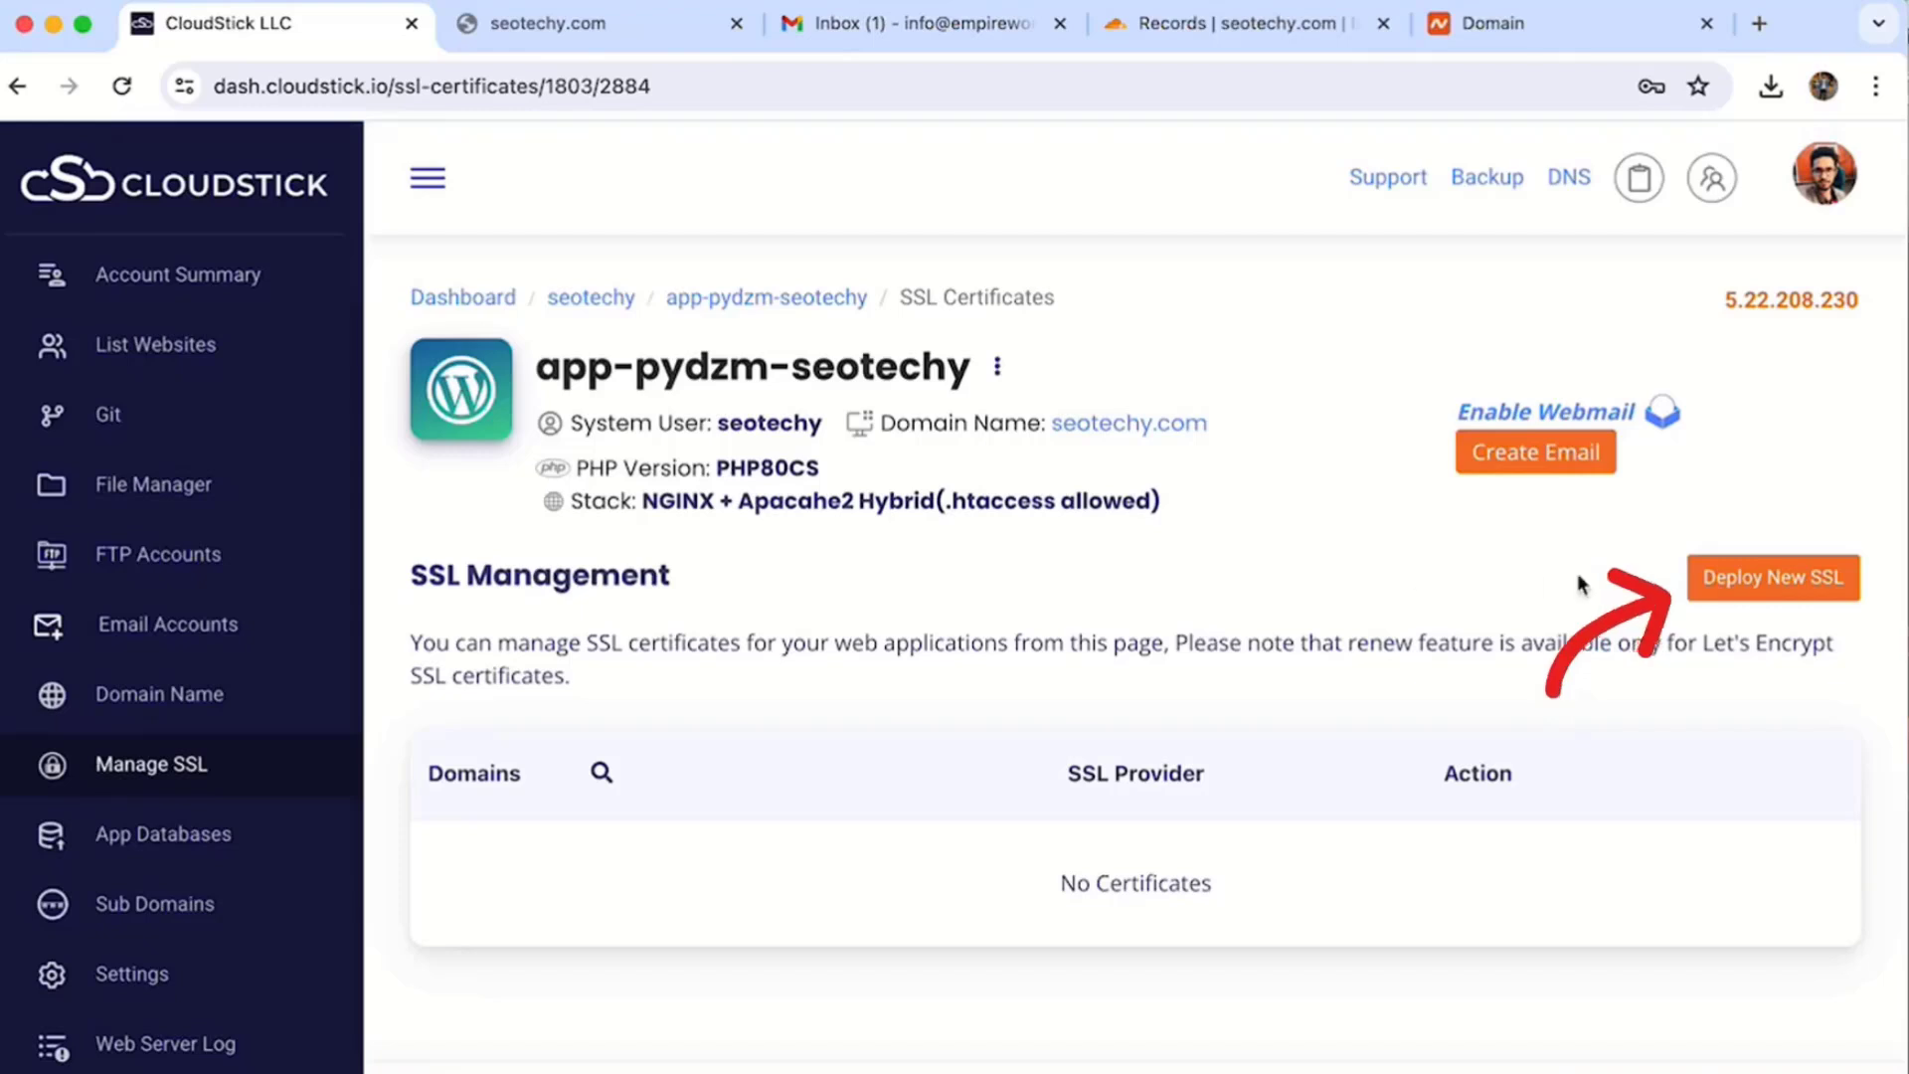
pyautogui.click(1784, 578)
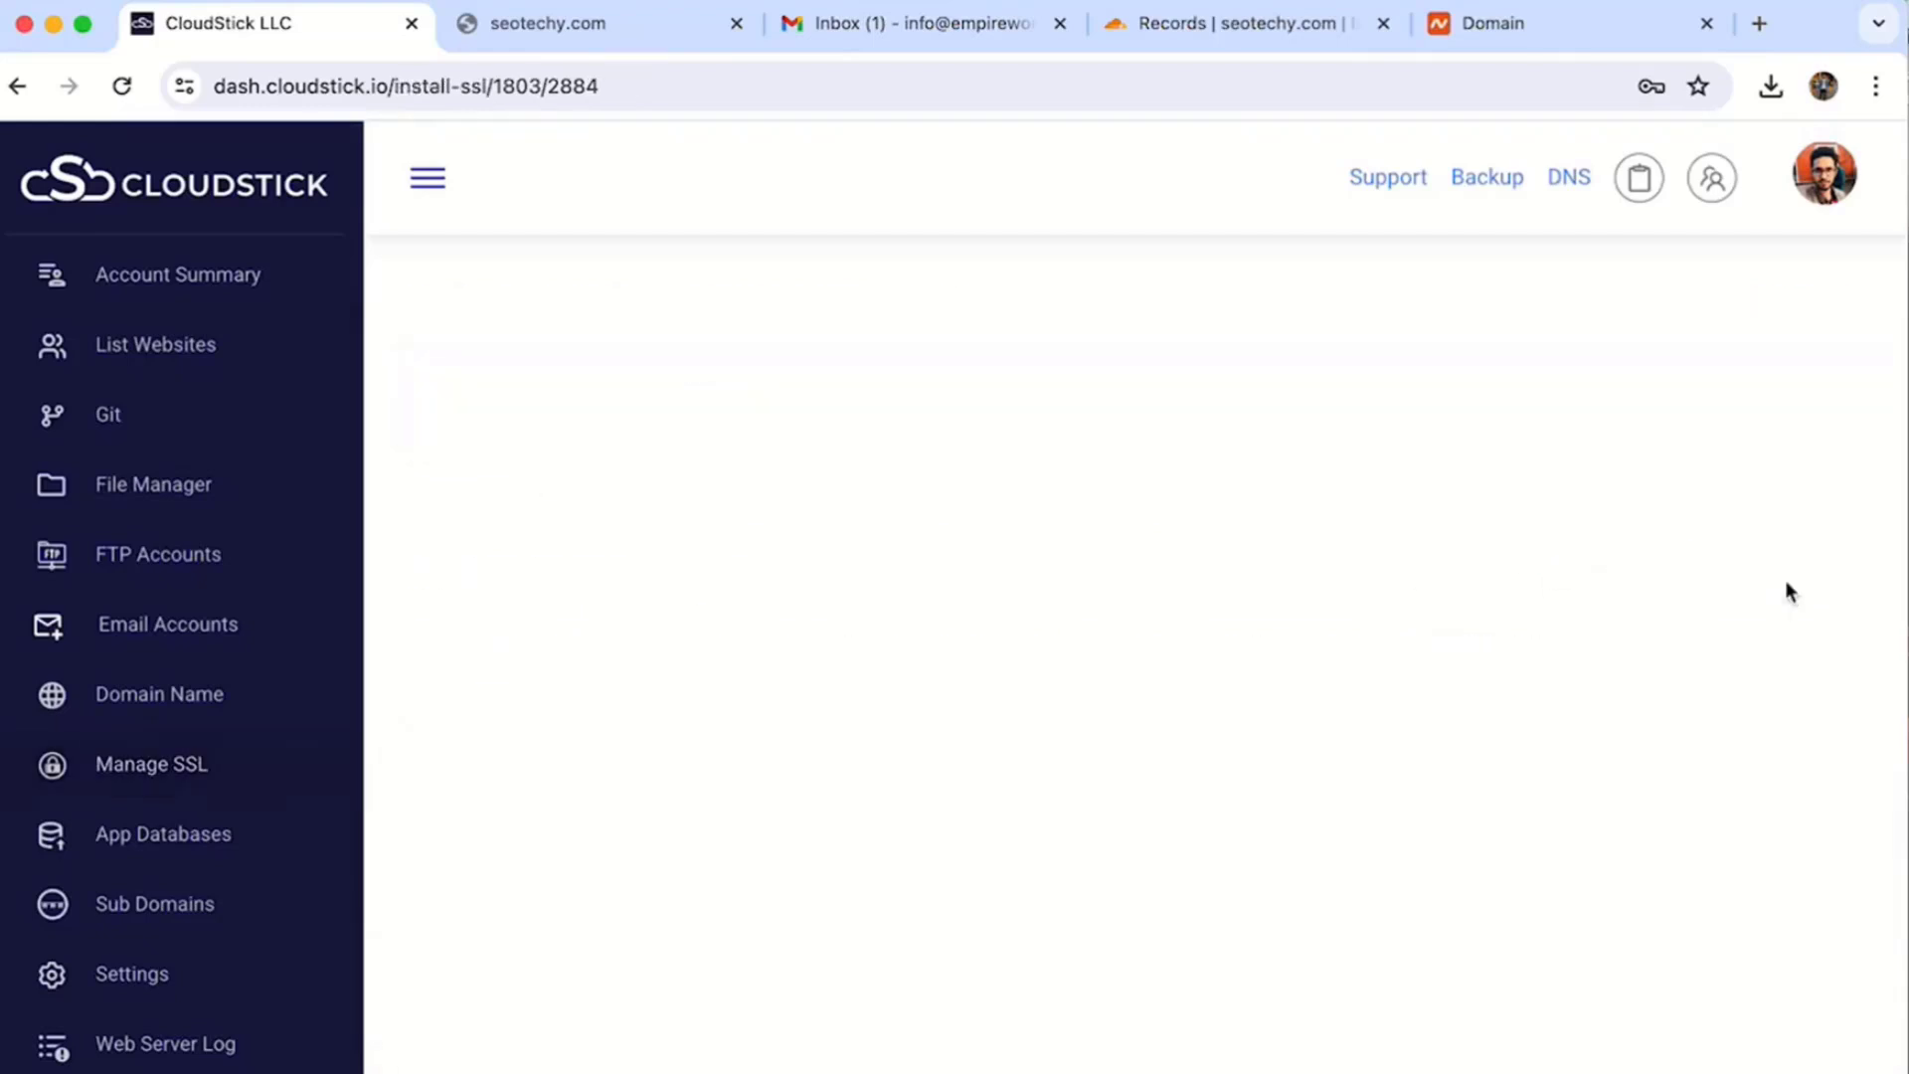
pyautogui.click(493, 852)
pyautogui.click(510, 898)
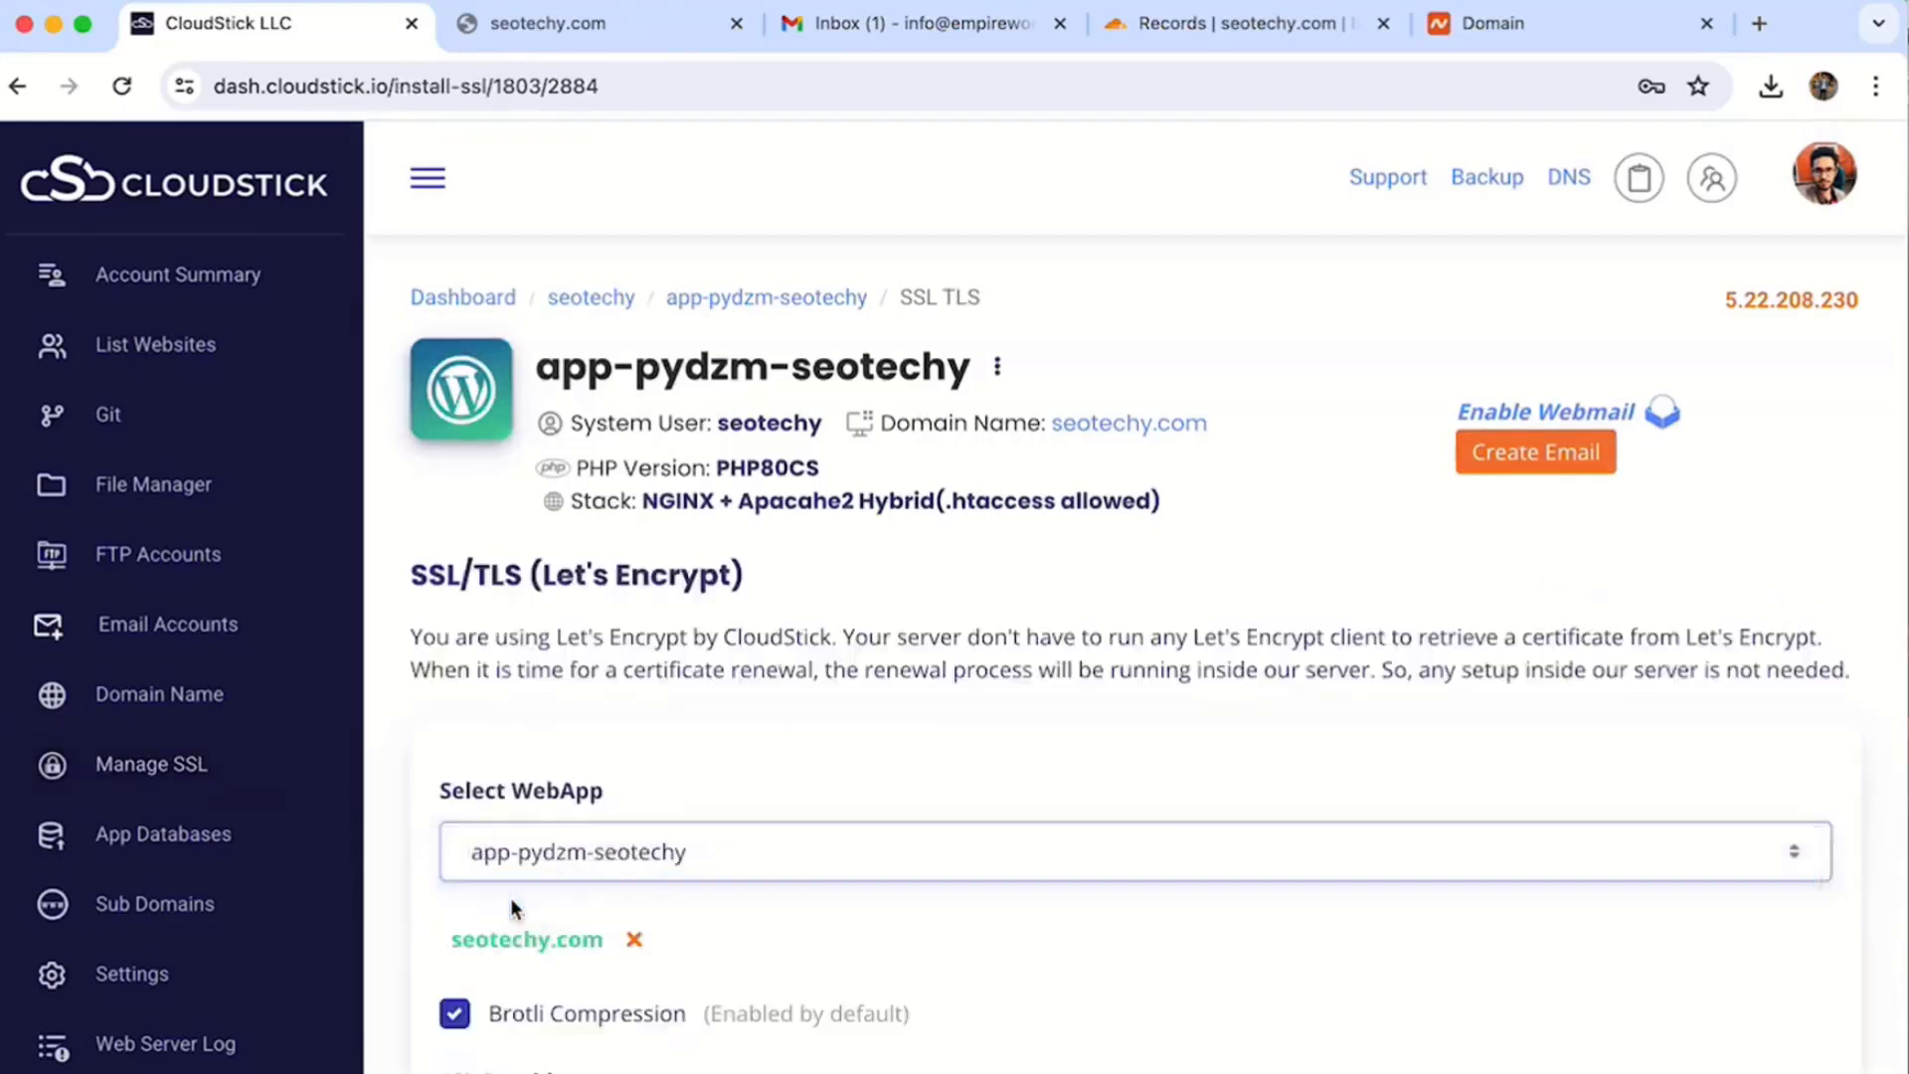
pyautogui.scroll(-2, 511, 905)
pyautogui.scroll(-5, 561, 827)
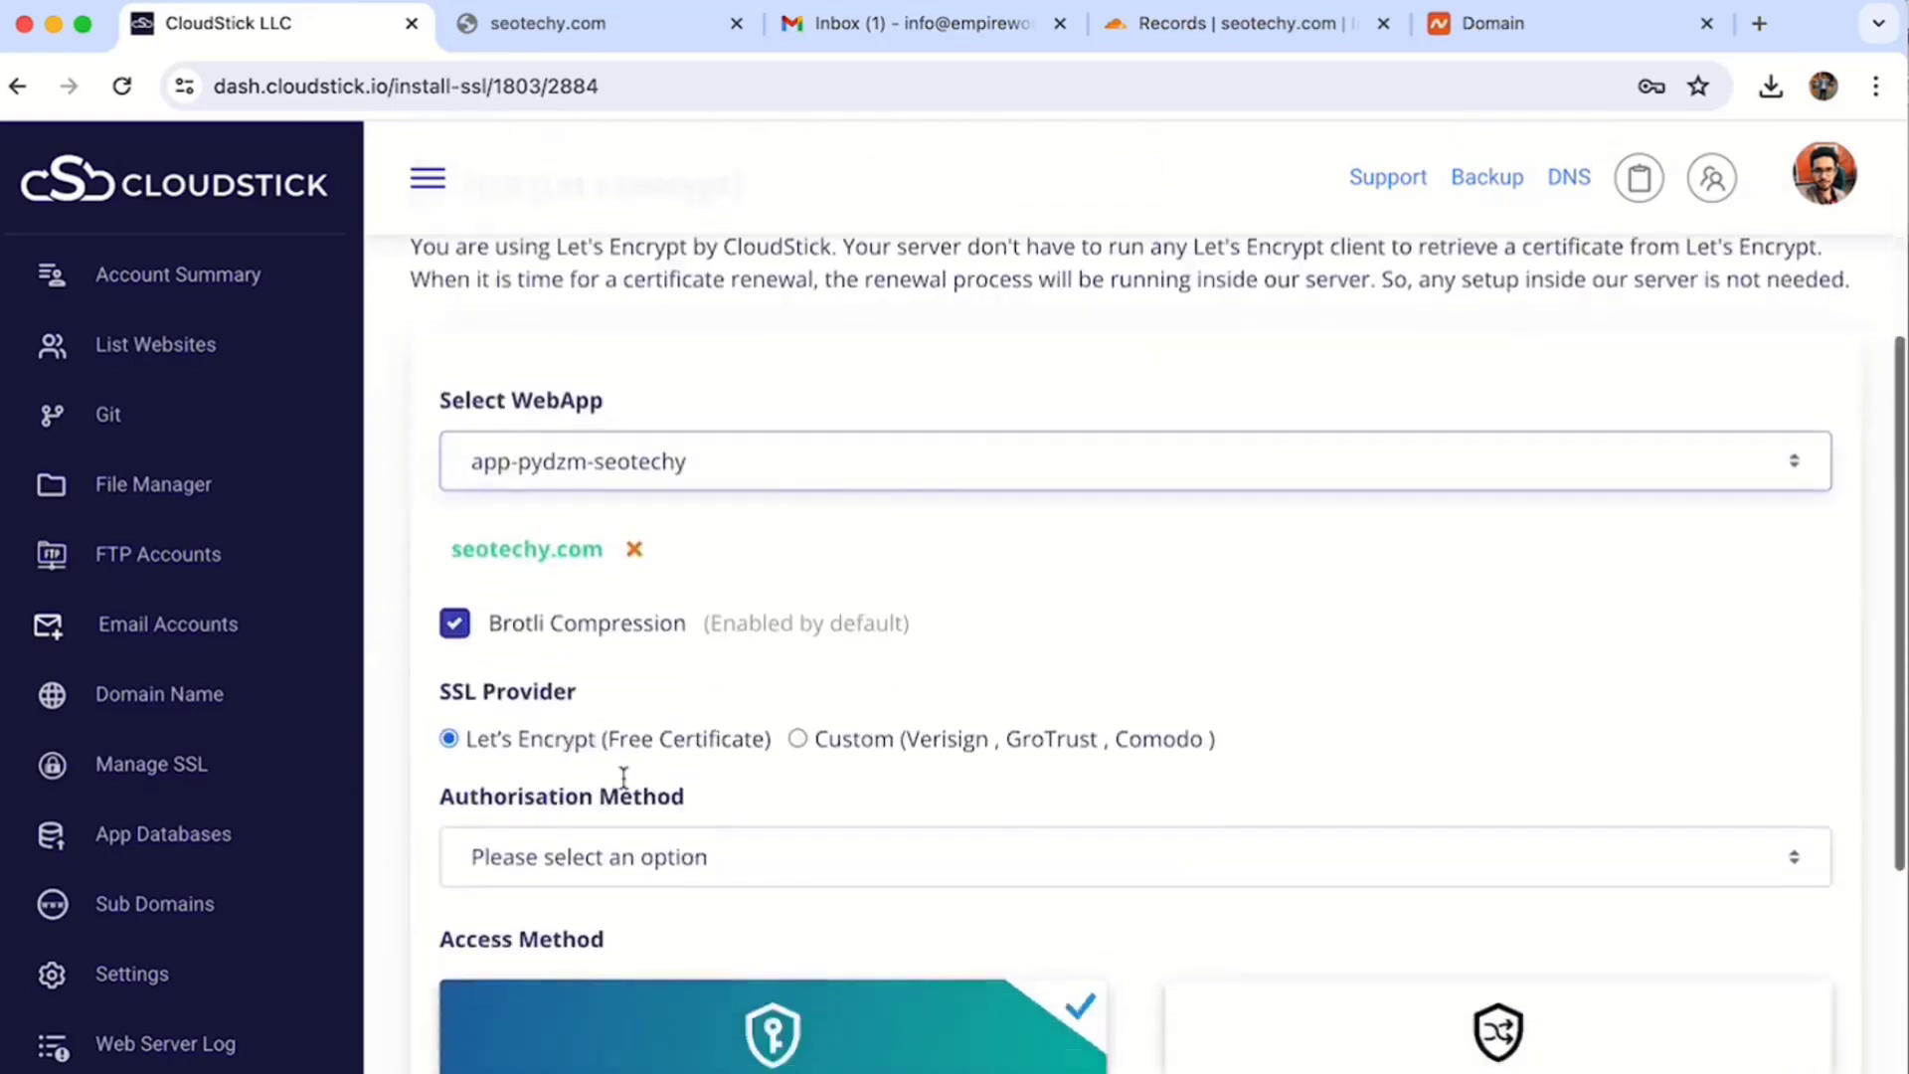
# - Deploy the Let's Encrypt certificate using DNS verification via Cloudflare info, allowing both HTTP and HTTPS
pyautogui.click(566, 860)
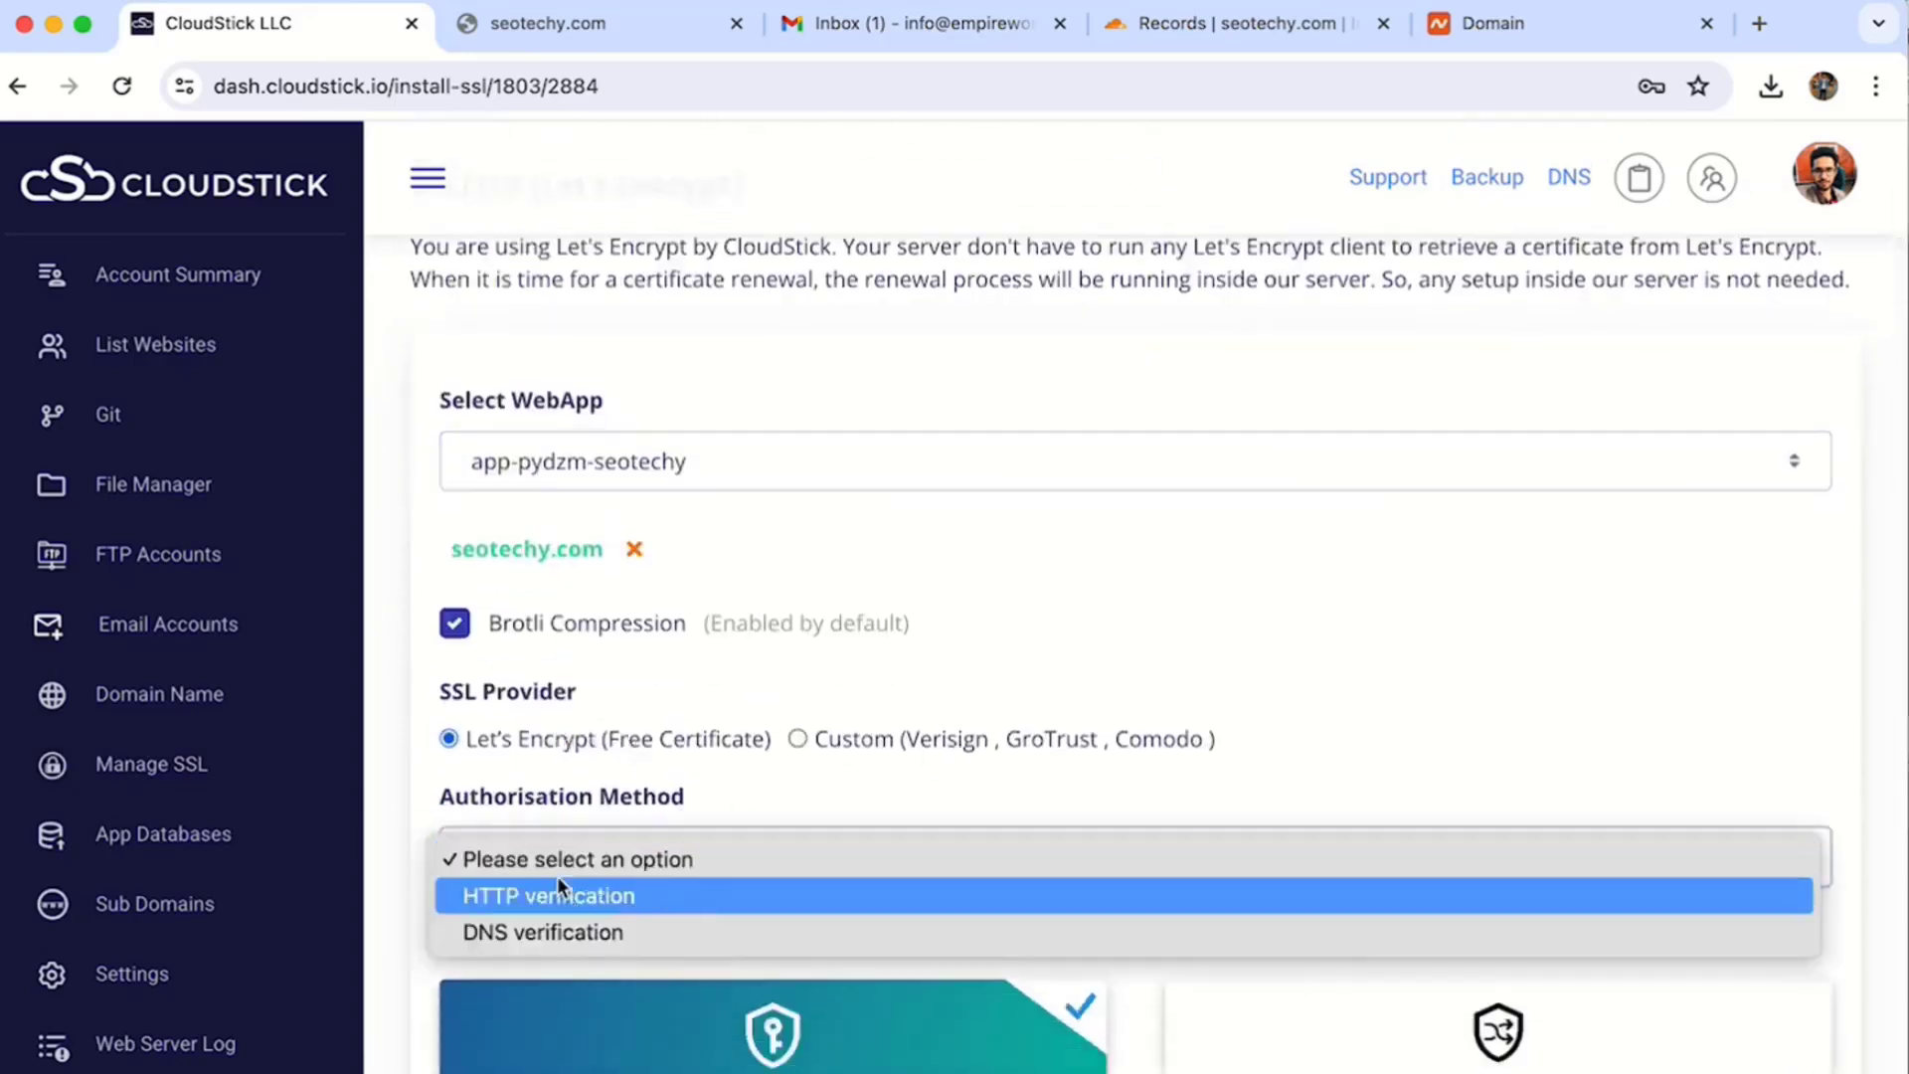
pyautogui.click(559, 898)
pyautogui.scroll(-3, 587, 758)
pyautogui.click(599, 715)
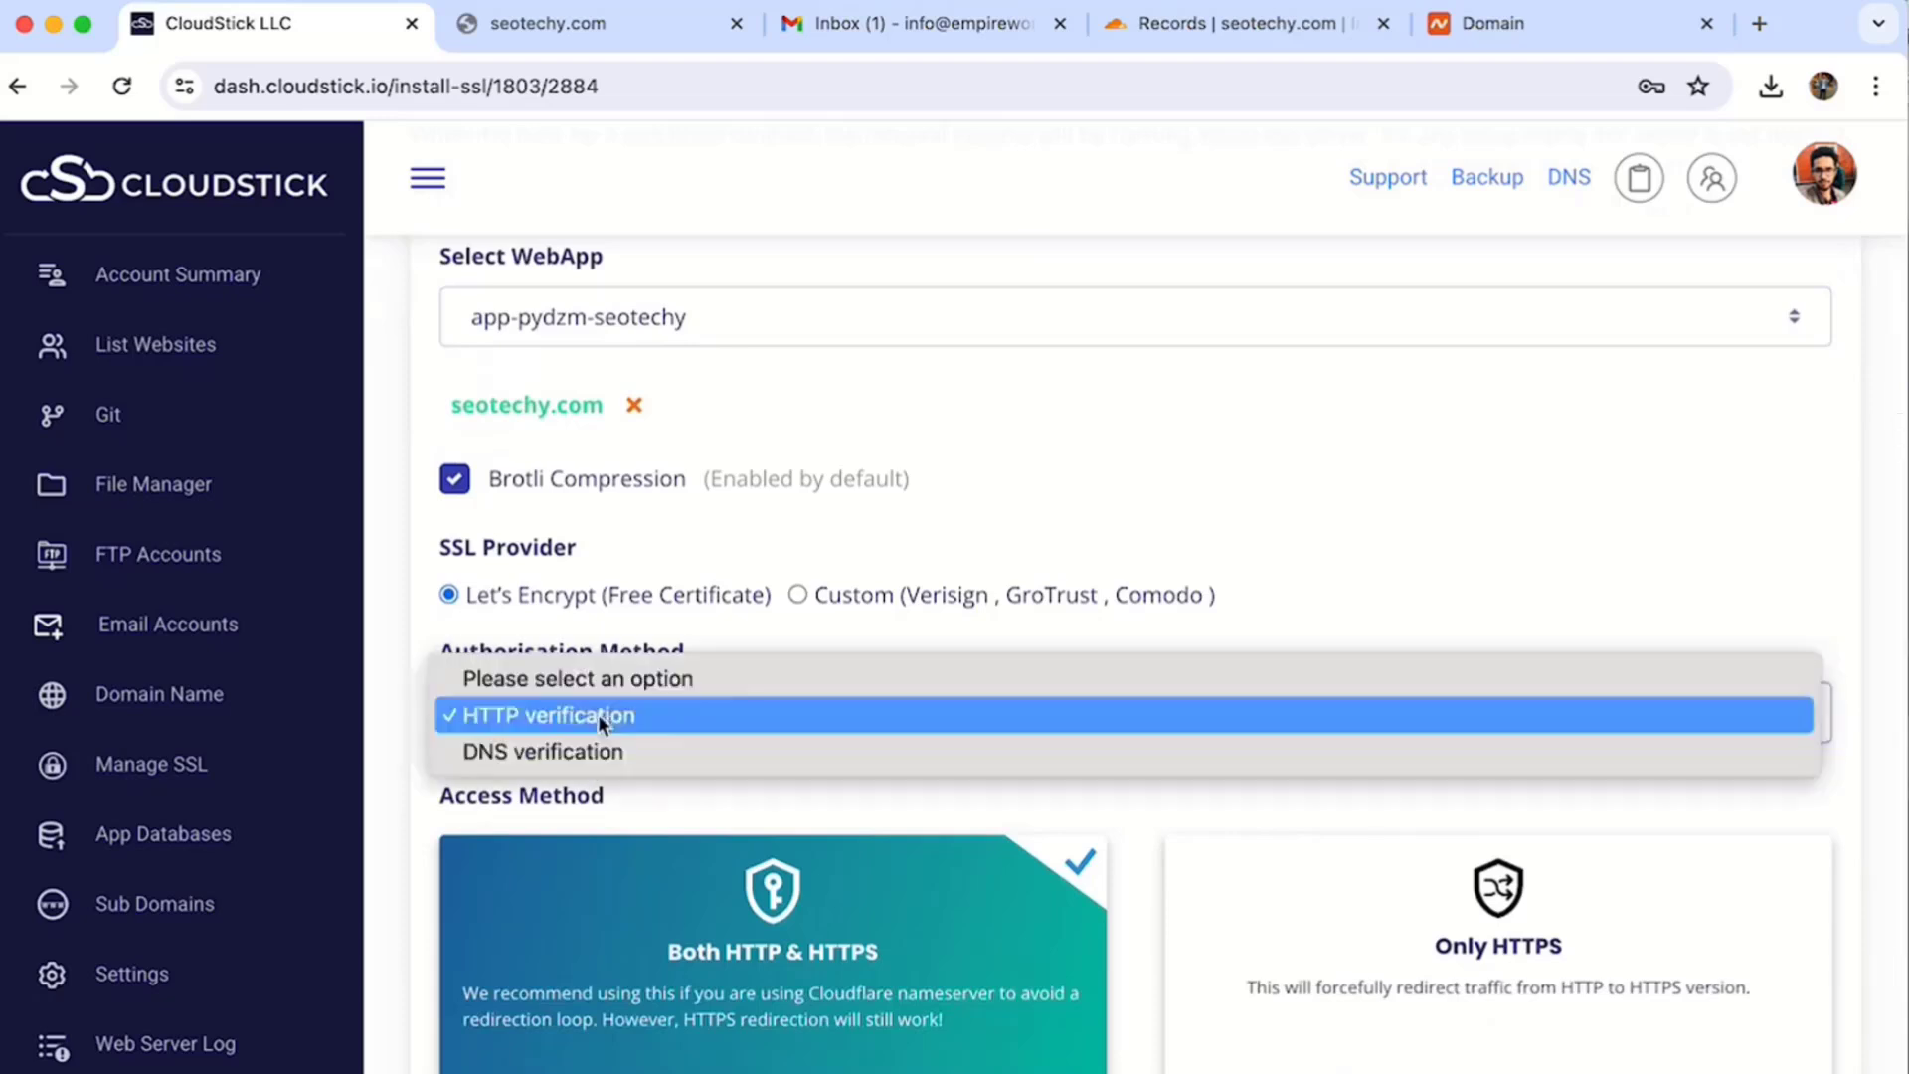
pyautogui.click(588, 743)
pyautogui.scroll(-3, 589, 743)
pyautogui.click(570, 686)
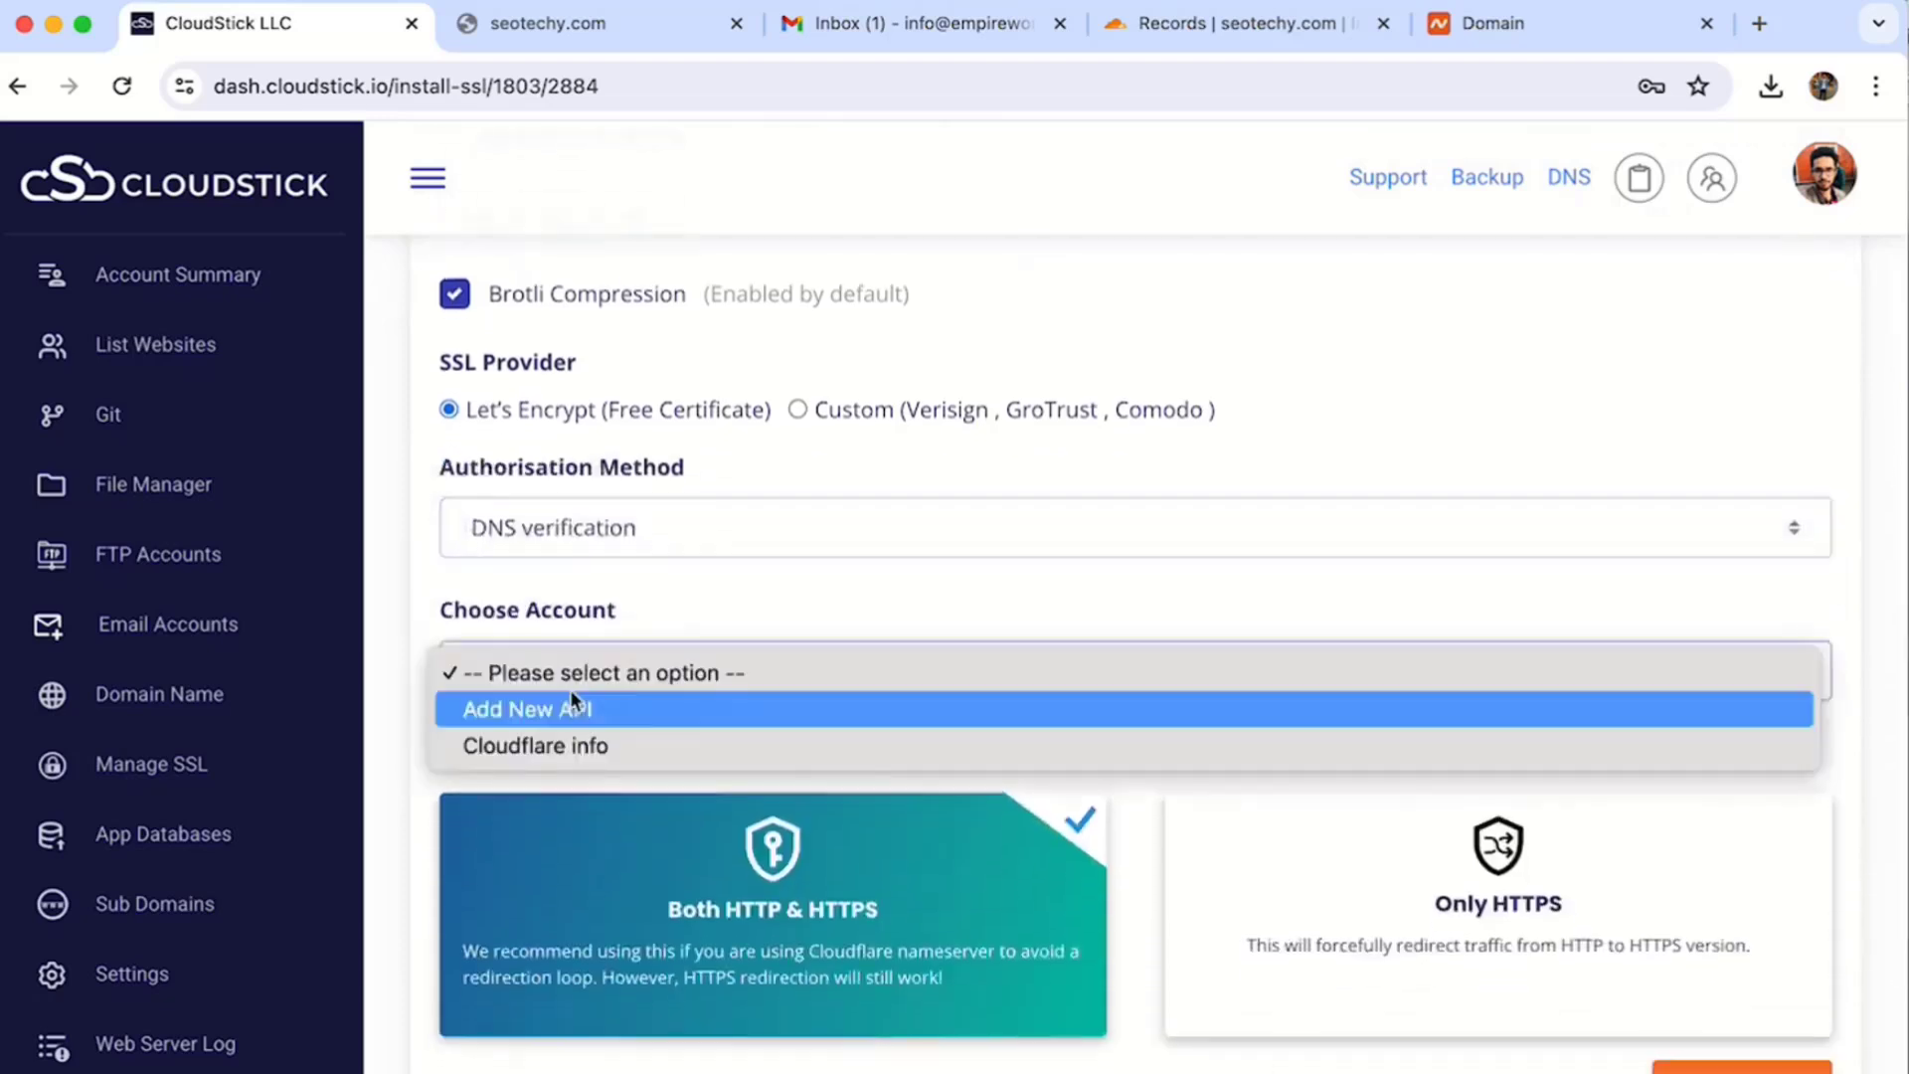
pyautogui.click(557, 748)
pyautogui.scroll(-3, 597, 746)
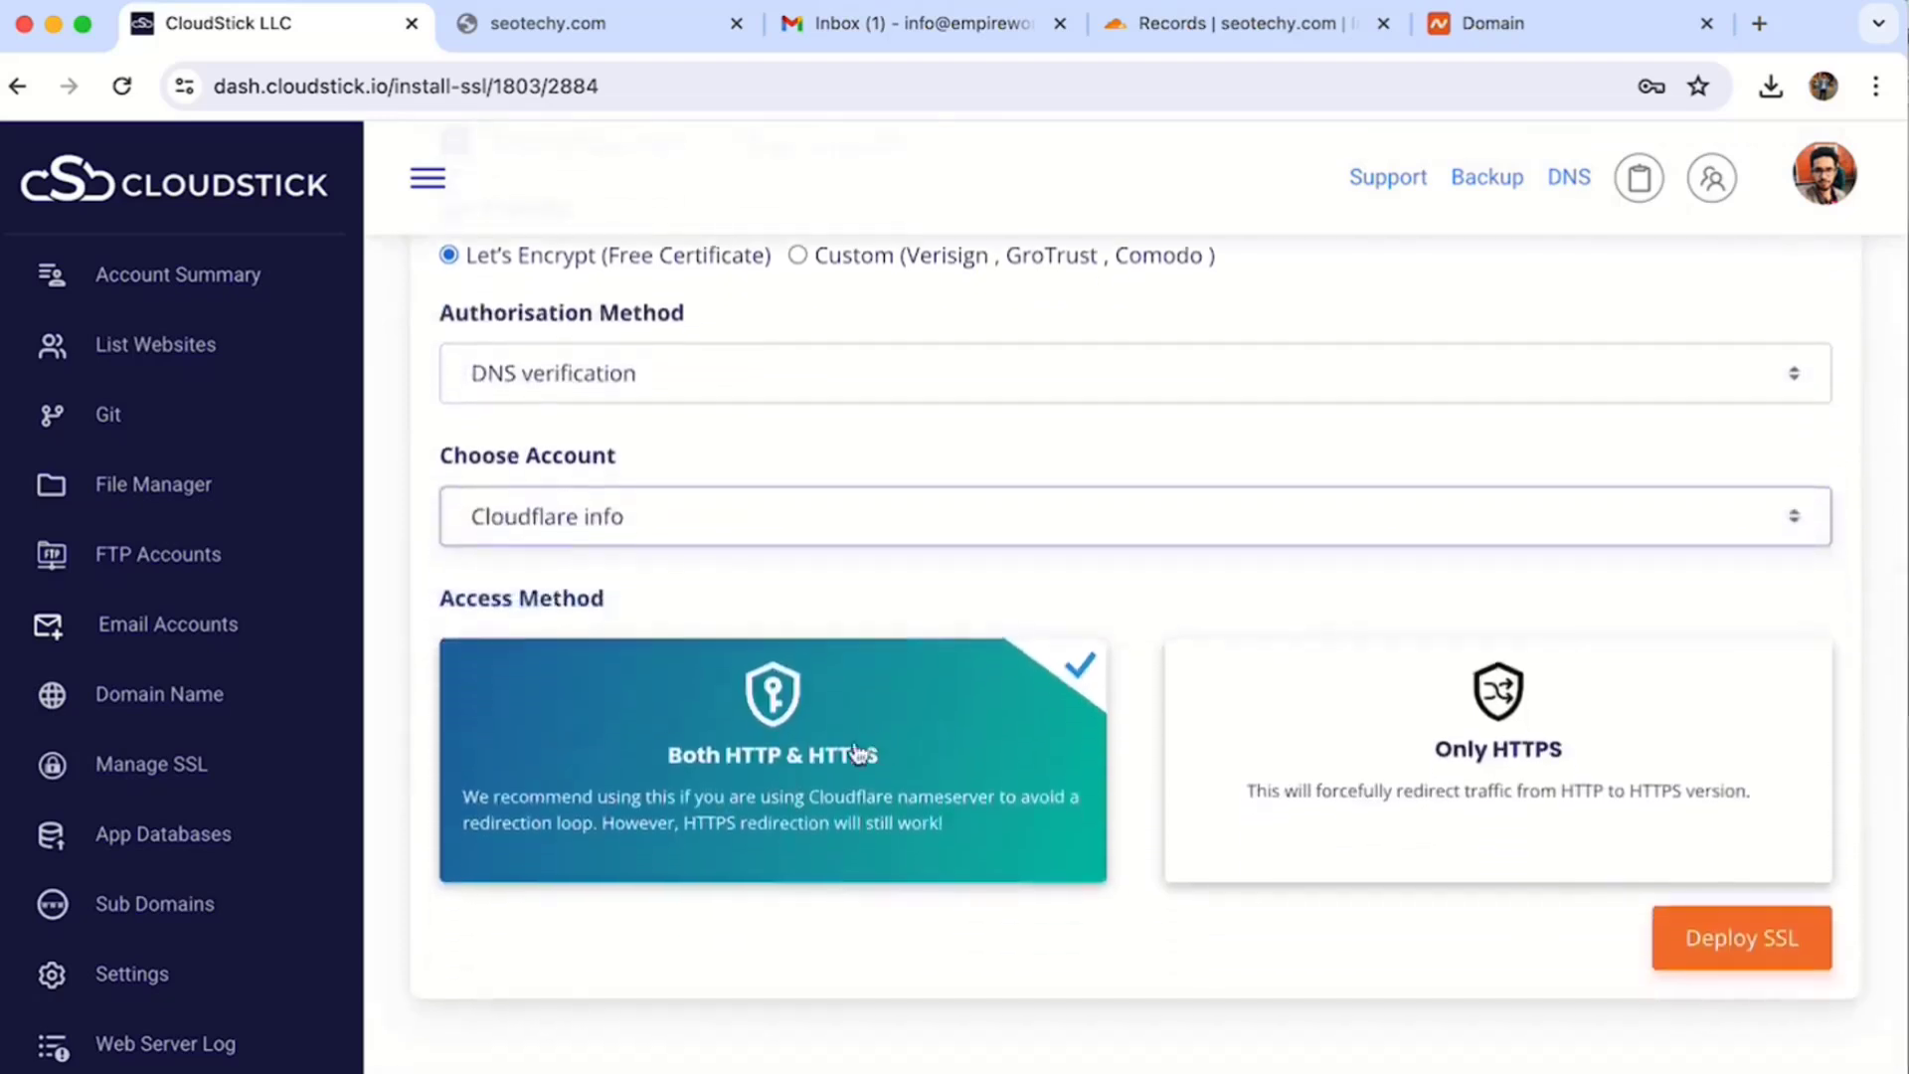
pyautogui.click(1373, 825)
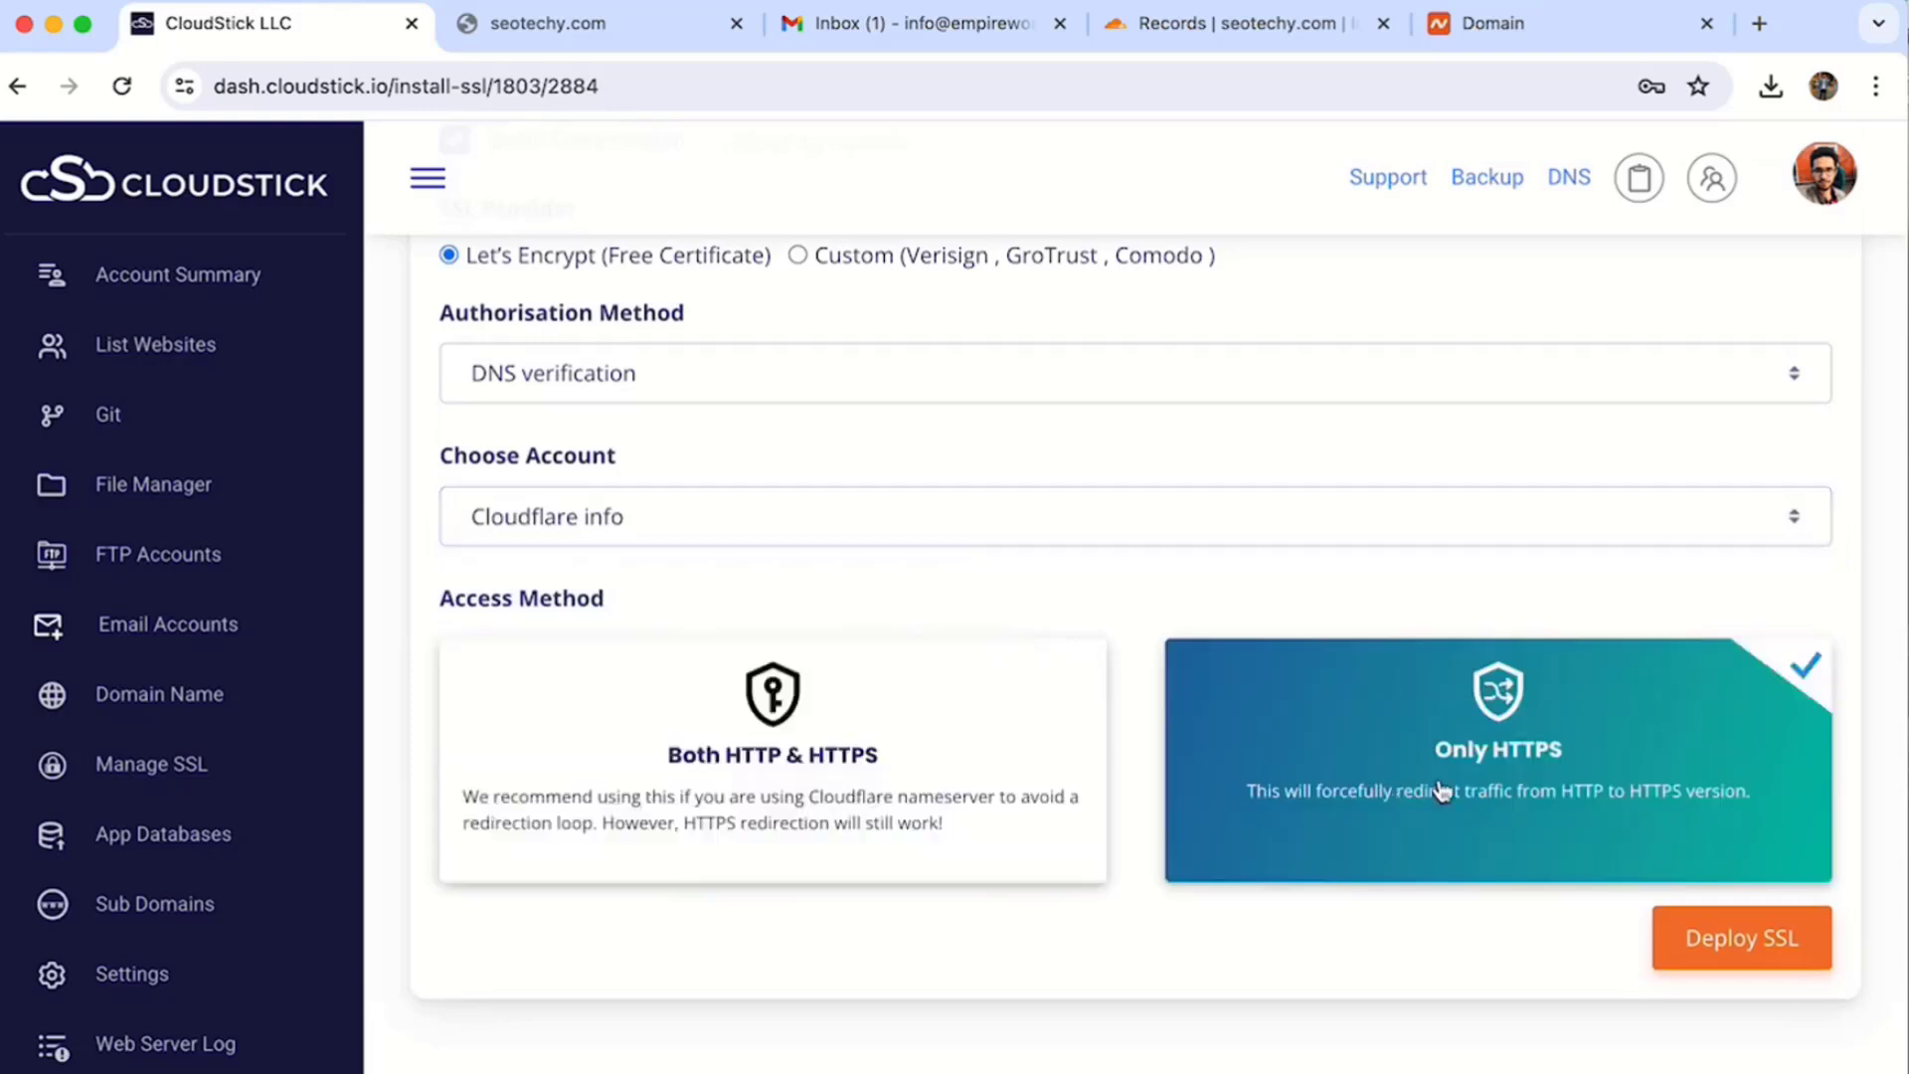
pyautogui.click(946, 861)
pyautogui.click(1773, 946)
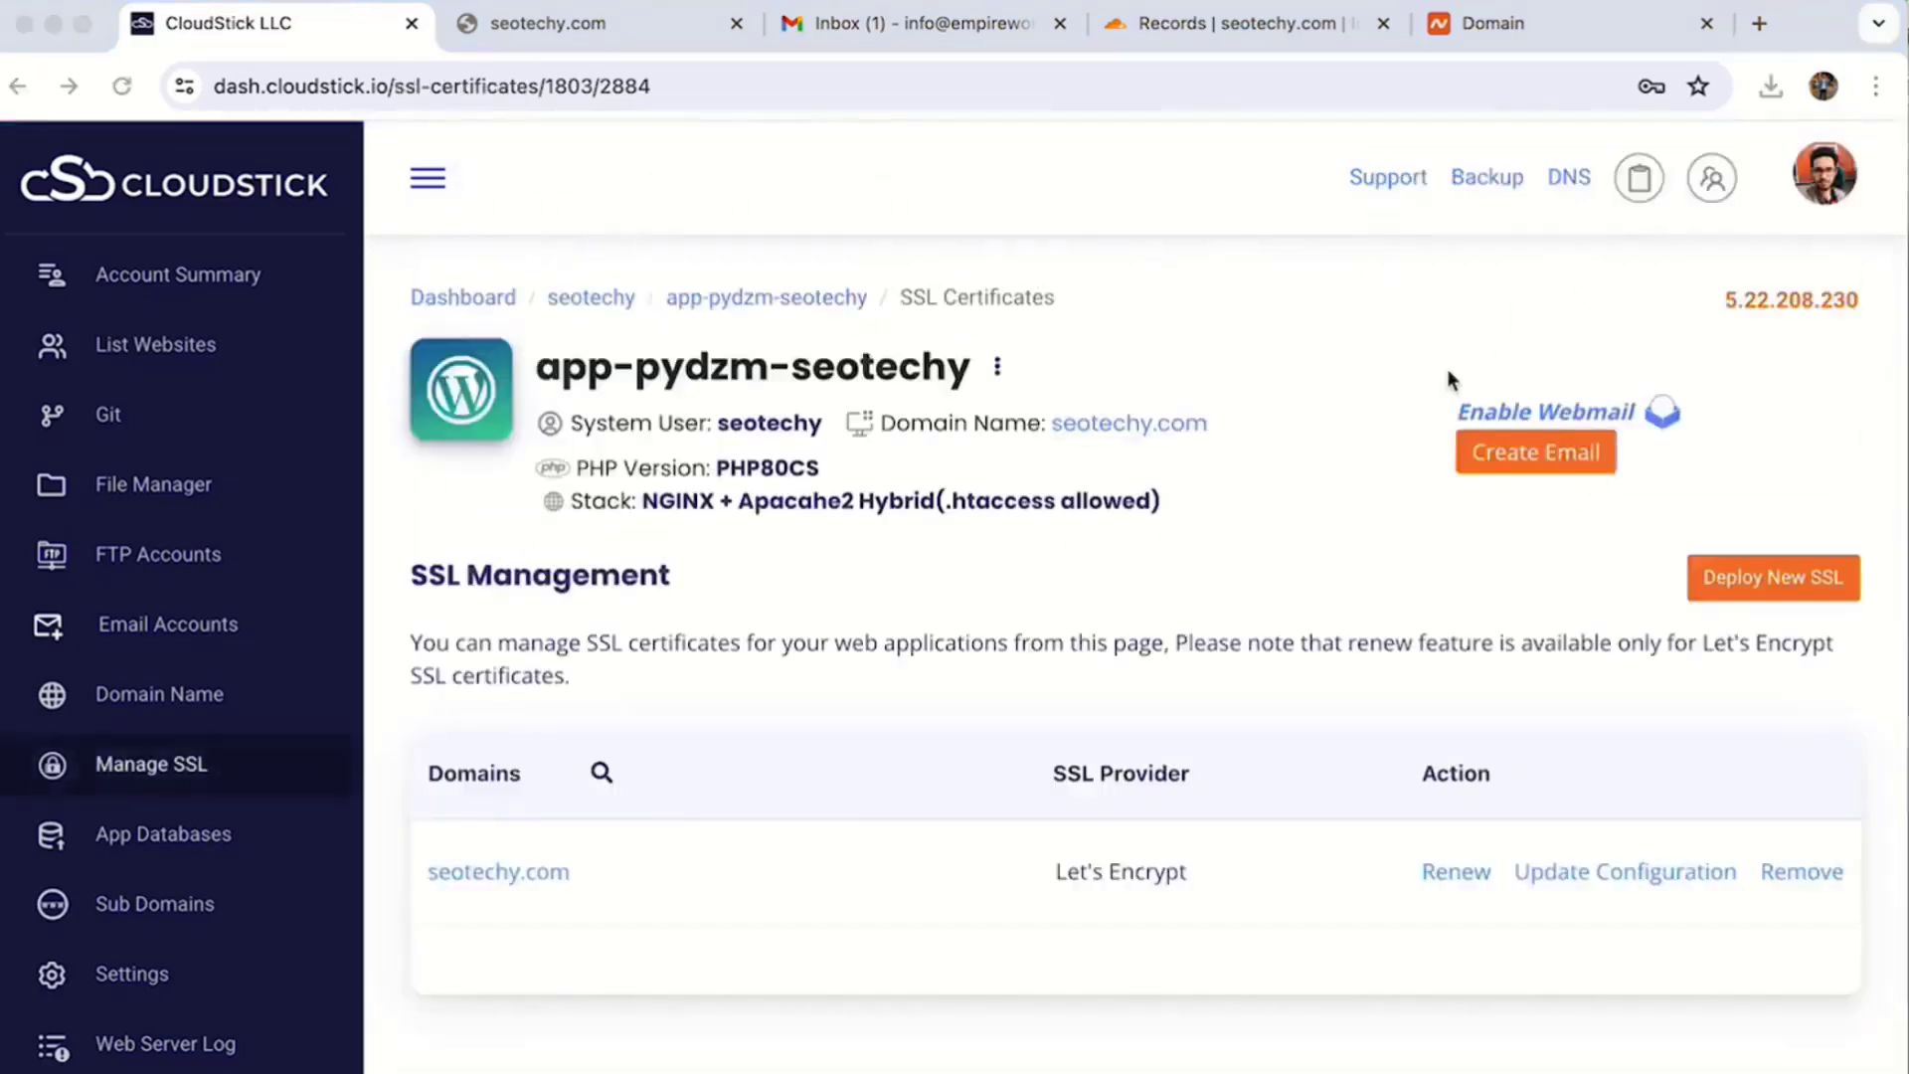
pyautogui.click(608, 30)
# - Log in to seotechy.com's WordPress admin and confirm Akismet and Hello Dolly are inactive plugins
pyautogui.click(130, 89)
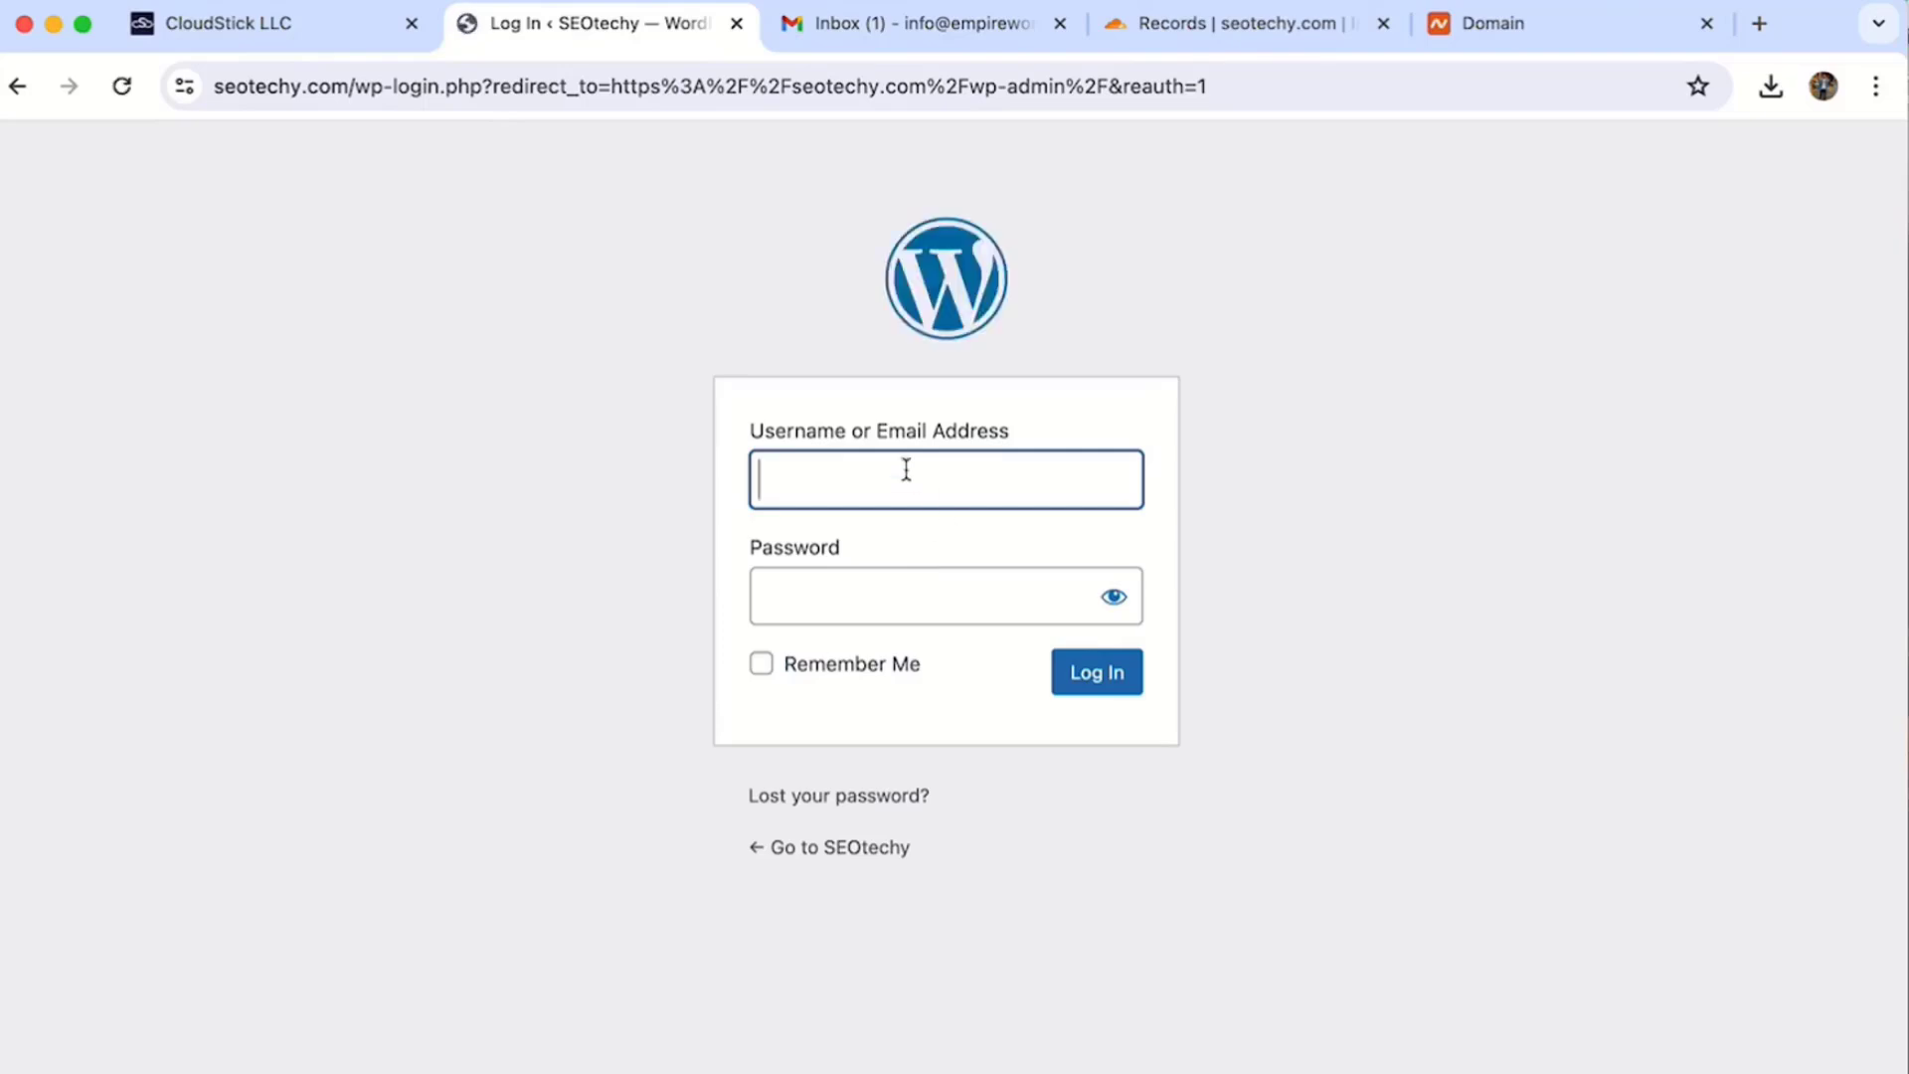
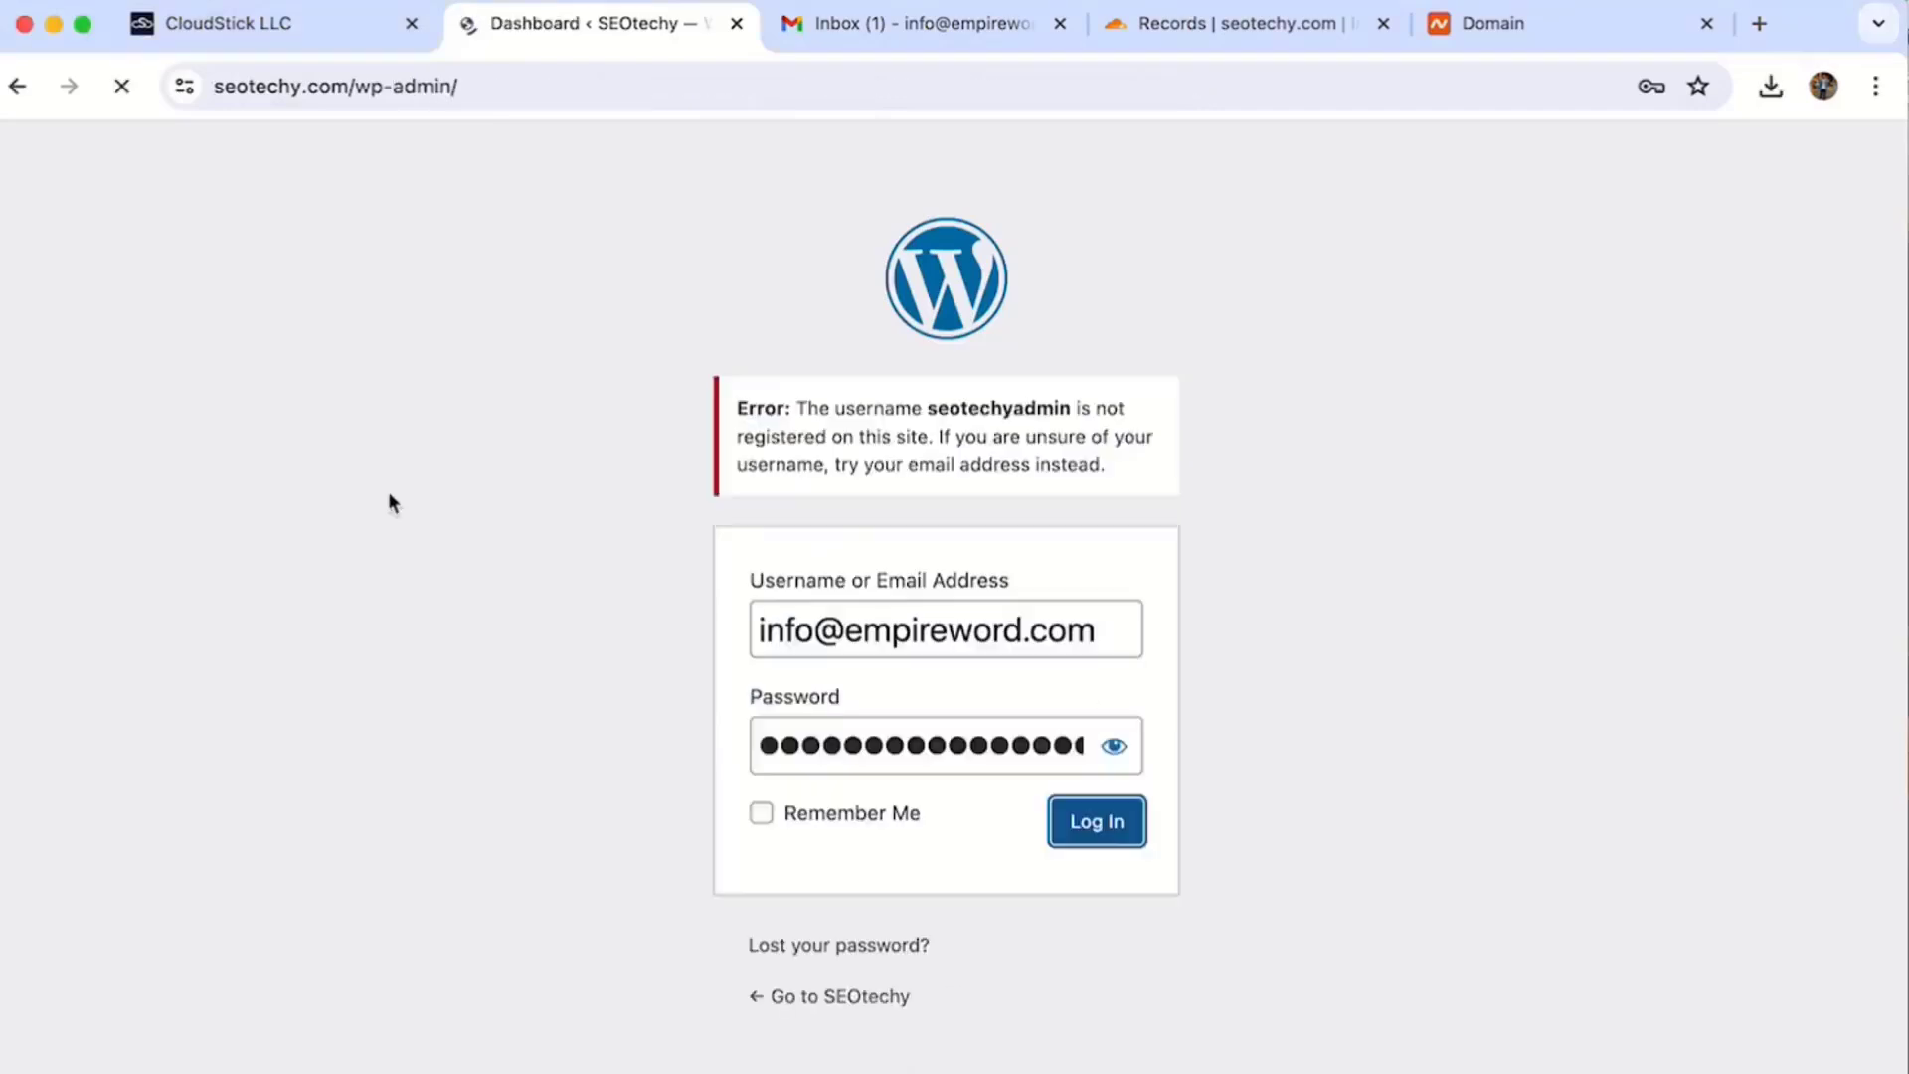
pyautogui.press('Return')
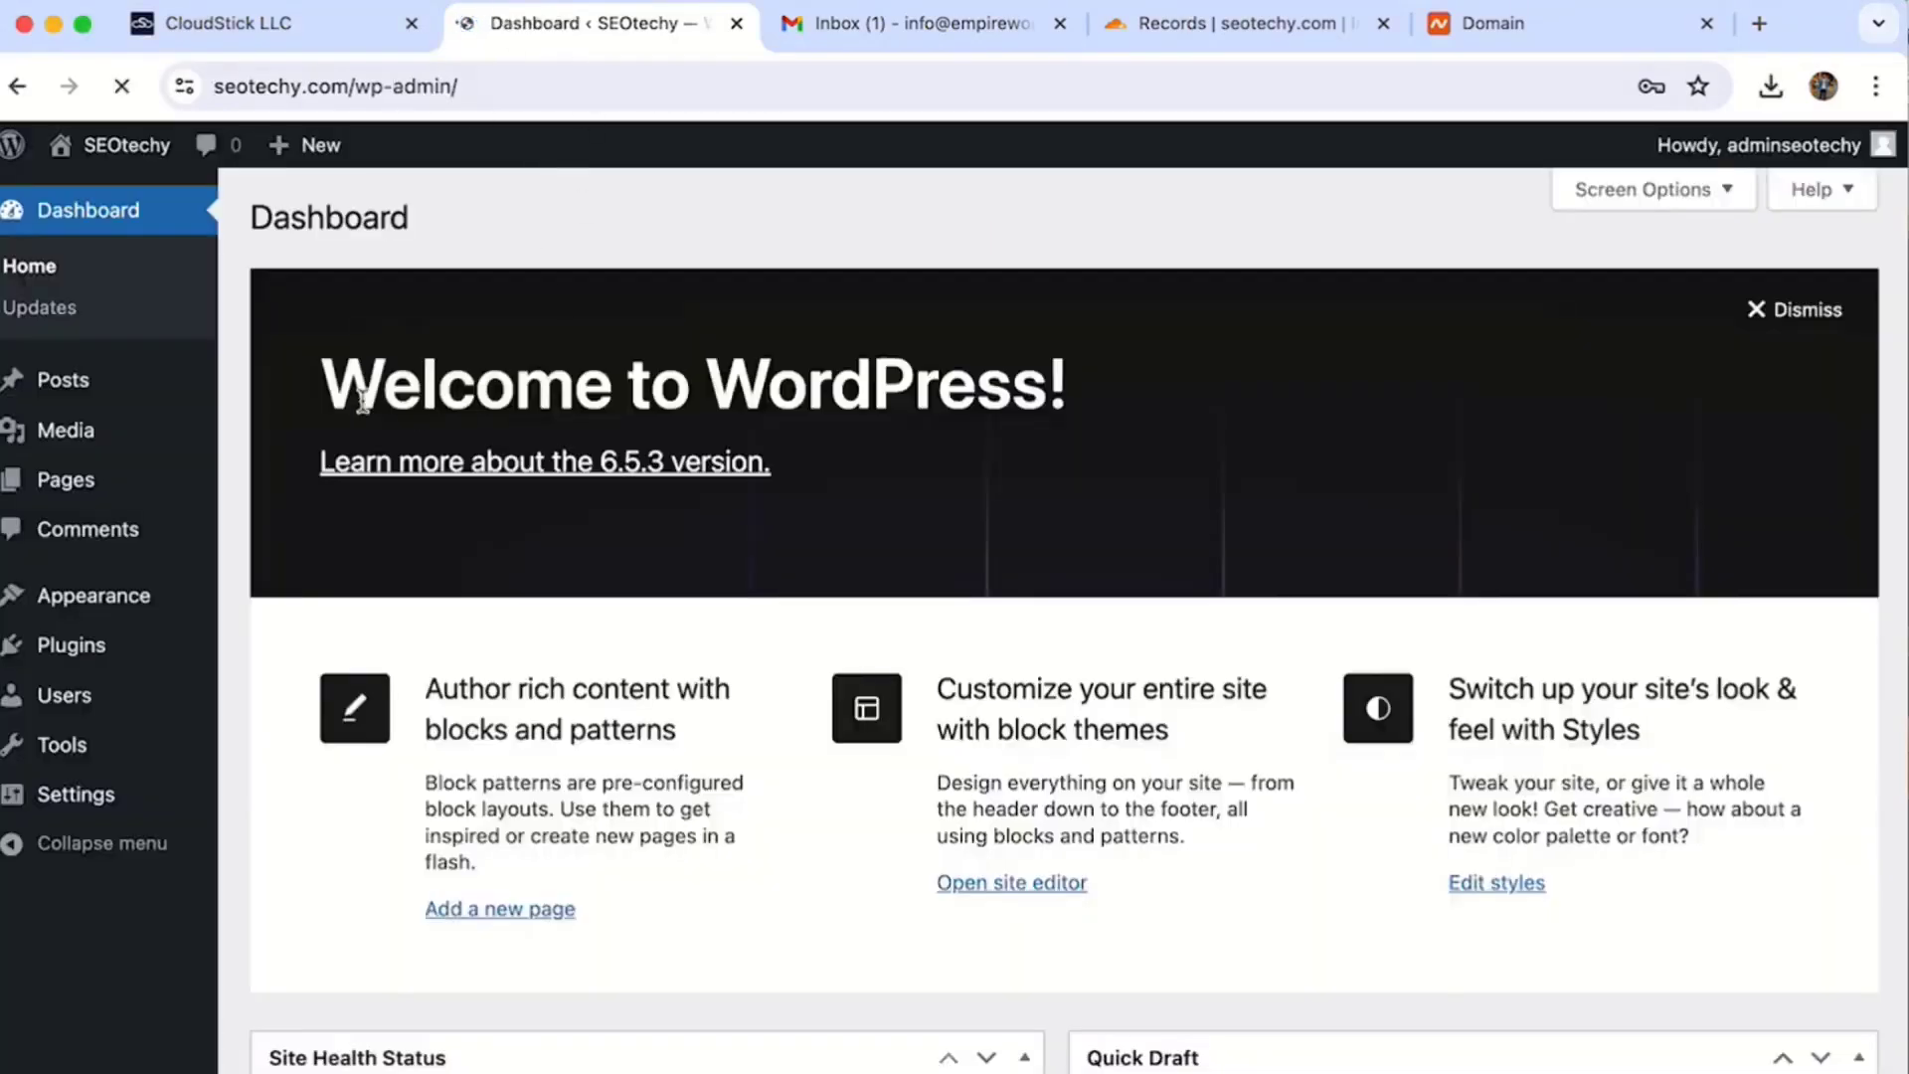
pyautogui.click(129, 642)
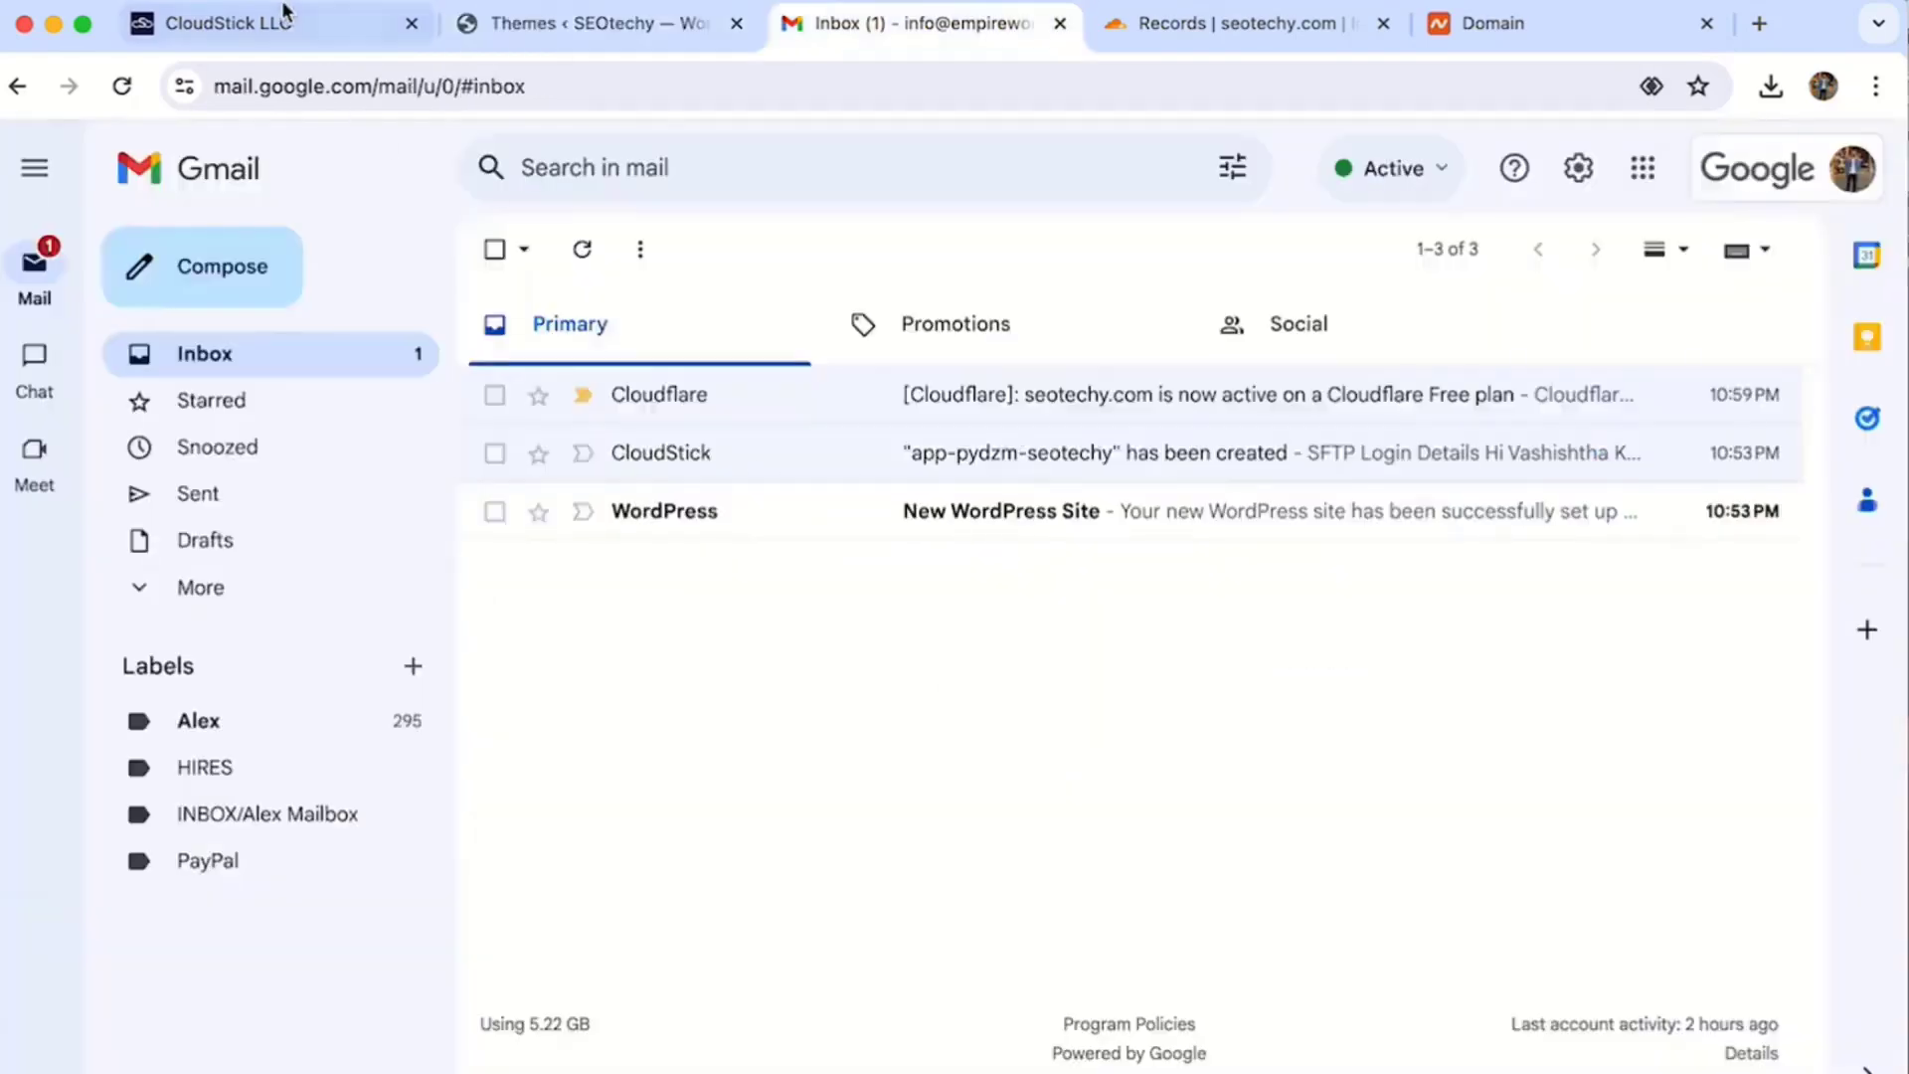
pyautogui.click(286, 22)
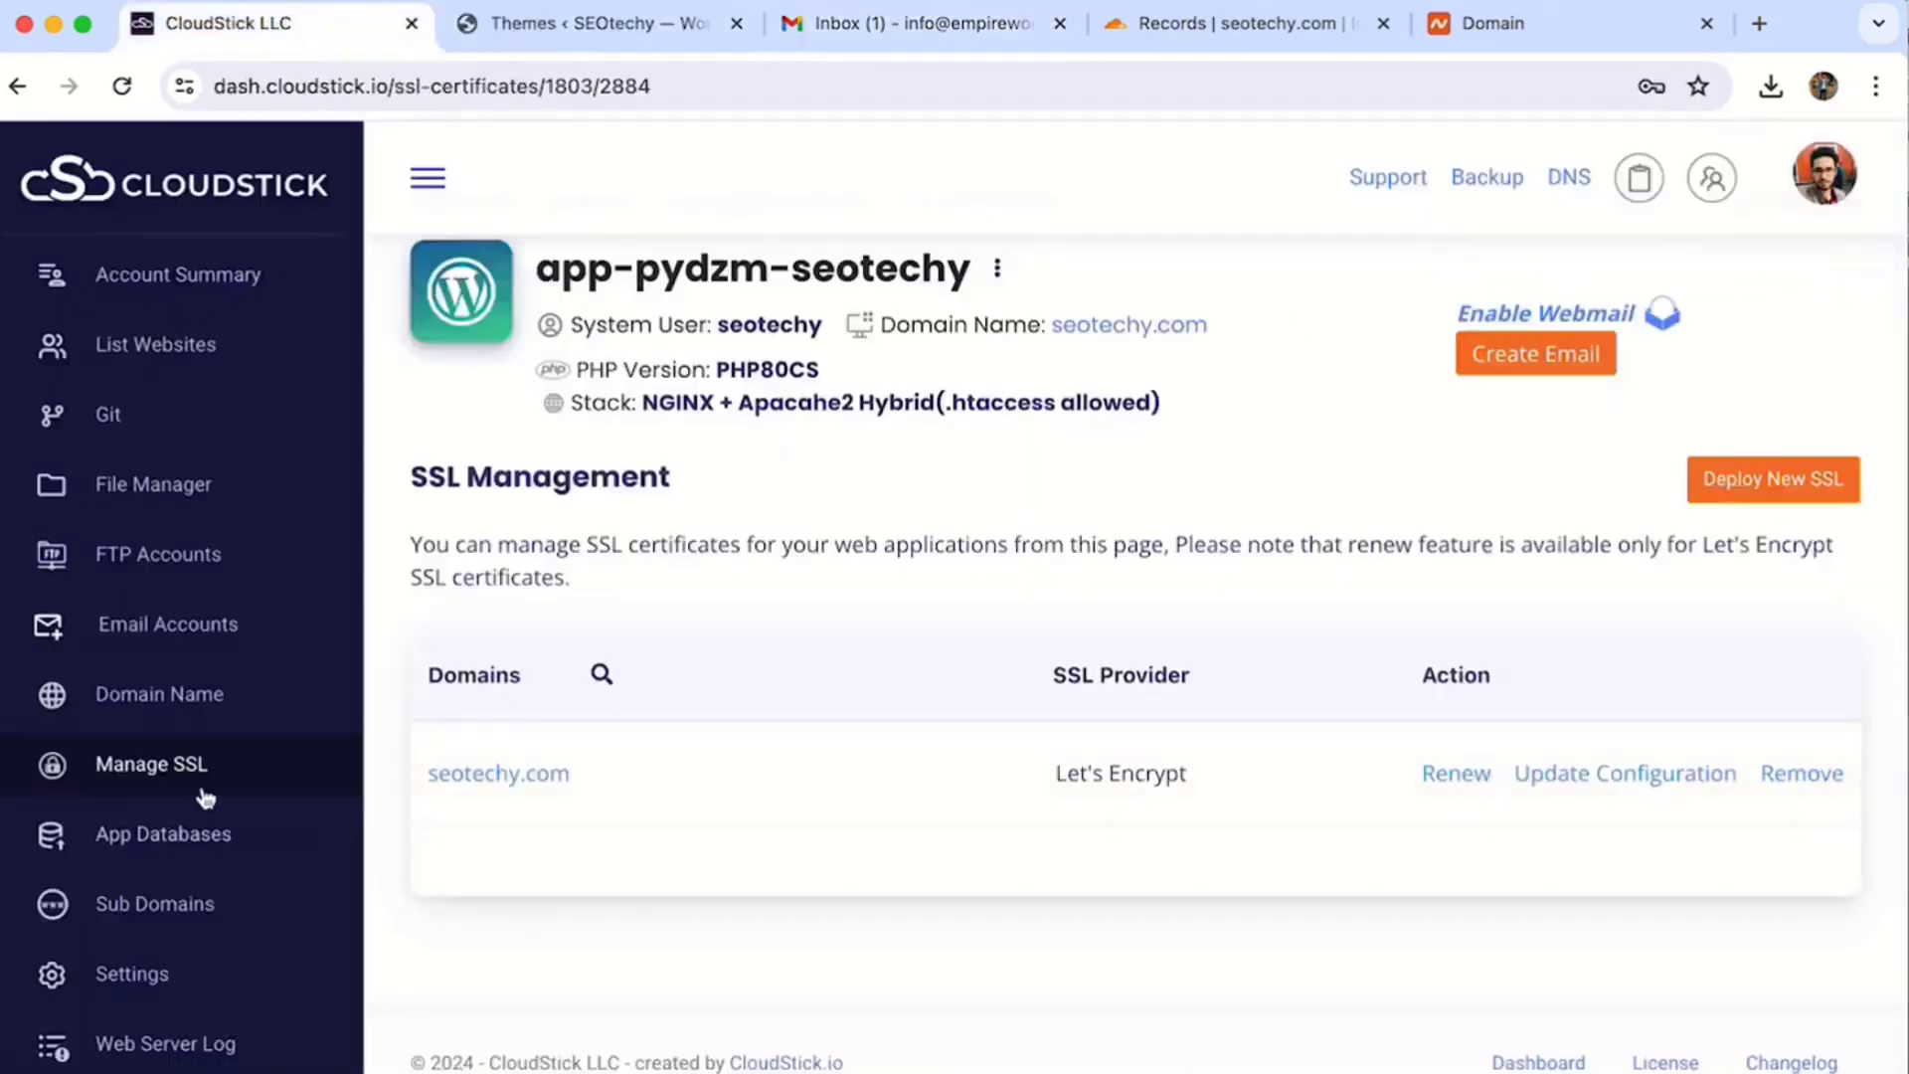
# - Enter george.empireword.com as the new server hostname
pyautogui.scroll(1, 204, 795)
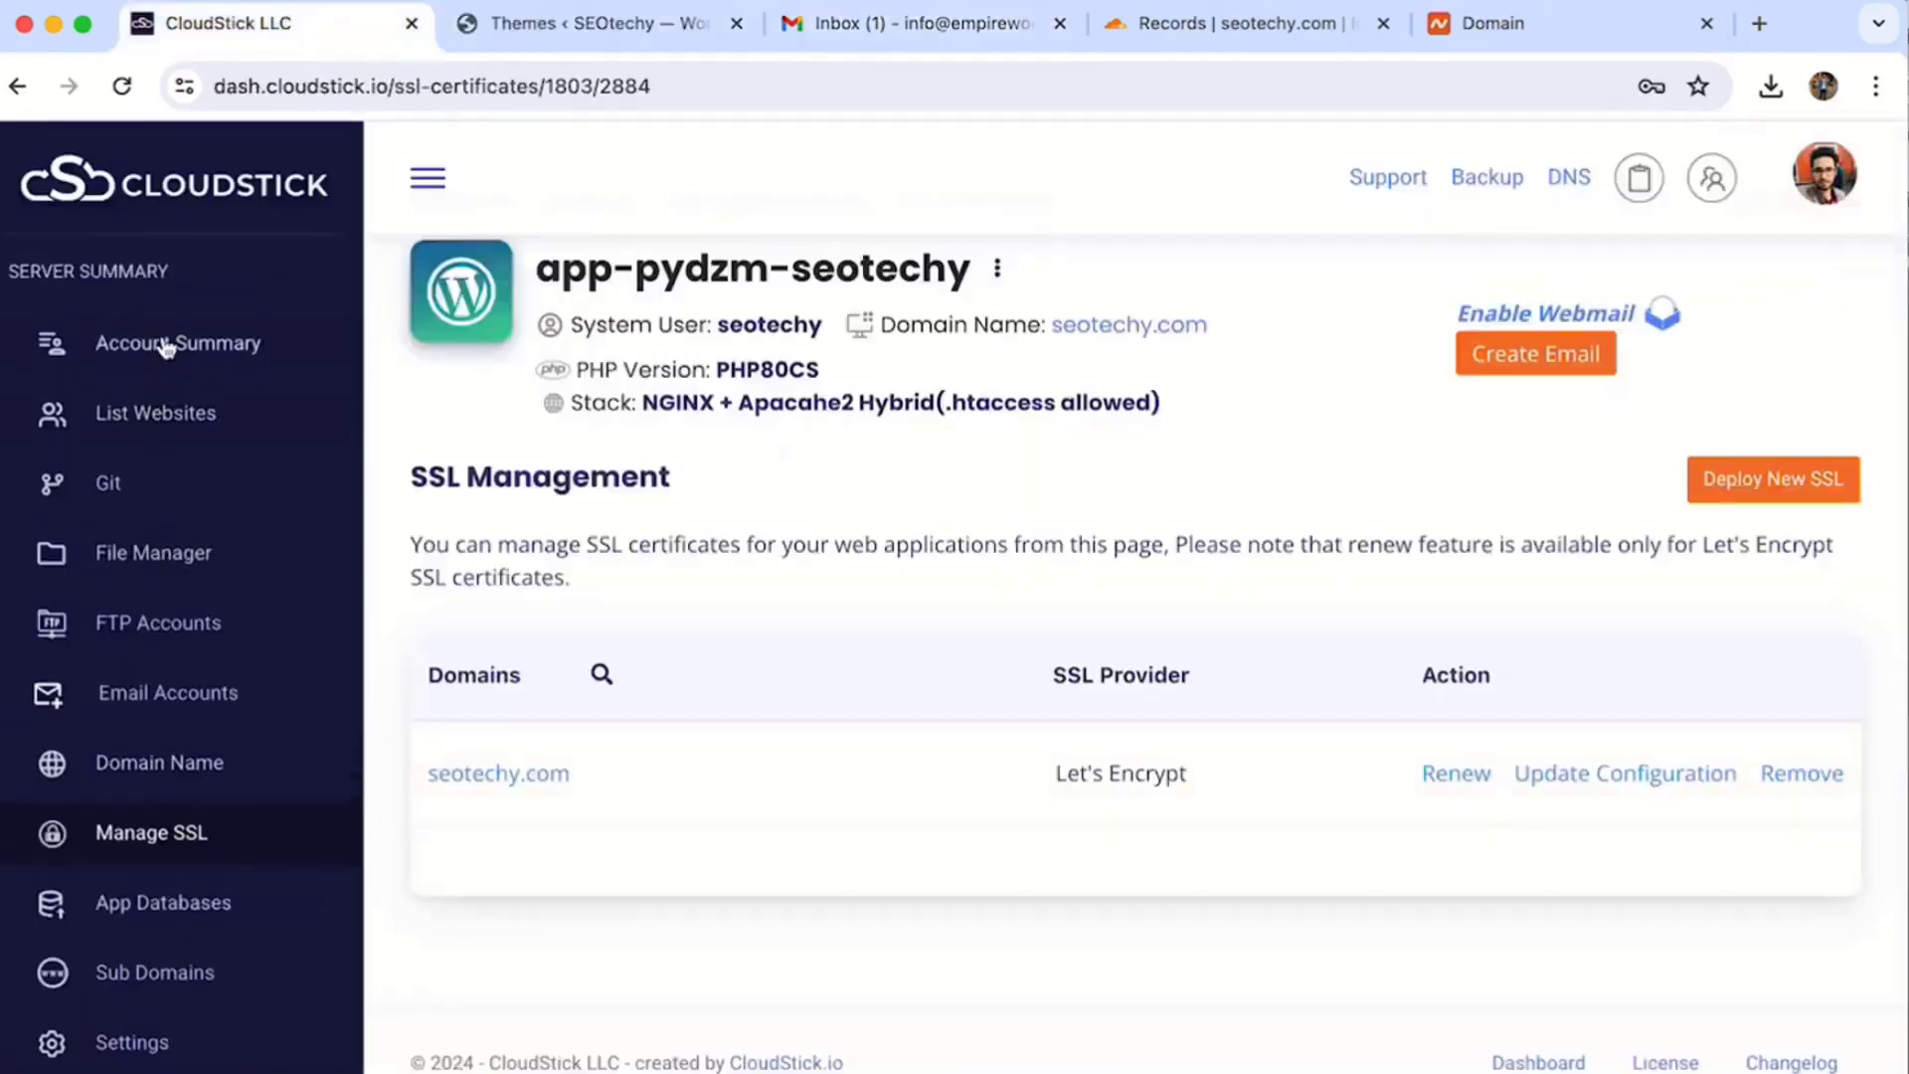
pyautogui.scroll(-2, 140, 674)
pyautogui.click(146, 567)
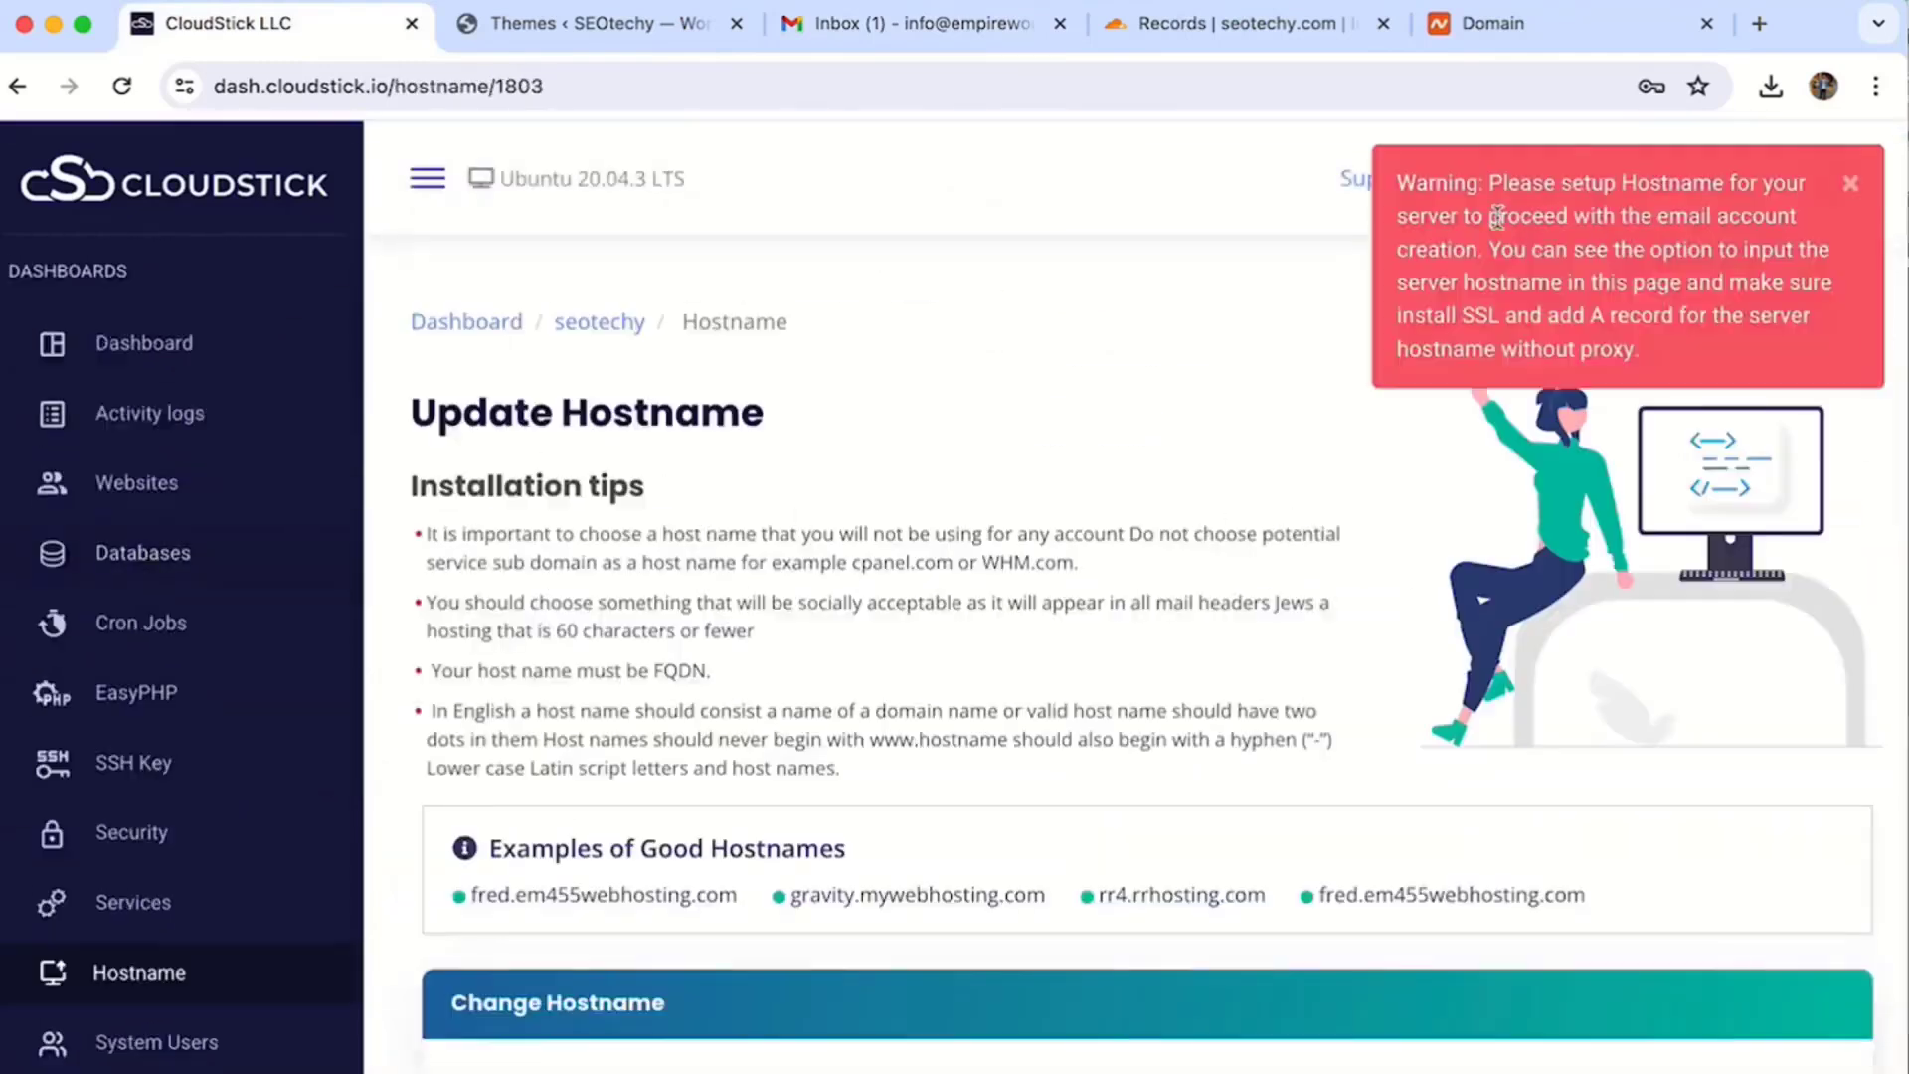
pyautogui.moveTo(1488, 183); pyautogui.dragTo(1723, 189)
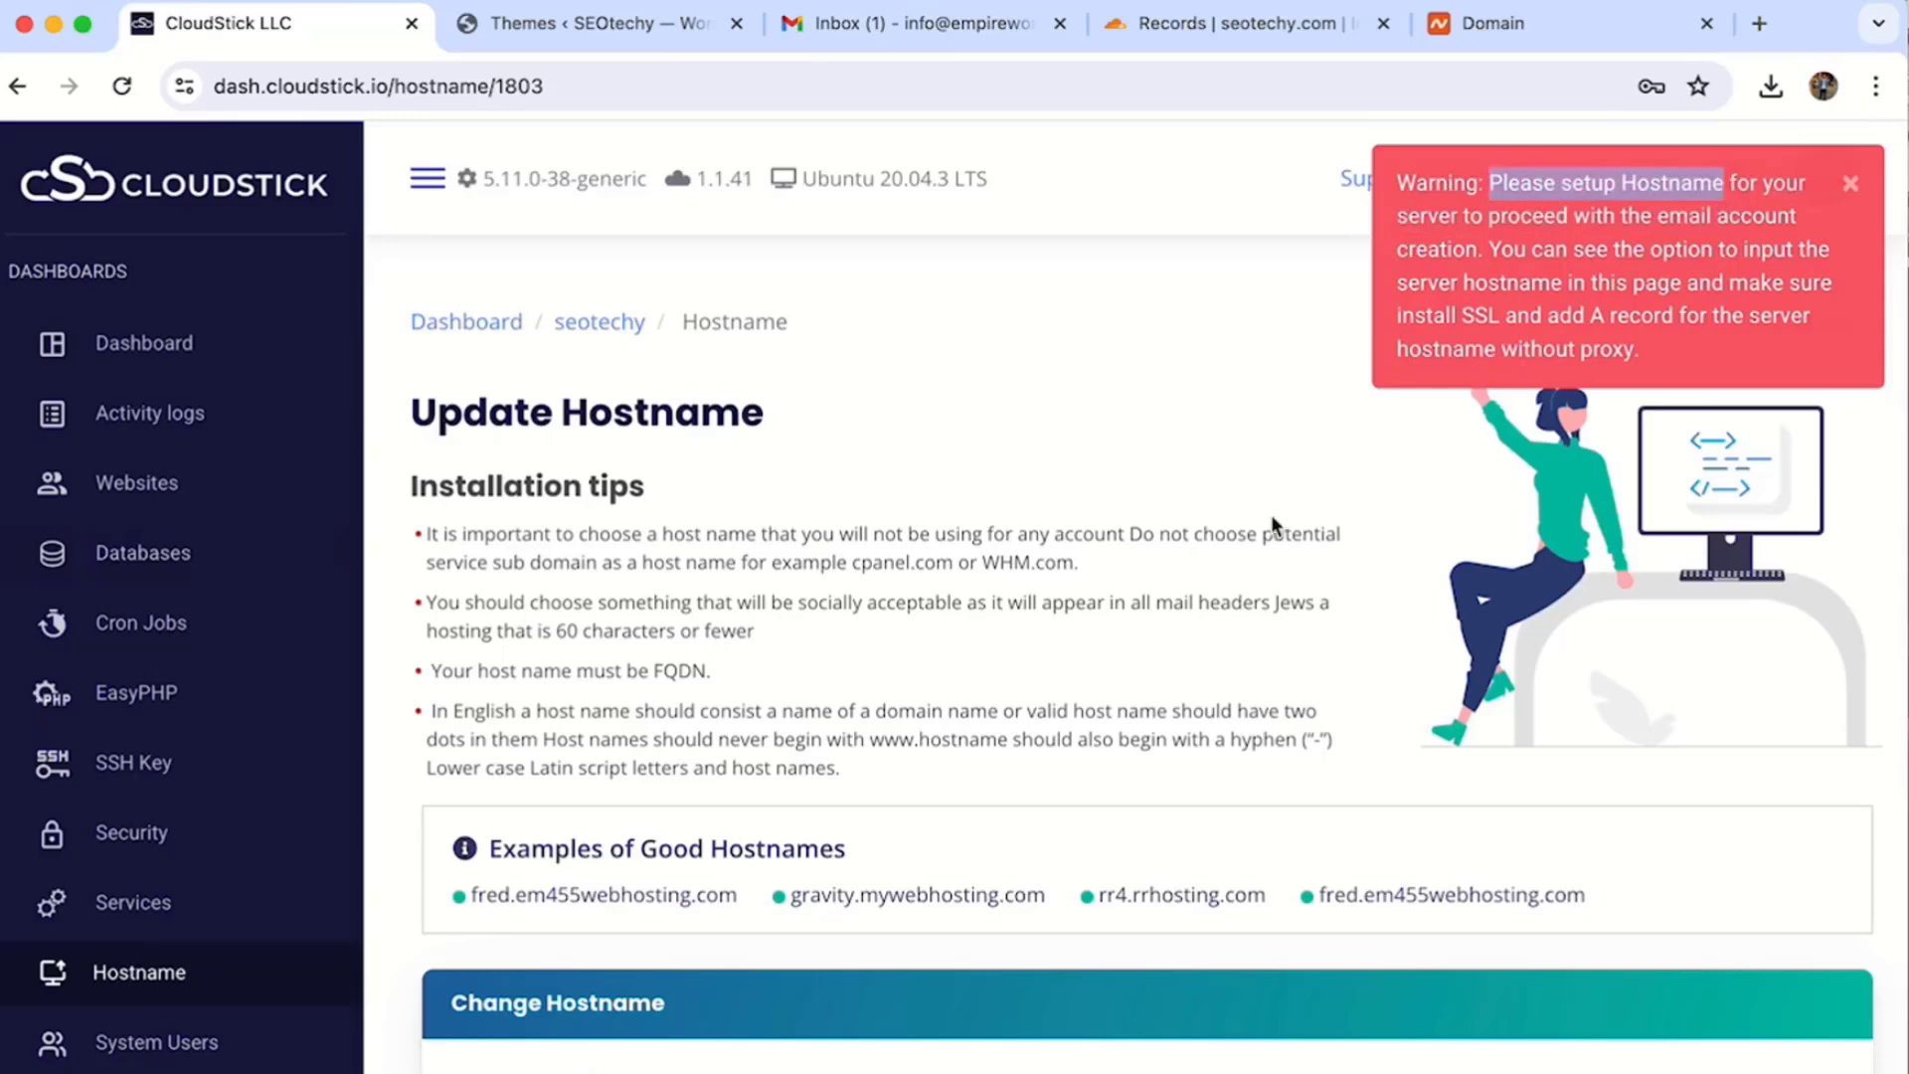
pyautogui.scroll(-5, 1077, 604)
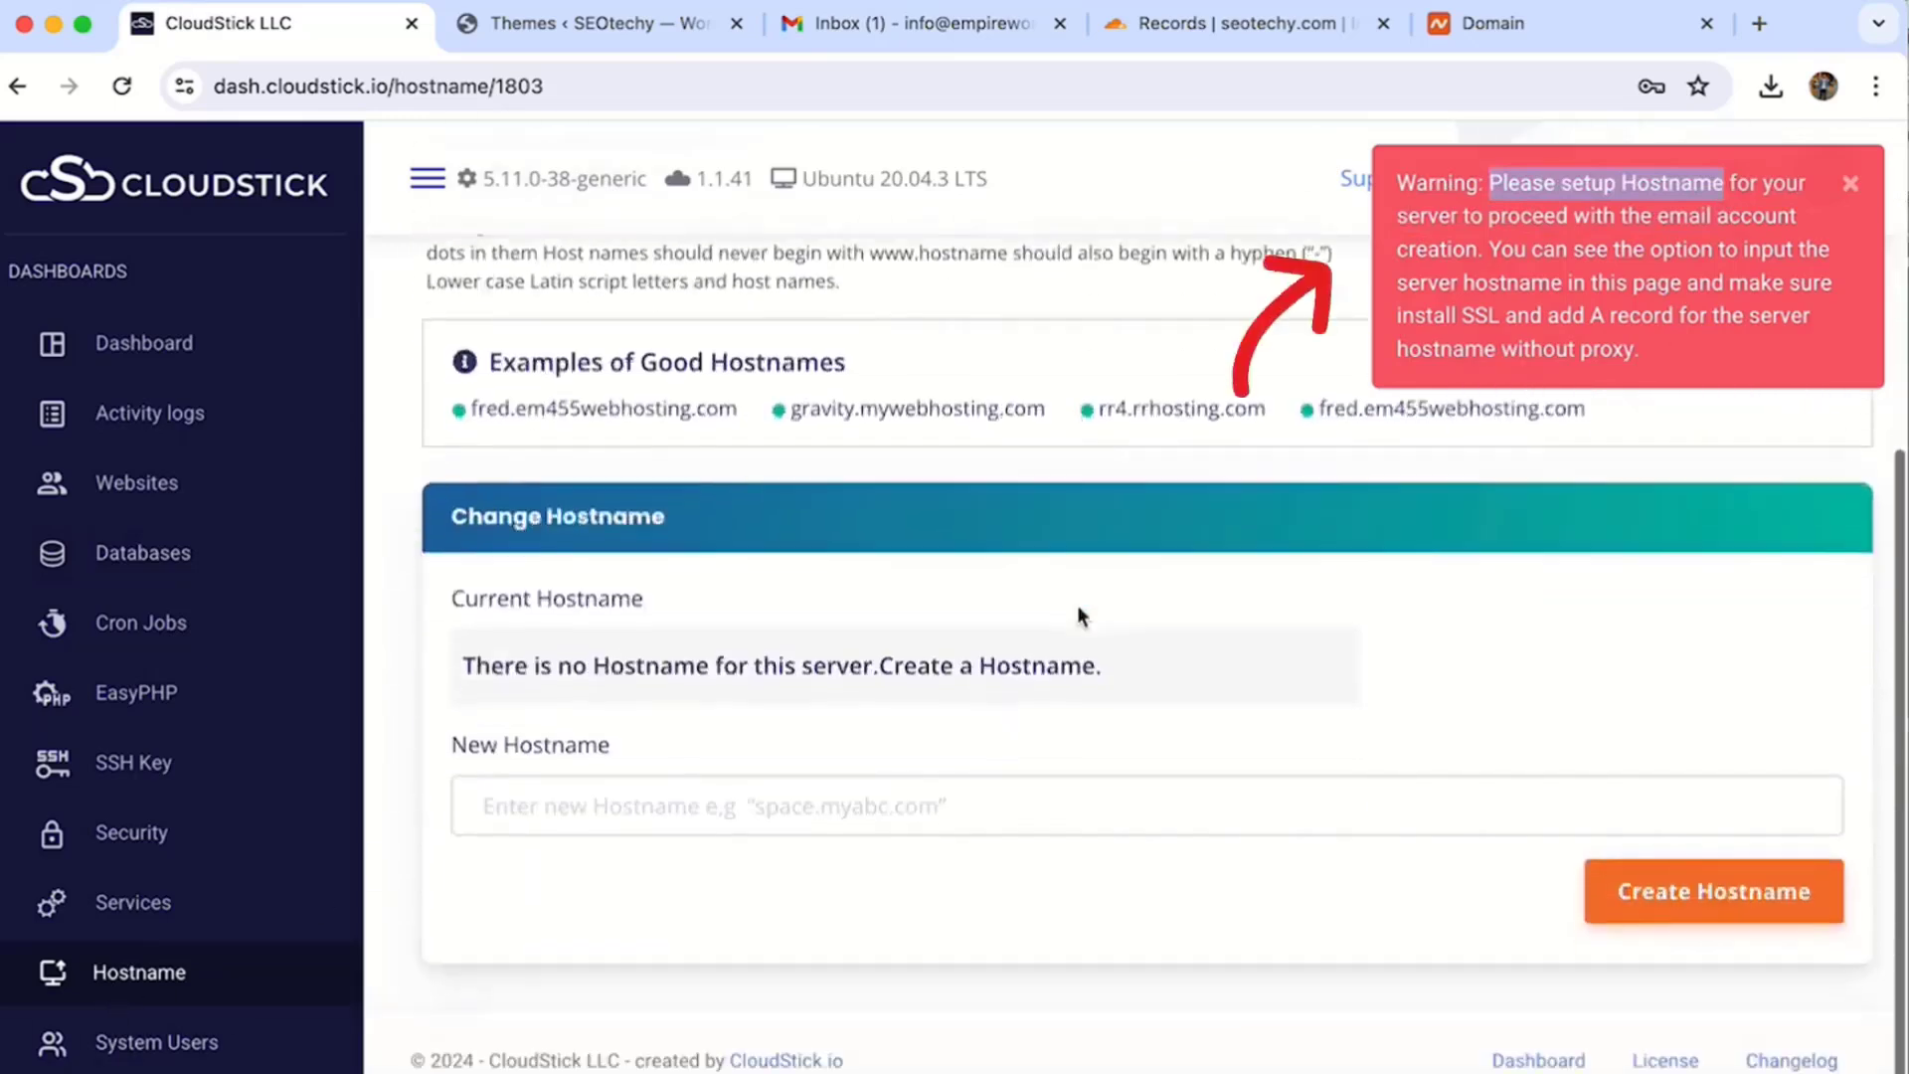
pyautogui.moveTo(469, 411); pyautogui.dragTo(759, 410)
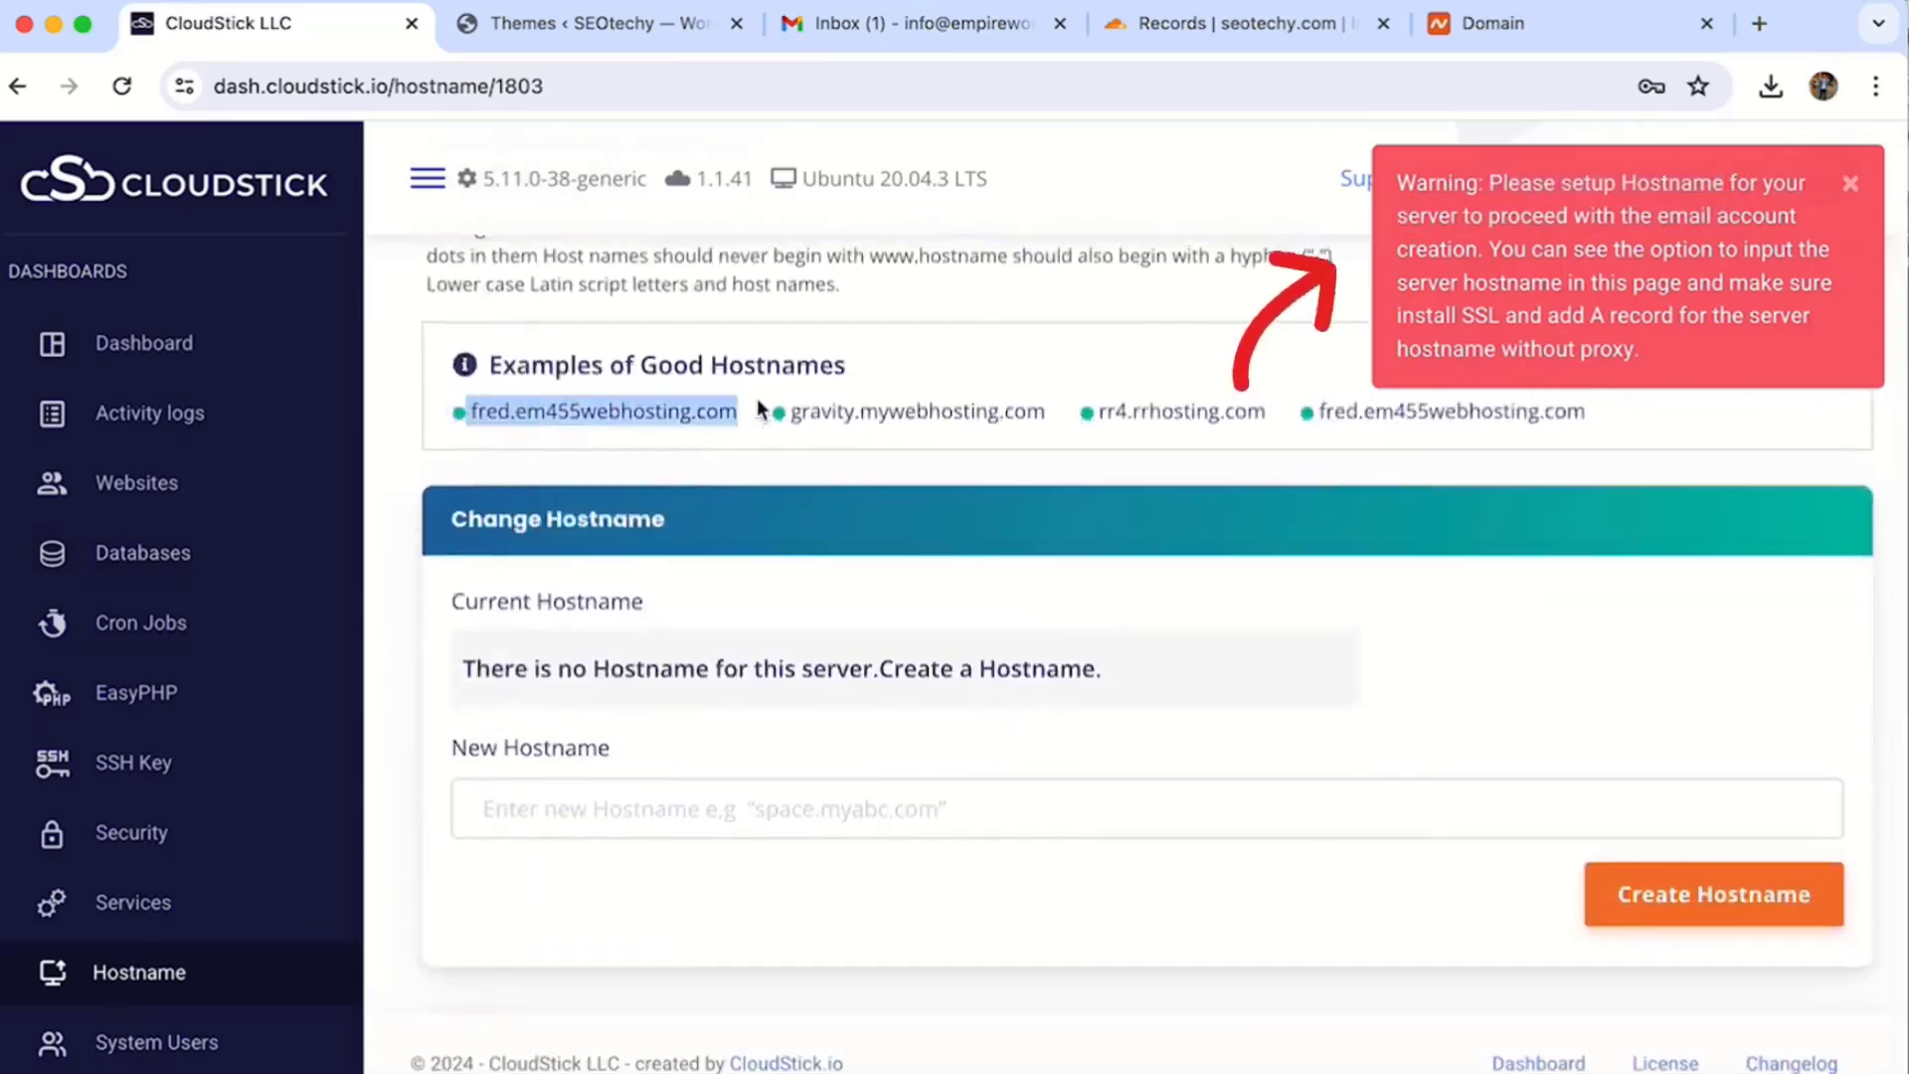
pyautogui.doubleClick(967, 412)
pyautogui.click(535, 696)
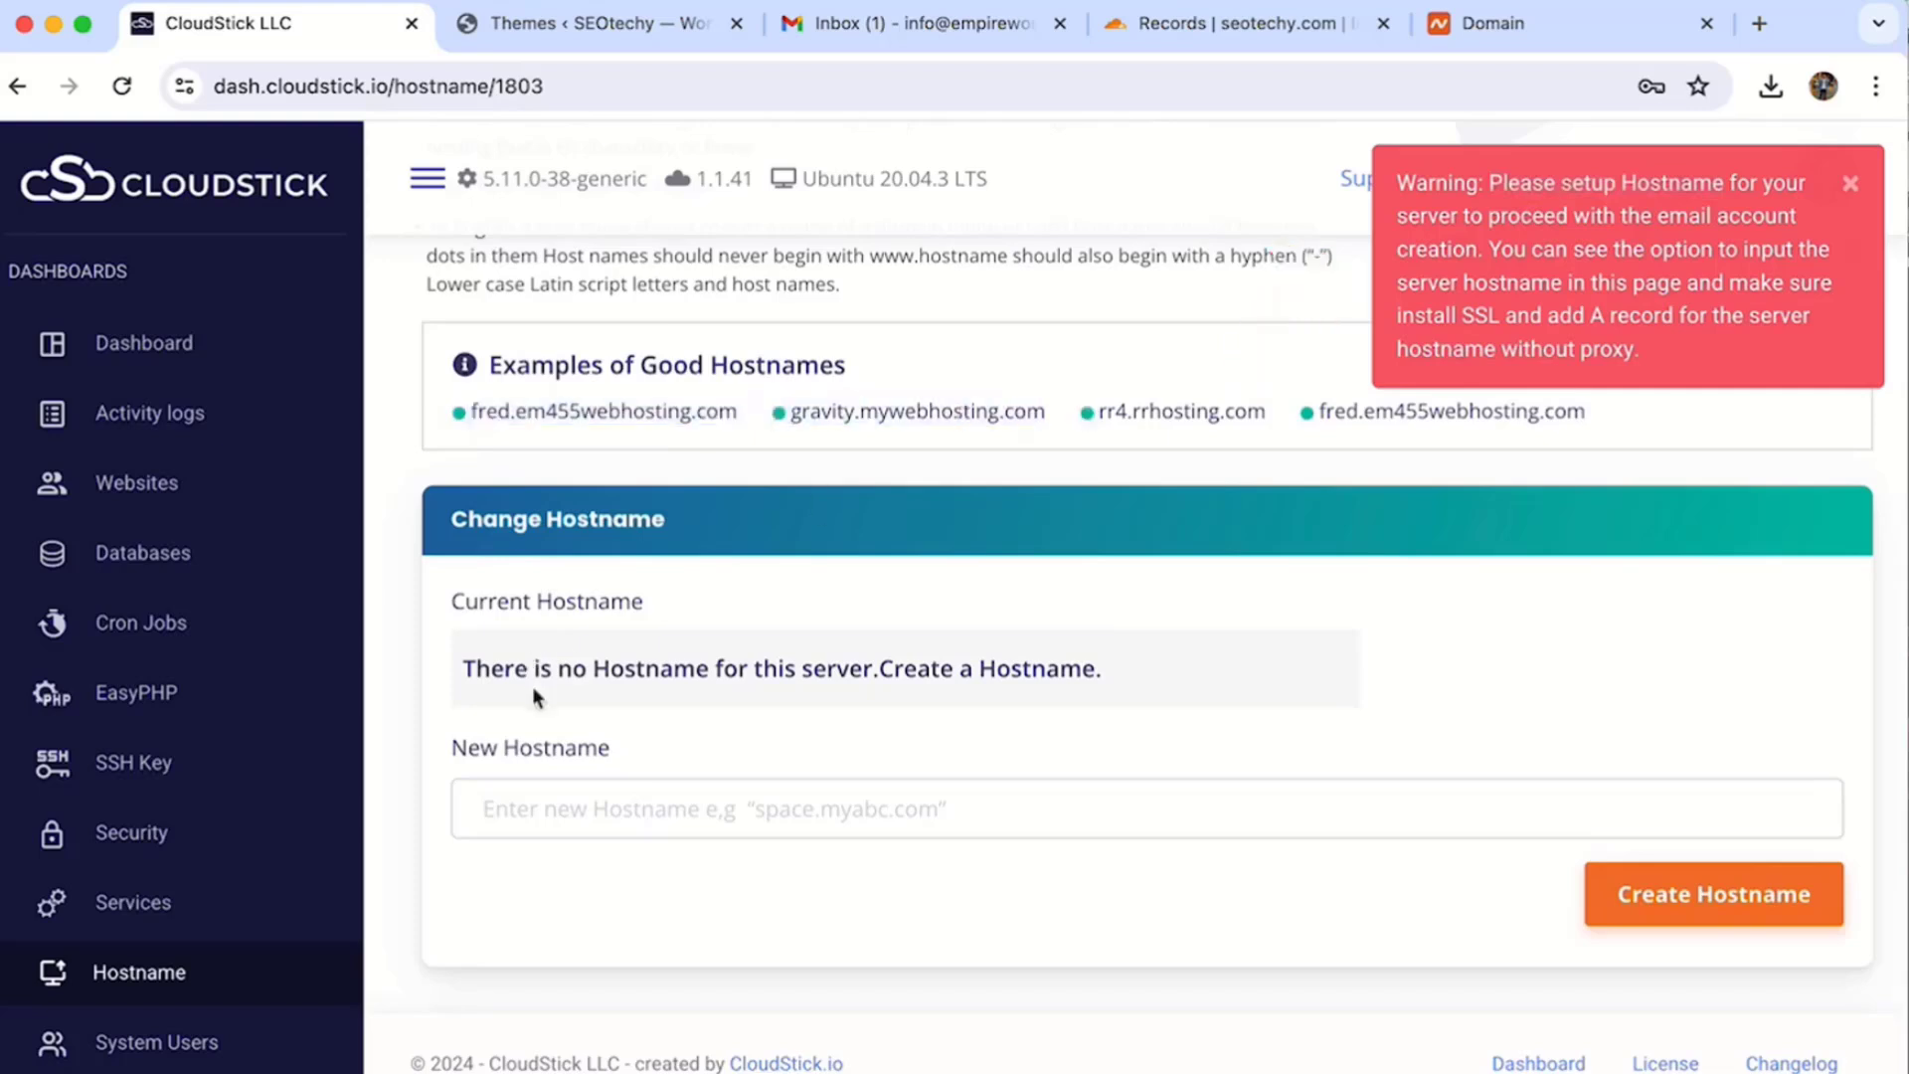
pyautogui.click(559, 818)
pyautogui.write('georg')
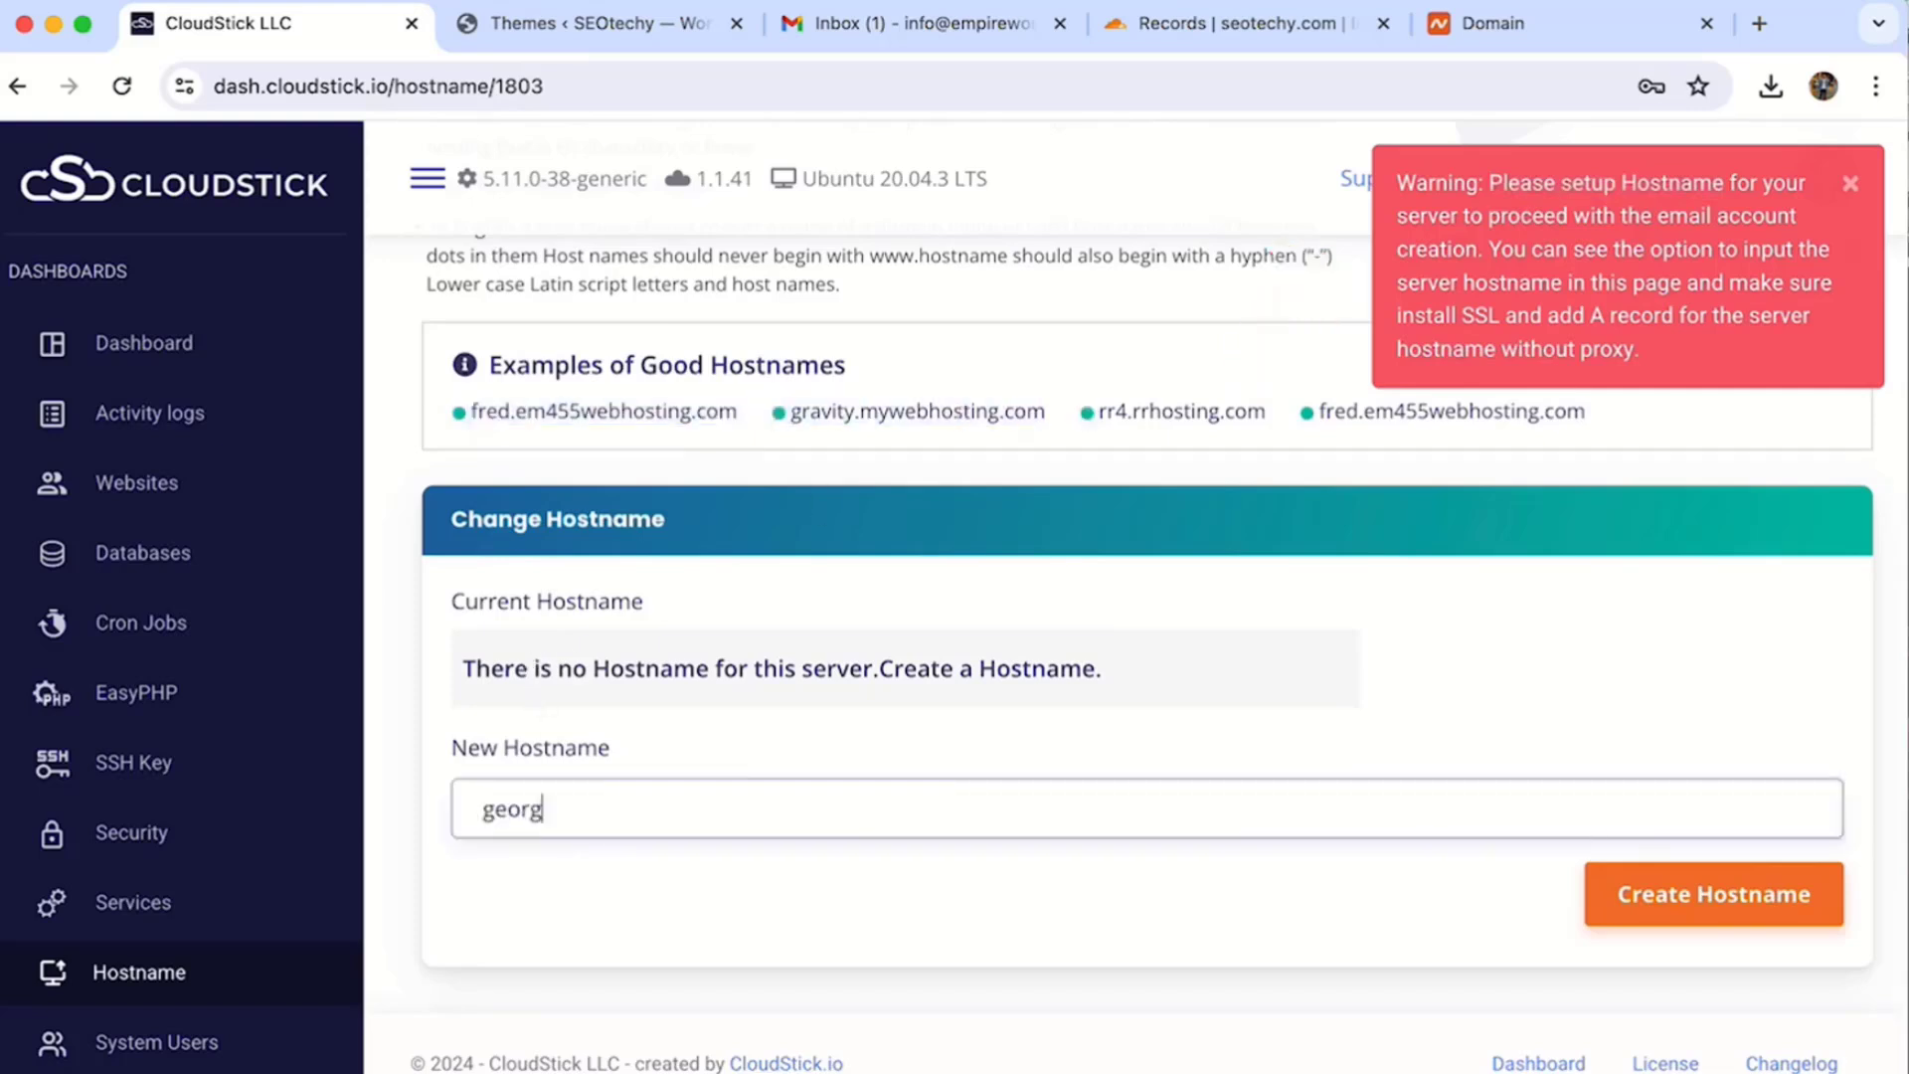
pyautogui.write('e.empireword.com')
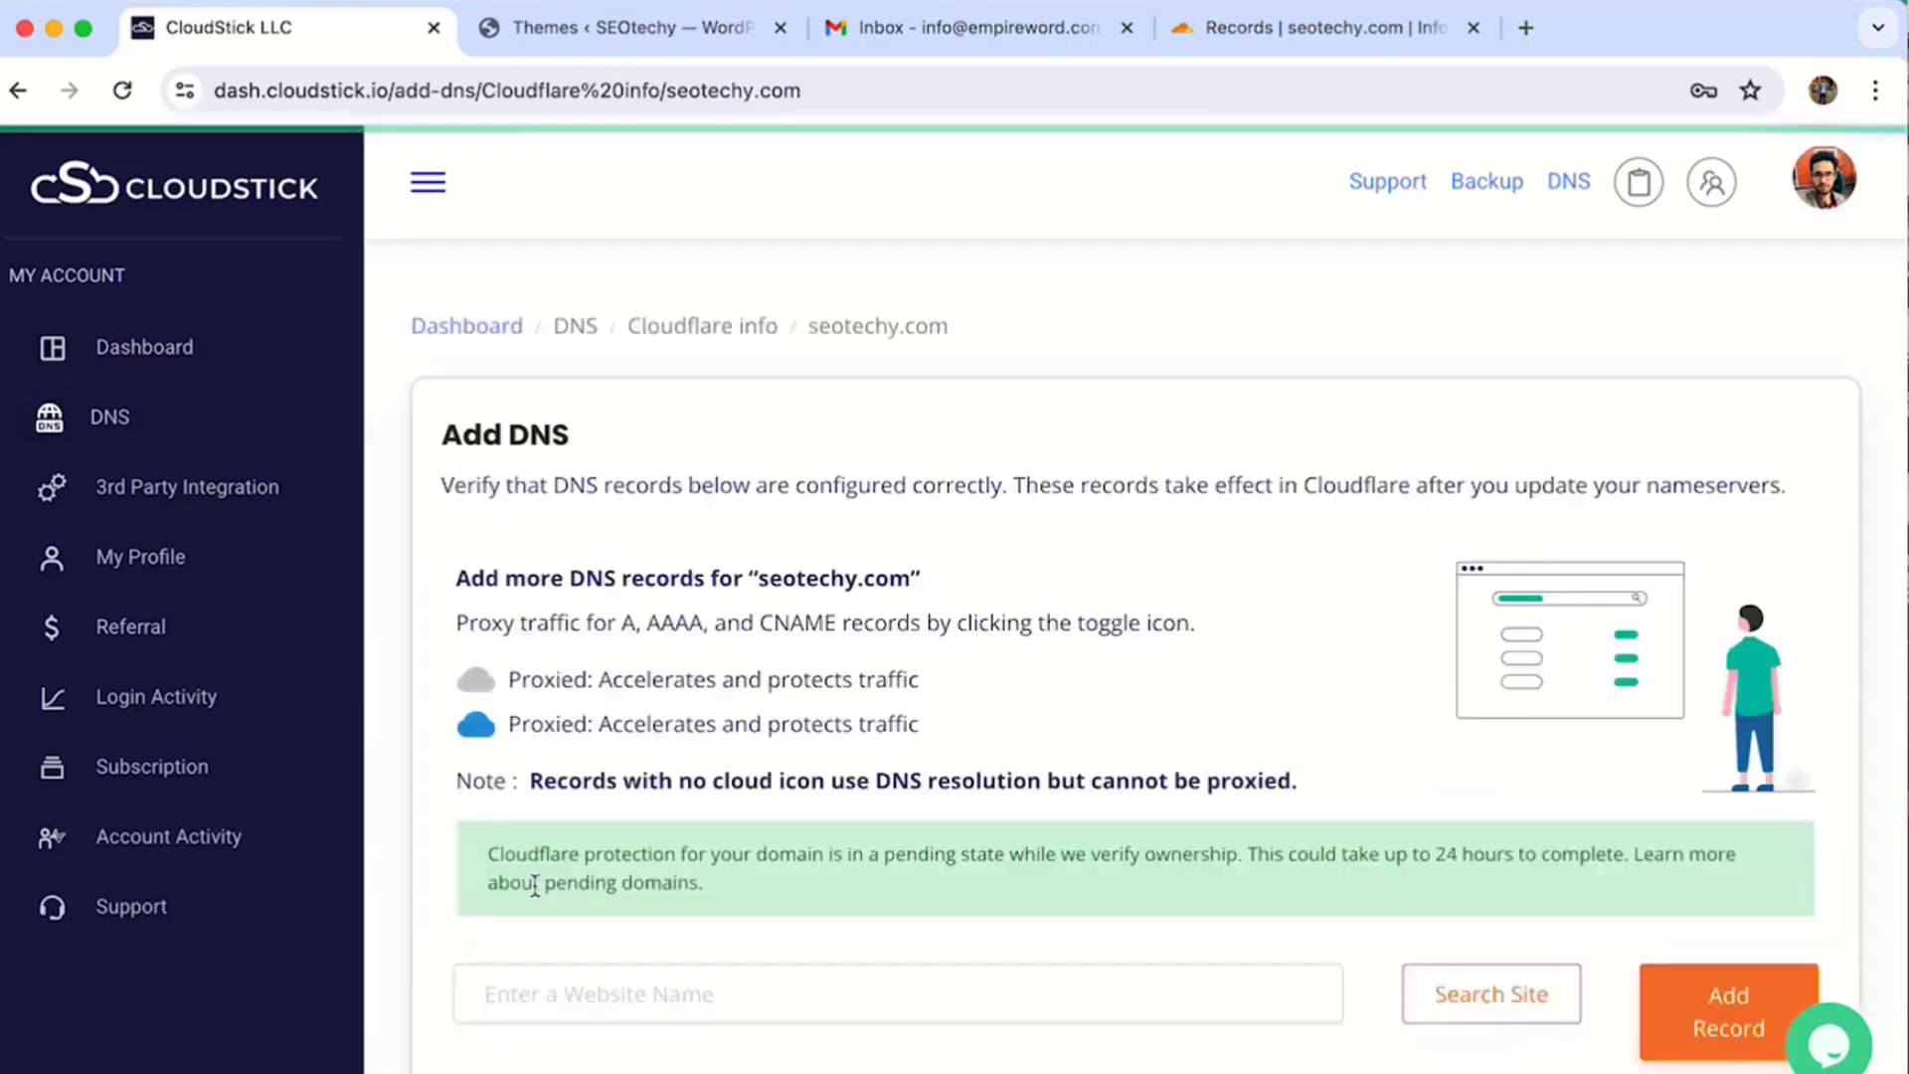
# - Add an unproxied A record 'george' pointing to 5.22.208.230
pyautogui.scroll(-10, 1019, 597)
pyautogui.doubleClick(1018, 363)
pyautogui.hotkey('ctrl', 'c')
pyautogui.scroll(8, 1019, 363)
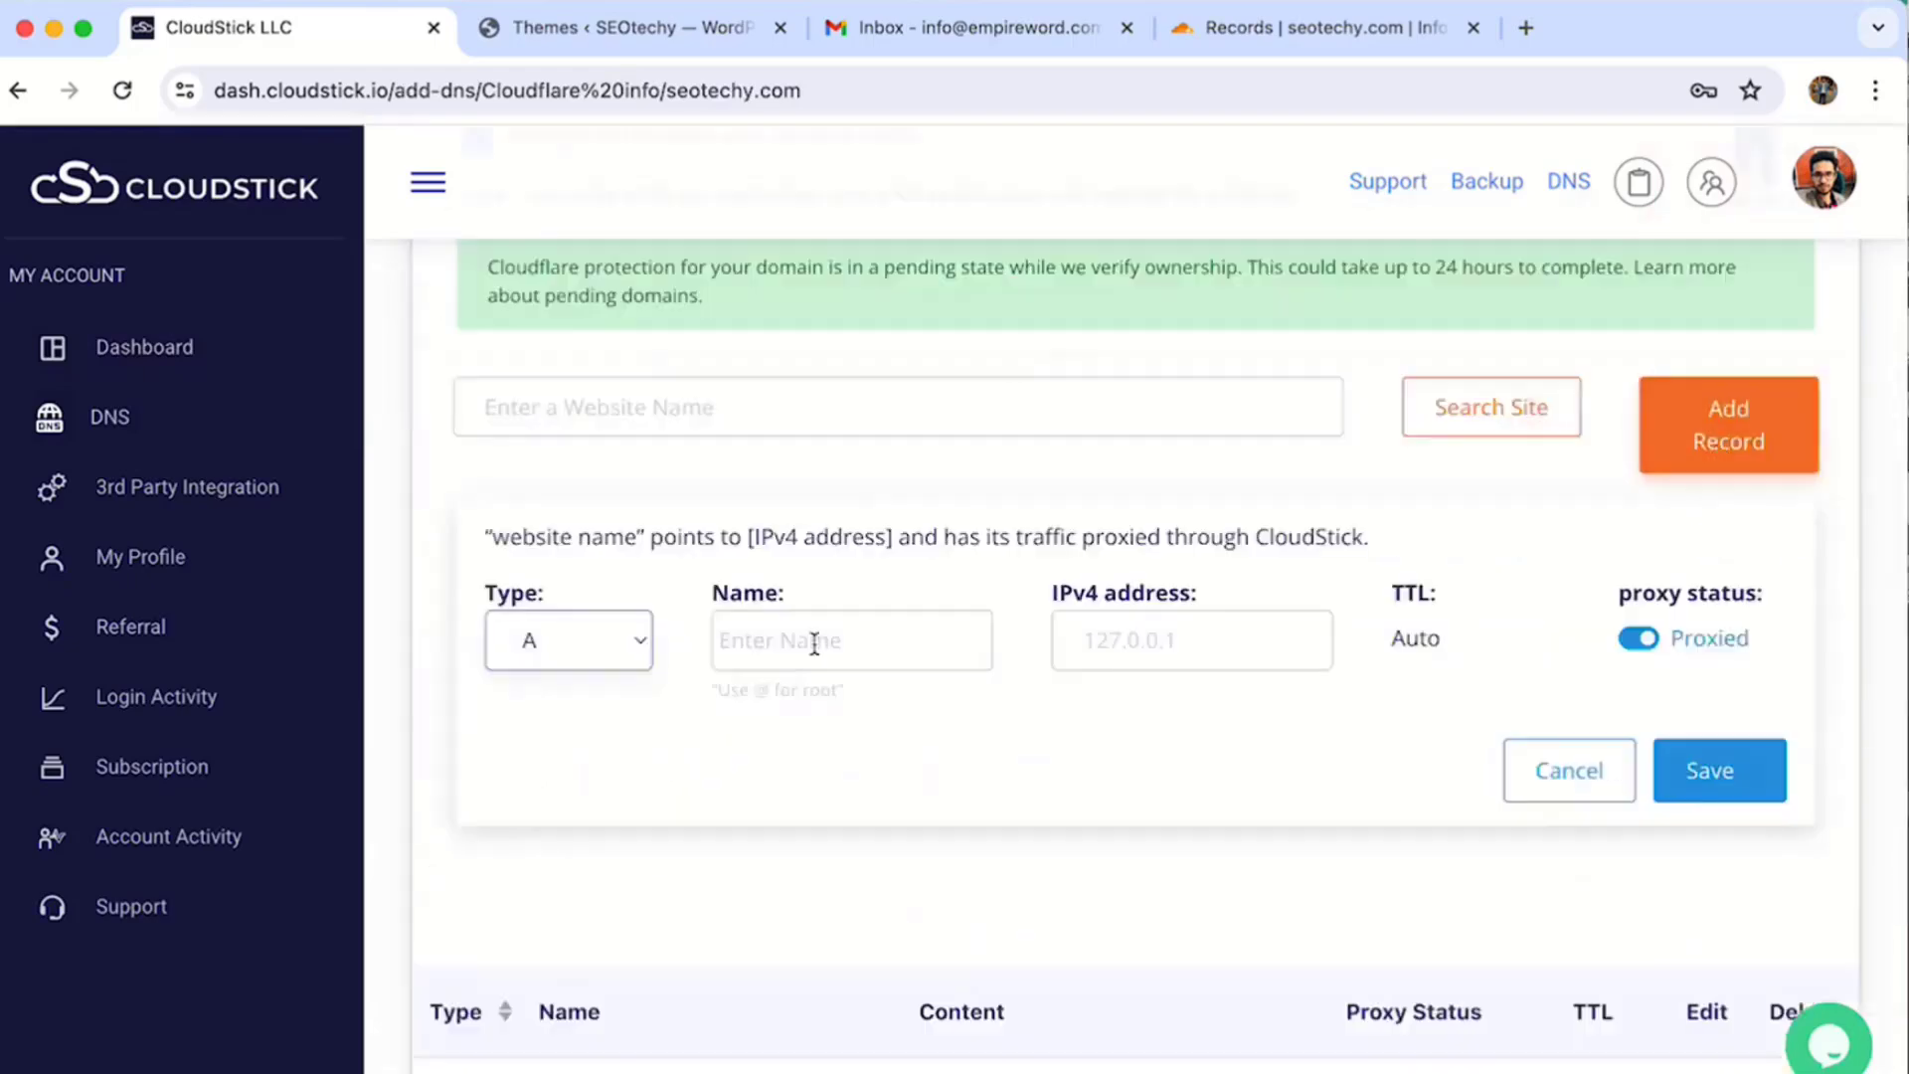
pyautogui.click(809, 640)
pyautogui.write('george')
pyautogui.press('Tab')
pyautogui.hotkey('ctrl', 'v')
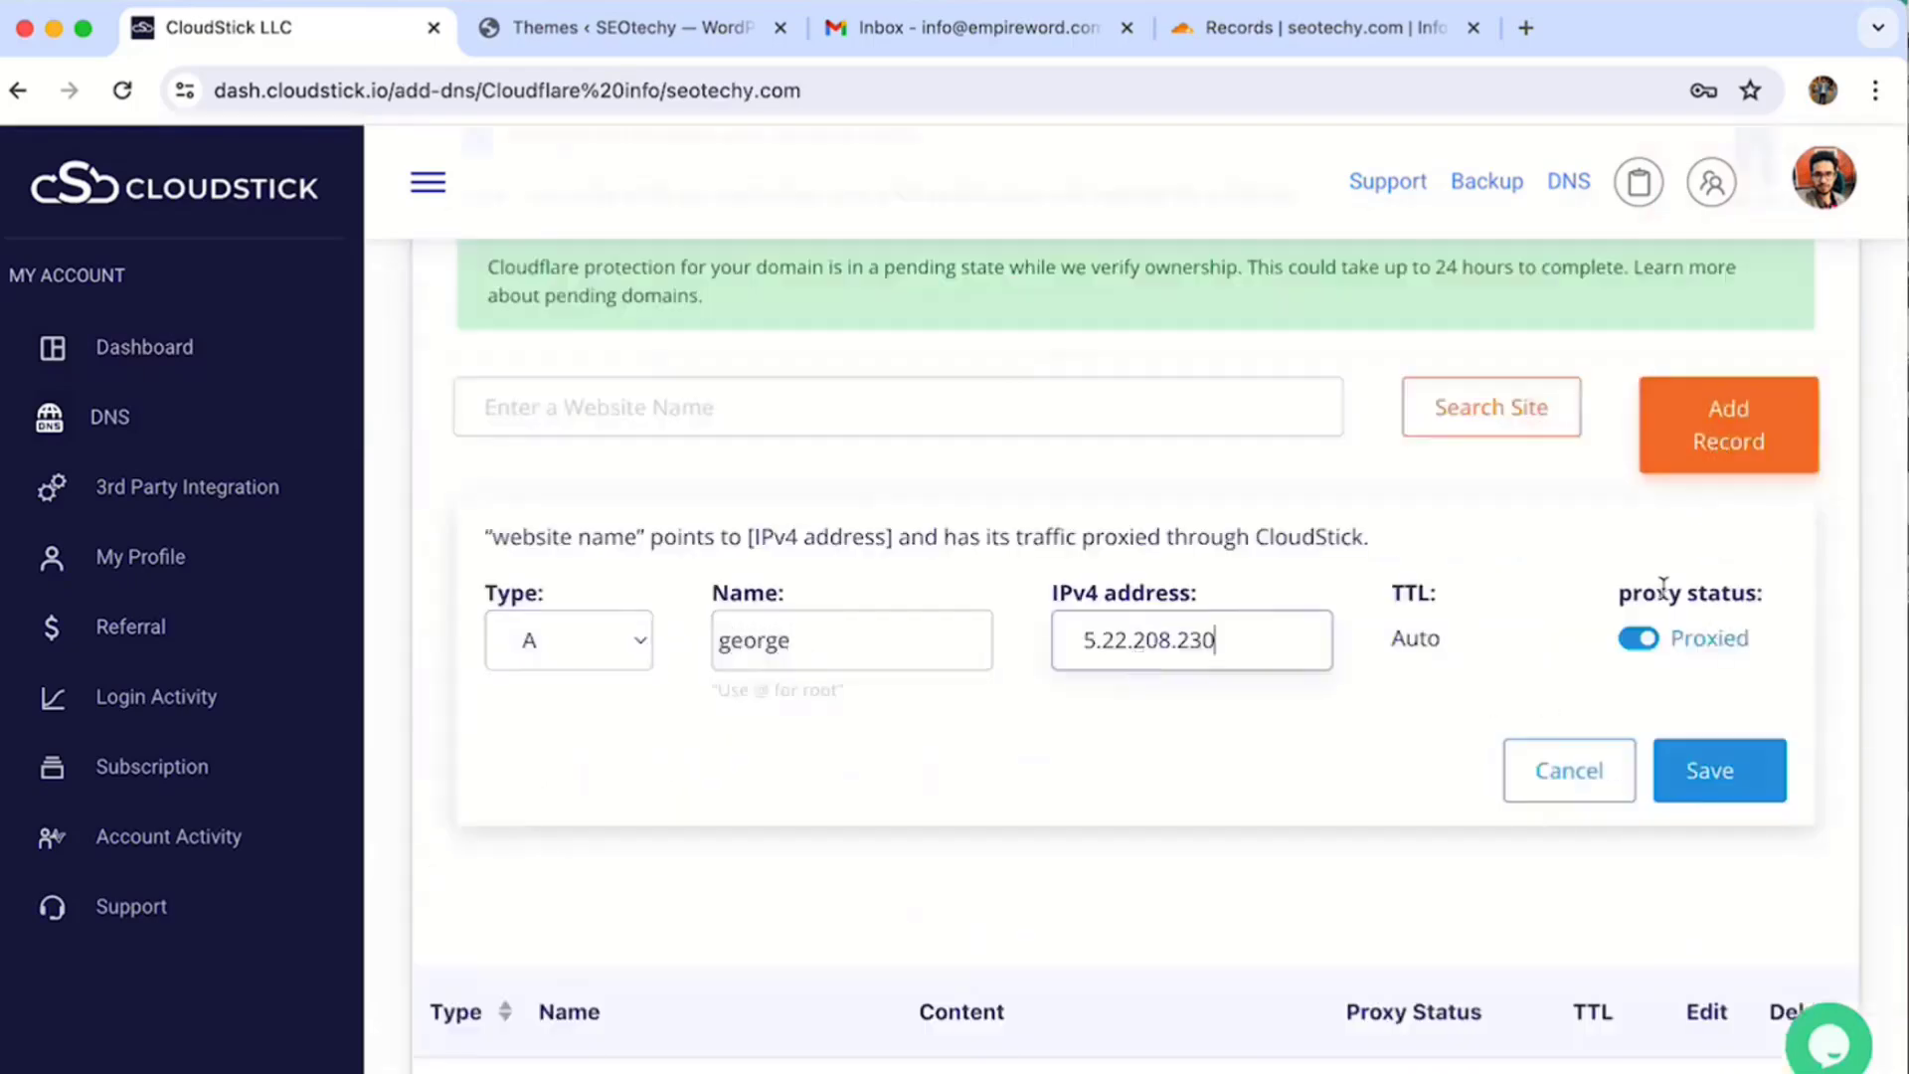
pyautogui.click(1636, 638)
pyautogui.click(1720, 772)
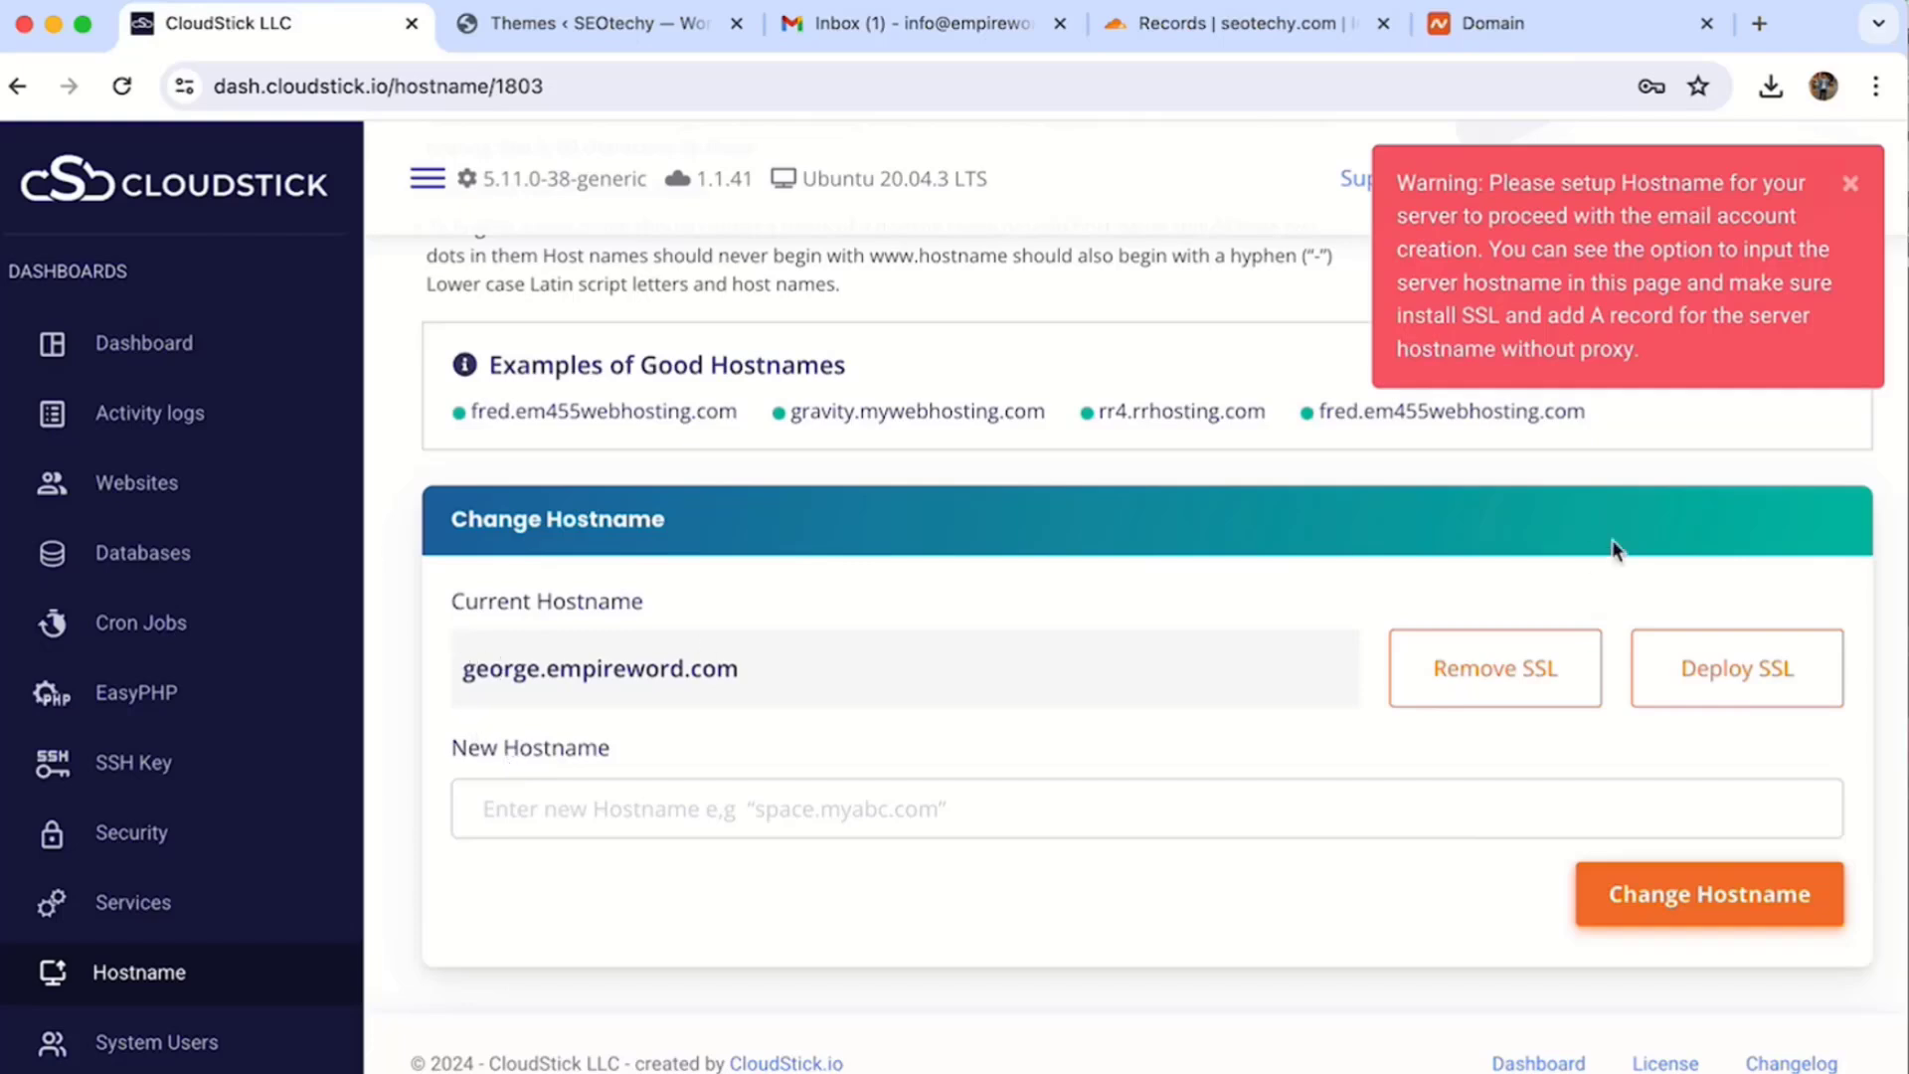
# - Replace the hostname with george.seotechy.com and deploy an SSL certificate for it
pyautogui.click(1706, 679)
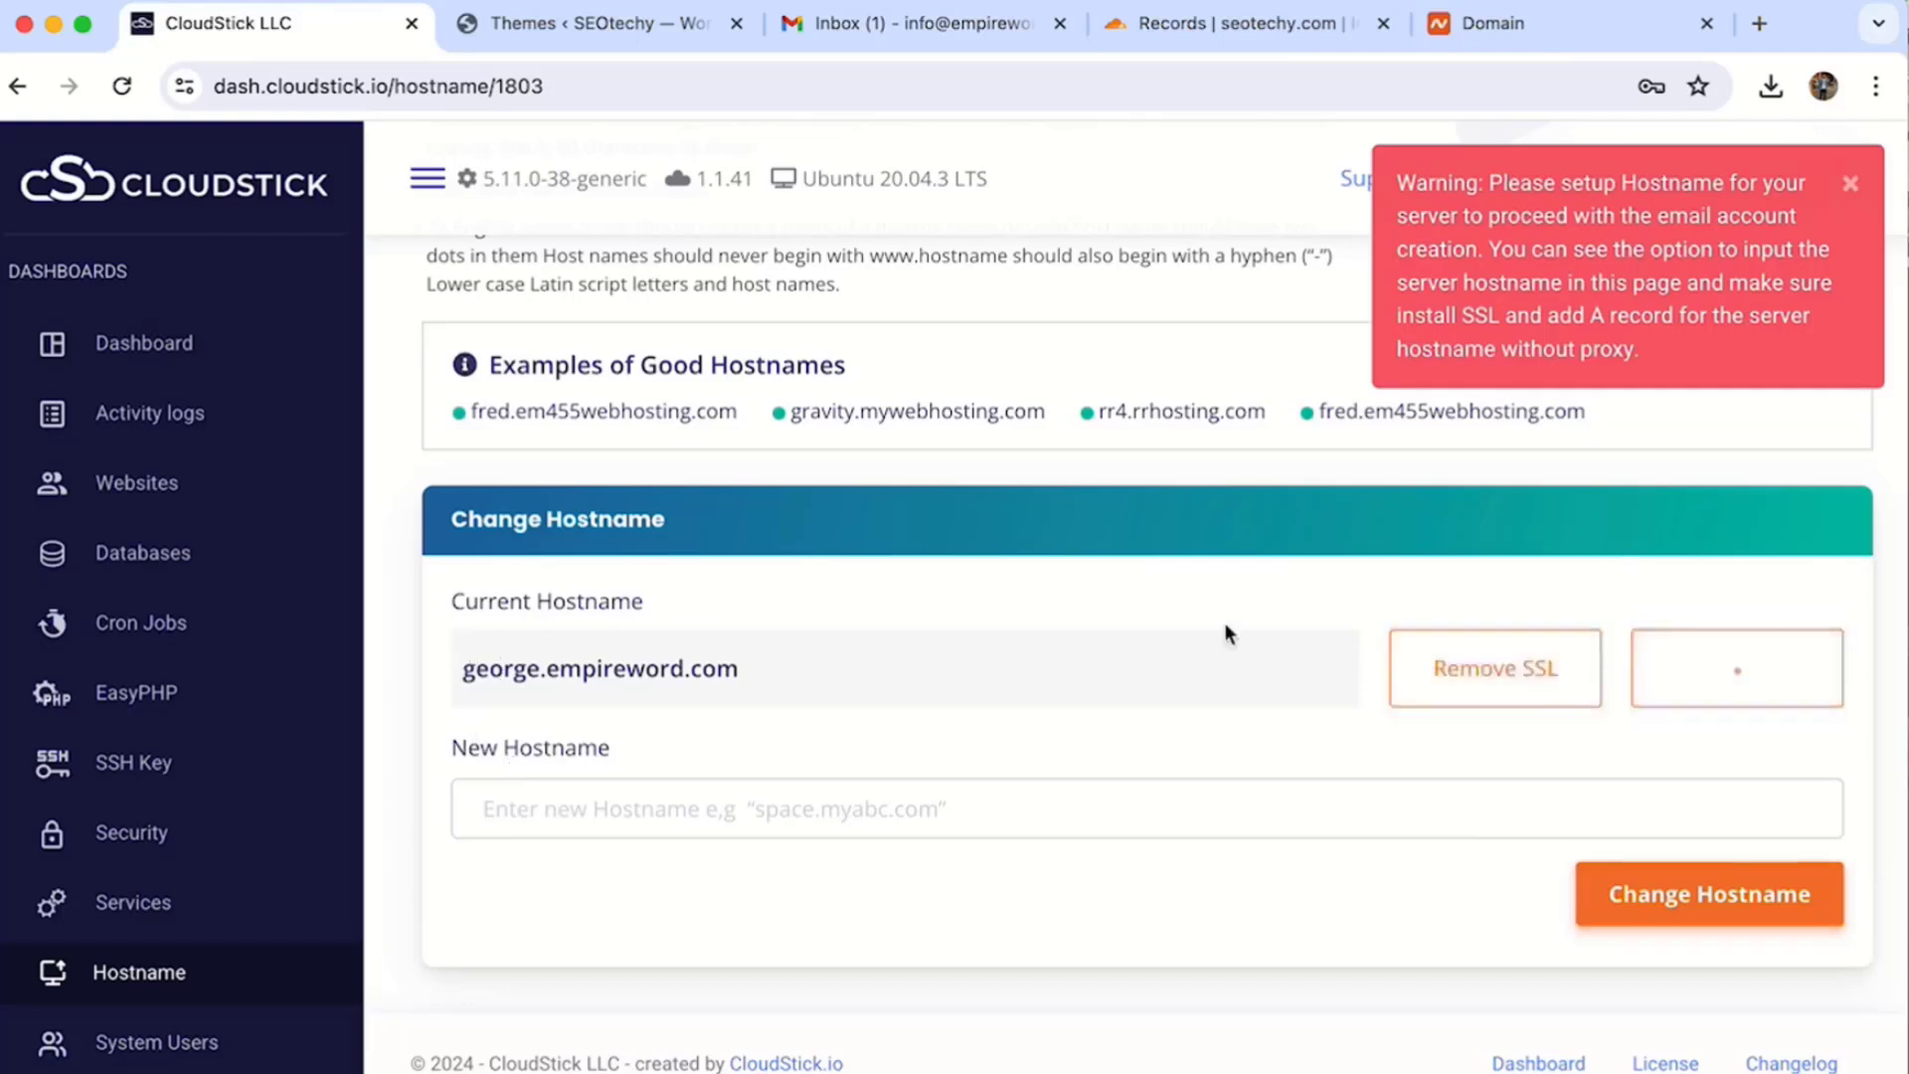
pyautogui.tripleClick(641, 686)
pyautogui.click(674, 801)
pyautogui.write('george.')
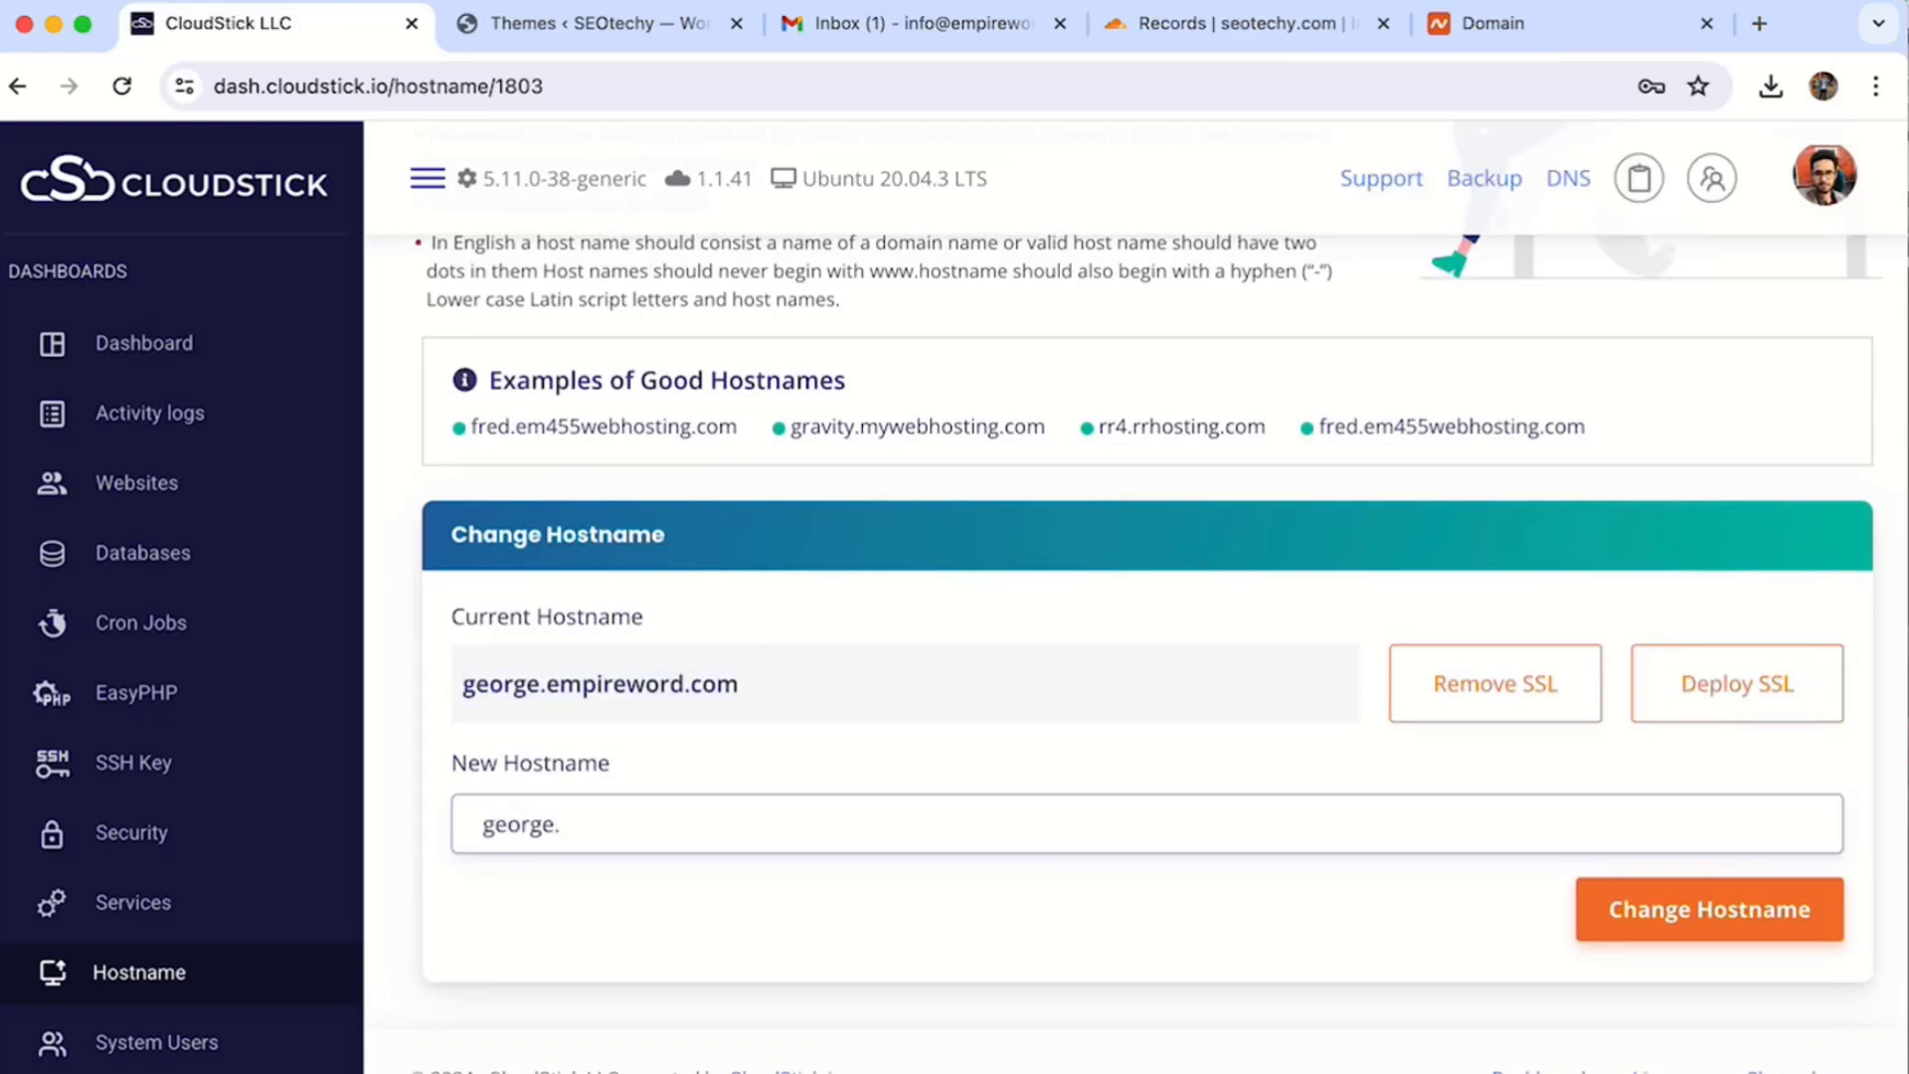
pyautogui.write('seotechy.com')
pyautogui.click(1692, 908)
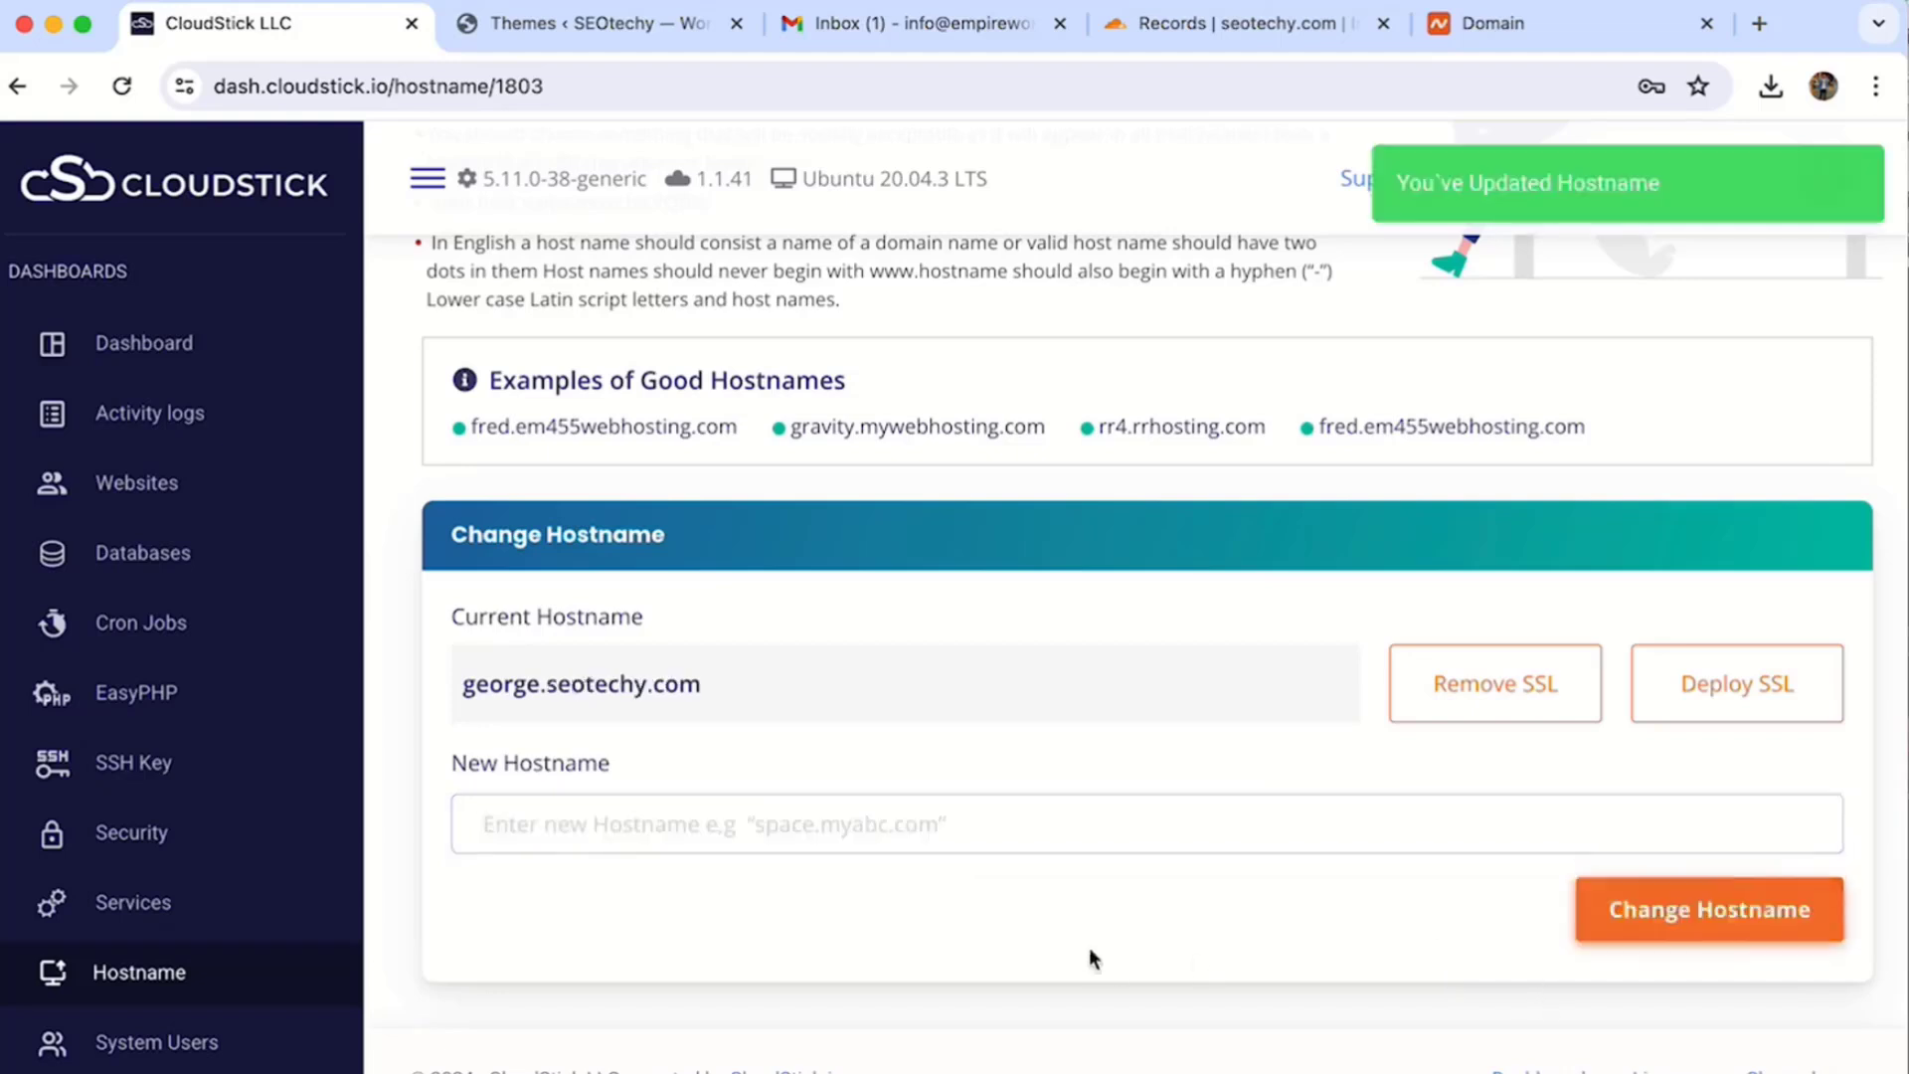
pyautogui.click(1811, 682)
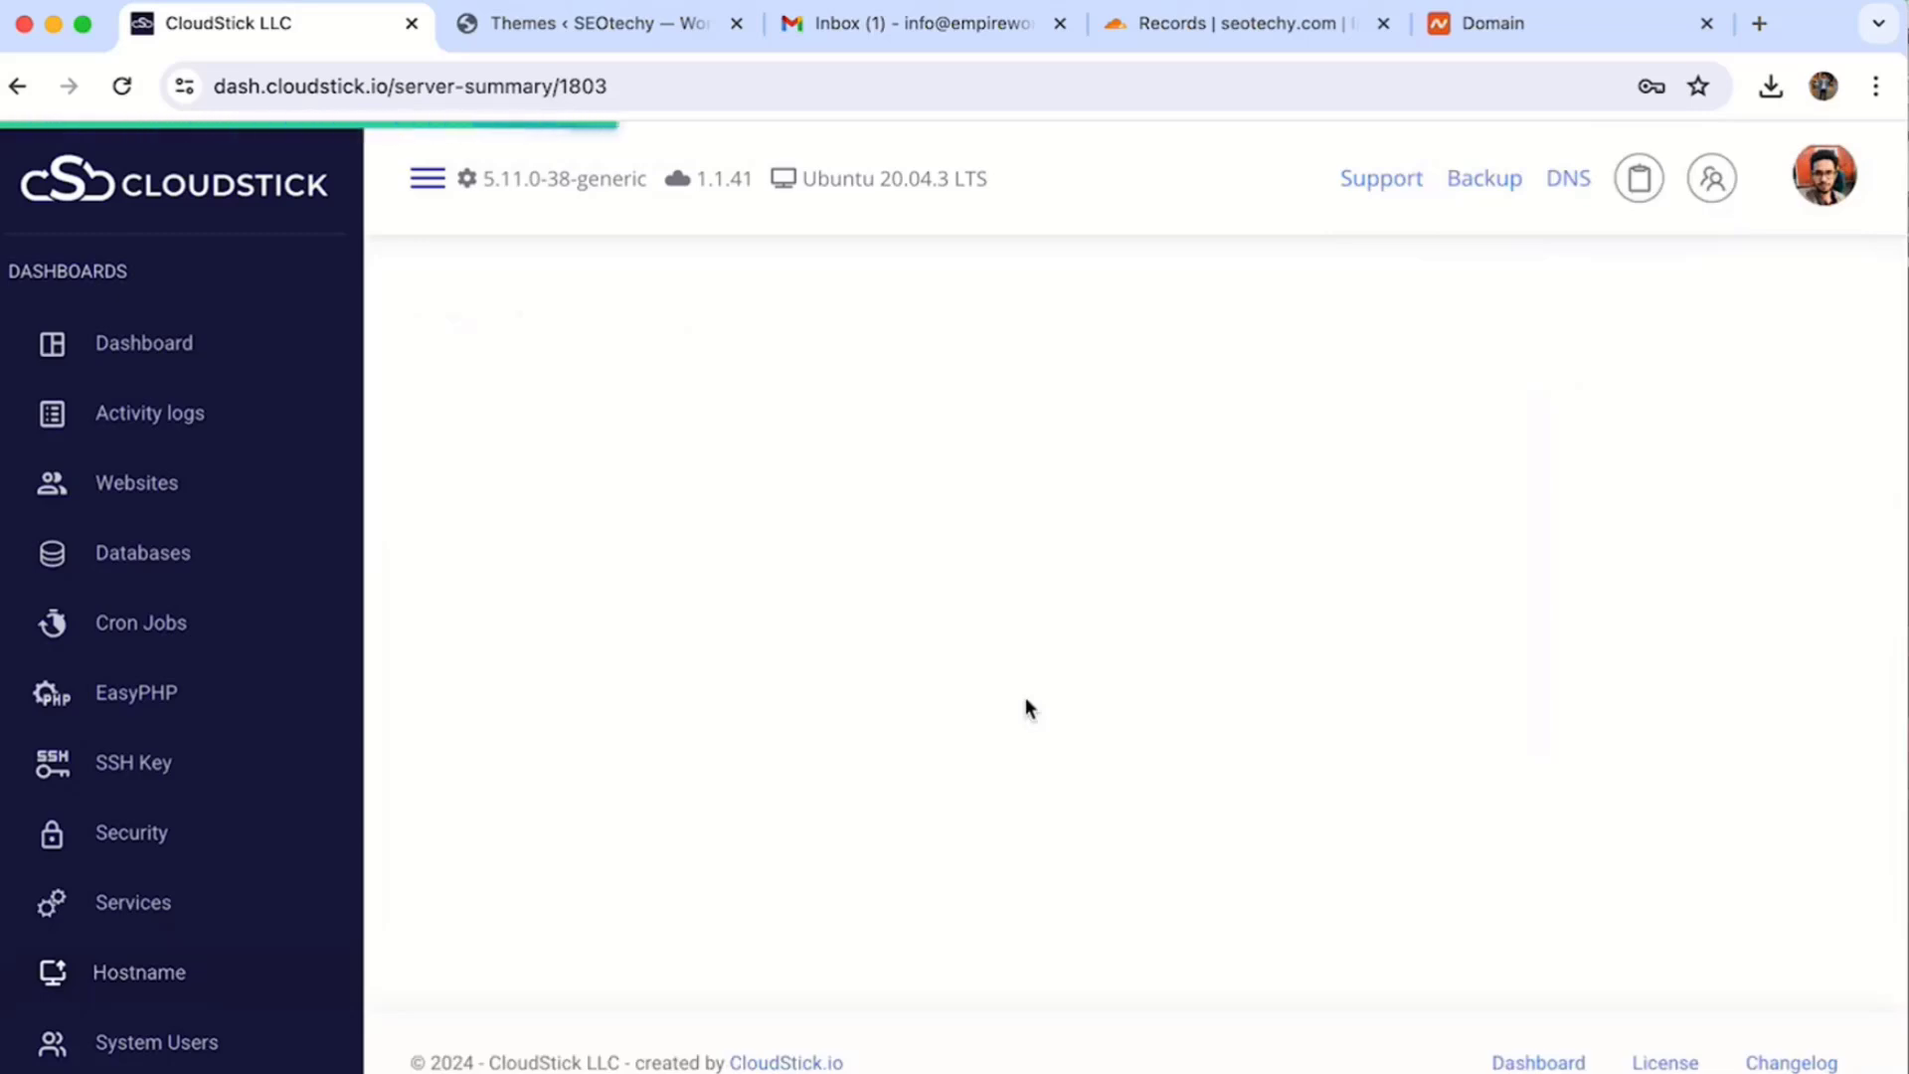
# - Go to app-pydzm-seotechy's Email Accounts and review the DKIM, SPF and MX setup warning
pyautogui.click(154, 482)
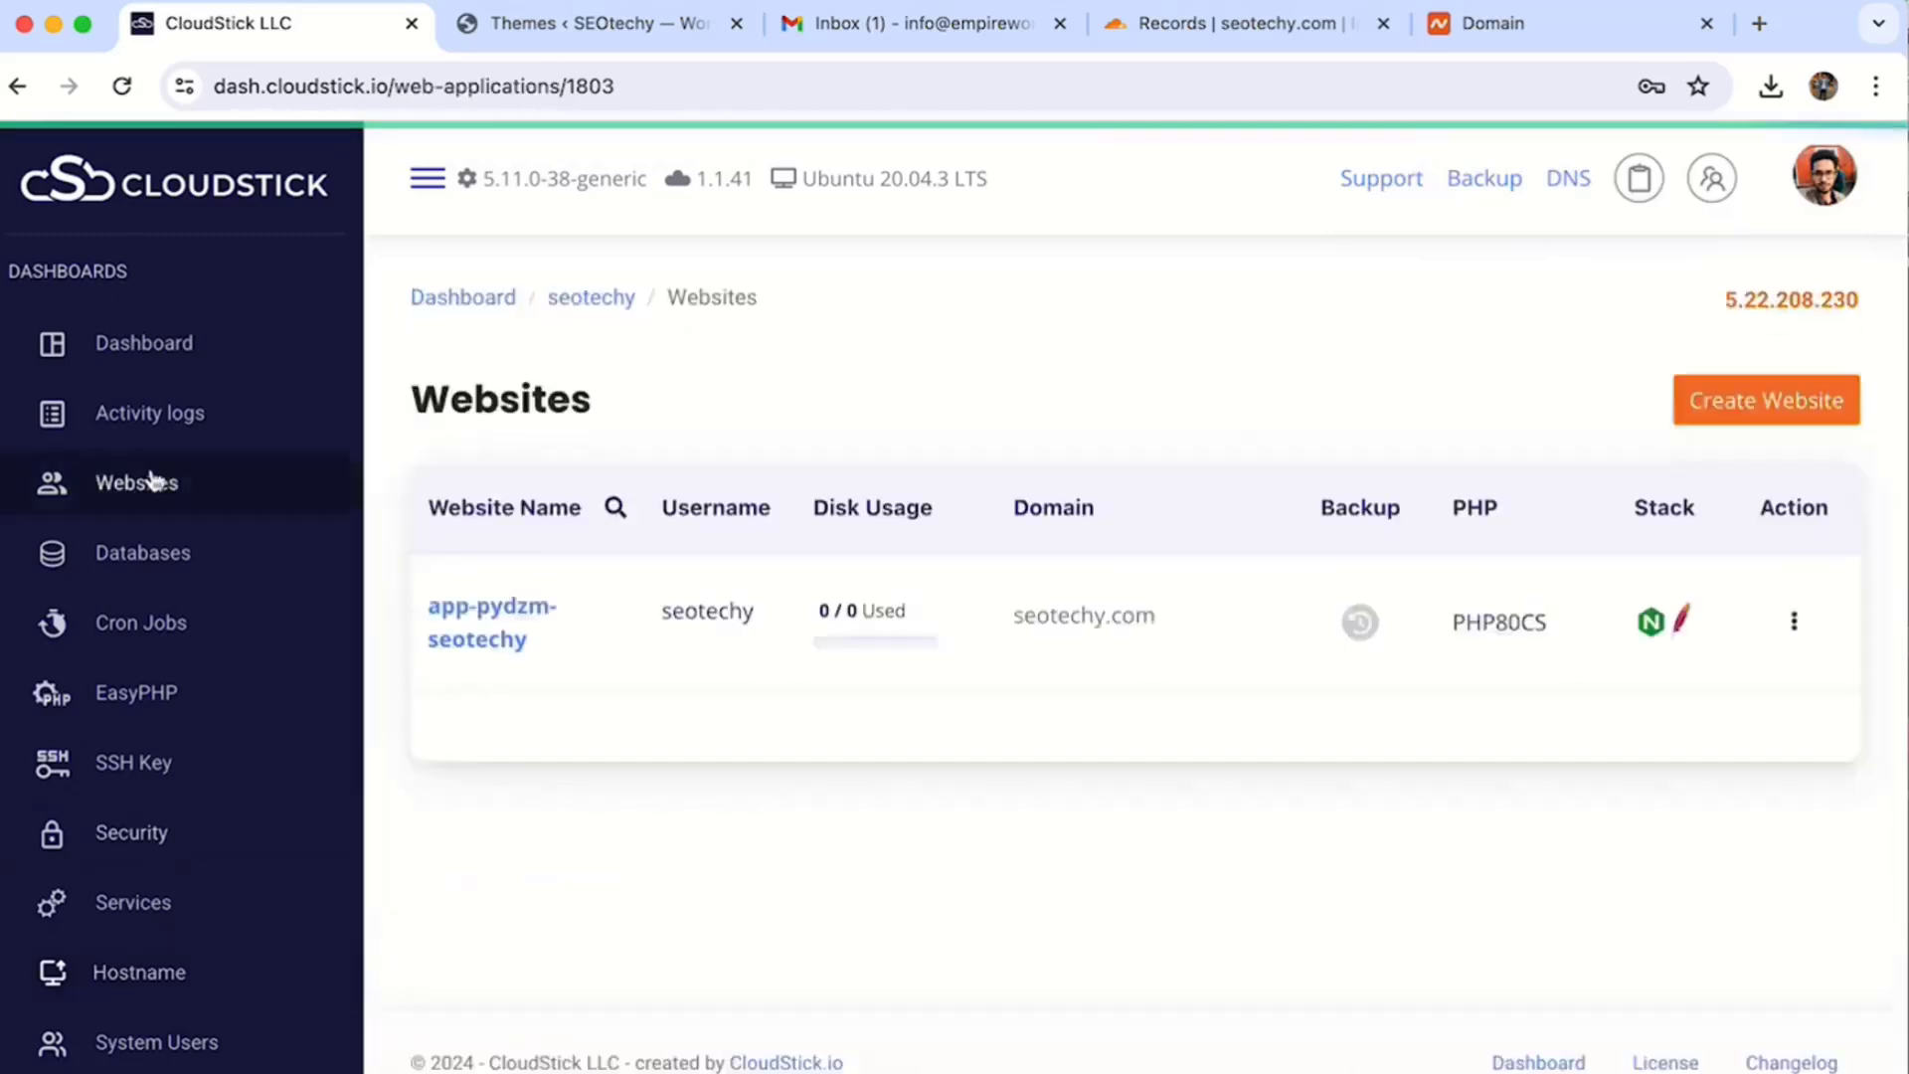
pyautogui.click(514, 621)
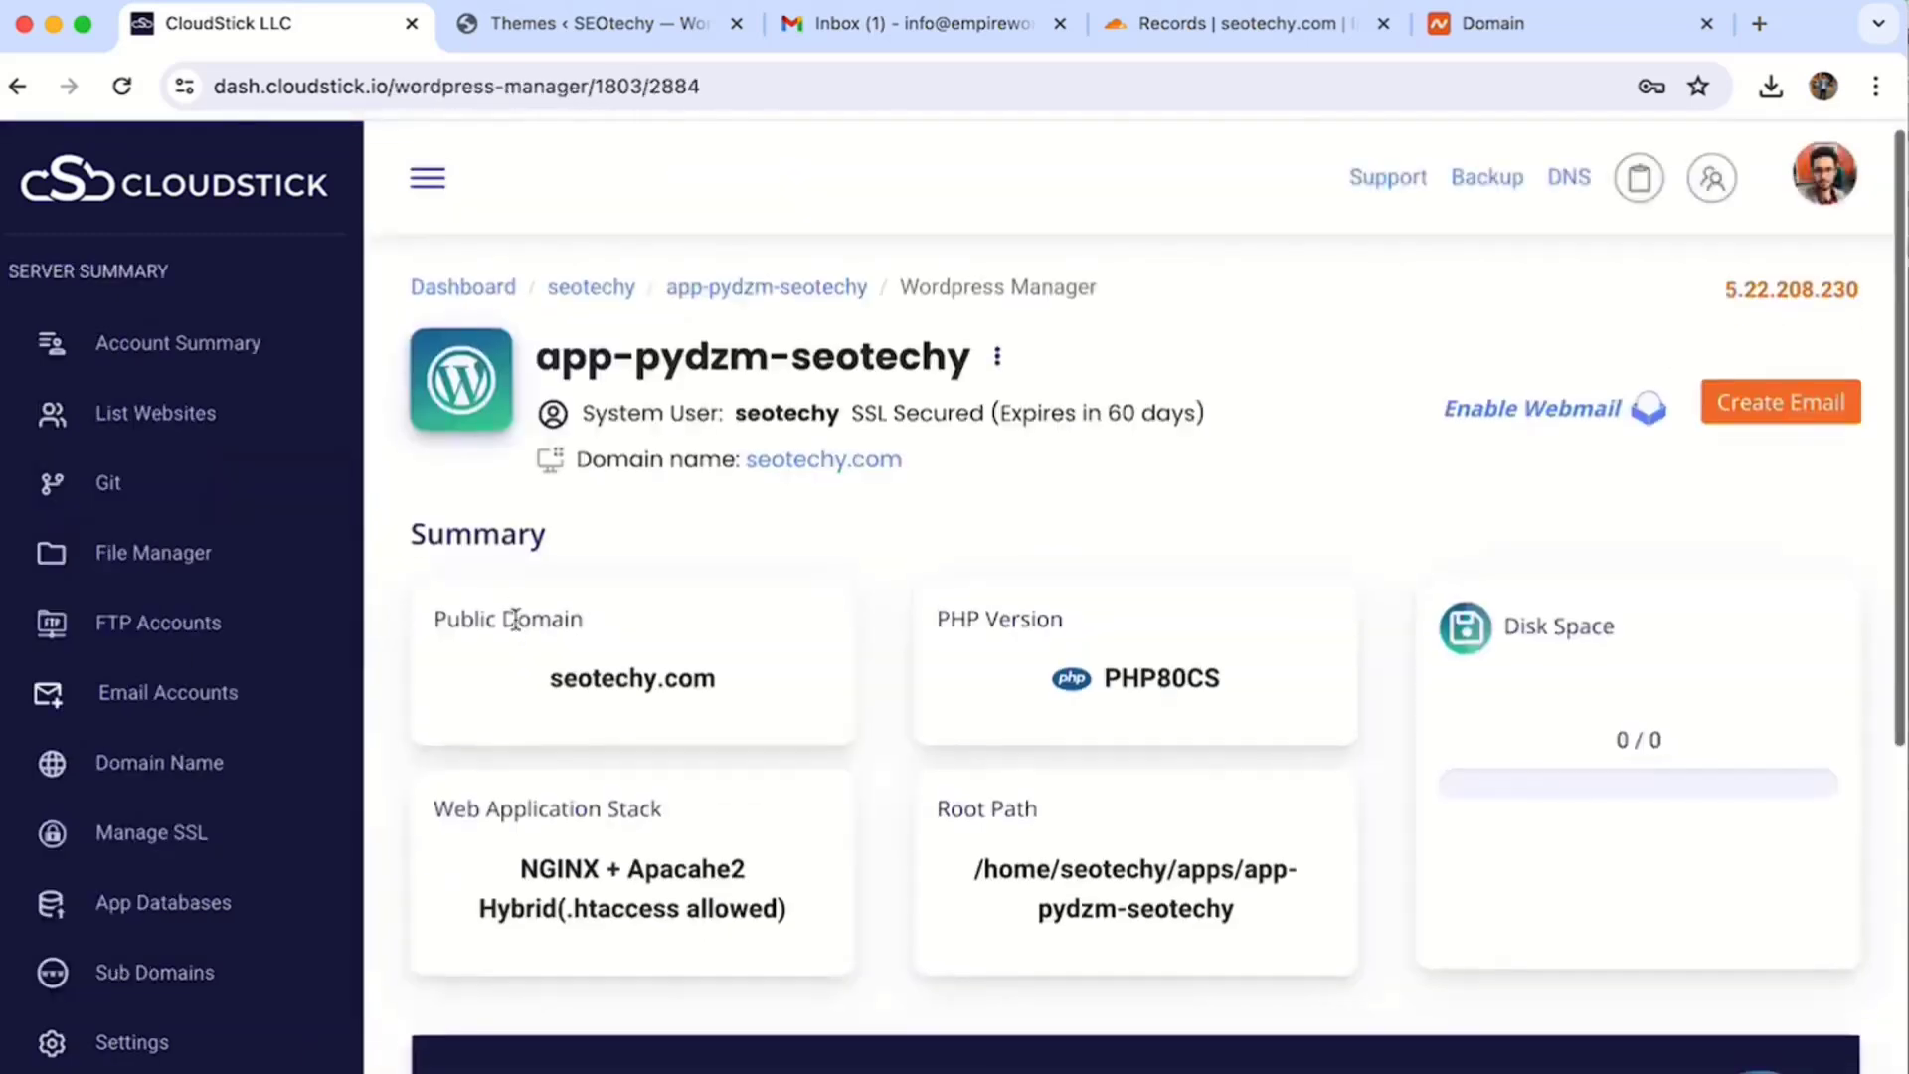
pyautogui.scroll(-3, 513, 618)
pyautogui.click(139, 702)
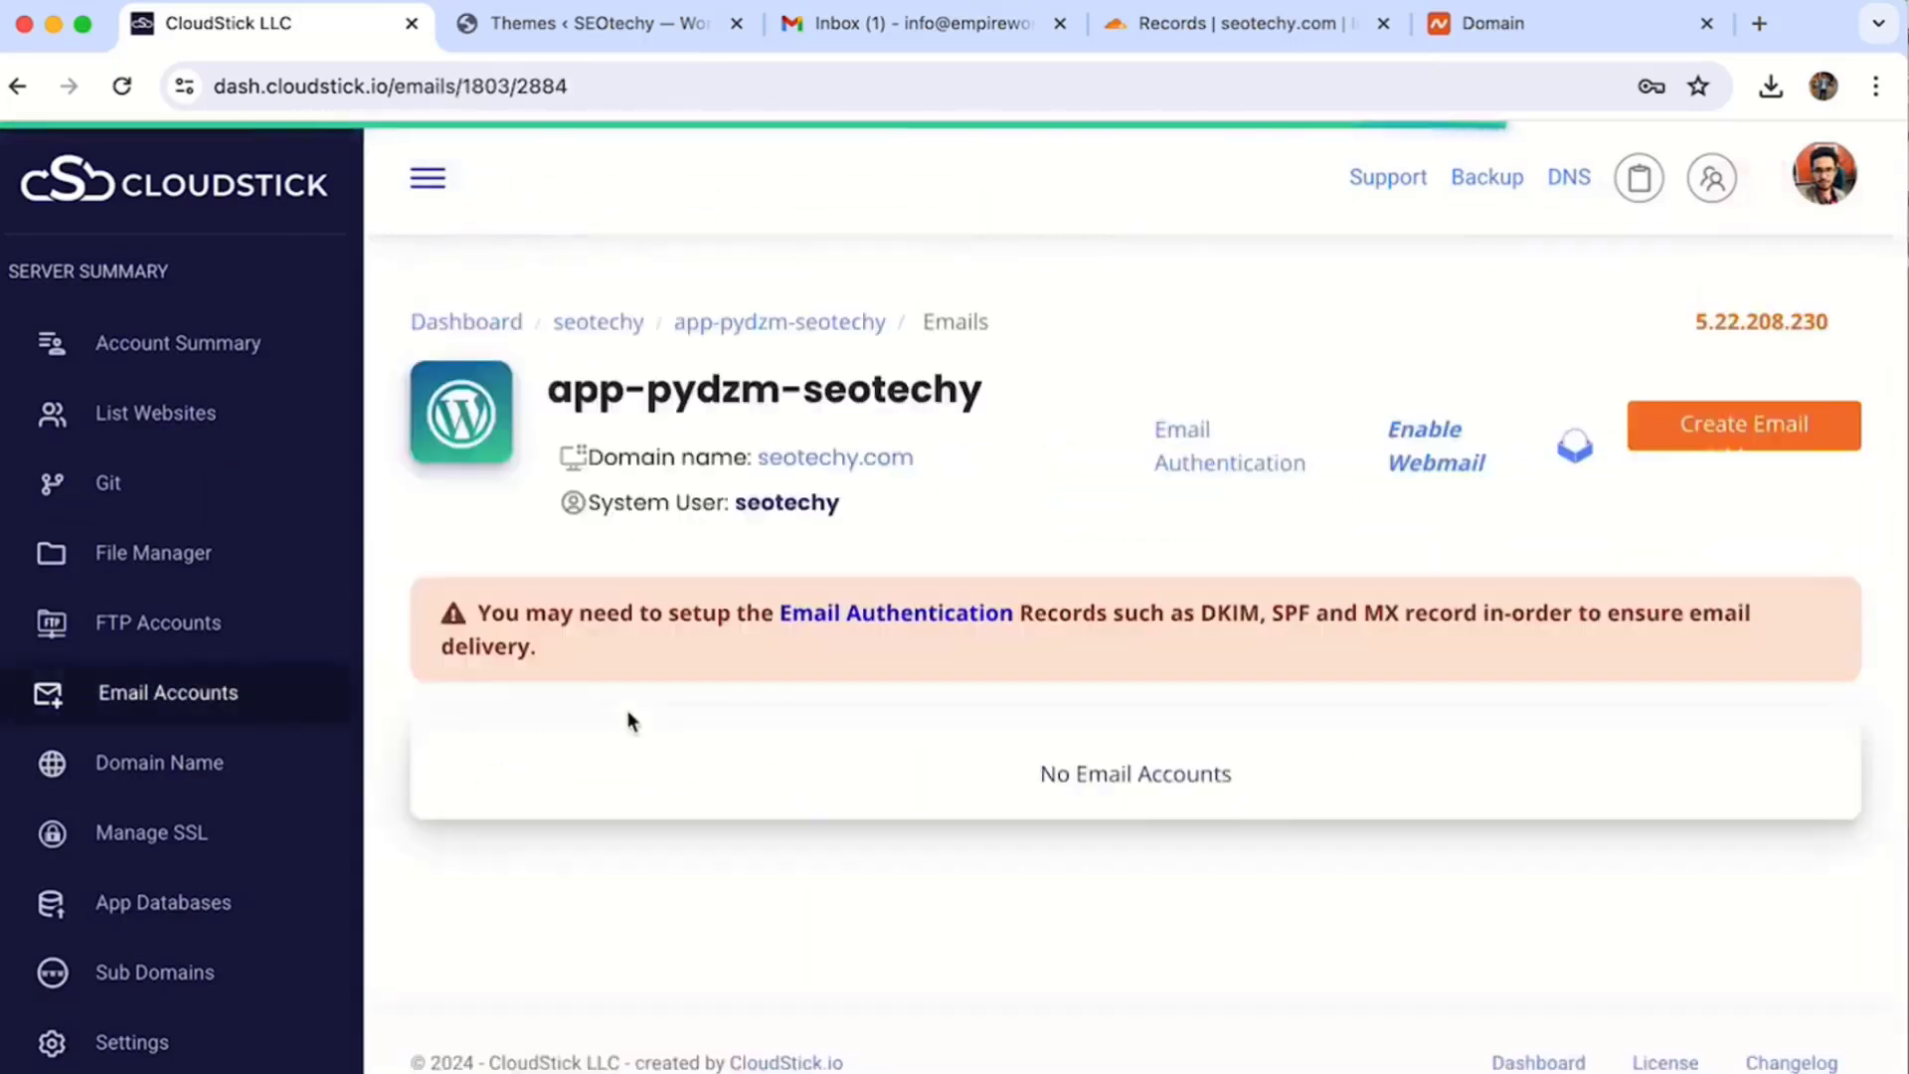
pyautogui.moveTo(506, 615); pyautogui.dragTo(1439, 616)
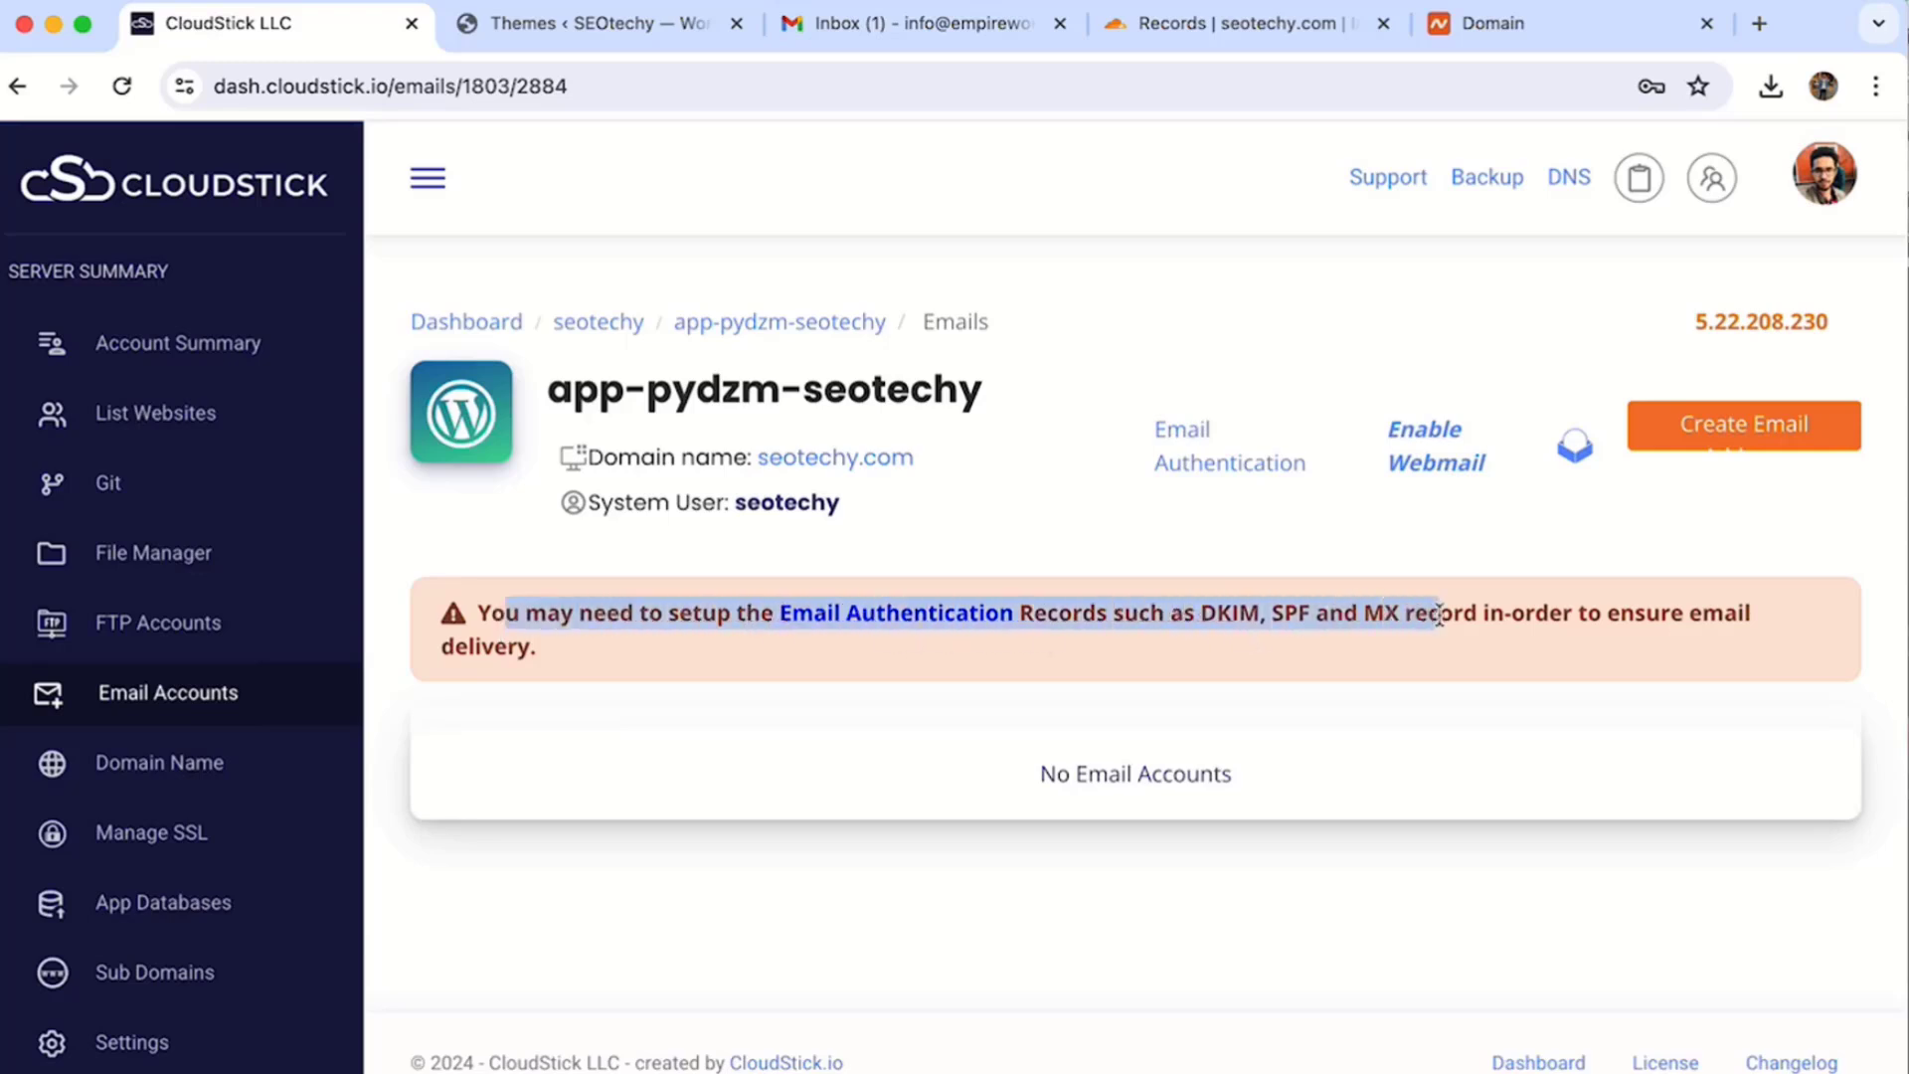
pyautogui.tripleClick(1409, 616)
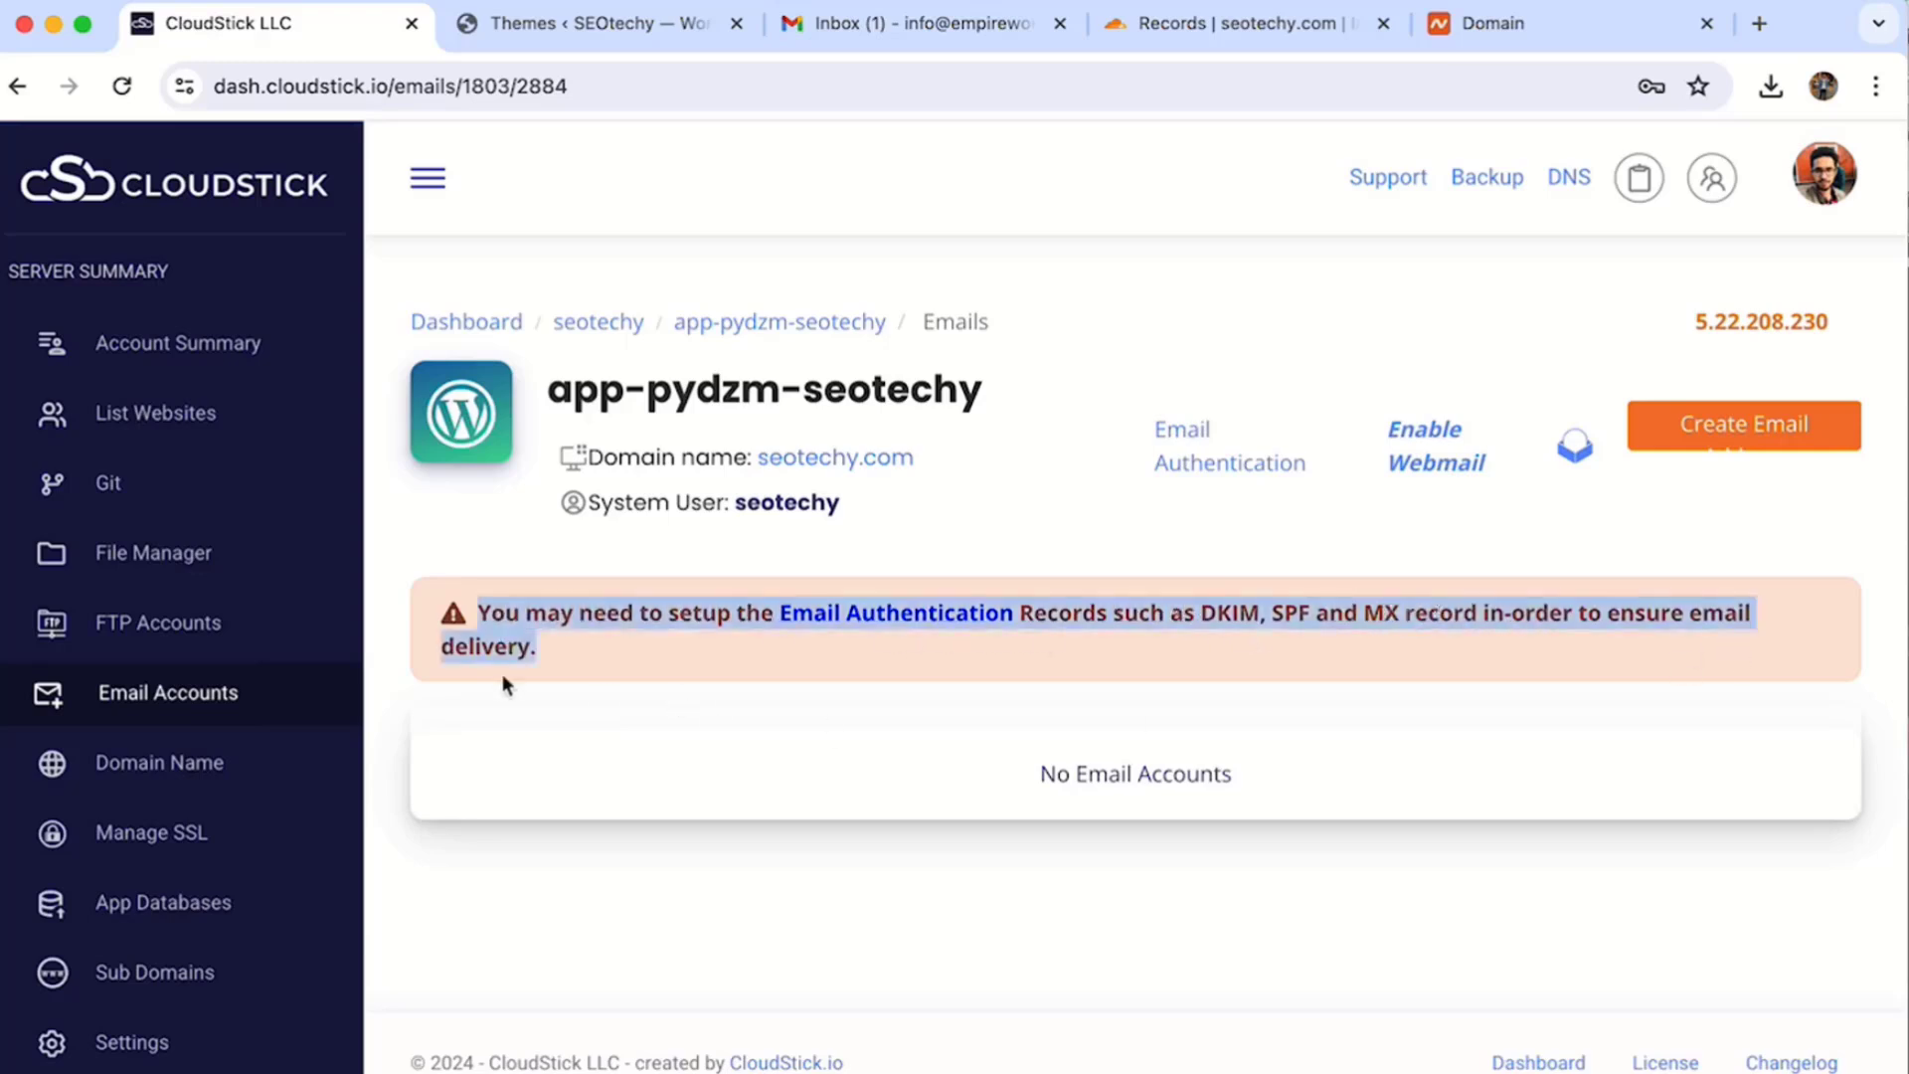
pyautogui.click(563, 655)
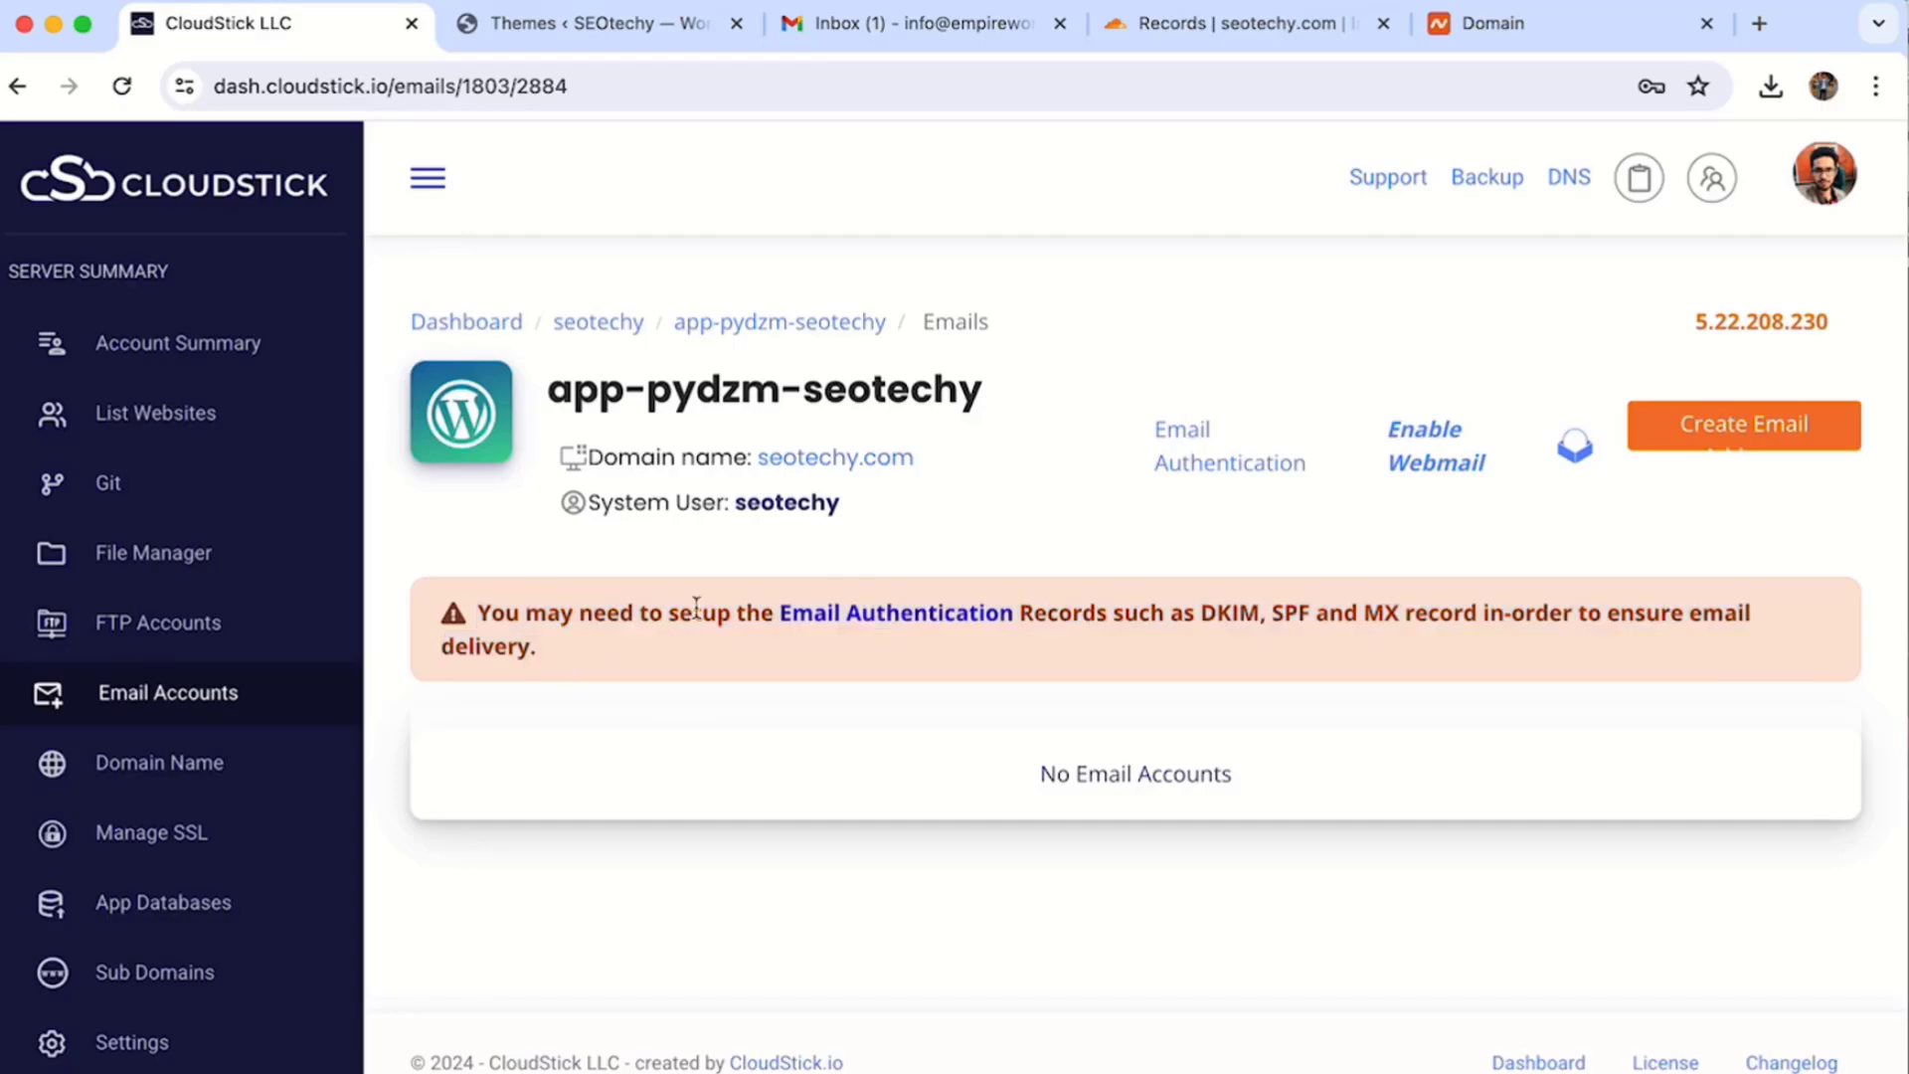
# - Add the email authentication DNS records through the Cloudflare info provider
pyautogui.click(898, 617)
pyautogui.scroll(-15, 642, 841)
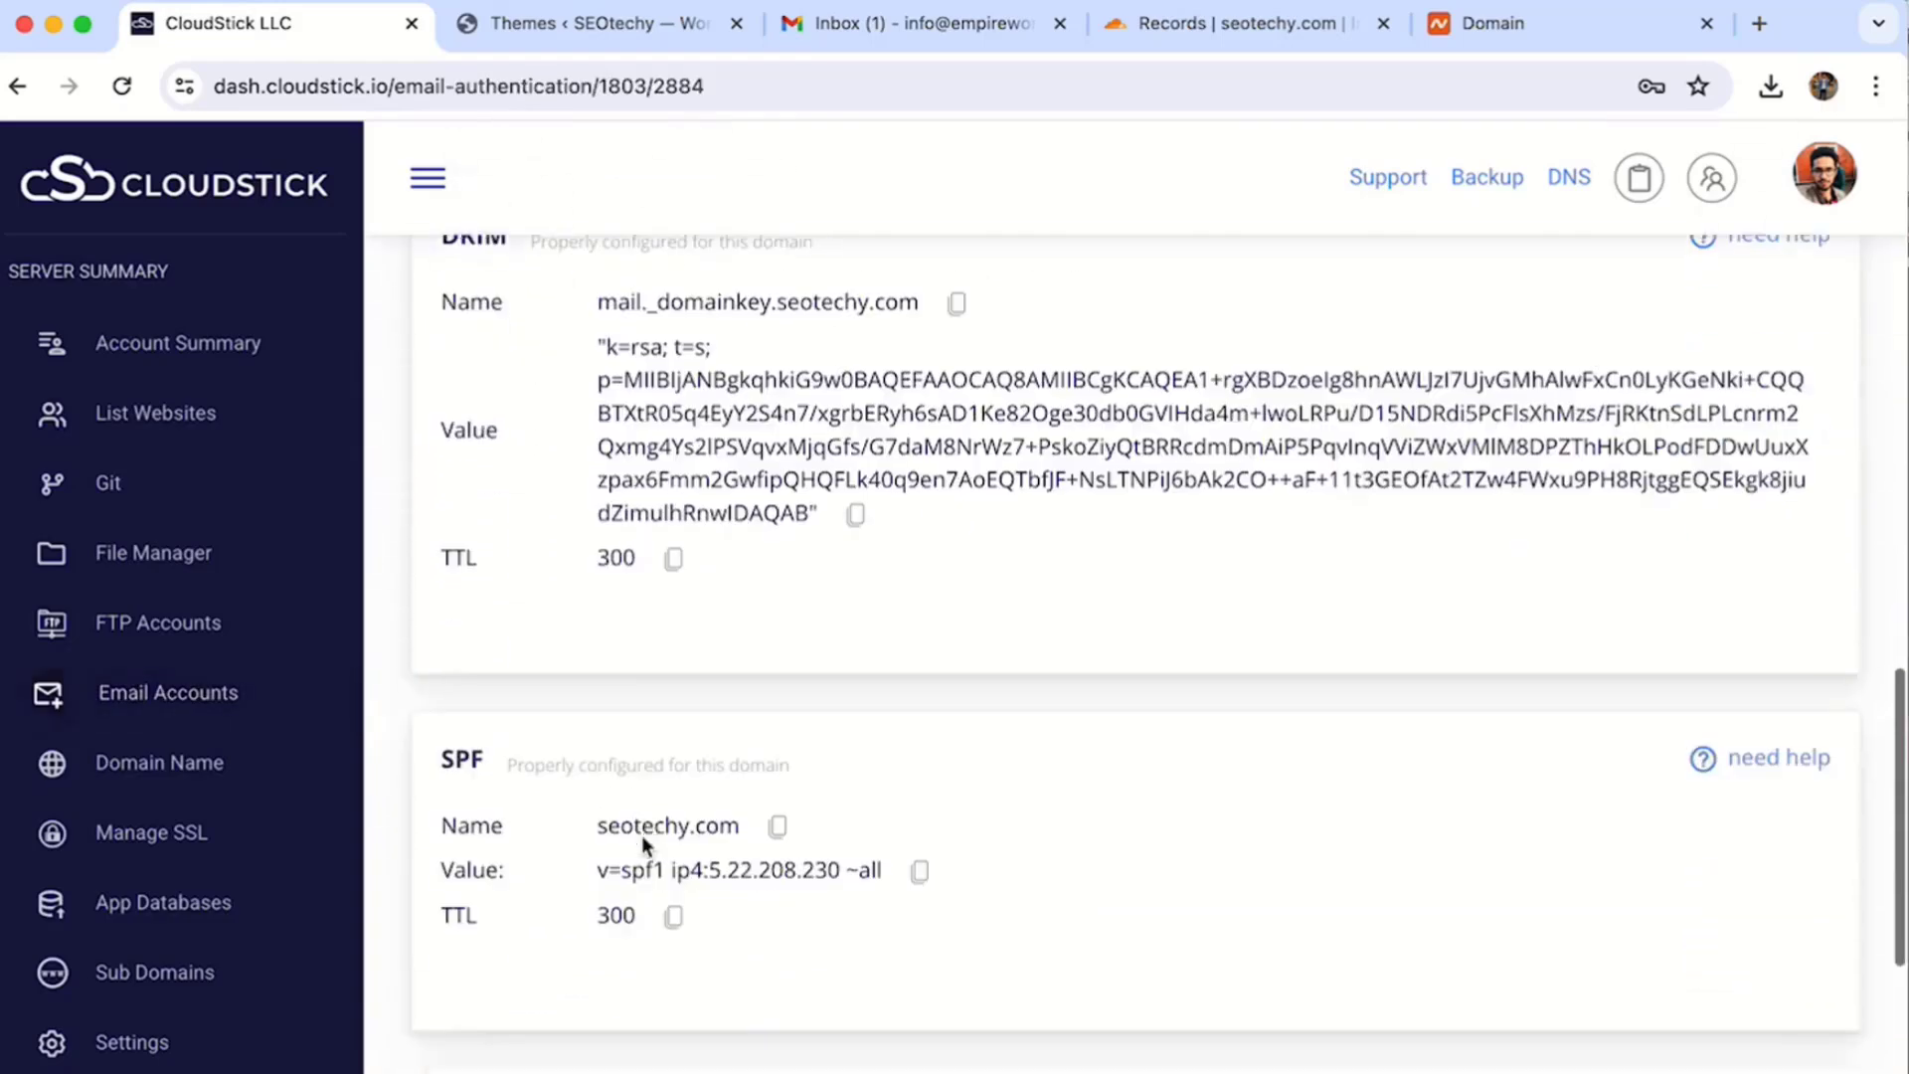
pyautogui.scroll(15, 734, 904)
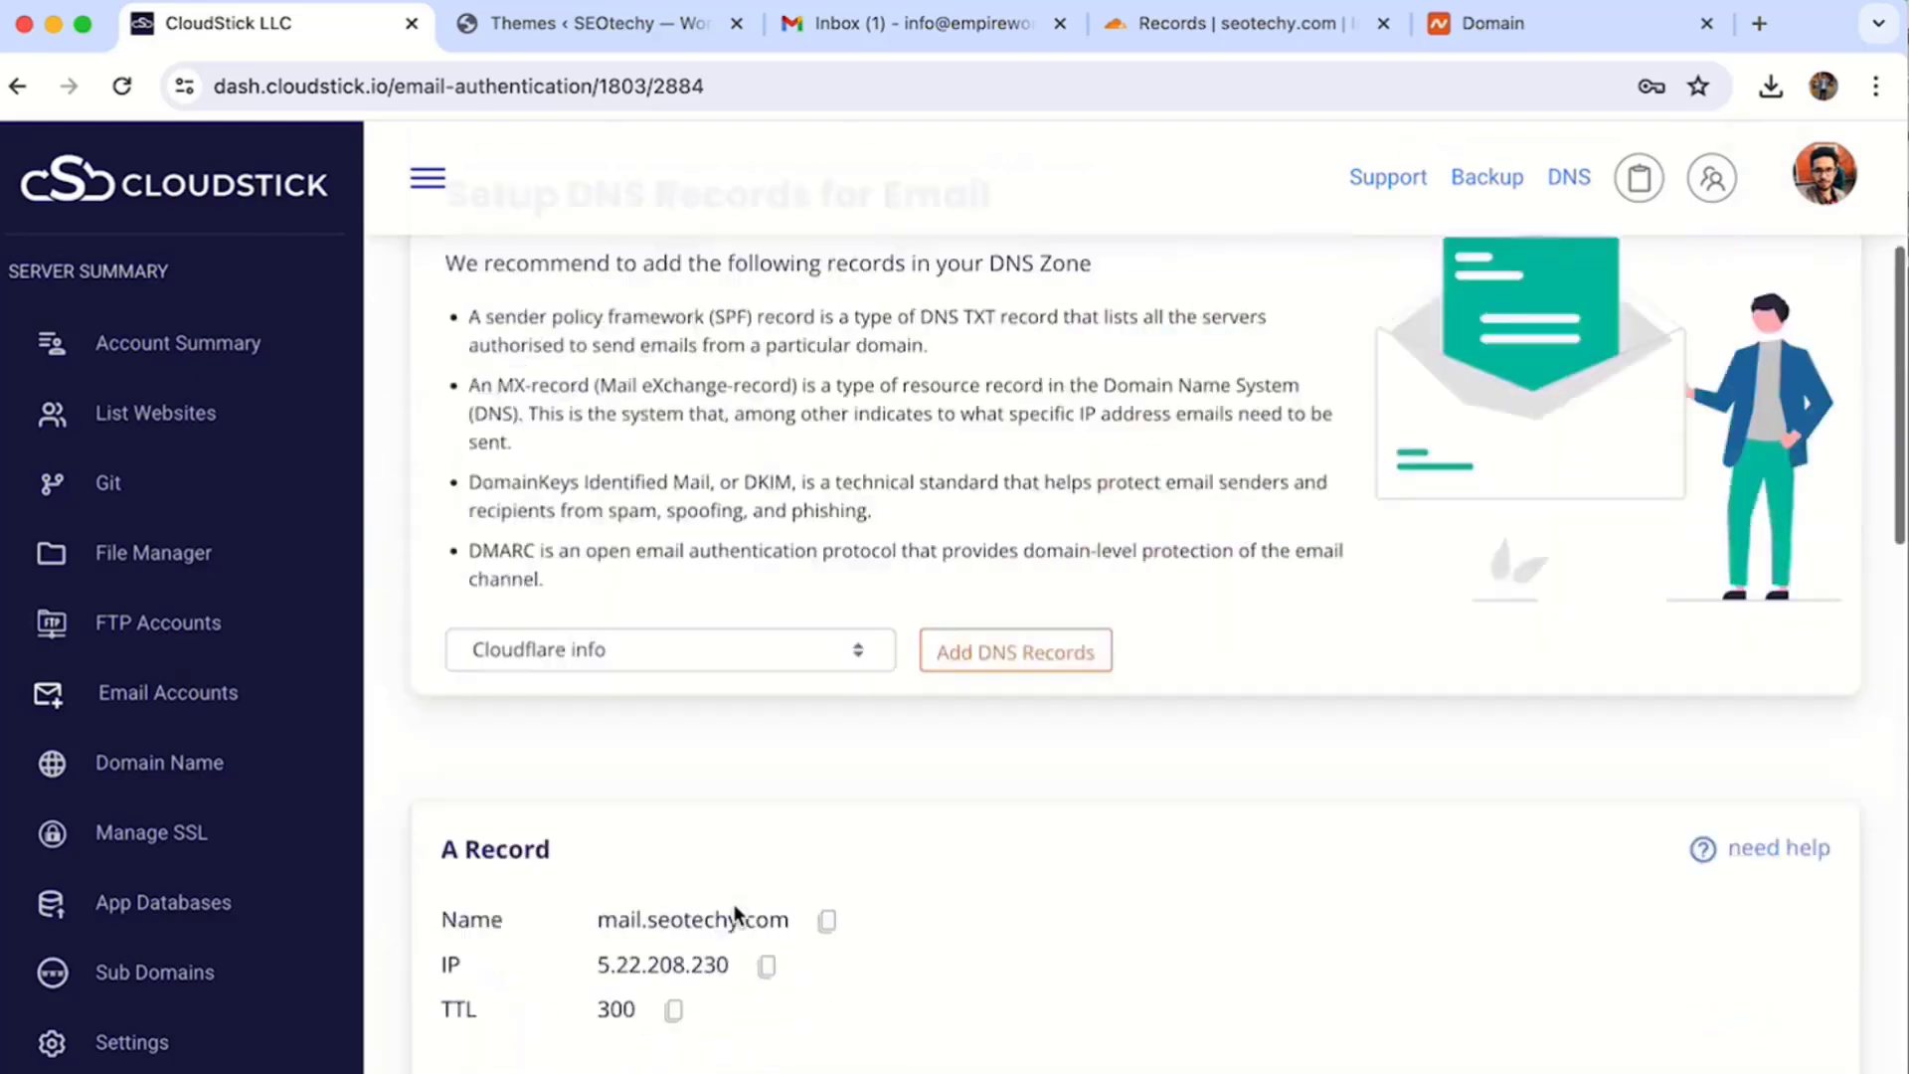
pyautogui.click(665, 651)
pyautogui.click(666, 651)
pyautogui.click(1006, 665)
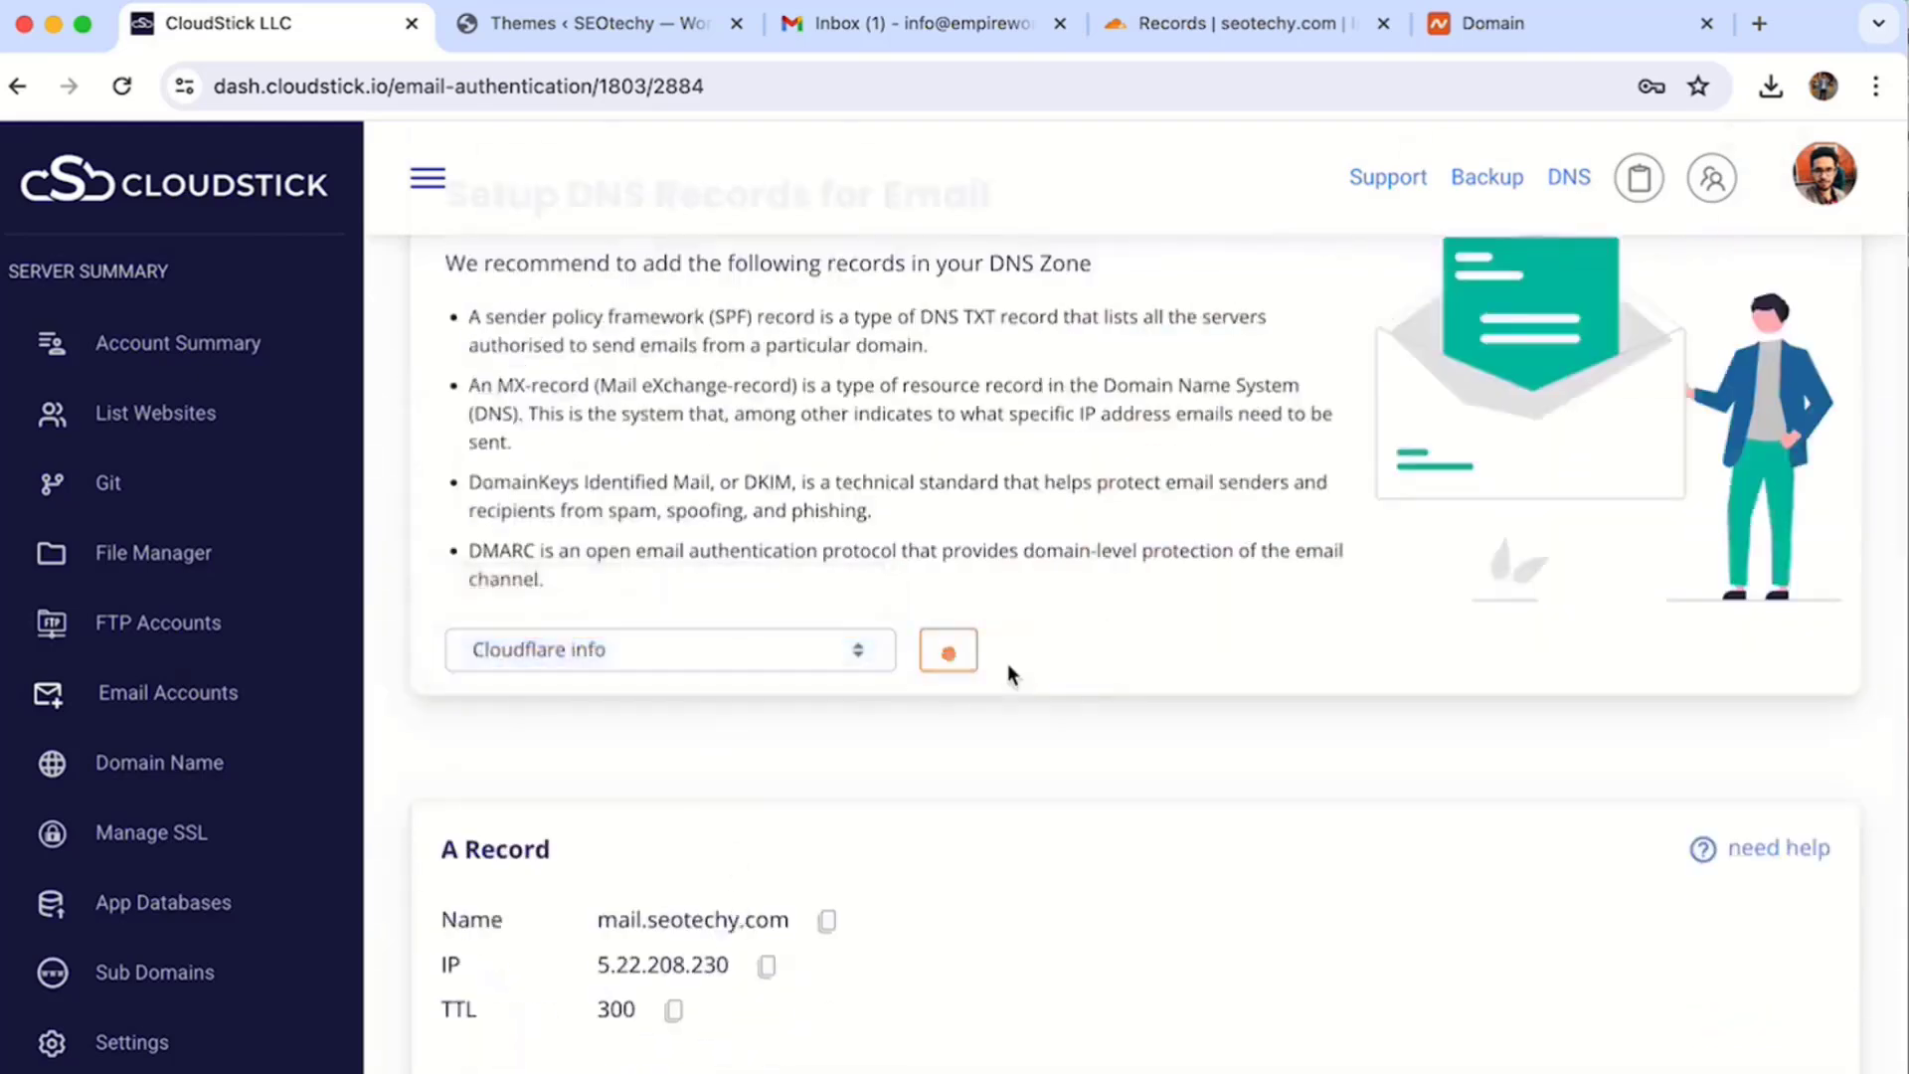
# - Check the seotechy.com DNS records in Cloudflare, then go back to the site's email accounts
pyautogui.click(1137, 22)
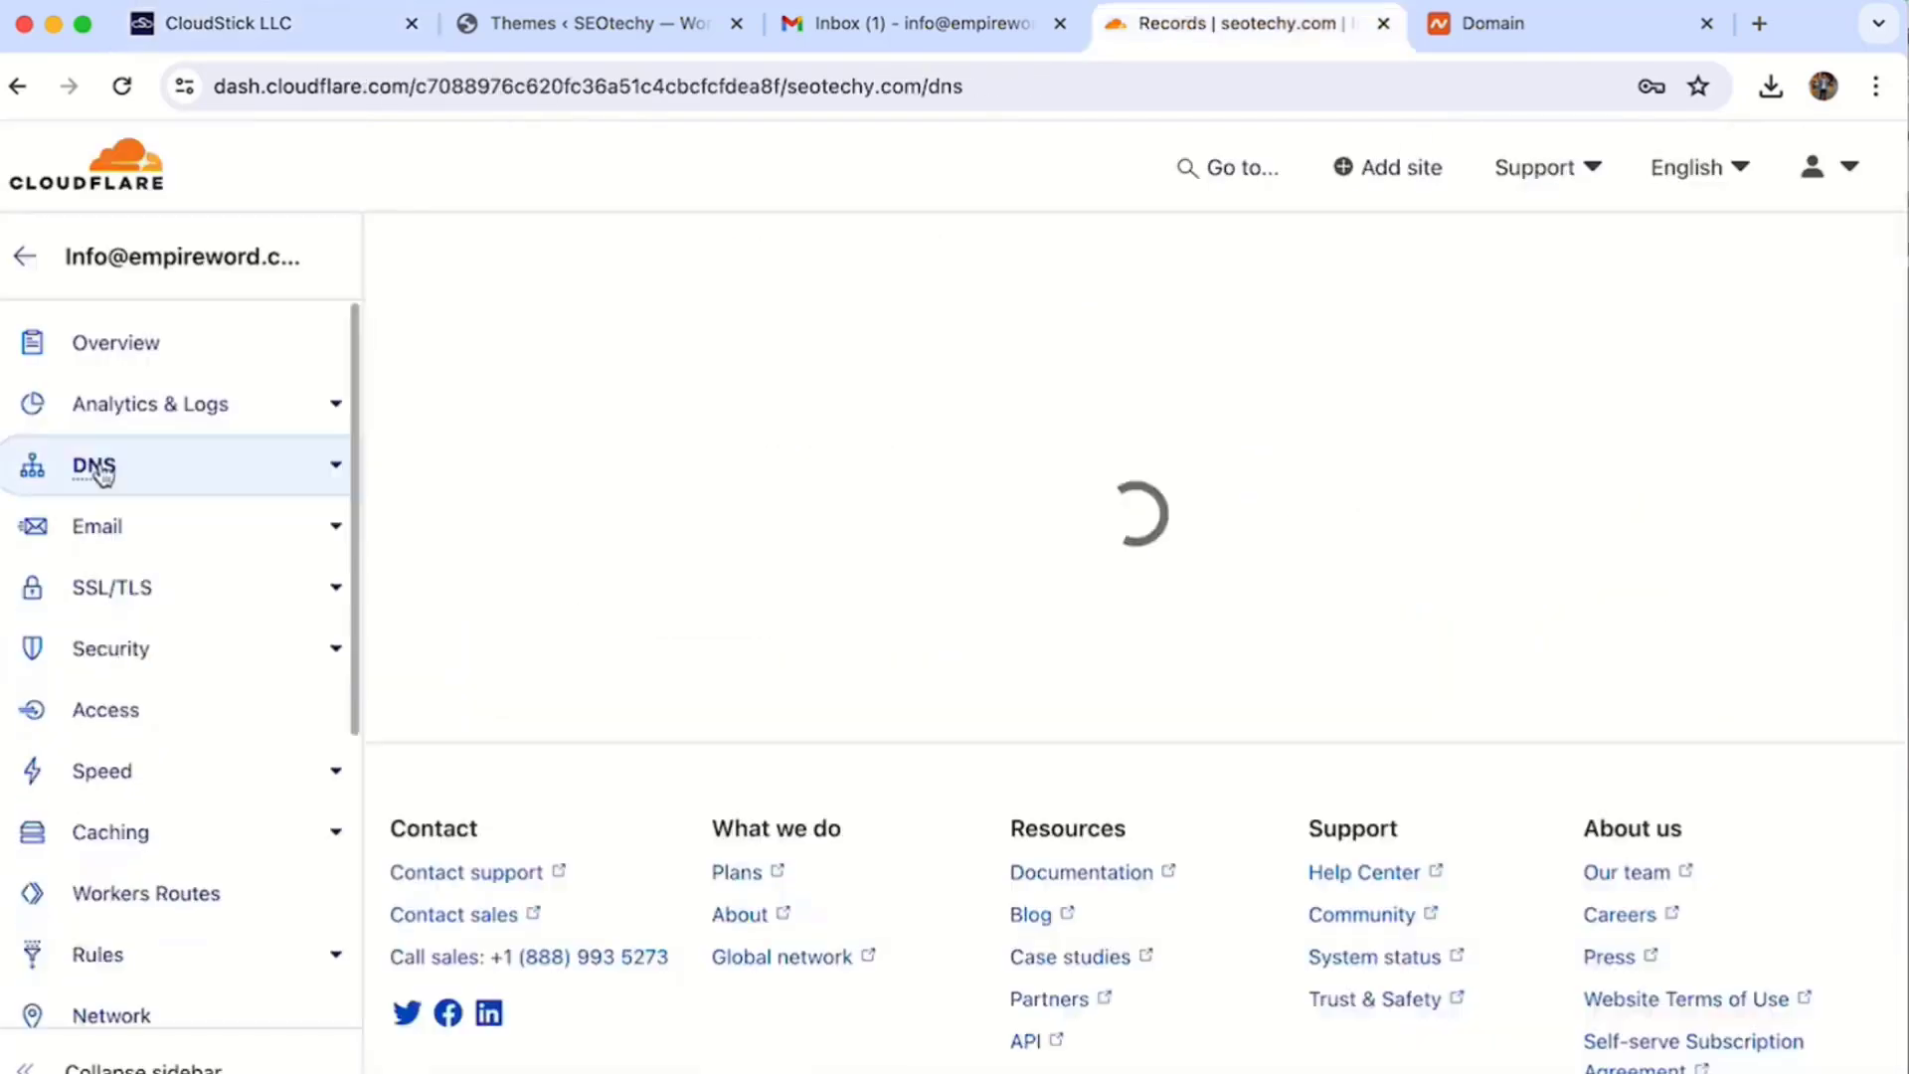
pyautogui.scroll(-12, 568, 764)
pyautogui.scroll(5, 568, 763)
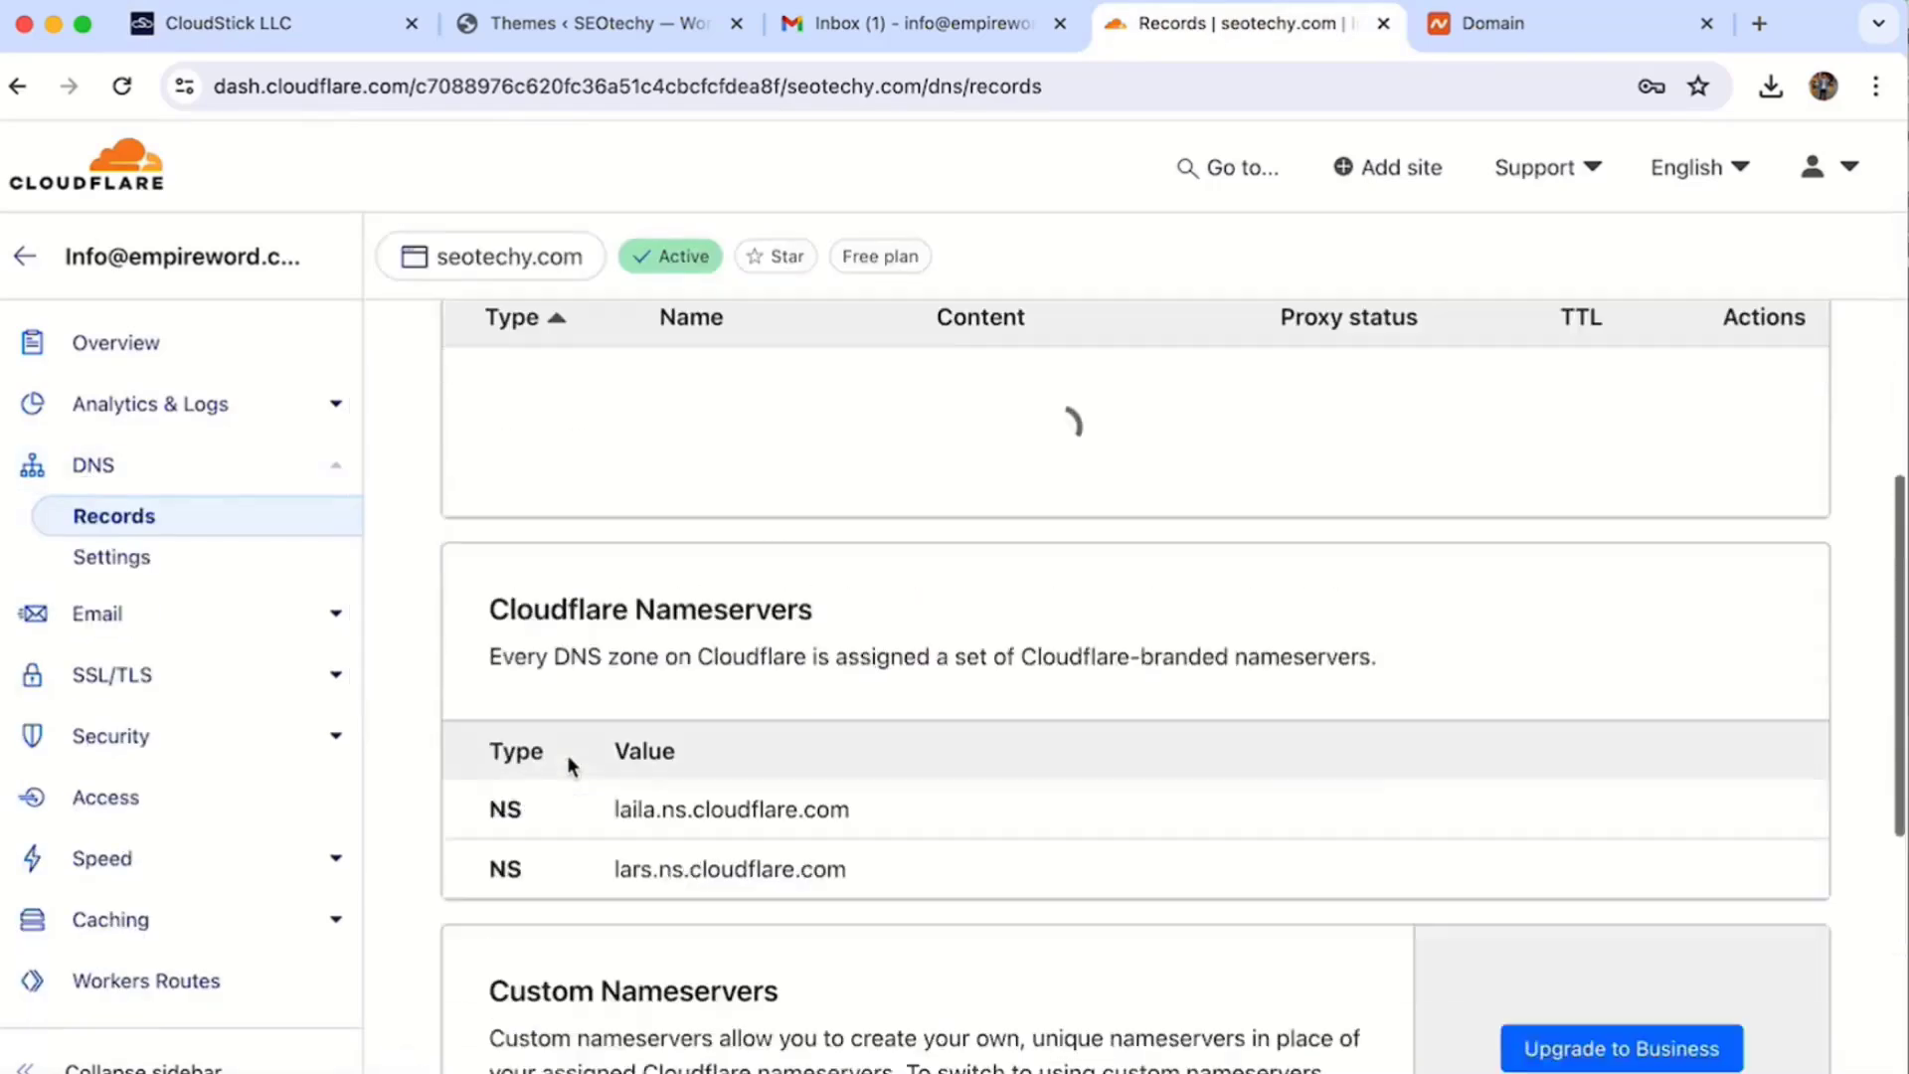
pyautogui.click(228, 24)
pyautogui.scroll(-10, 1040, 651)
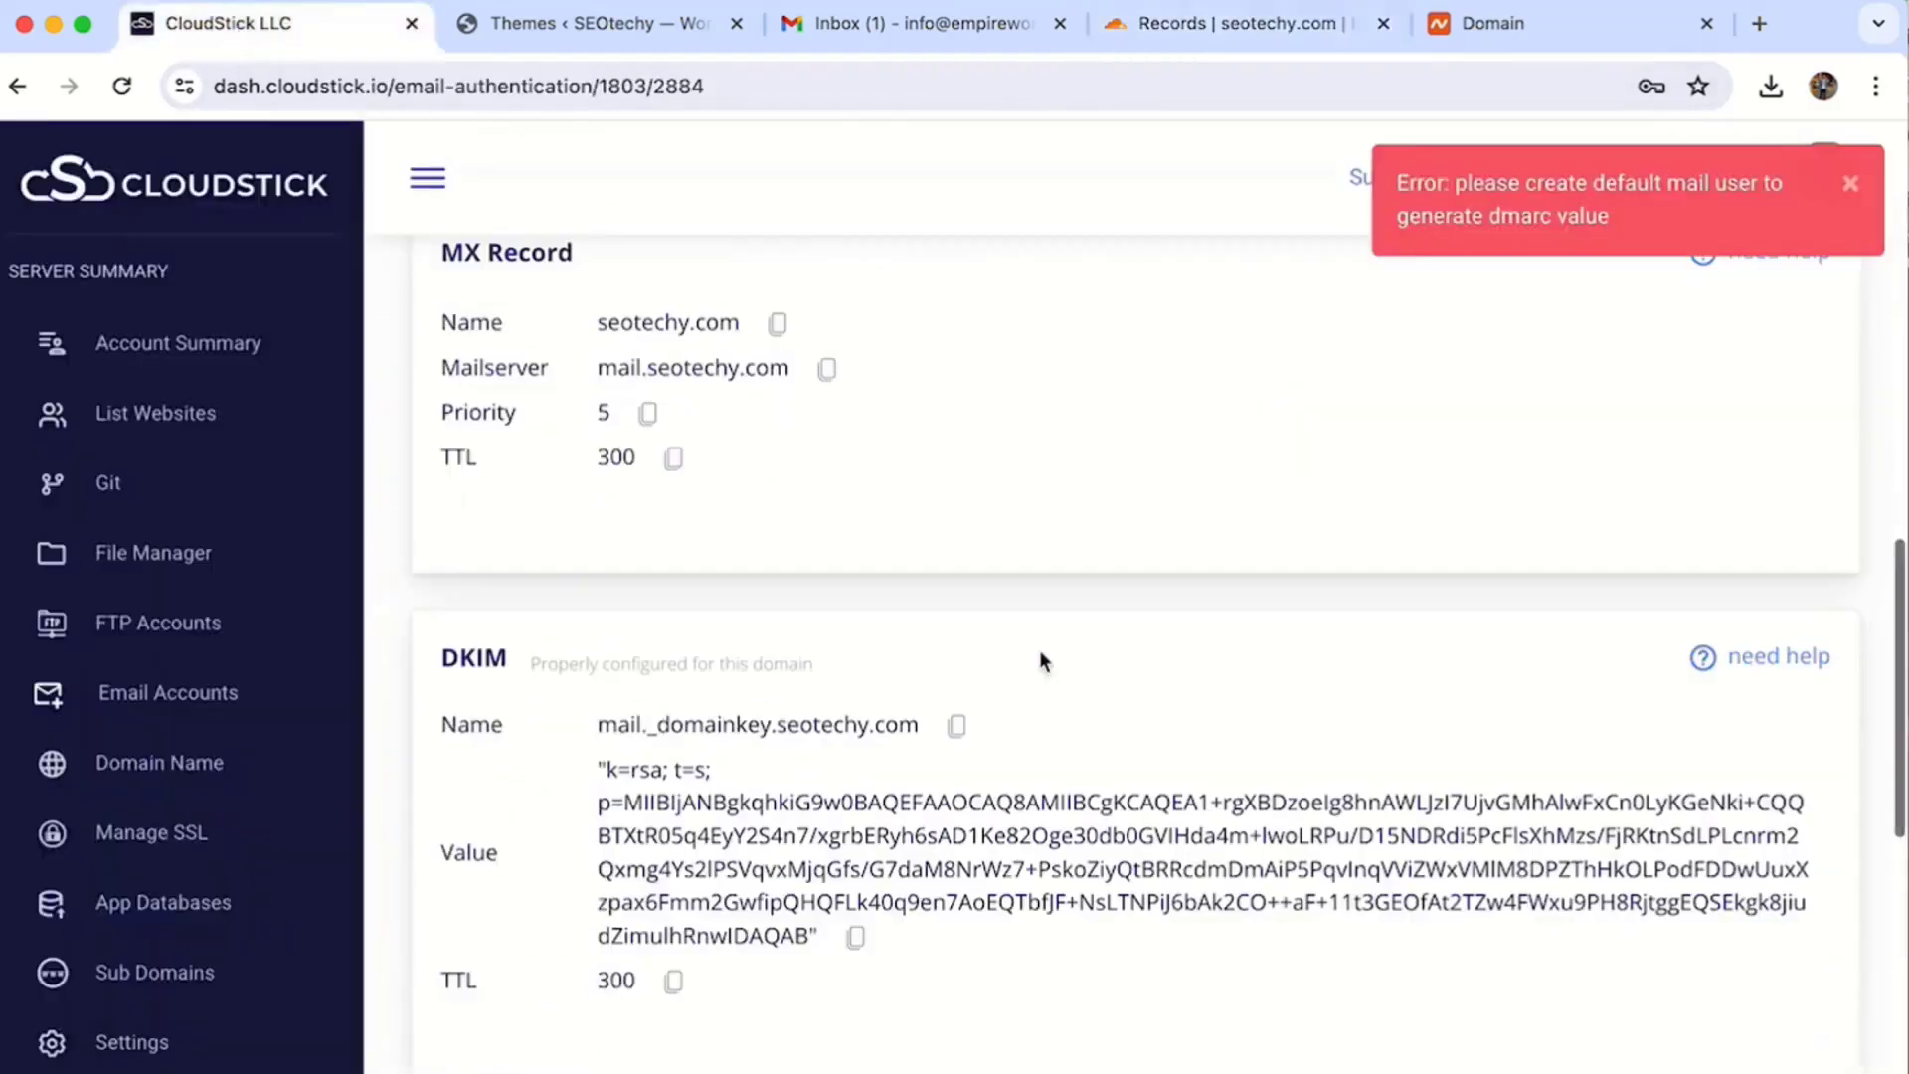
pyautogui.click(1798, 929)
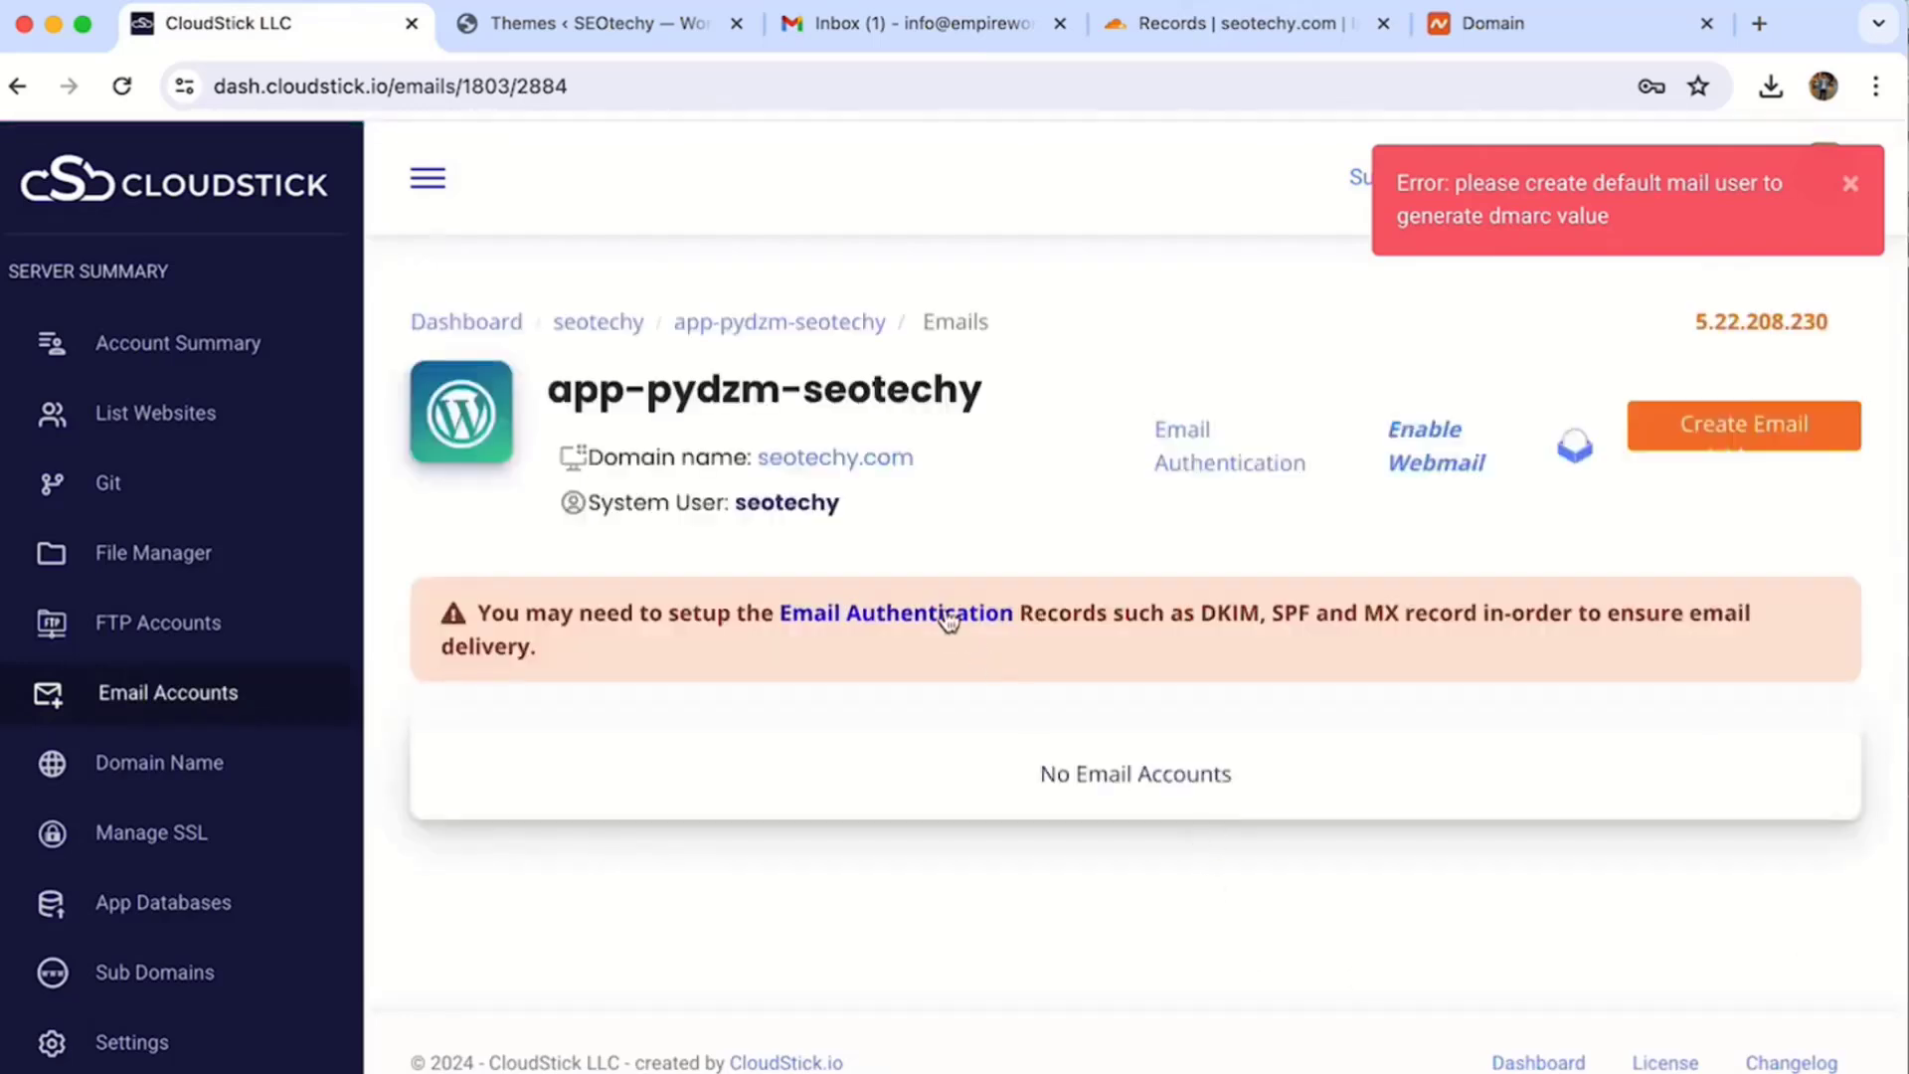
# - Start a new email account with username 'inf' and a pasted new password
pyautogui.click(1752, 438)
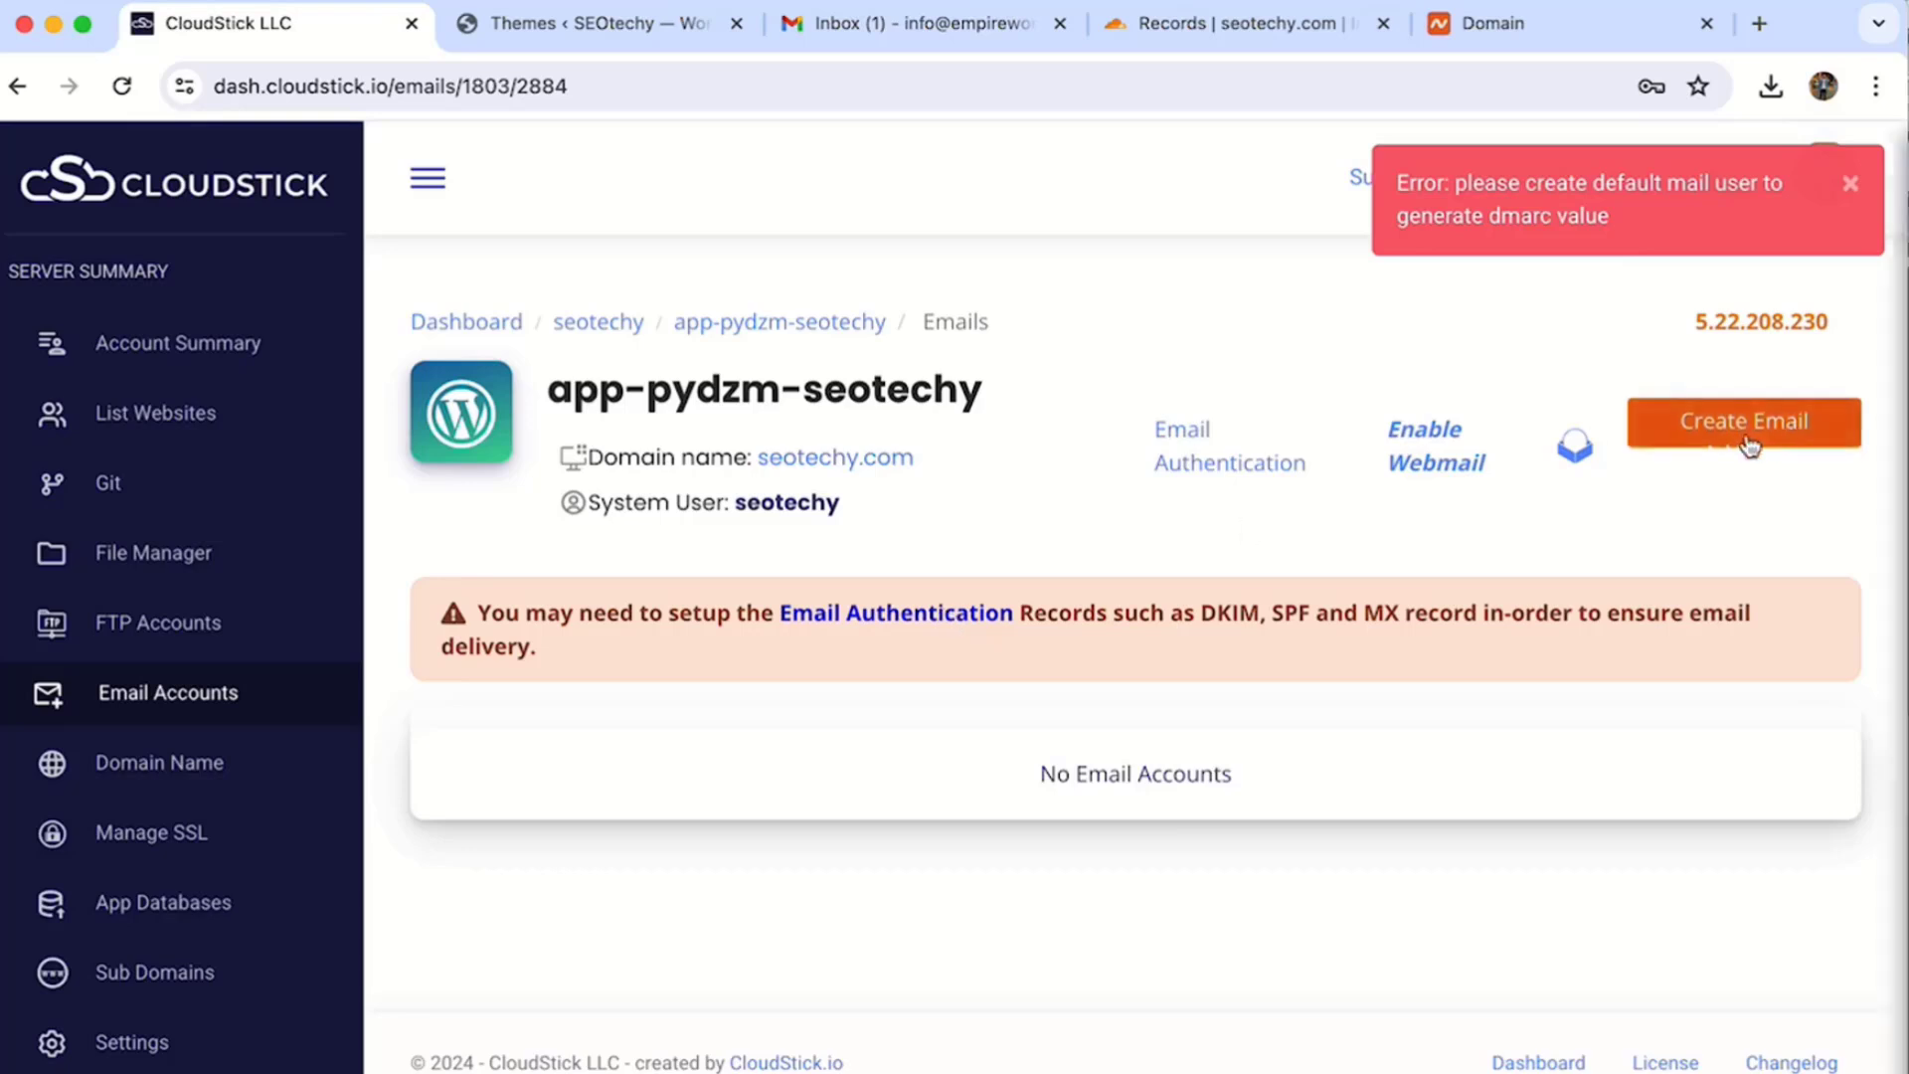
pyautogui.tripleClick(1582, 340)
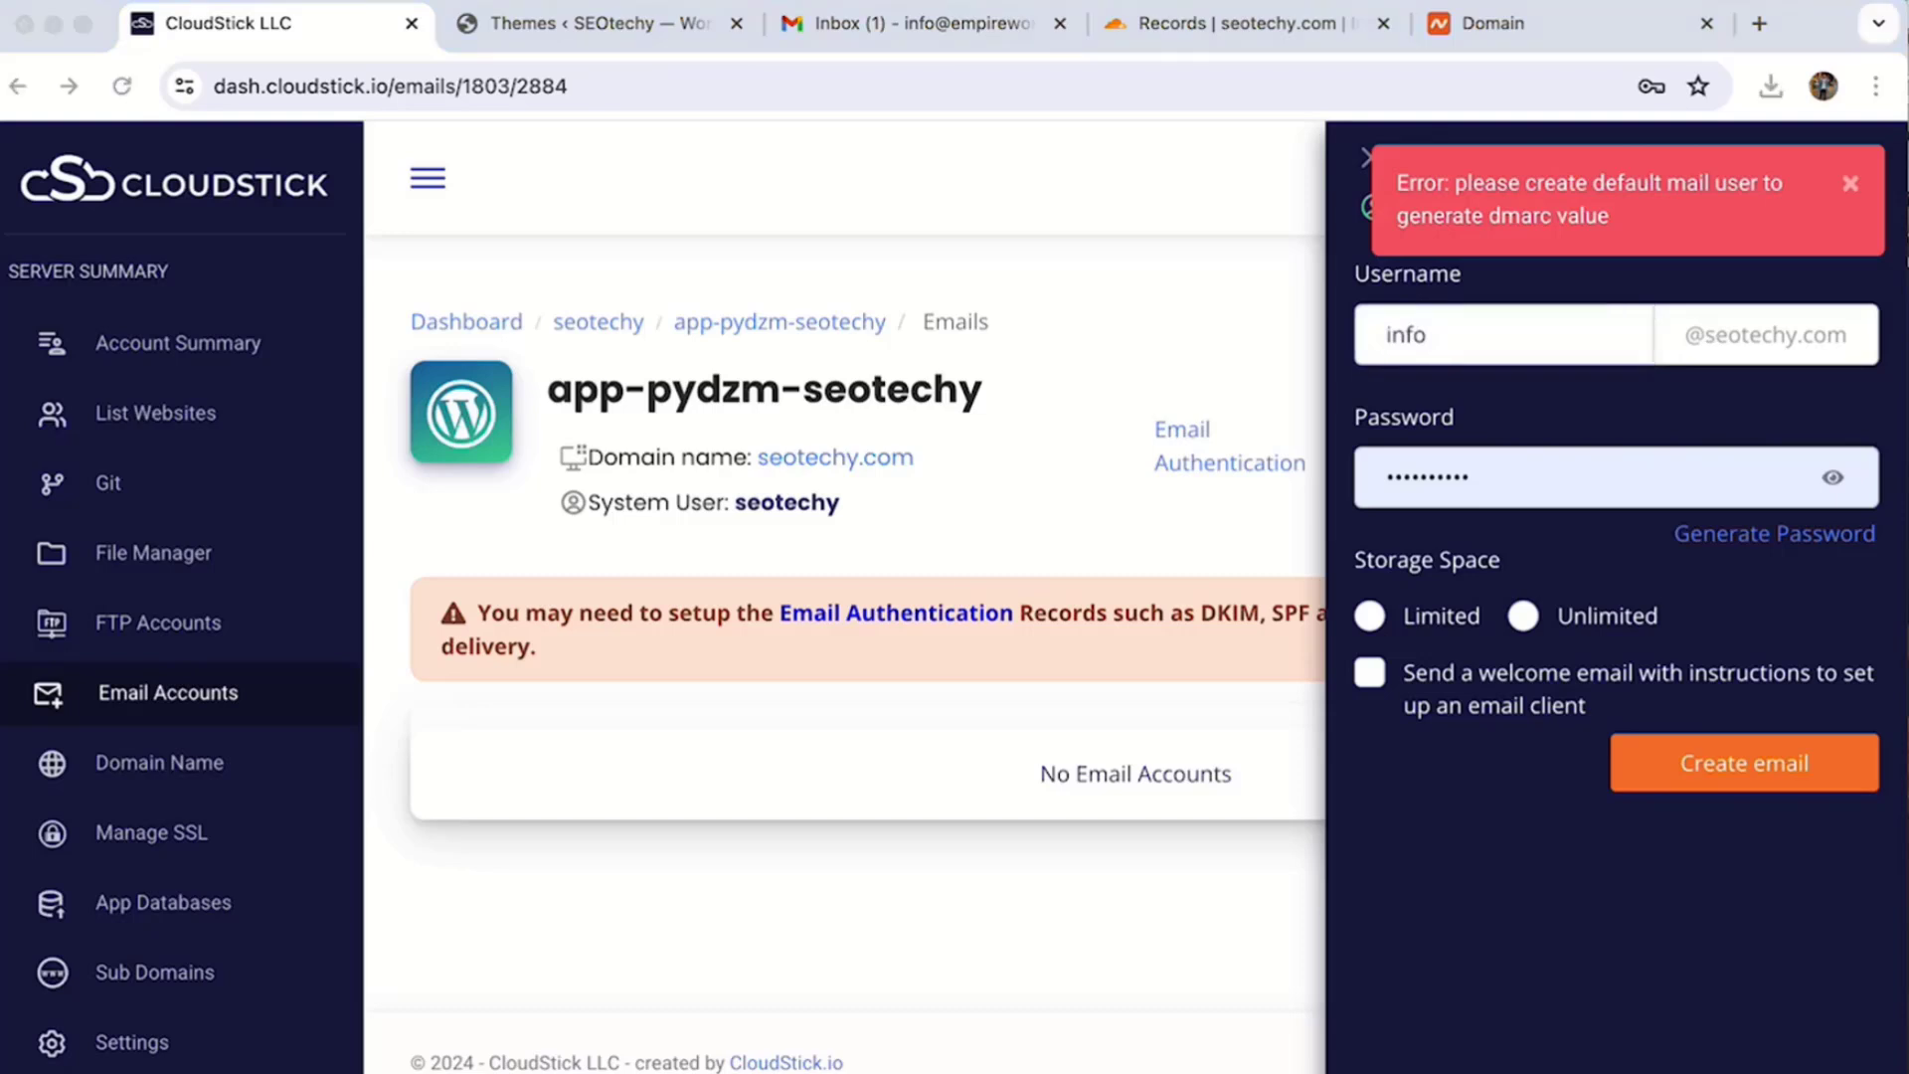
pyautogui.tripleClick(1520, 473)
pyautogui.press('super+v')
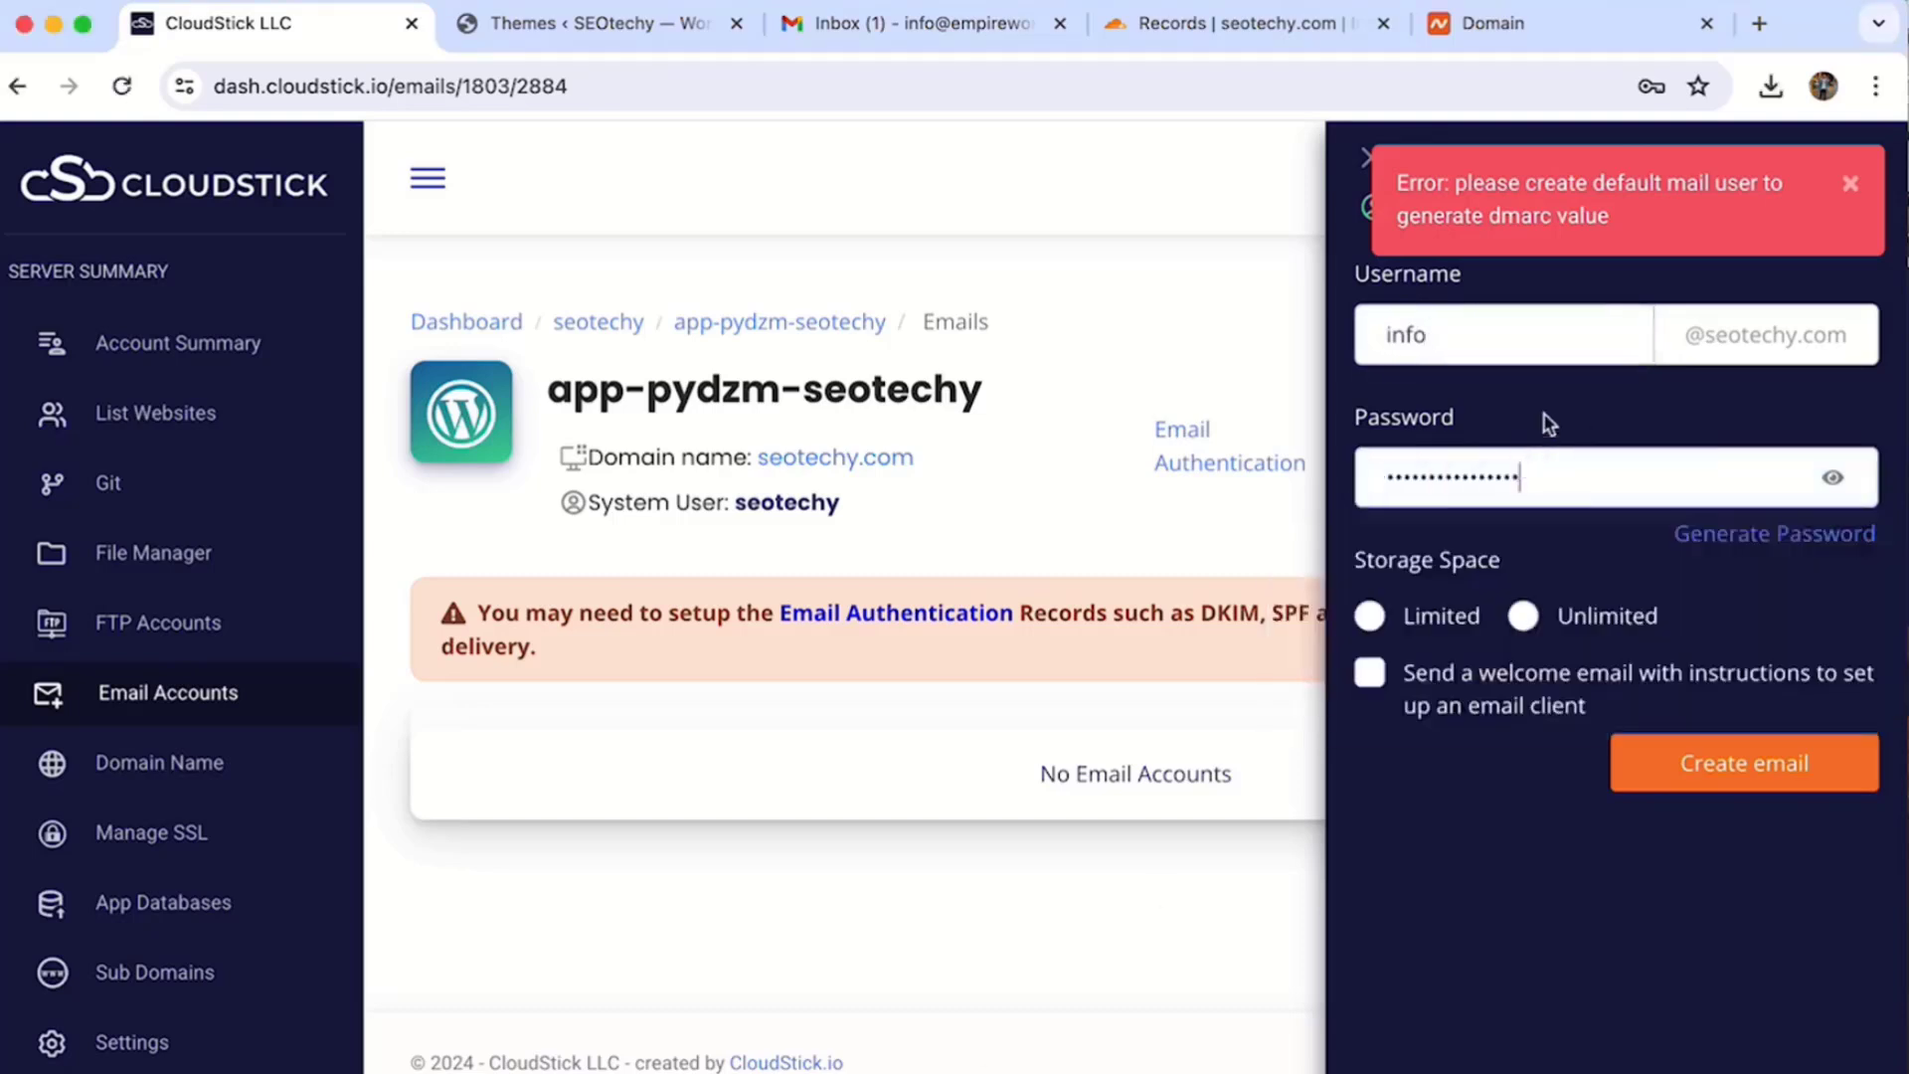
# - Give the mailbox unlimited storage, enable the welcome email with setup instructions, and create it
pyautogui.click(1376, 618)
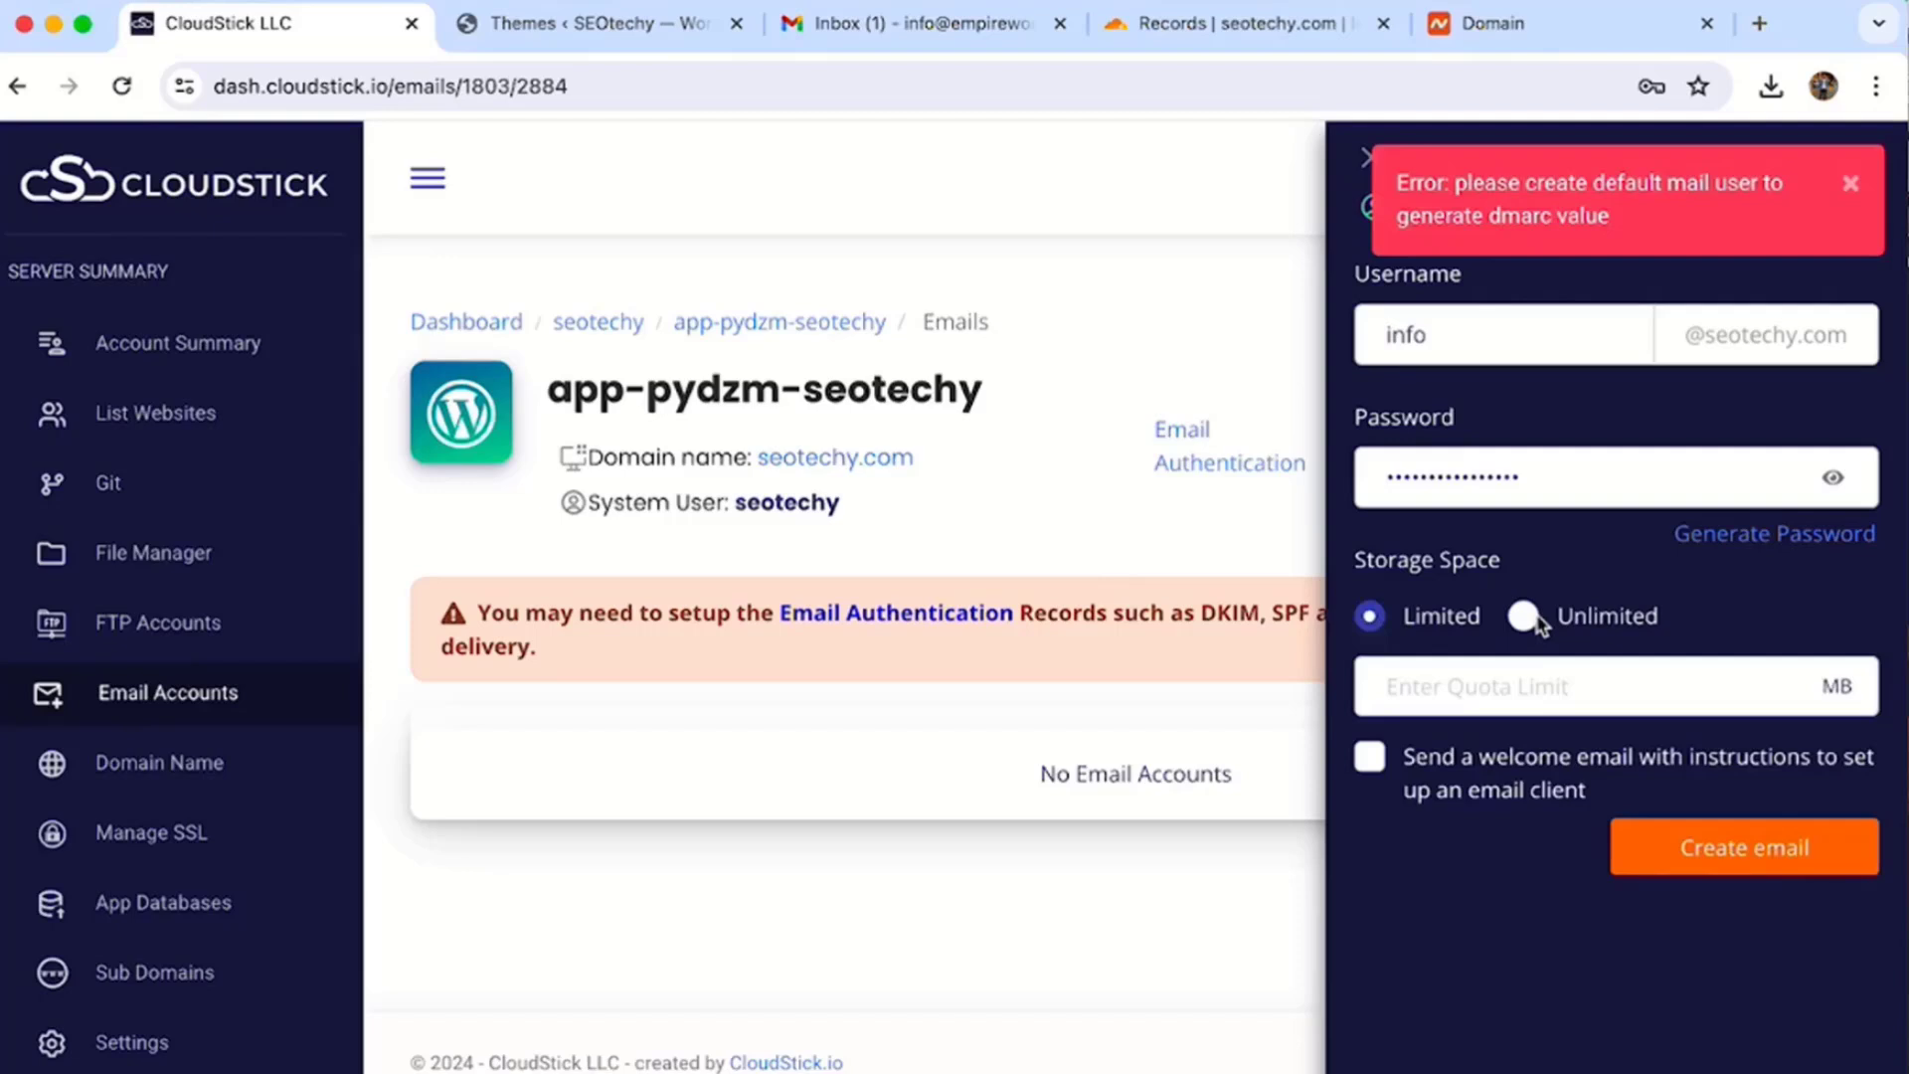
pyautogui.click(1528, 616)
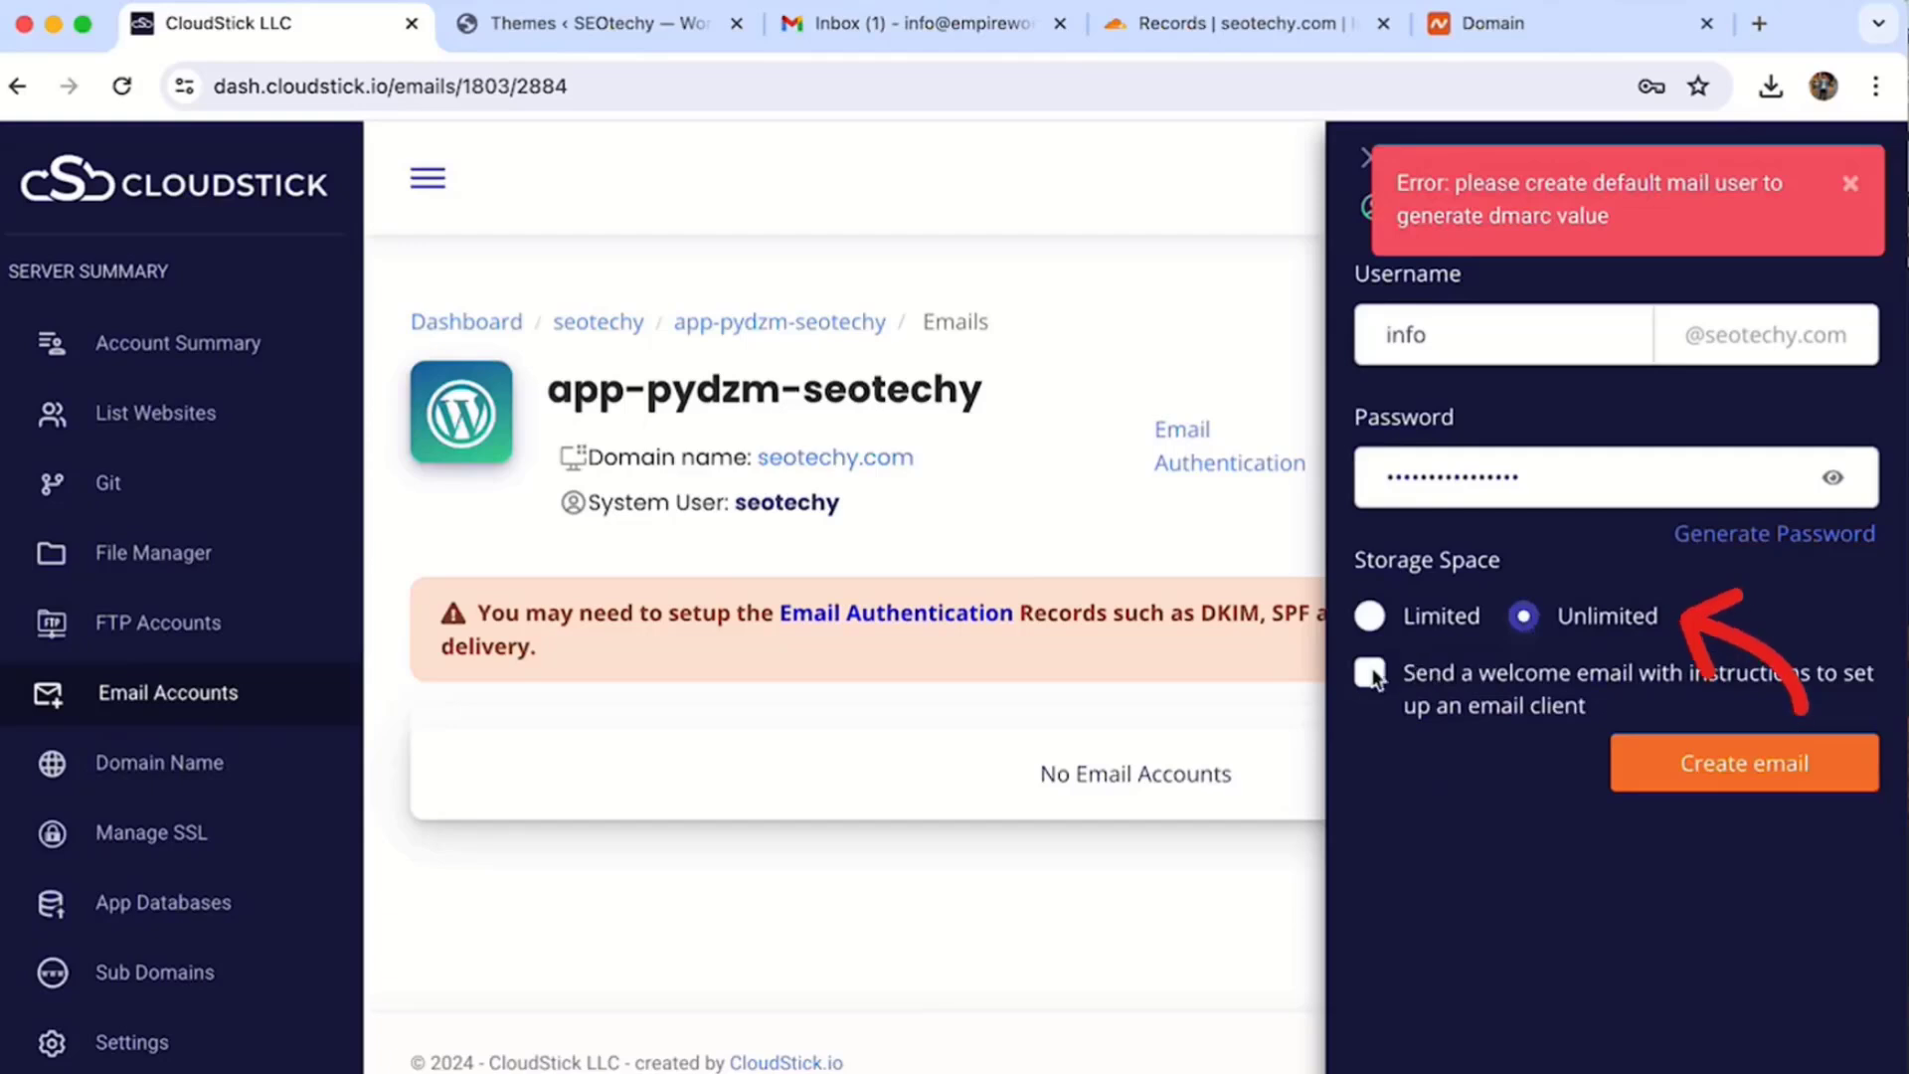
pyautogui.click(1411, 679)
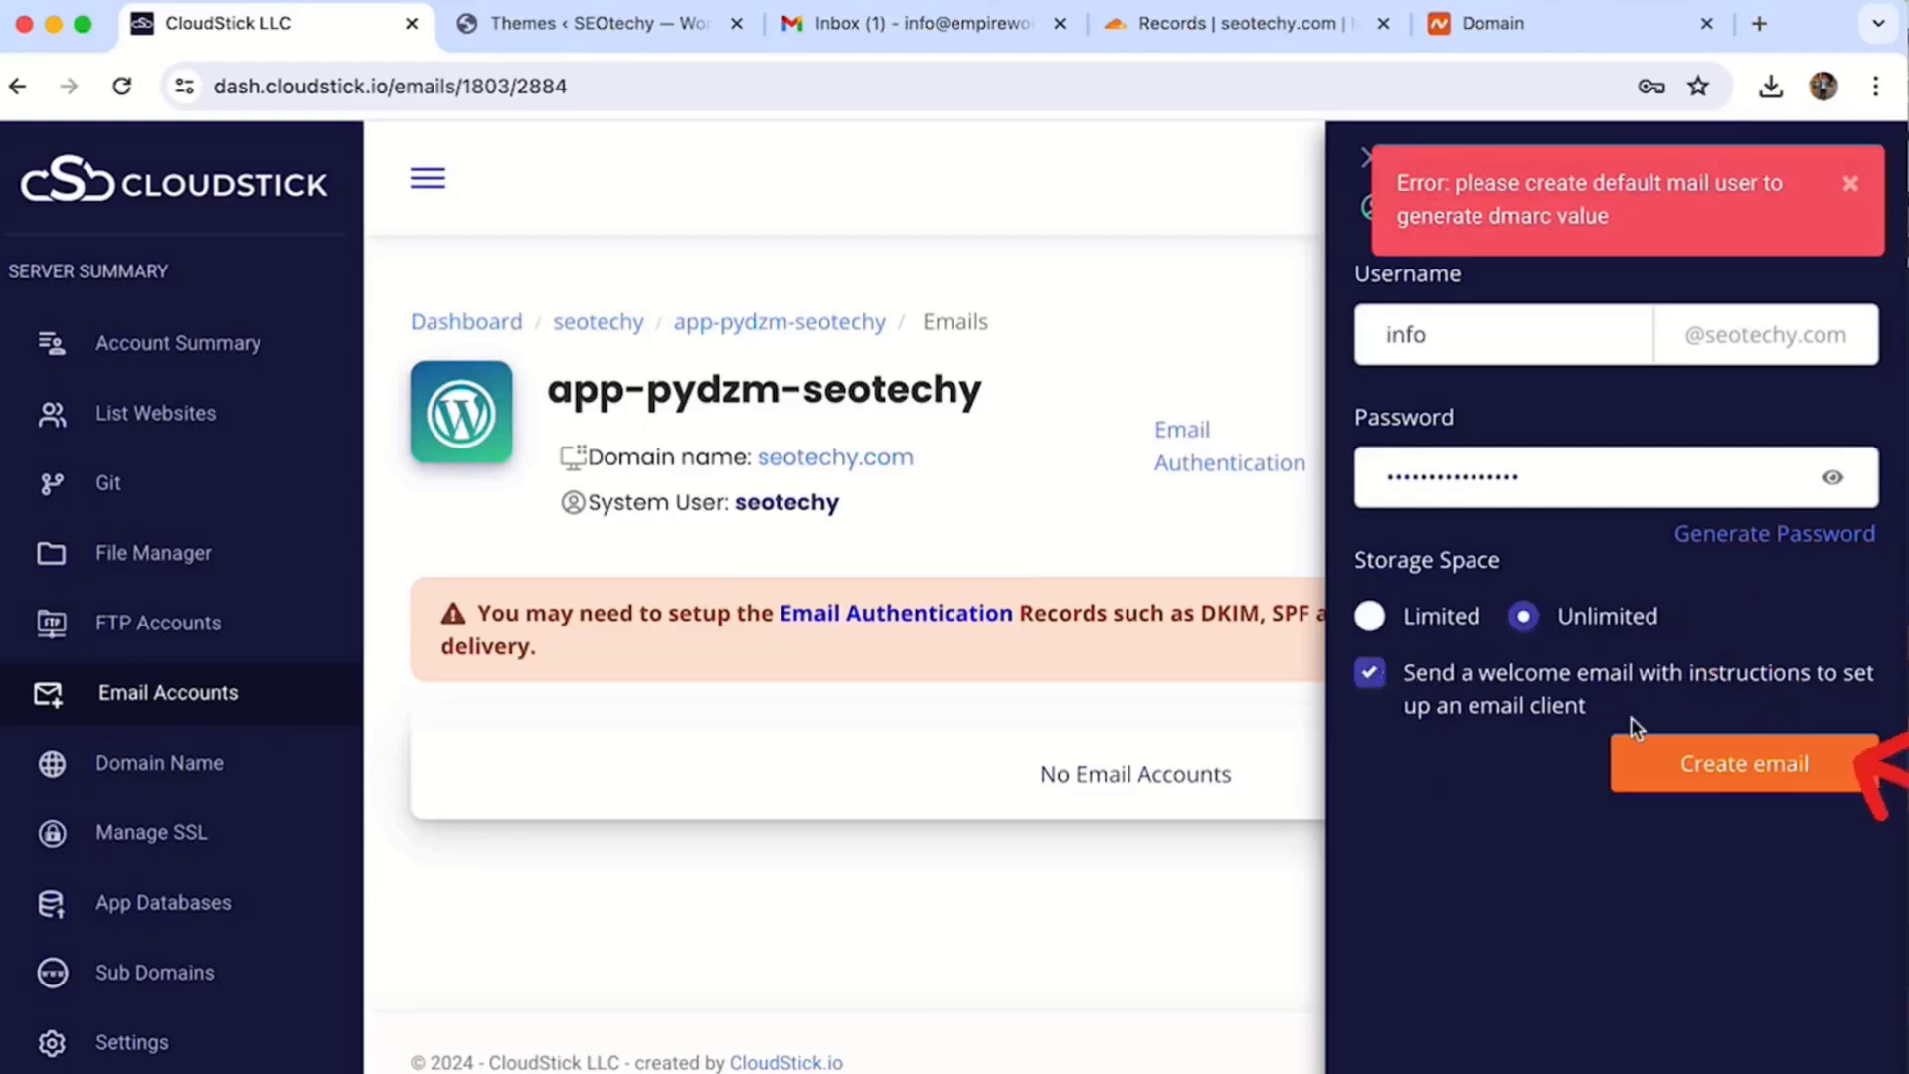
pyautogui.click(1725, 764)
pyautogui.click(1230, 447)
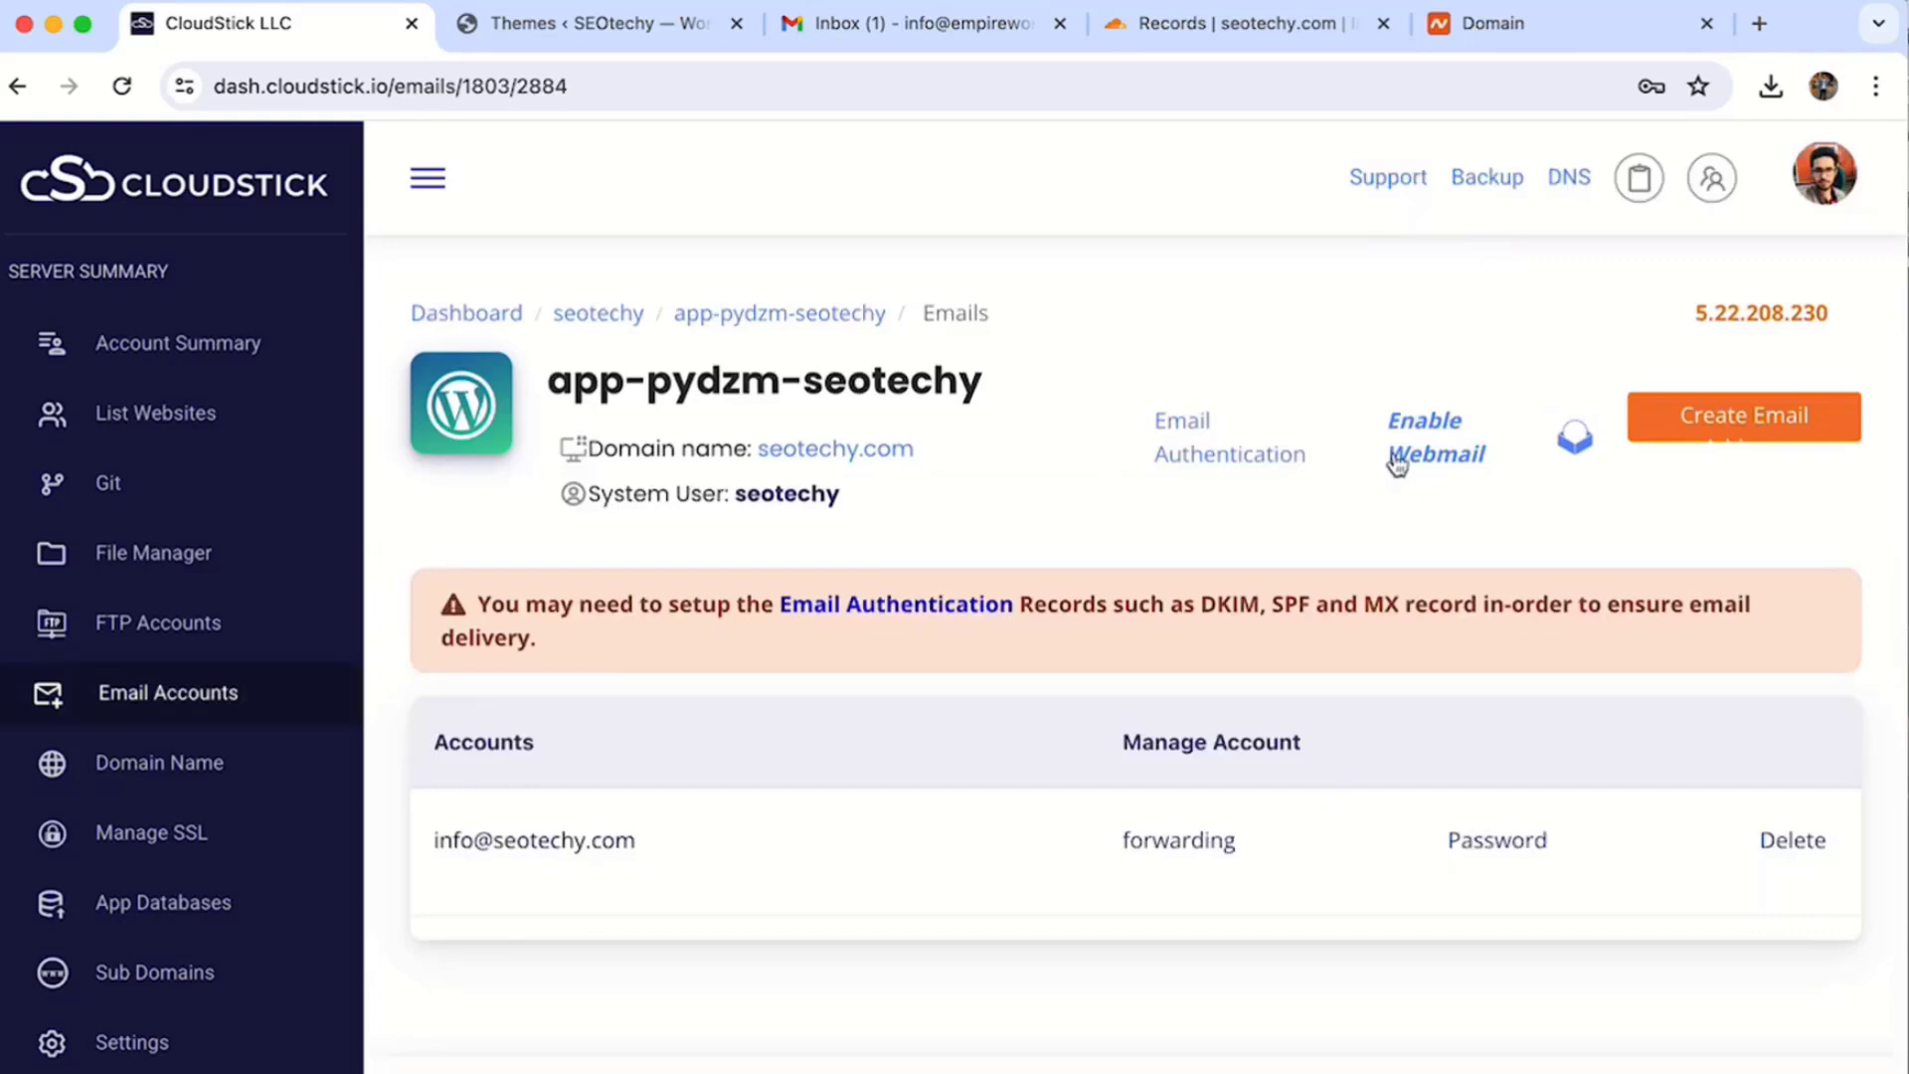
# - Open the Roundcube webmail setup and enter 'webmail' as the subdomain
pyautogui.scroll(1, 1432, 467)
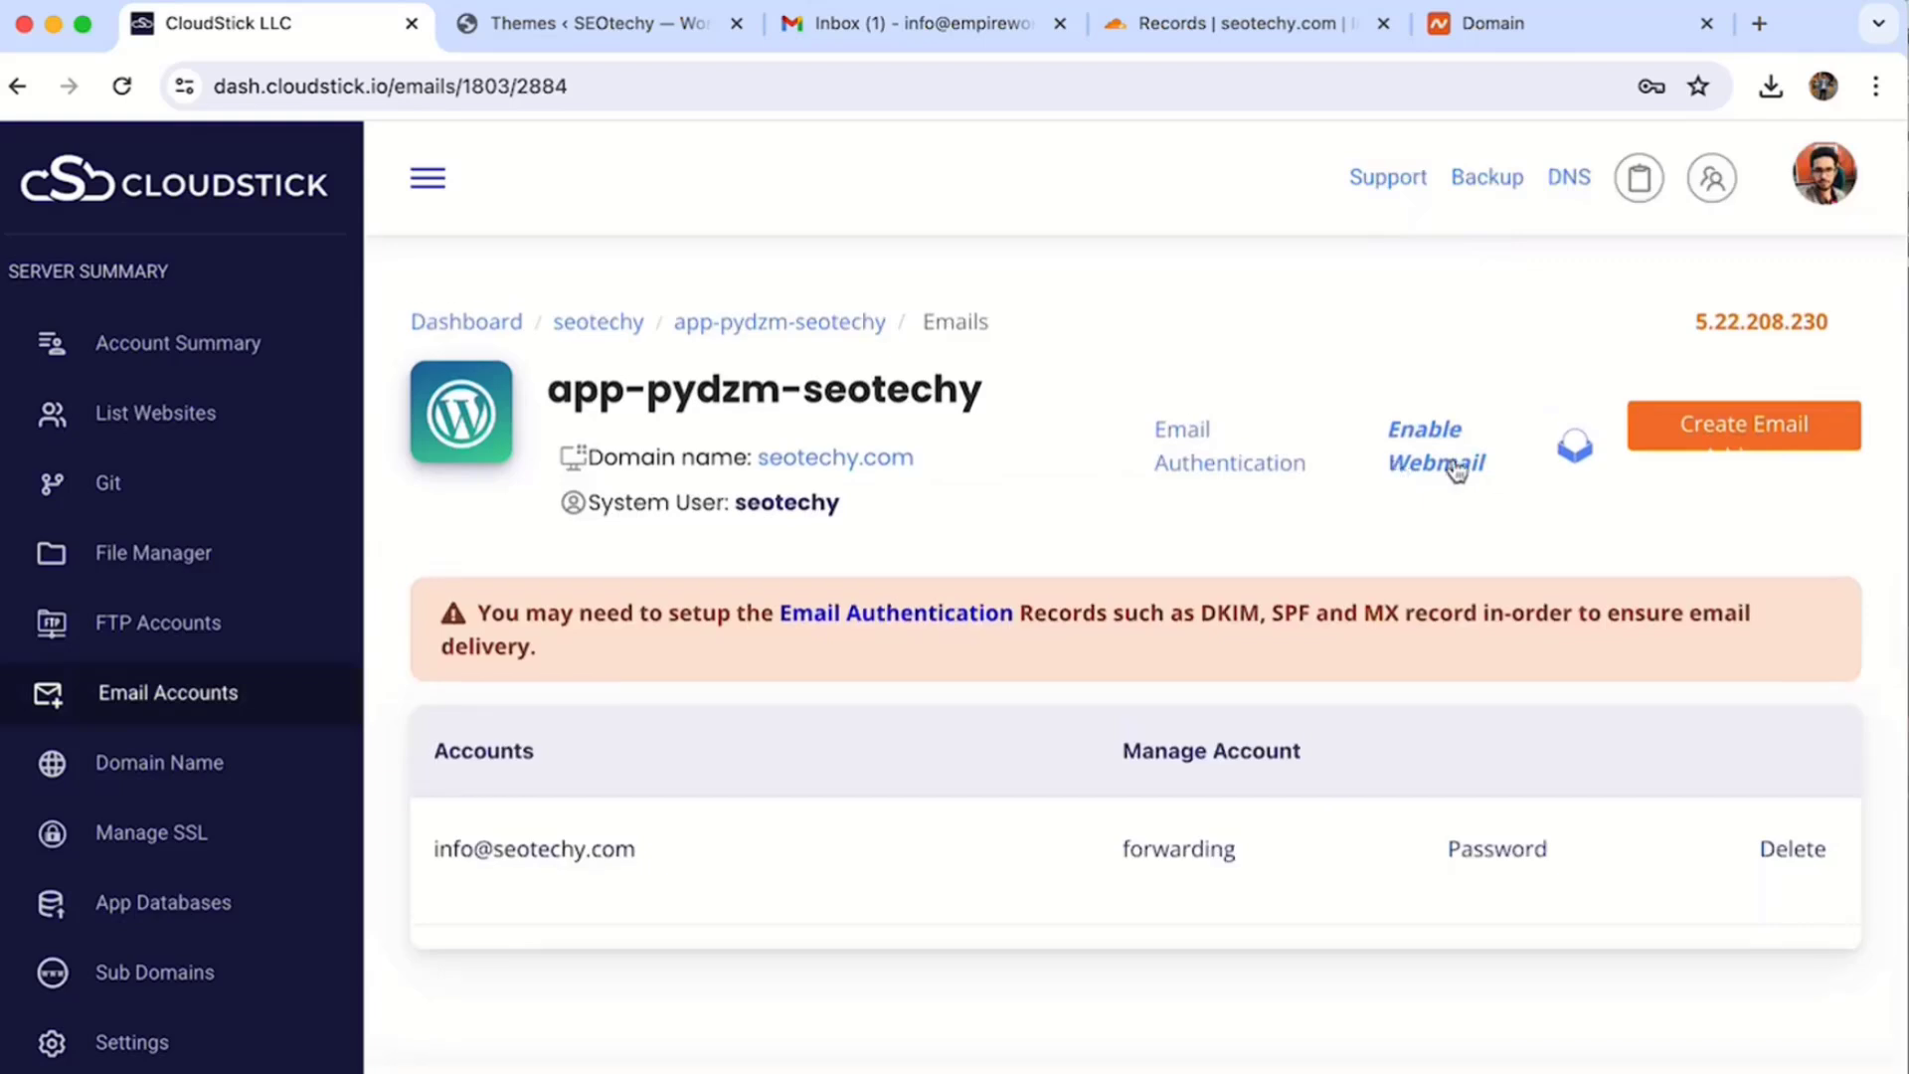
pyautogui.click(1438, 463)
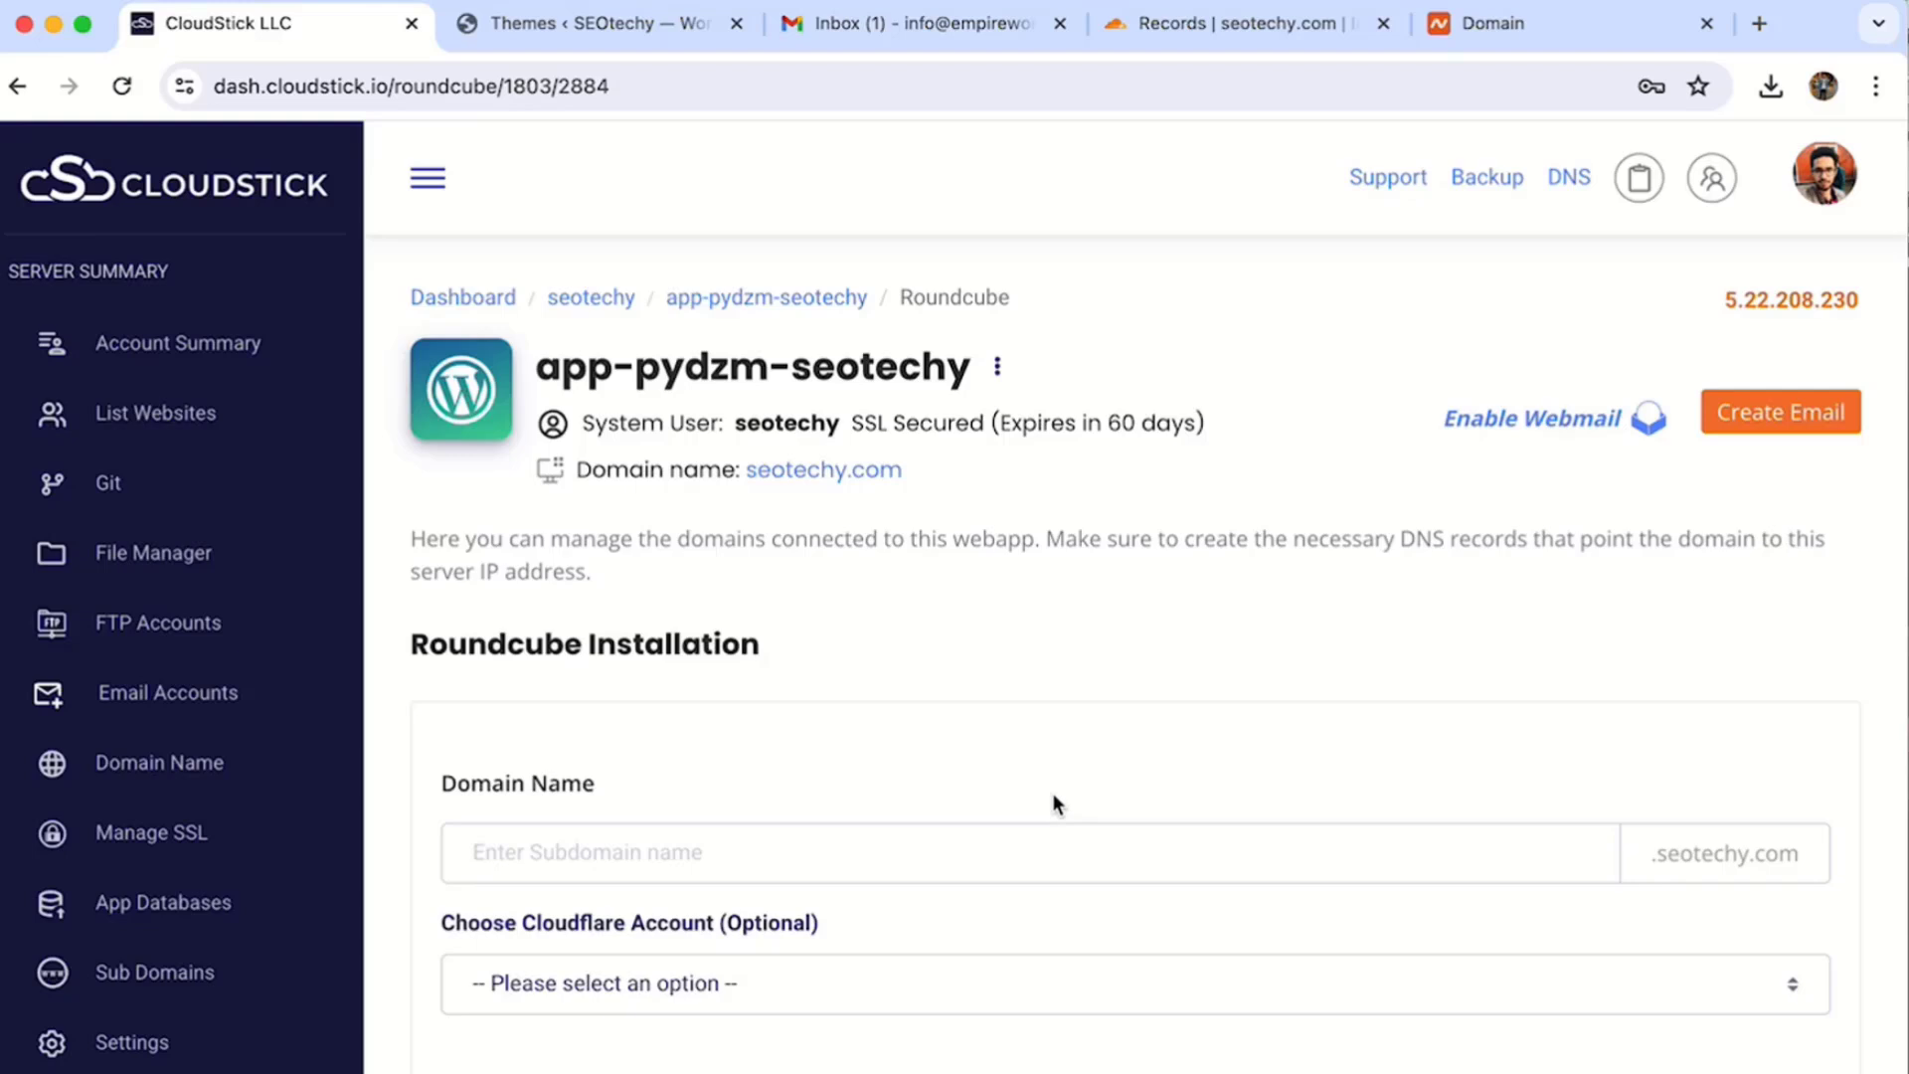
pyautogui.scroll(-5, 1052, 792)
pyautogui.click(650, 595)
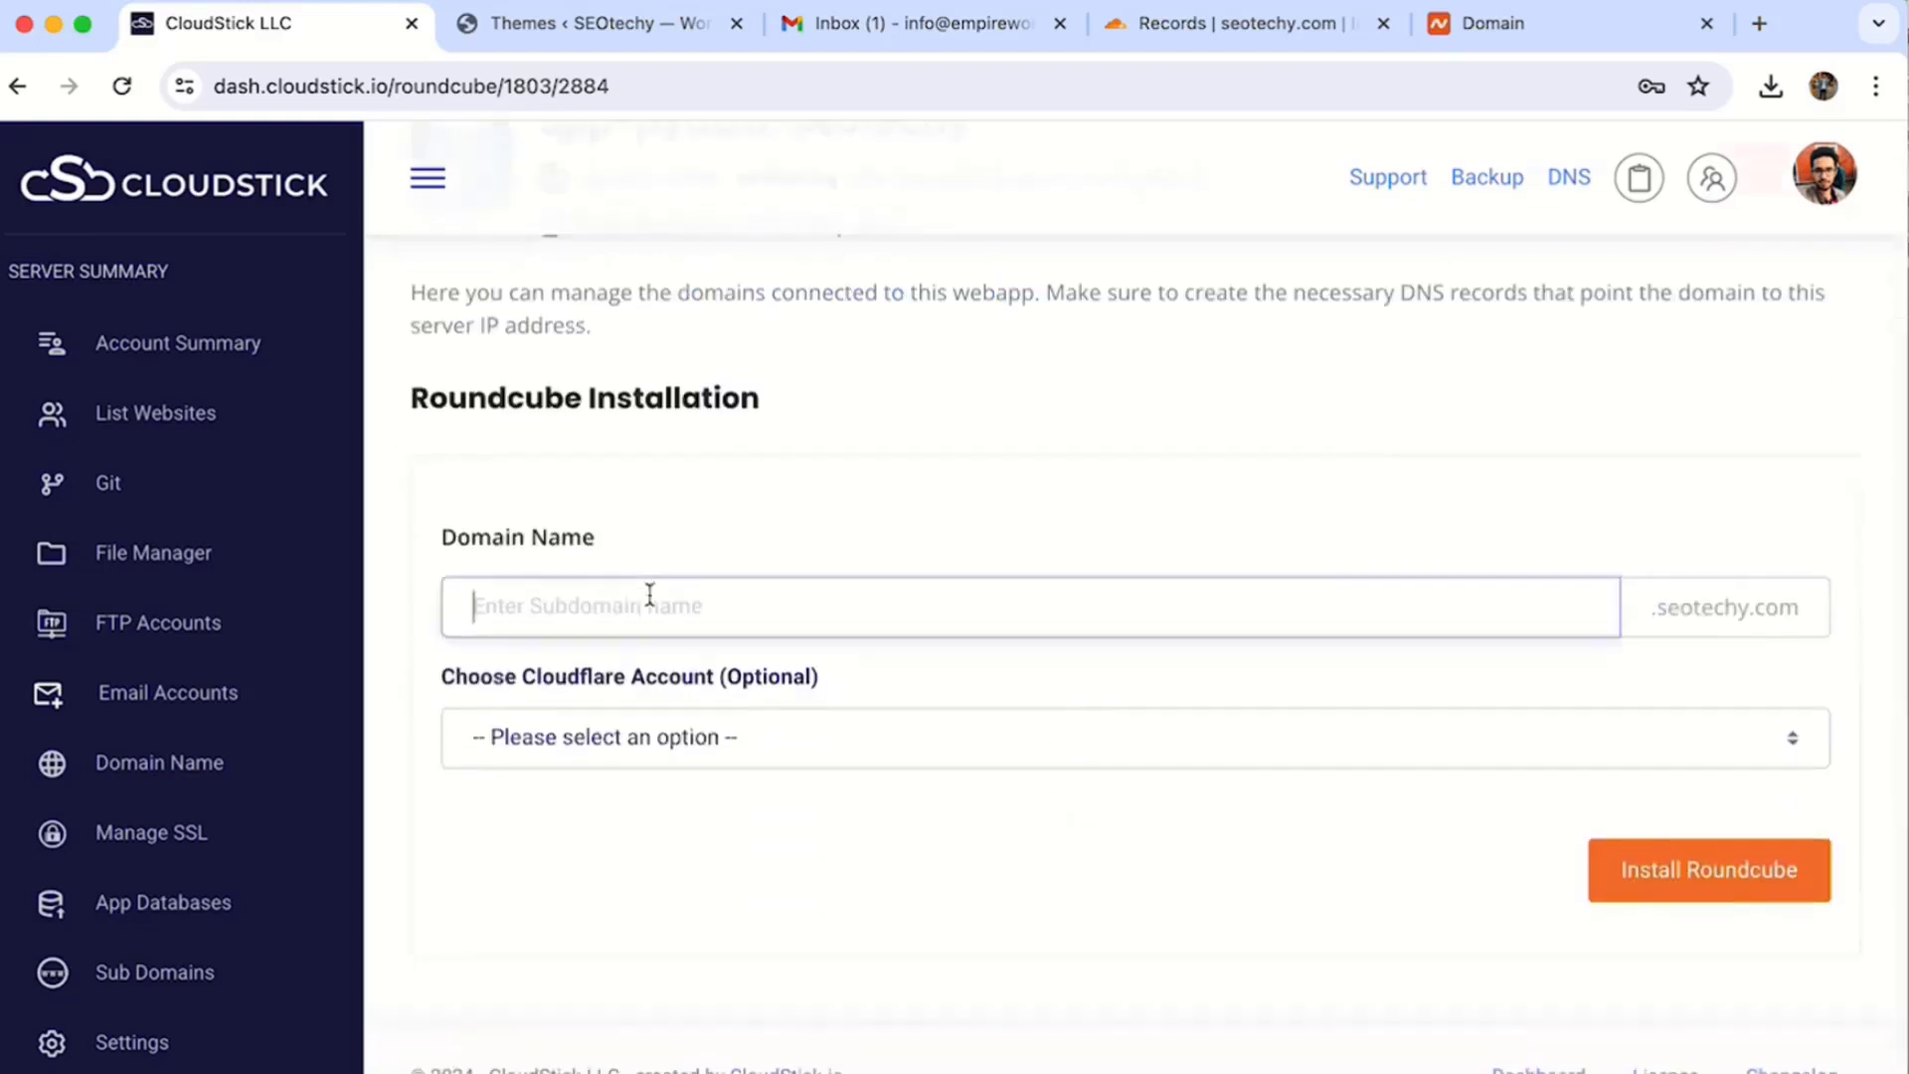
pyautogui.write('webma')
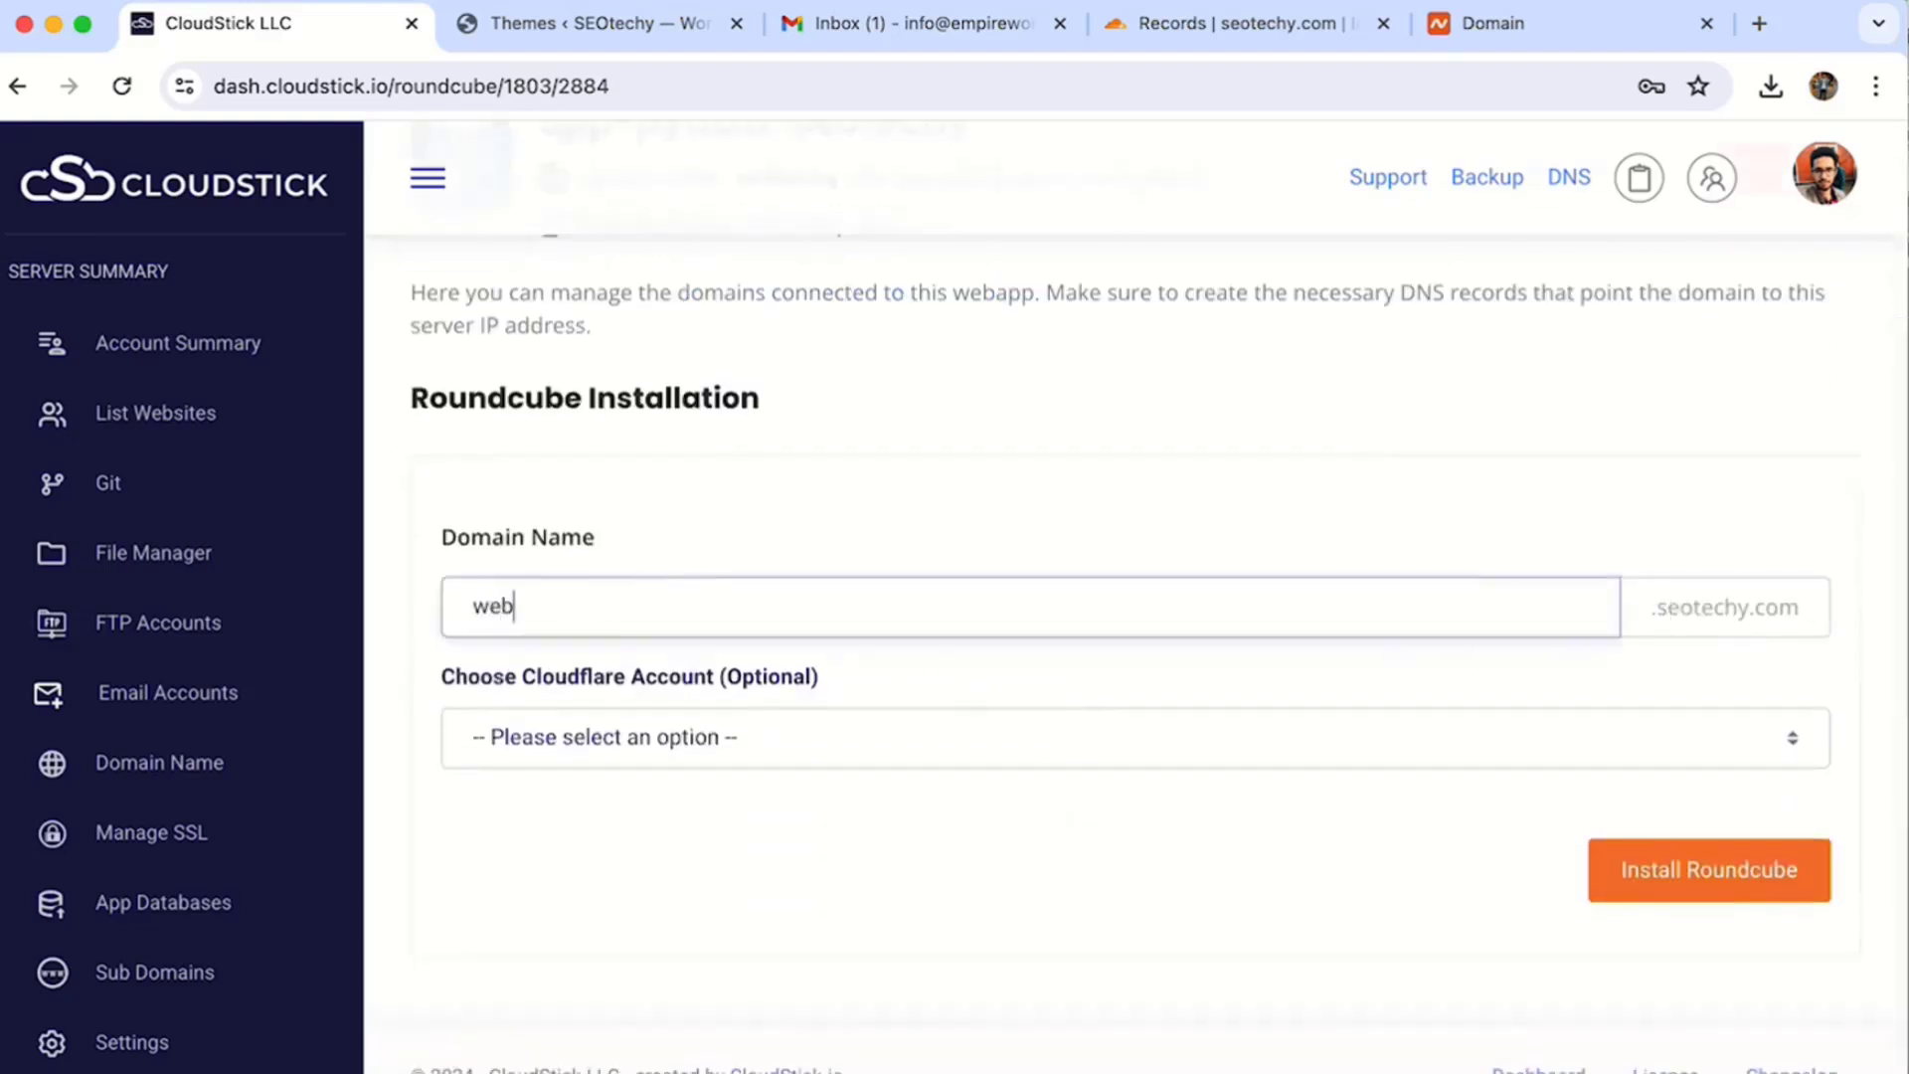
pyautogui.write('il')
pyautogui.doubleClick(1655, 615)
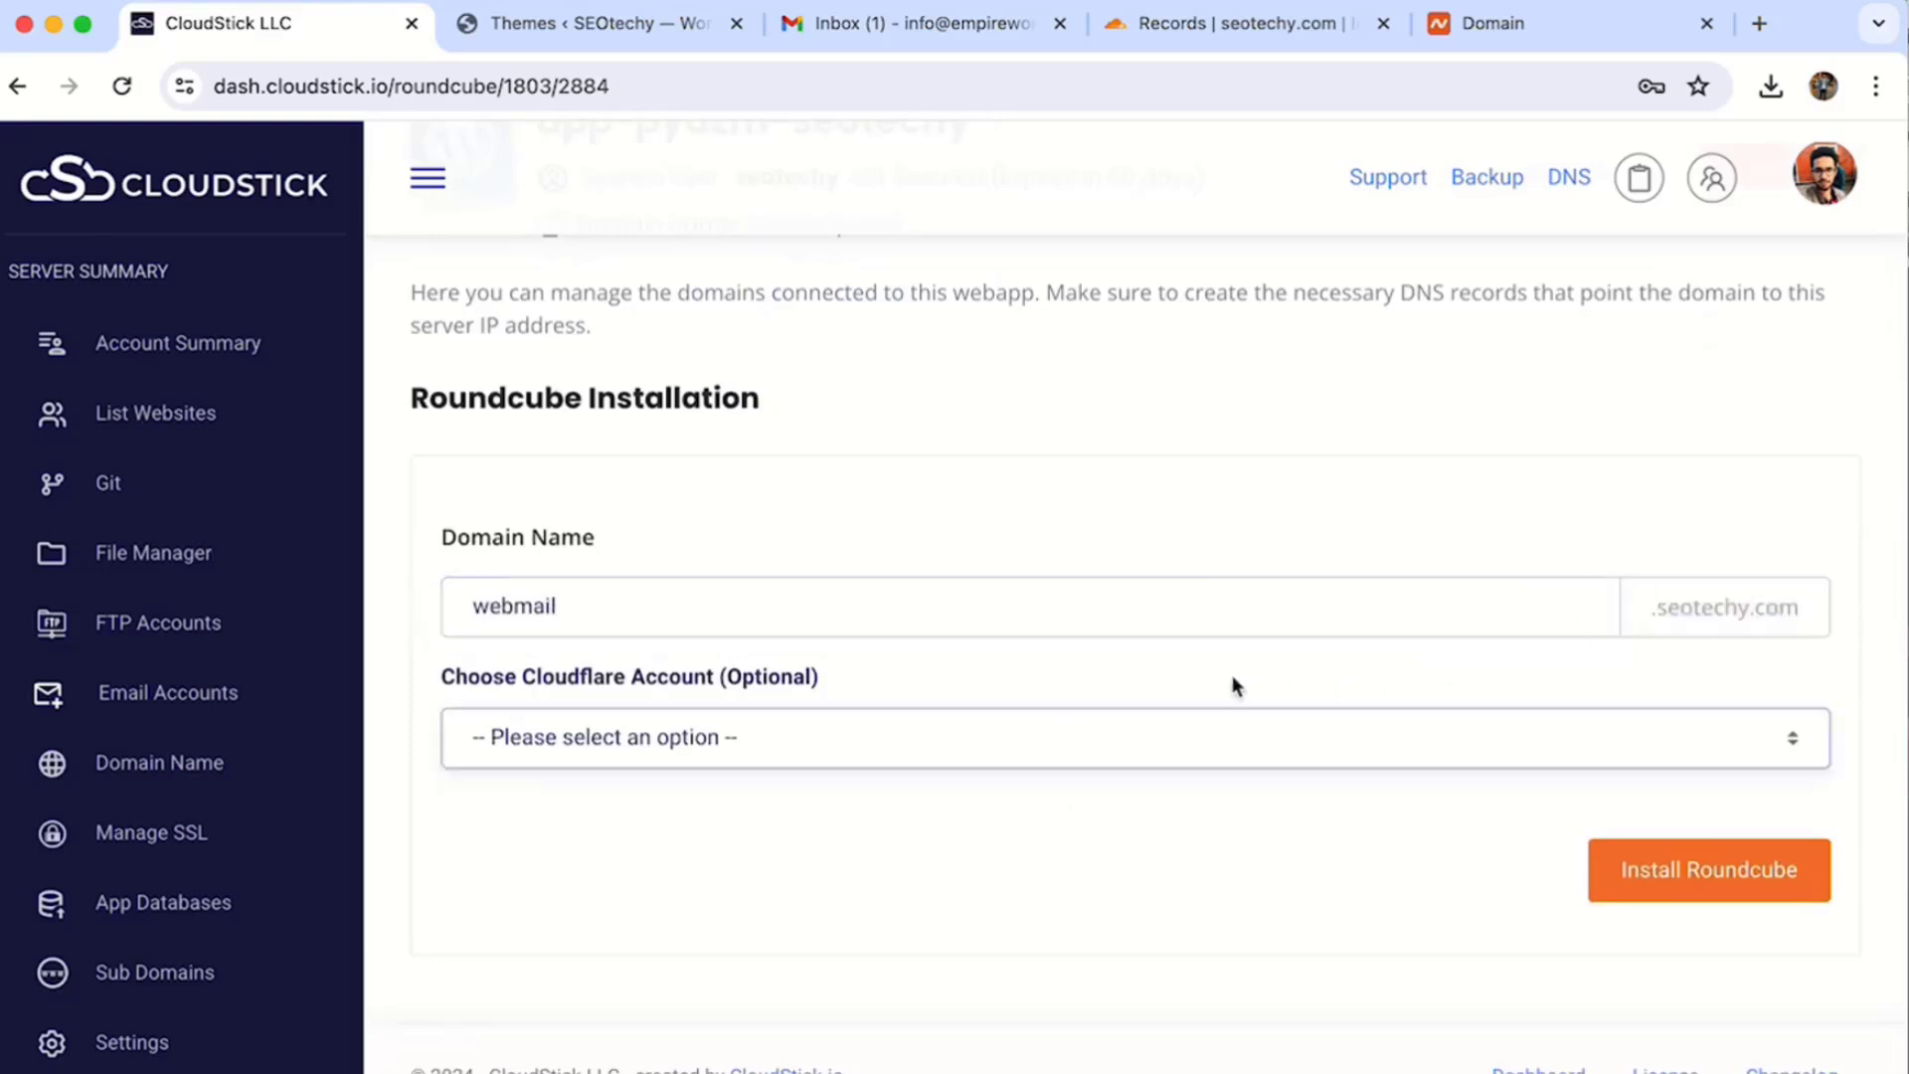
# - Link the Cloudflare info account and install Roundcube on webmail.seotechy.com
pyautogui.click(791, 744)
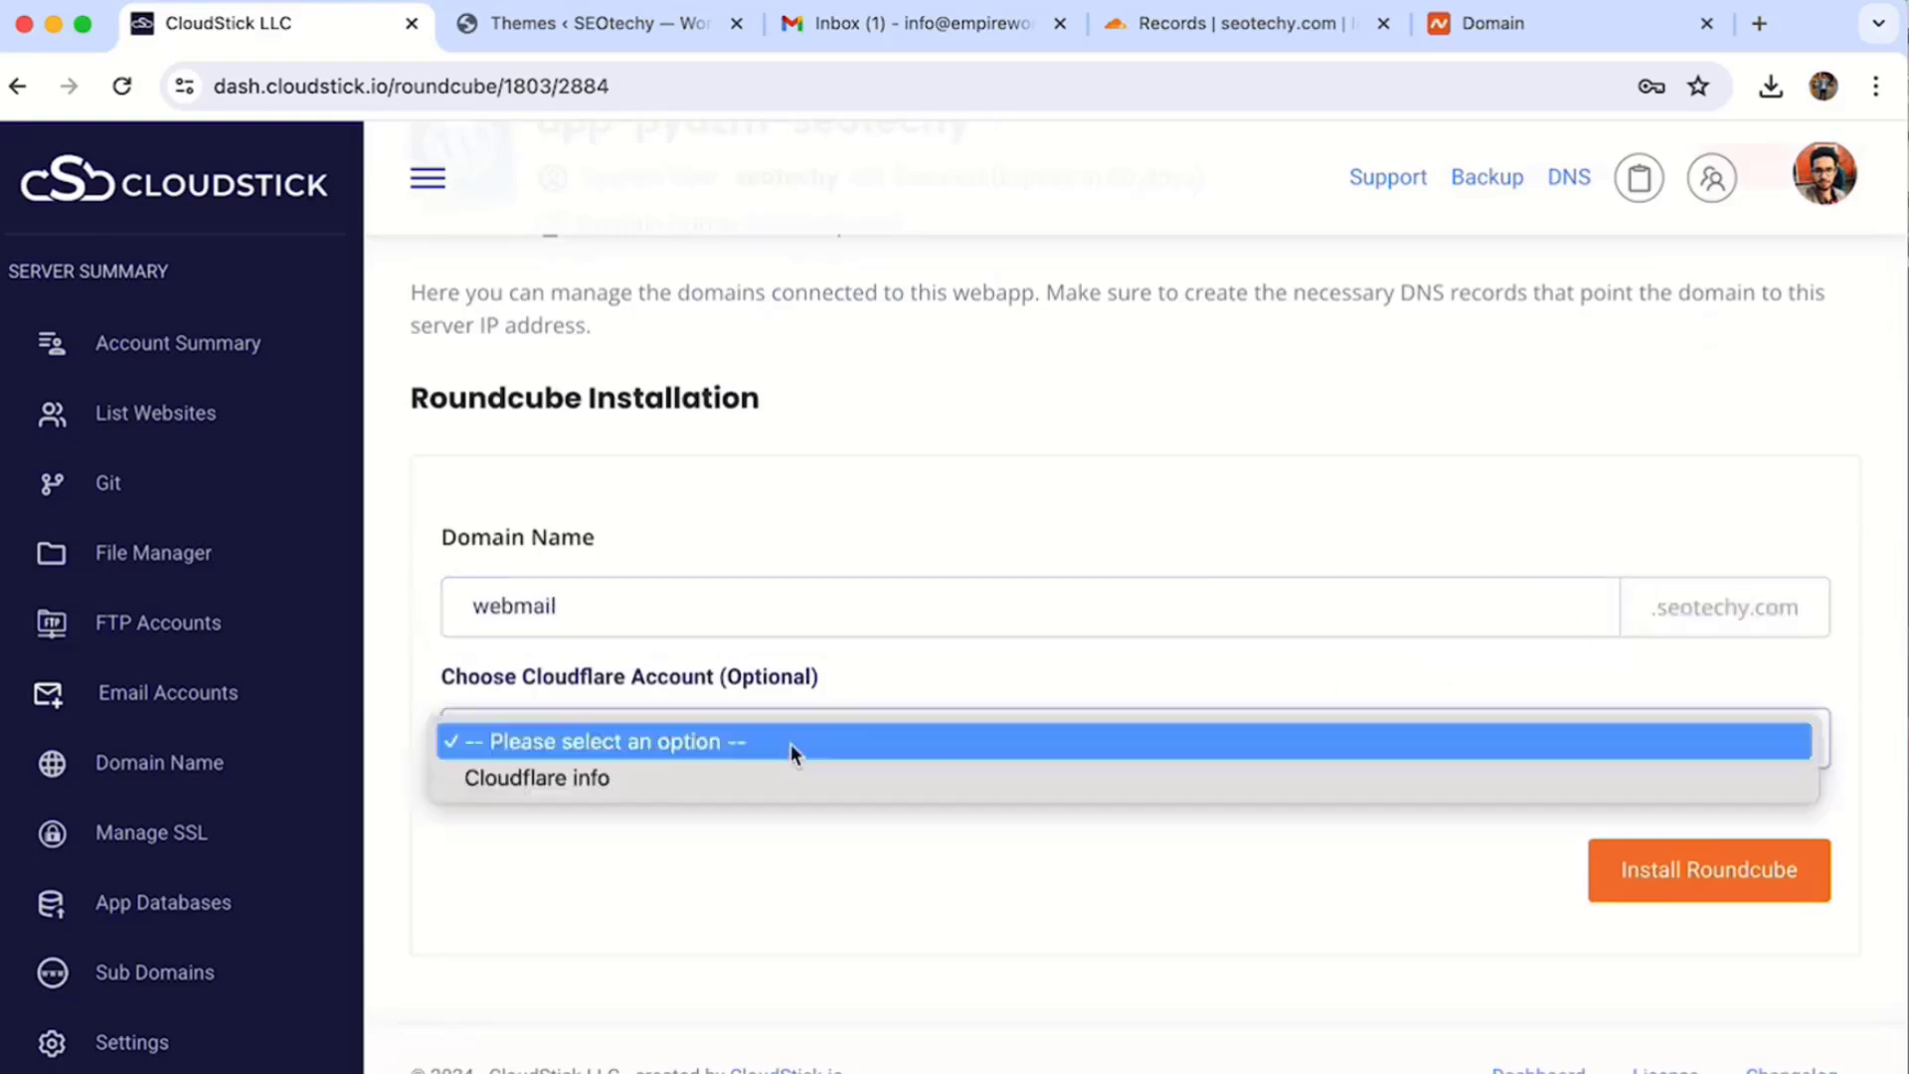
pyautogui.click(666, 779)
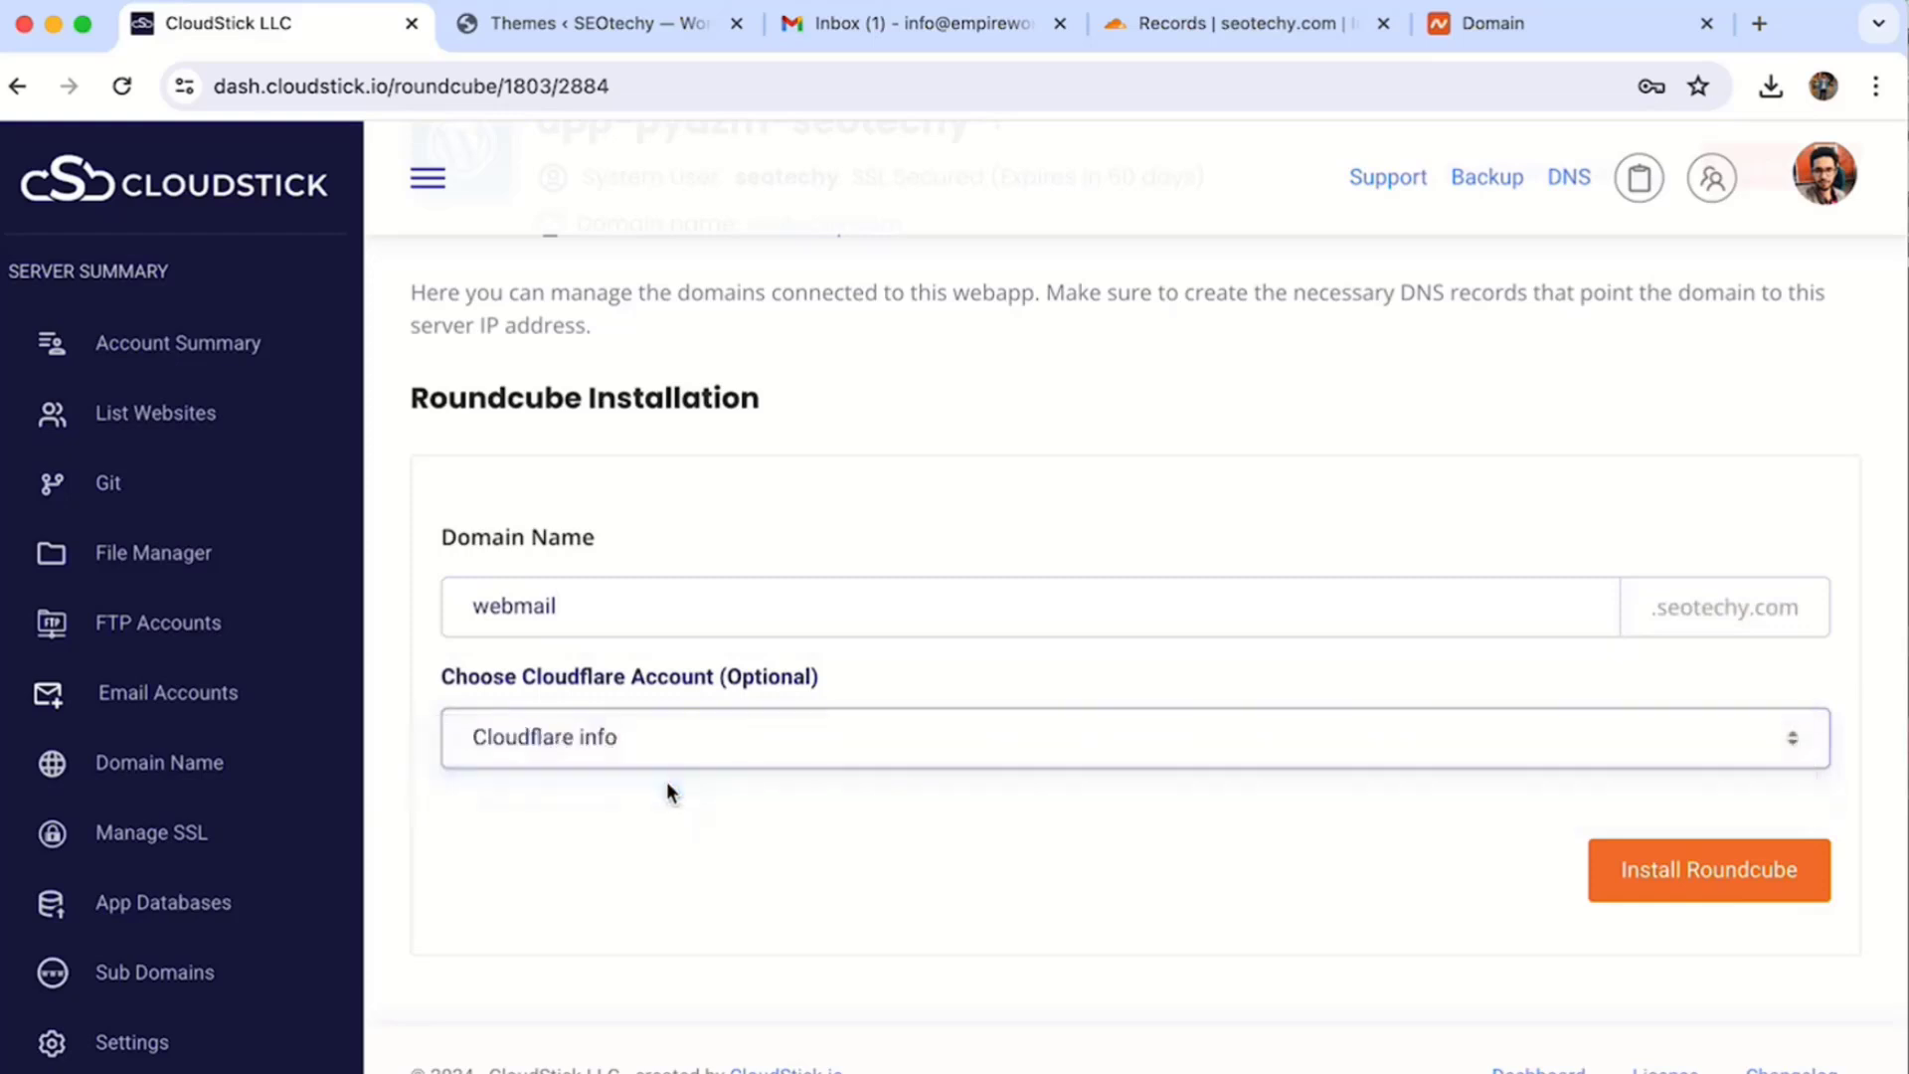
pyautogui.click(1721, 873)
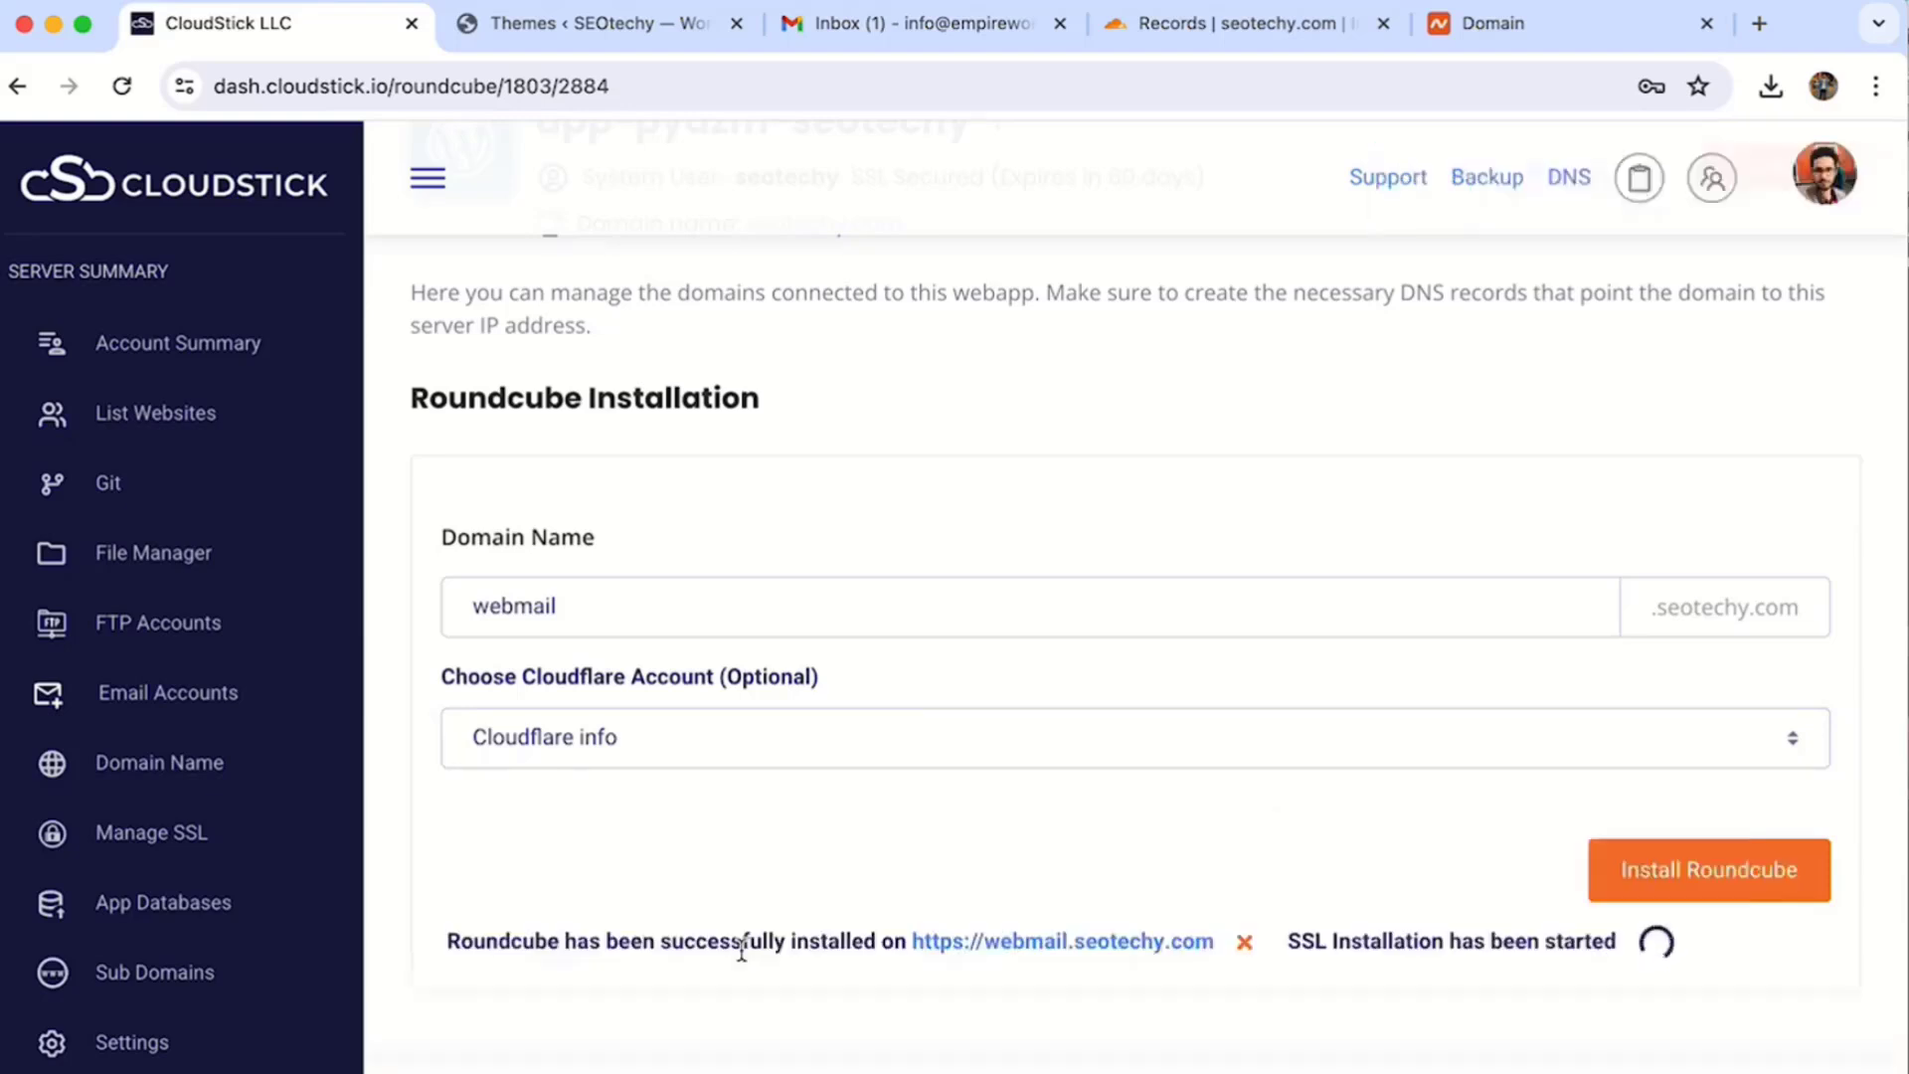
pyautogui.scroll(-1, 756, 945)
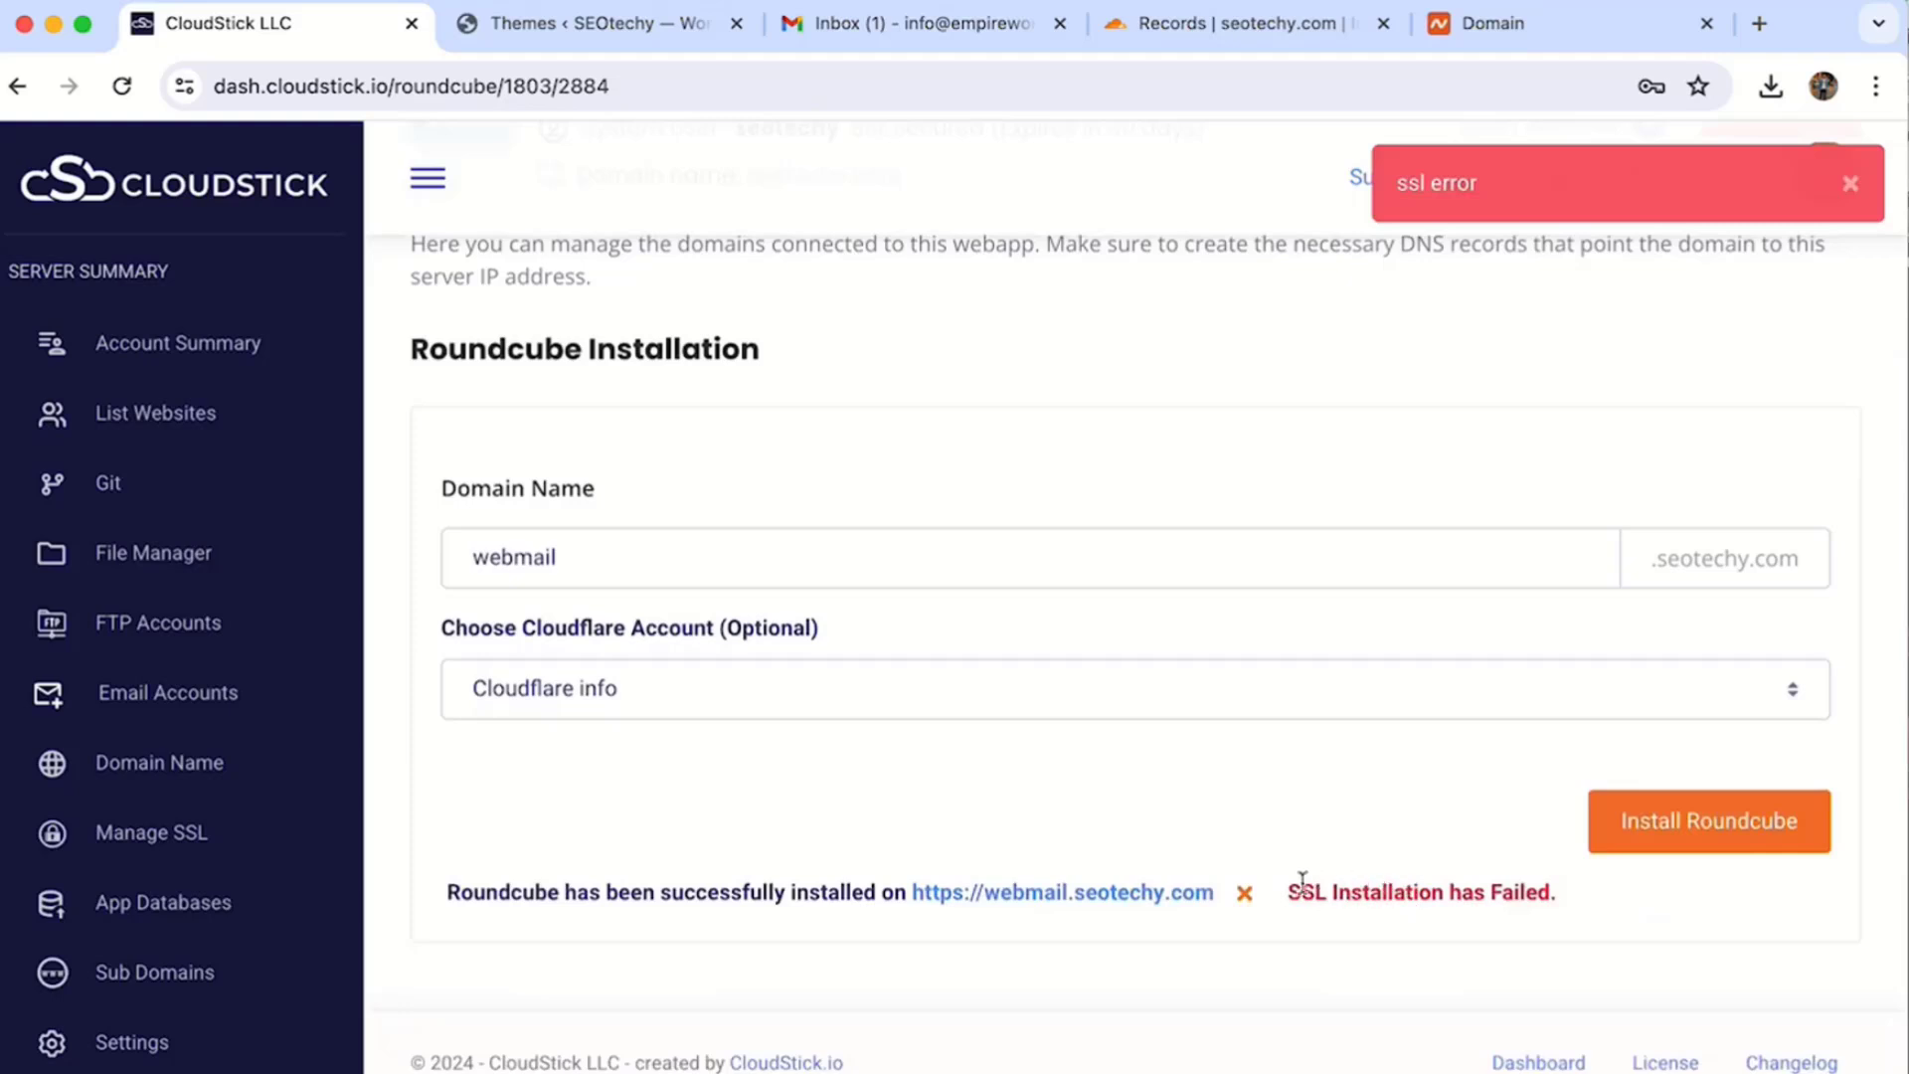
pyautogui.doubleClick(504, 581)
pyautogui.scroll(-3, 194, 691)
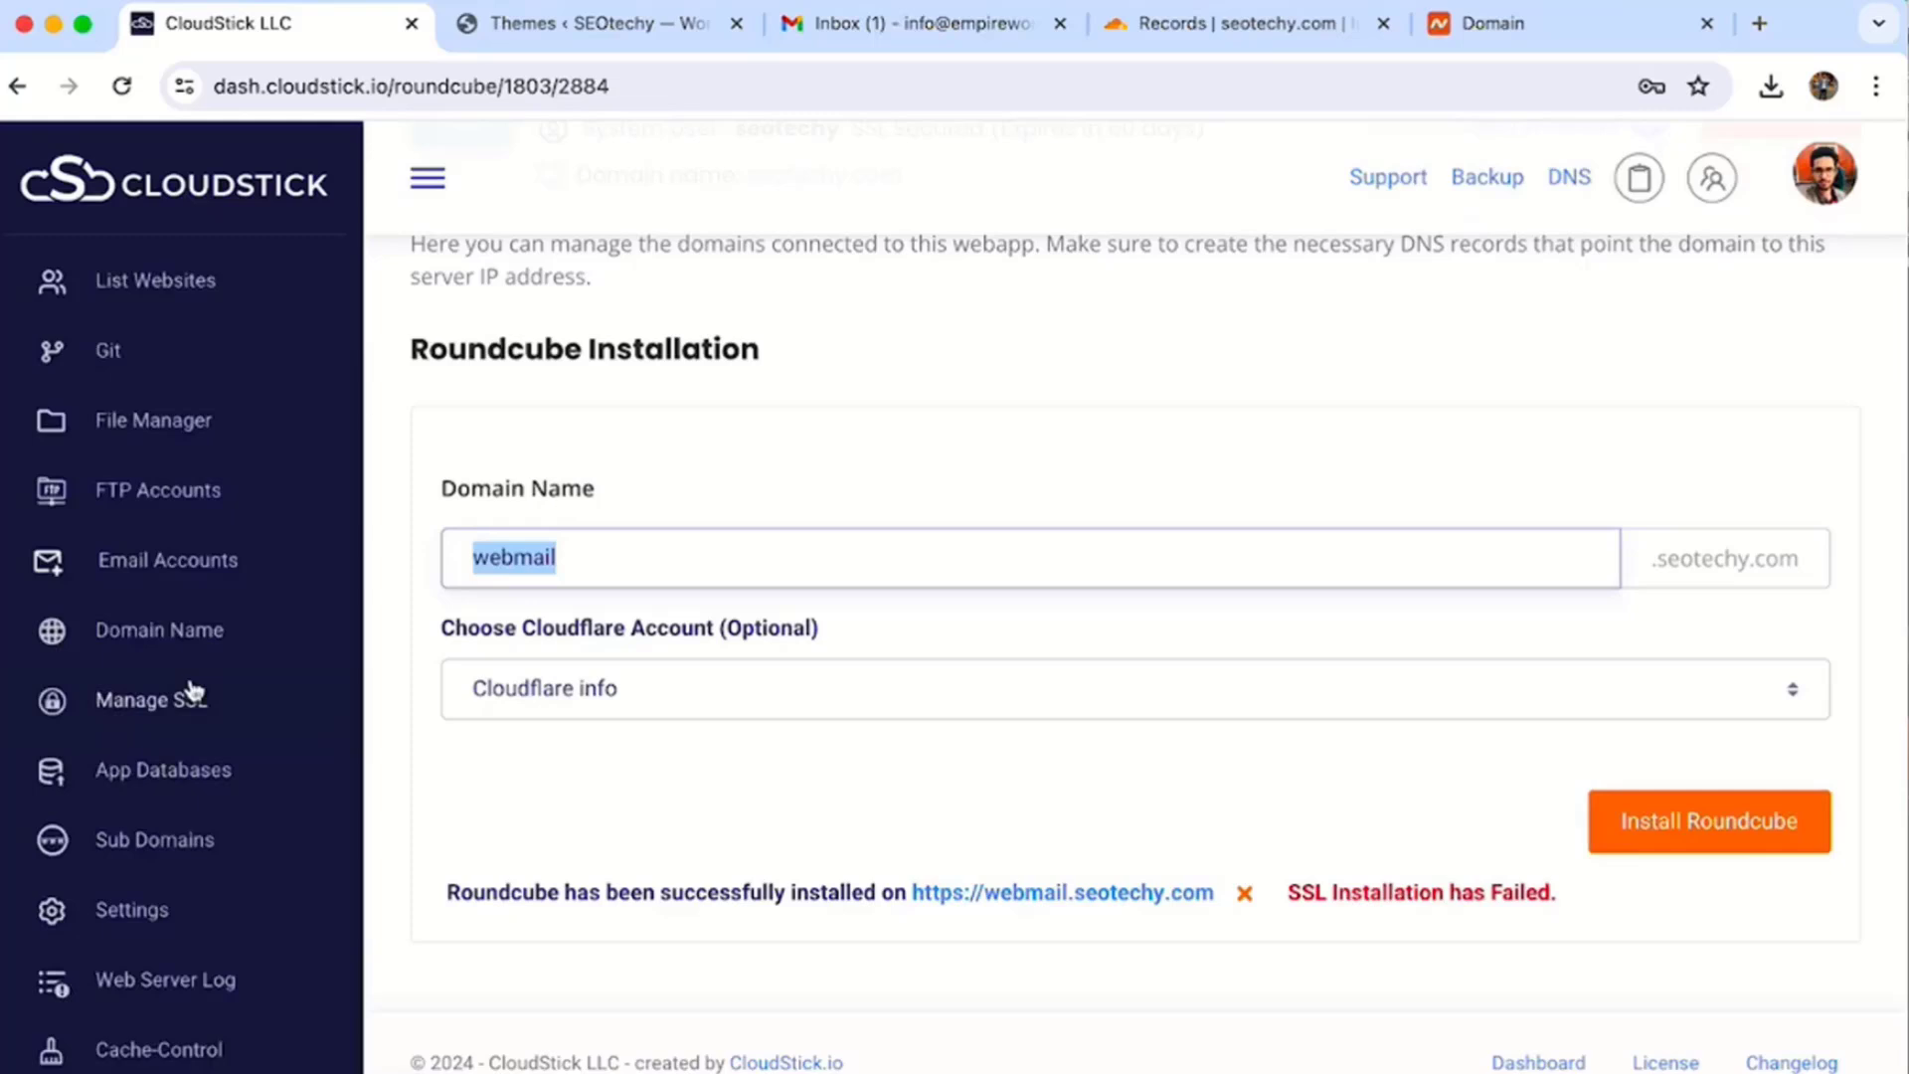
# - Start a new SSL deployment for the rc_webmail_app-pydzm-seotechy web app
pyautogui.click(194, 693)
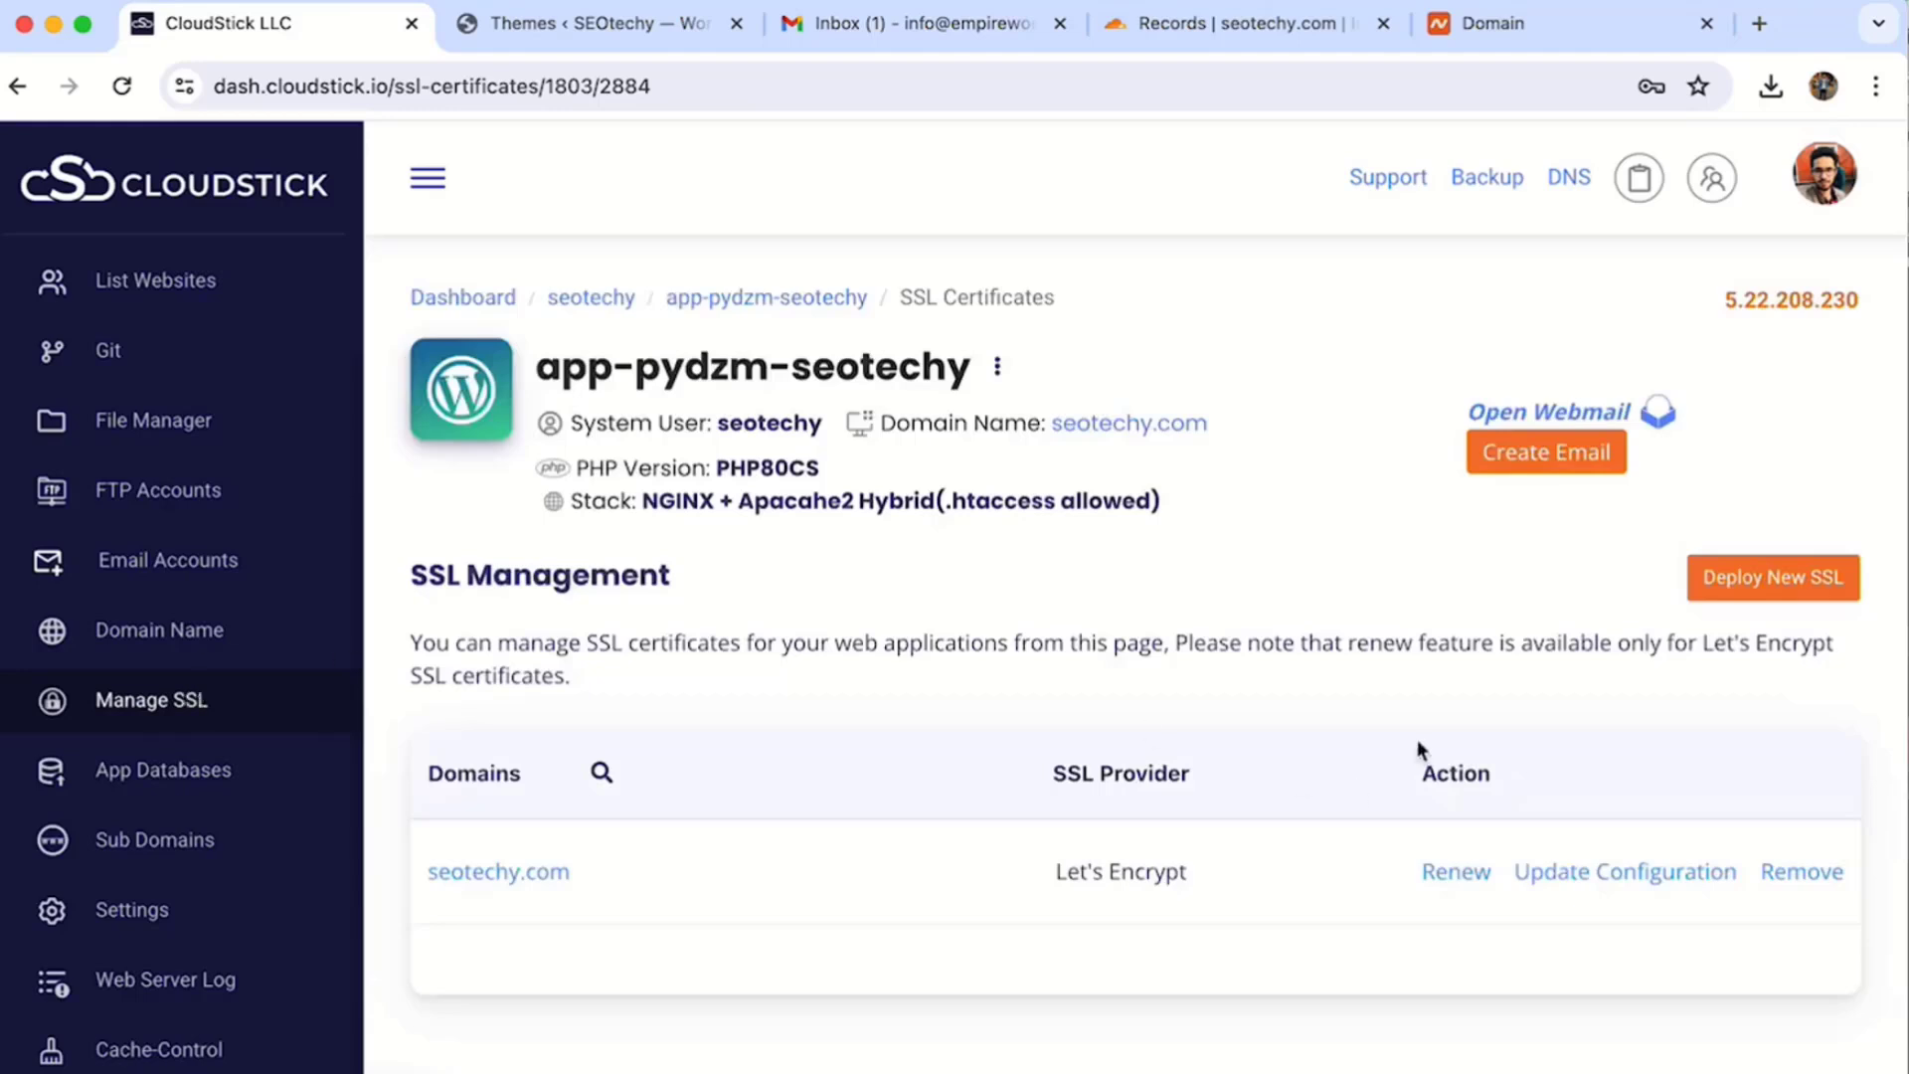
pyautogui.click(1777, 579)
pyautogui.click(713, 851)
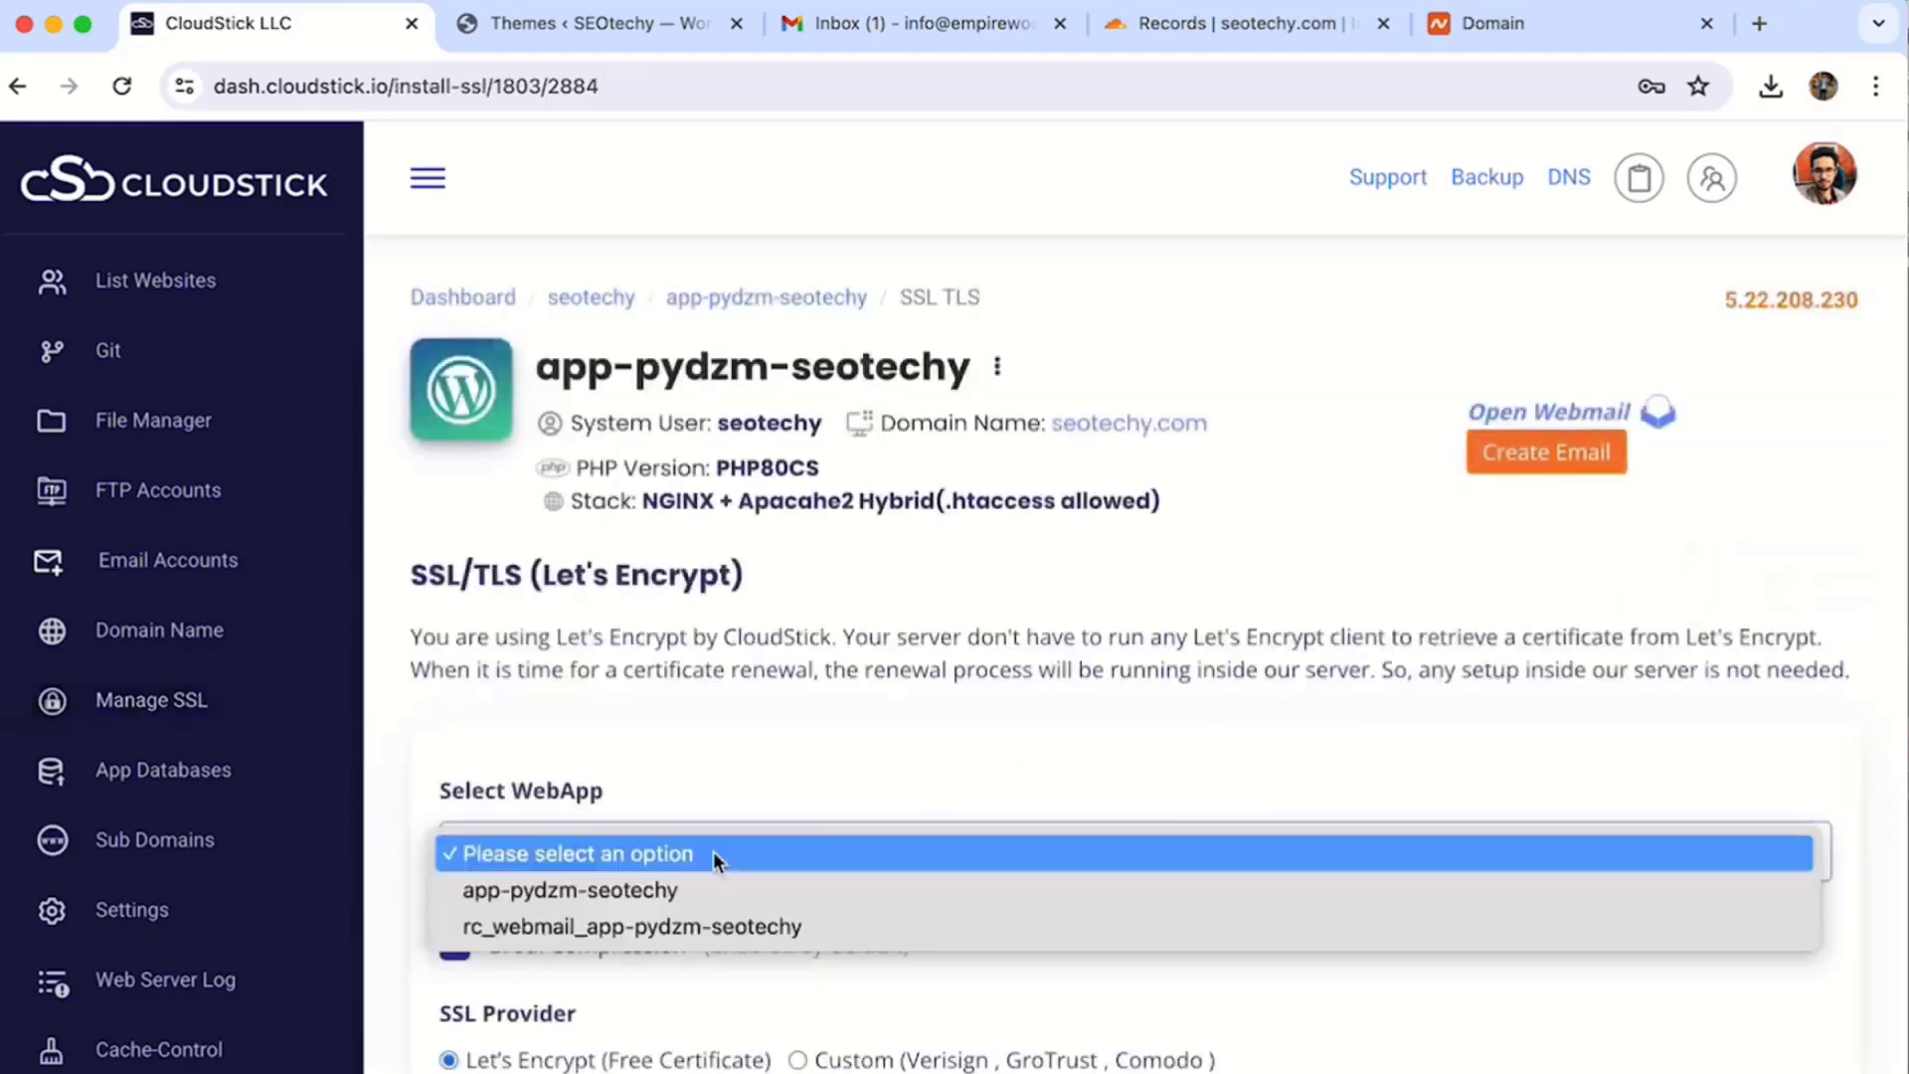
pyautogui.click(700, 930)
pyautogui.scroll(-4, 756, 967)
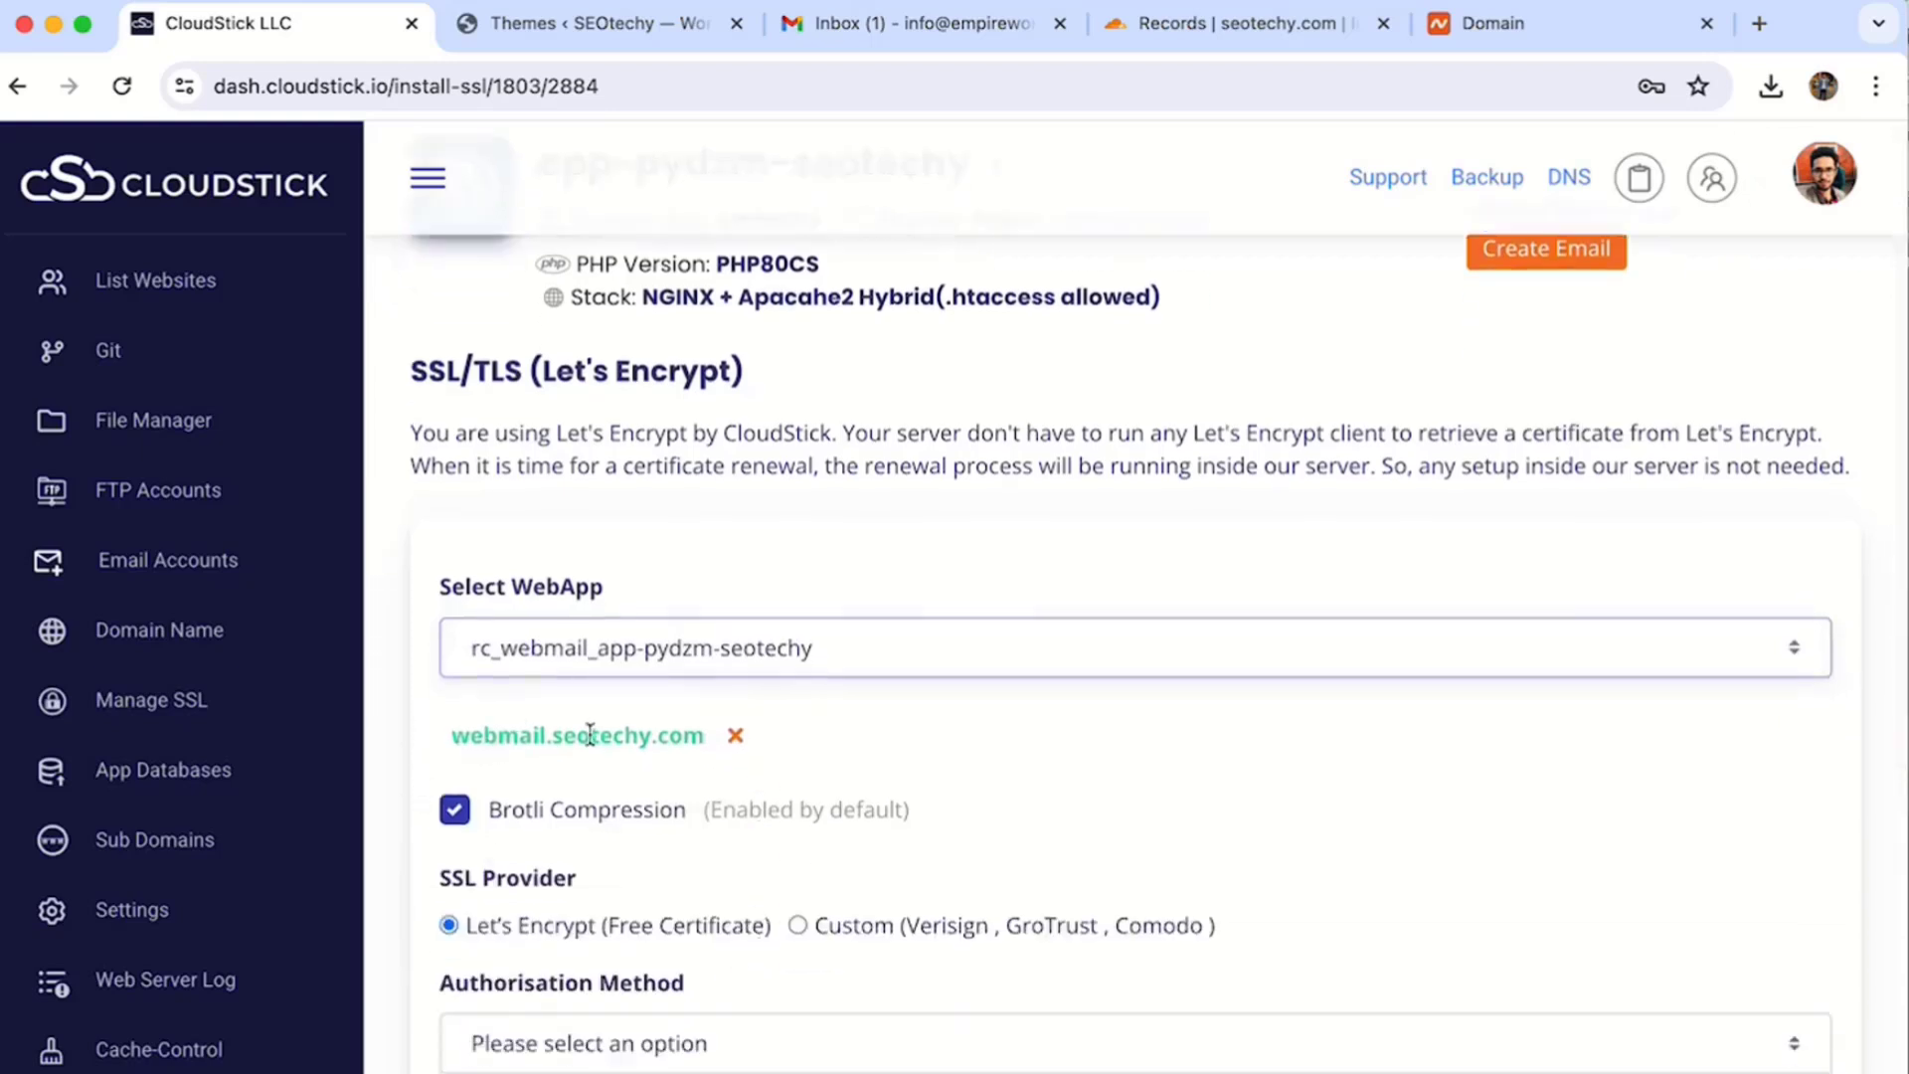
pyautogui.scroll(-3, 609, 925)
# - Deploy the certificate using DNS verification with the Cloudflare info account, then open Email Accounts
pyautogui.click(619, 857)
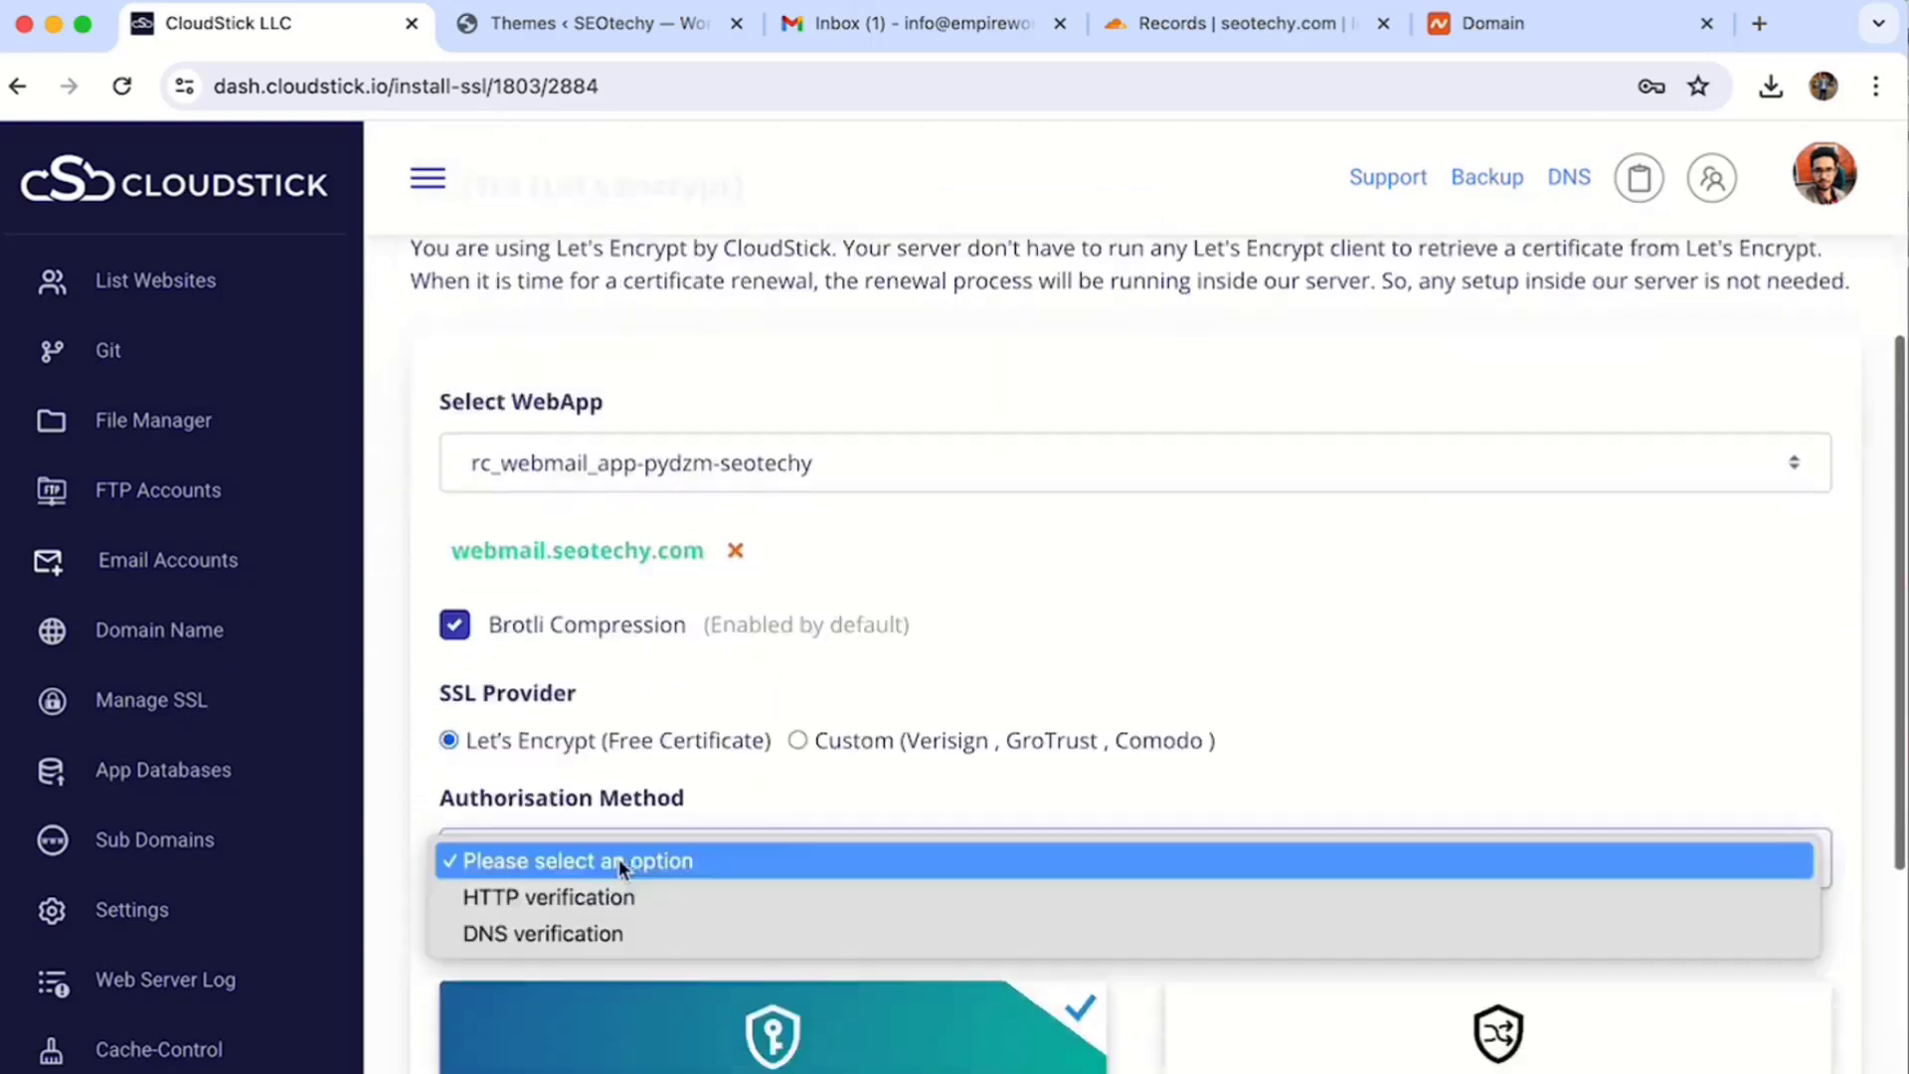
pyautogui.click(613, 903)
pyautogui.click(605, 880)
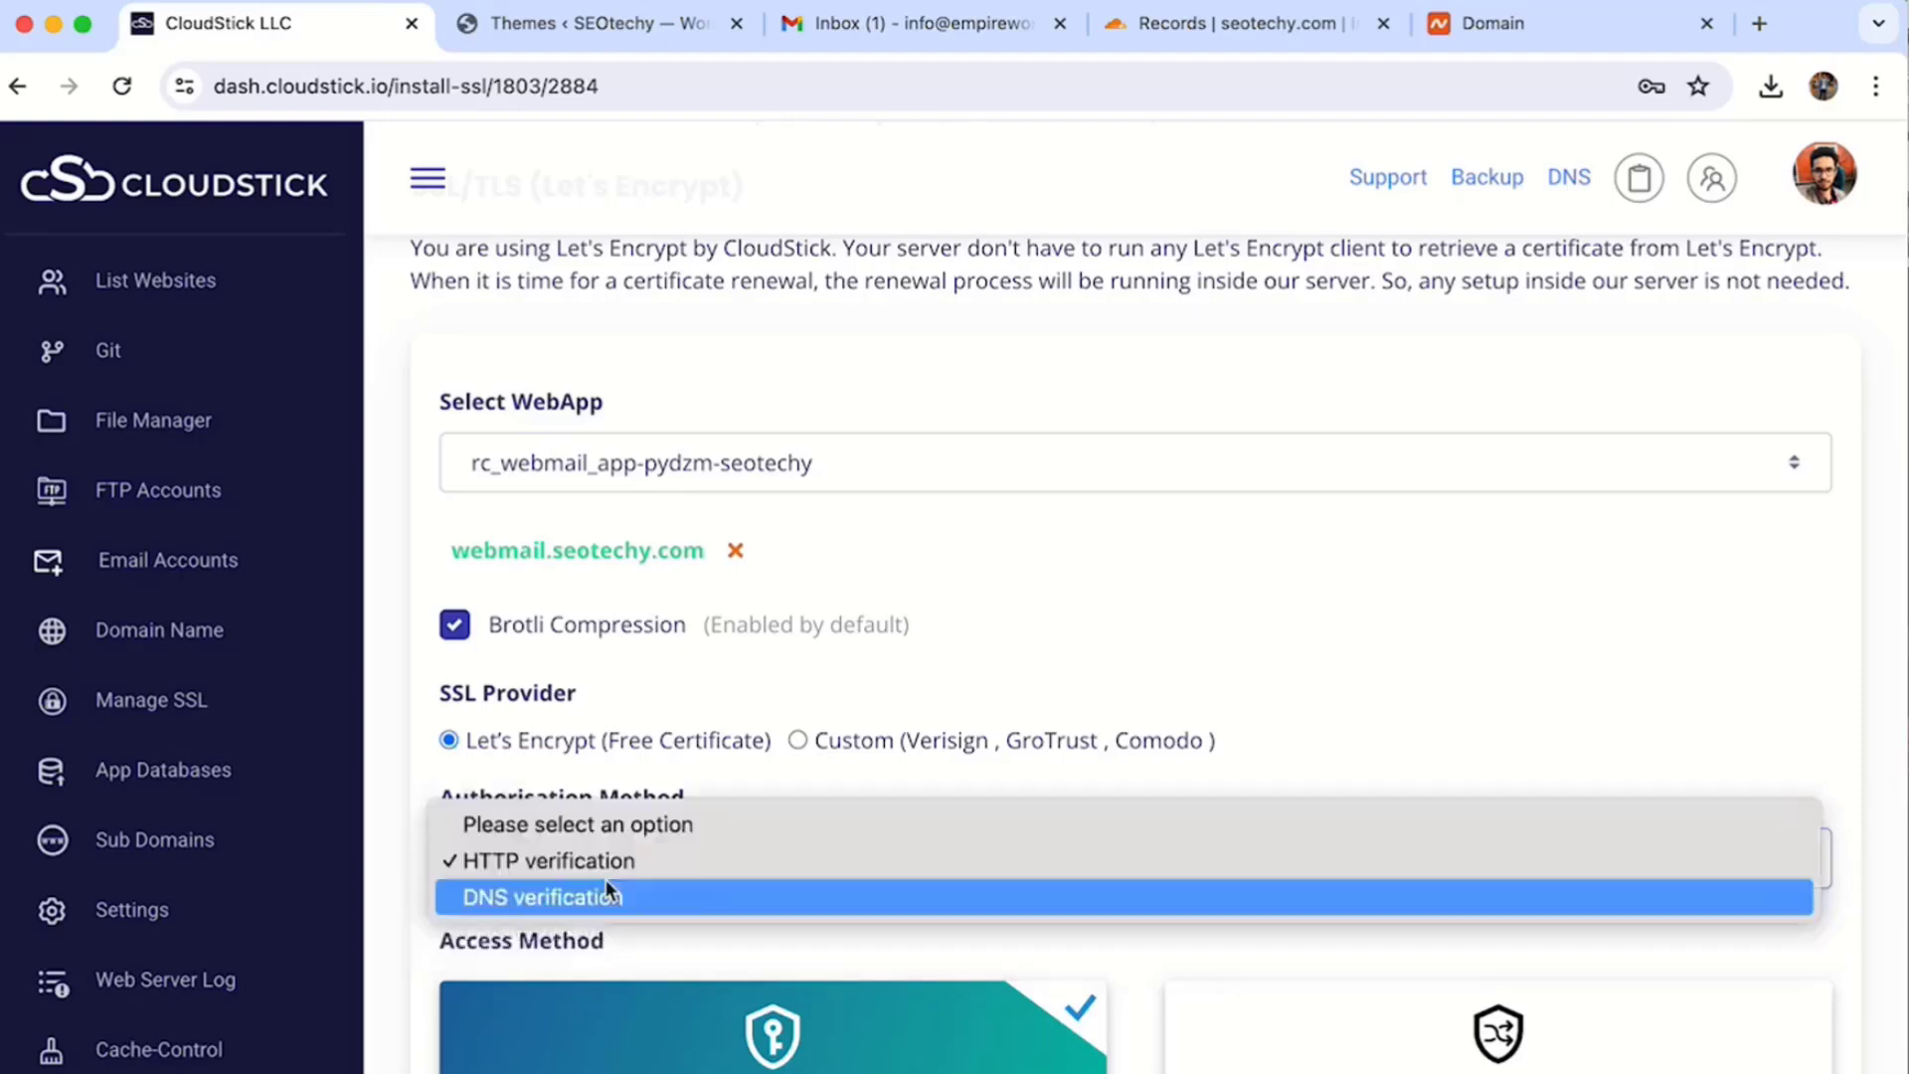
pyautogui.click(606, 895)
pyautogui.scroll(-2, 646, 875)
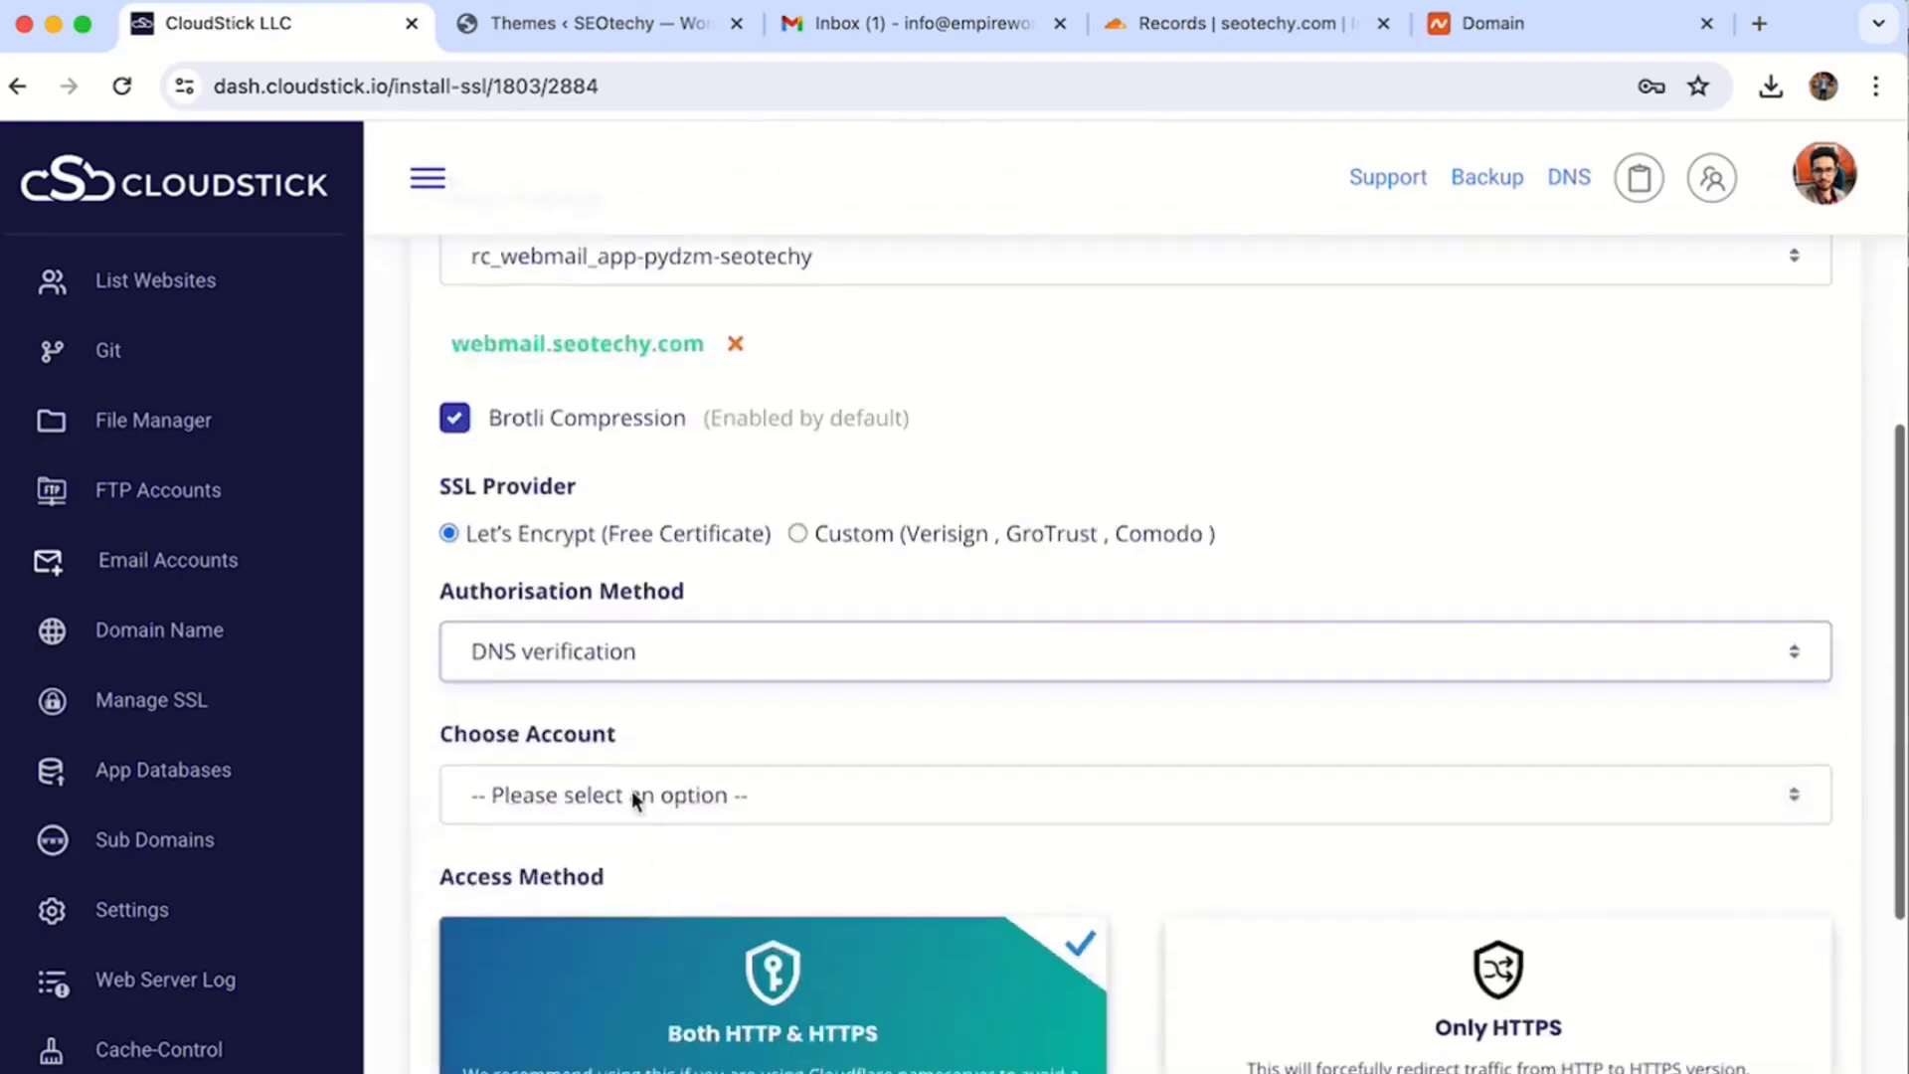
pyautogui.click(639, 796)
pyautogui.click(632, 863)
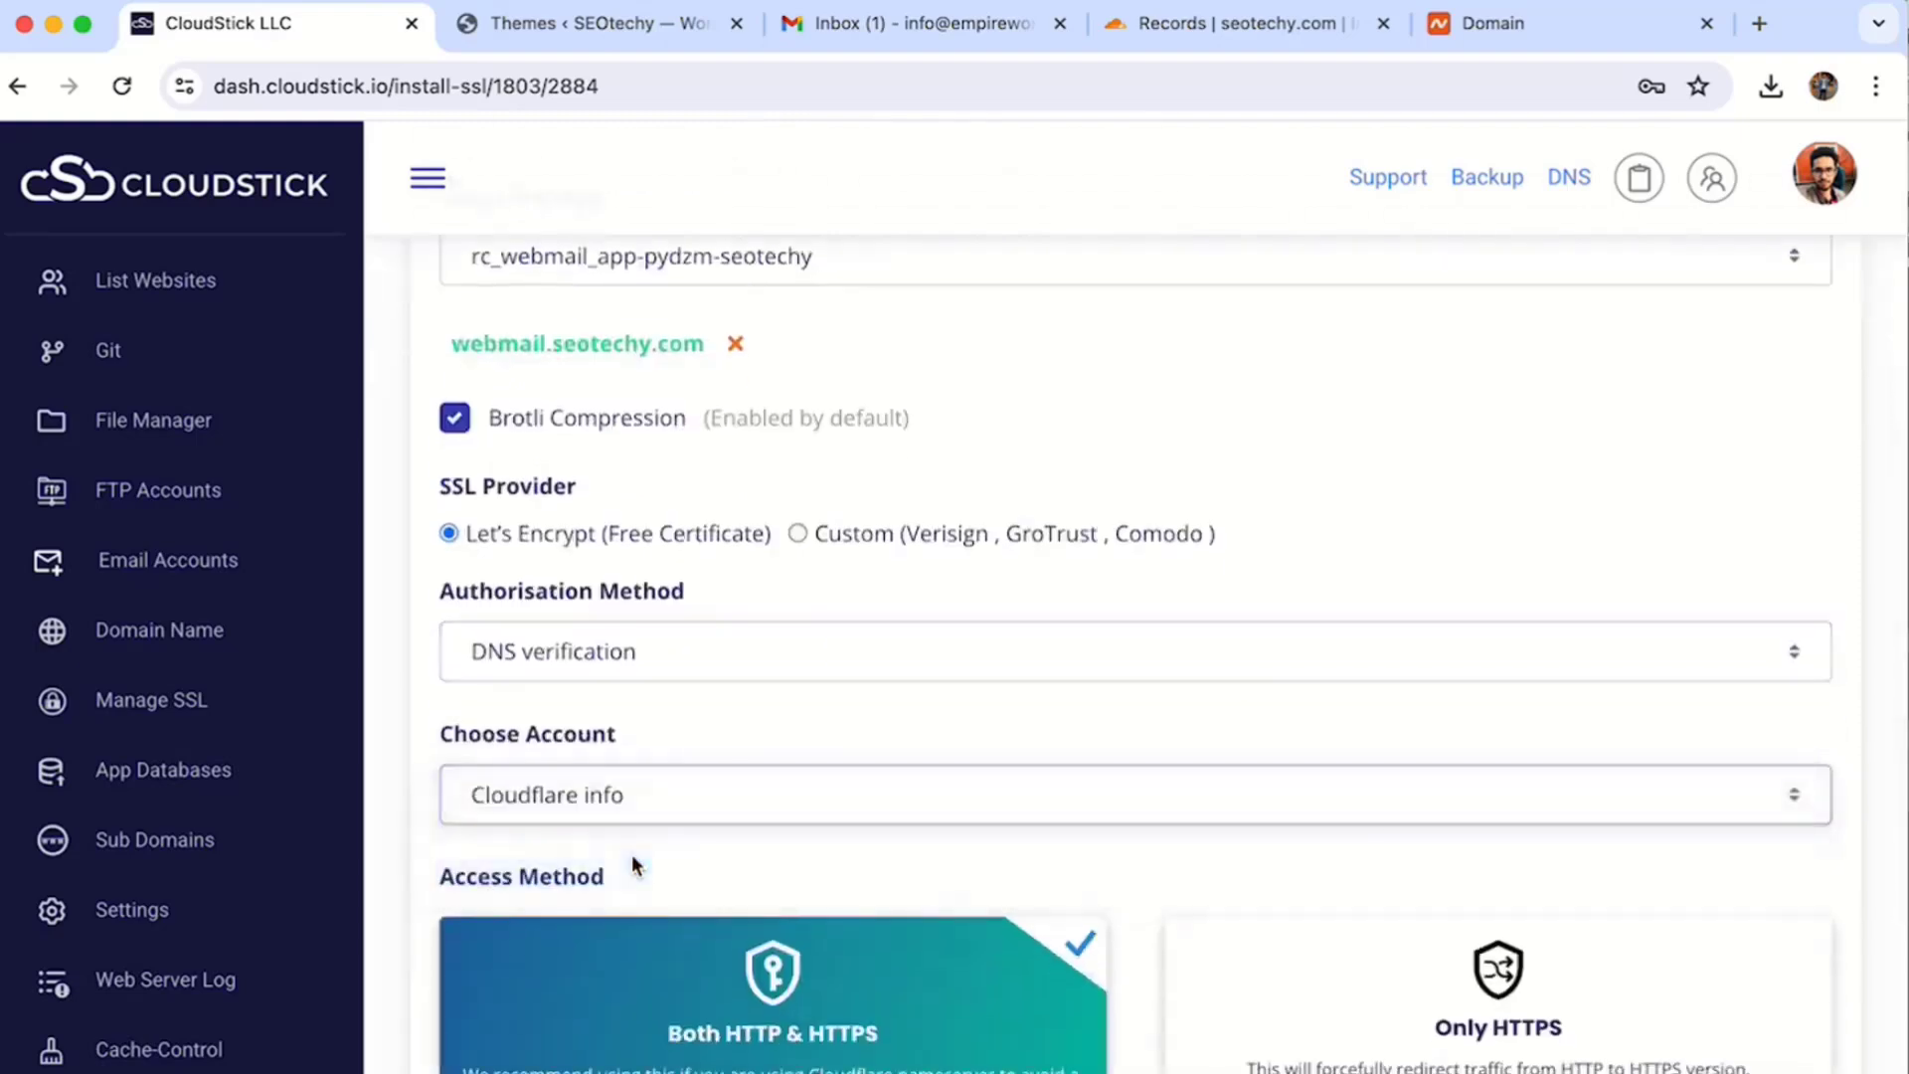
pyautogui.scroll(-4, 630, 855)
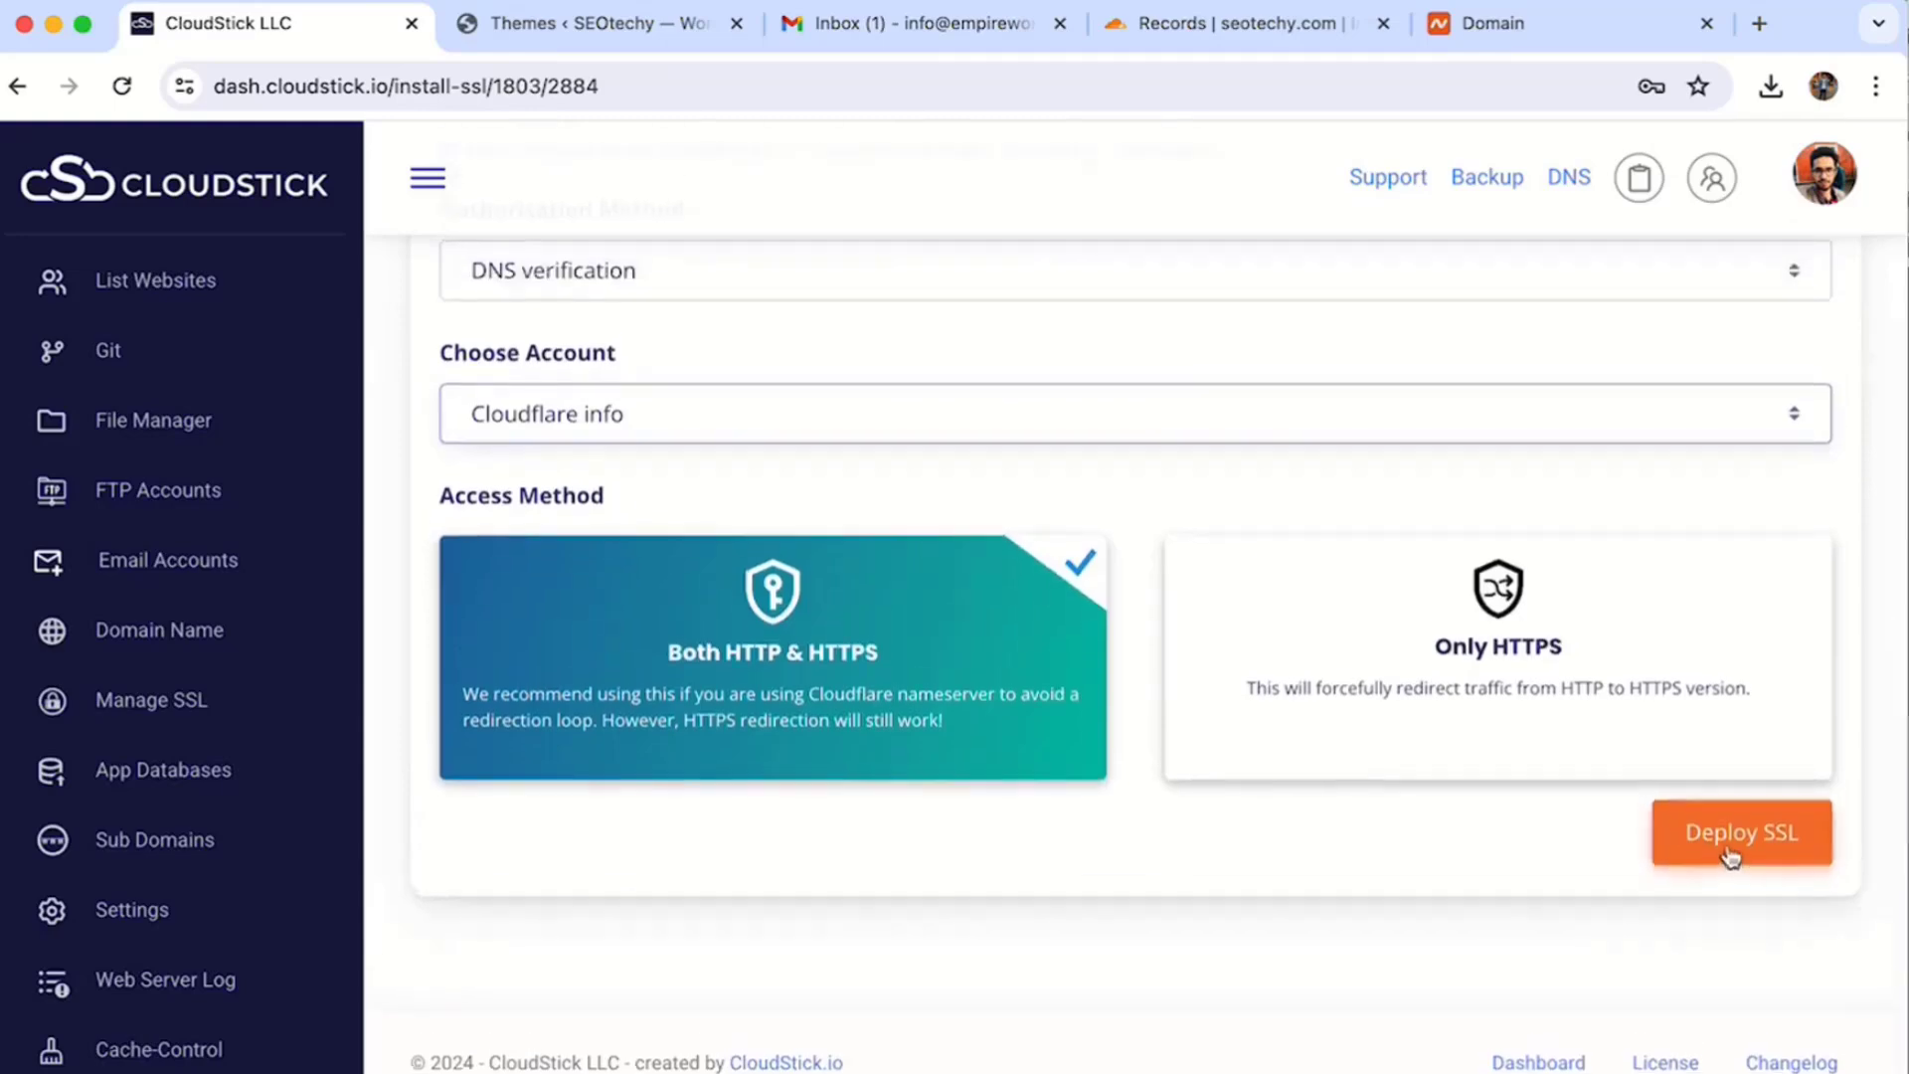
pyautogui.click(1729, 848)
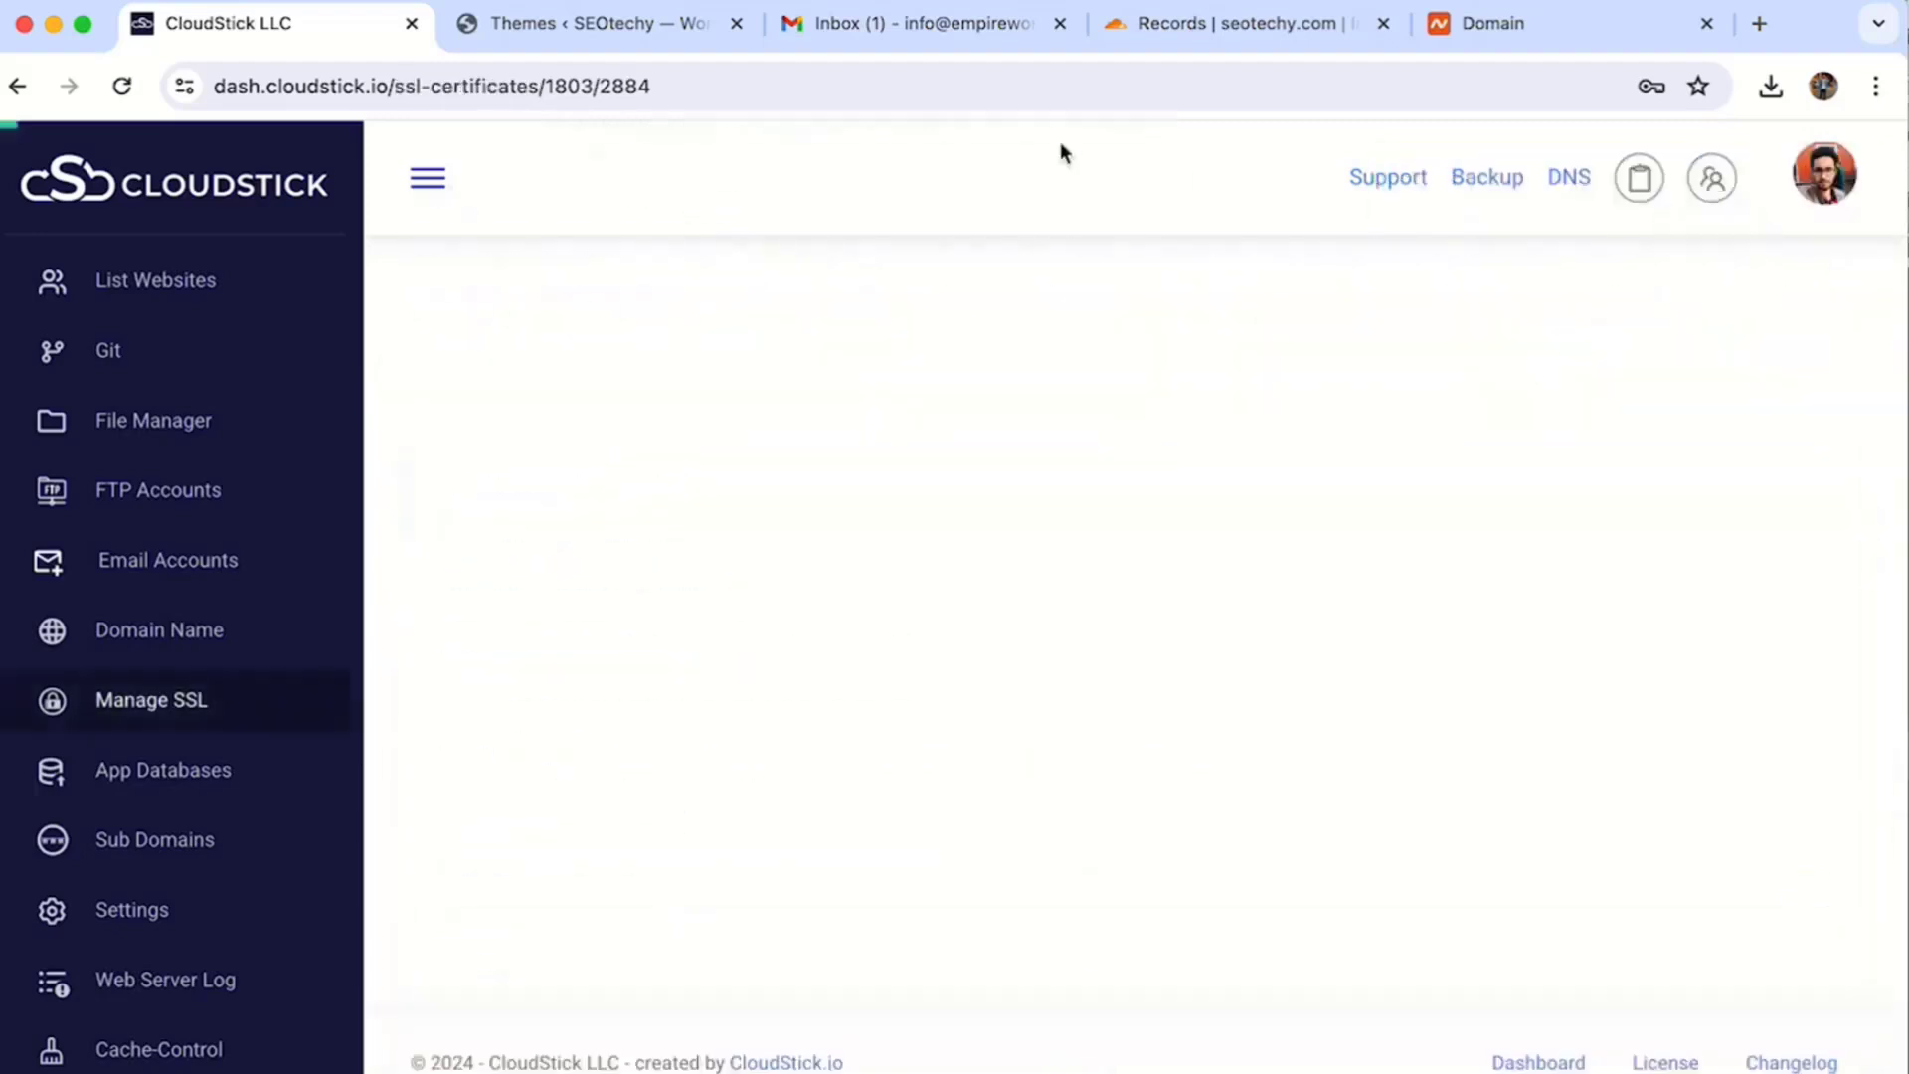
pyautogui.click(167, 563)
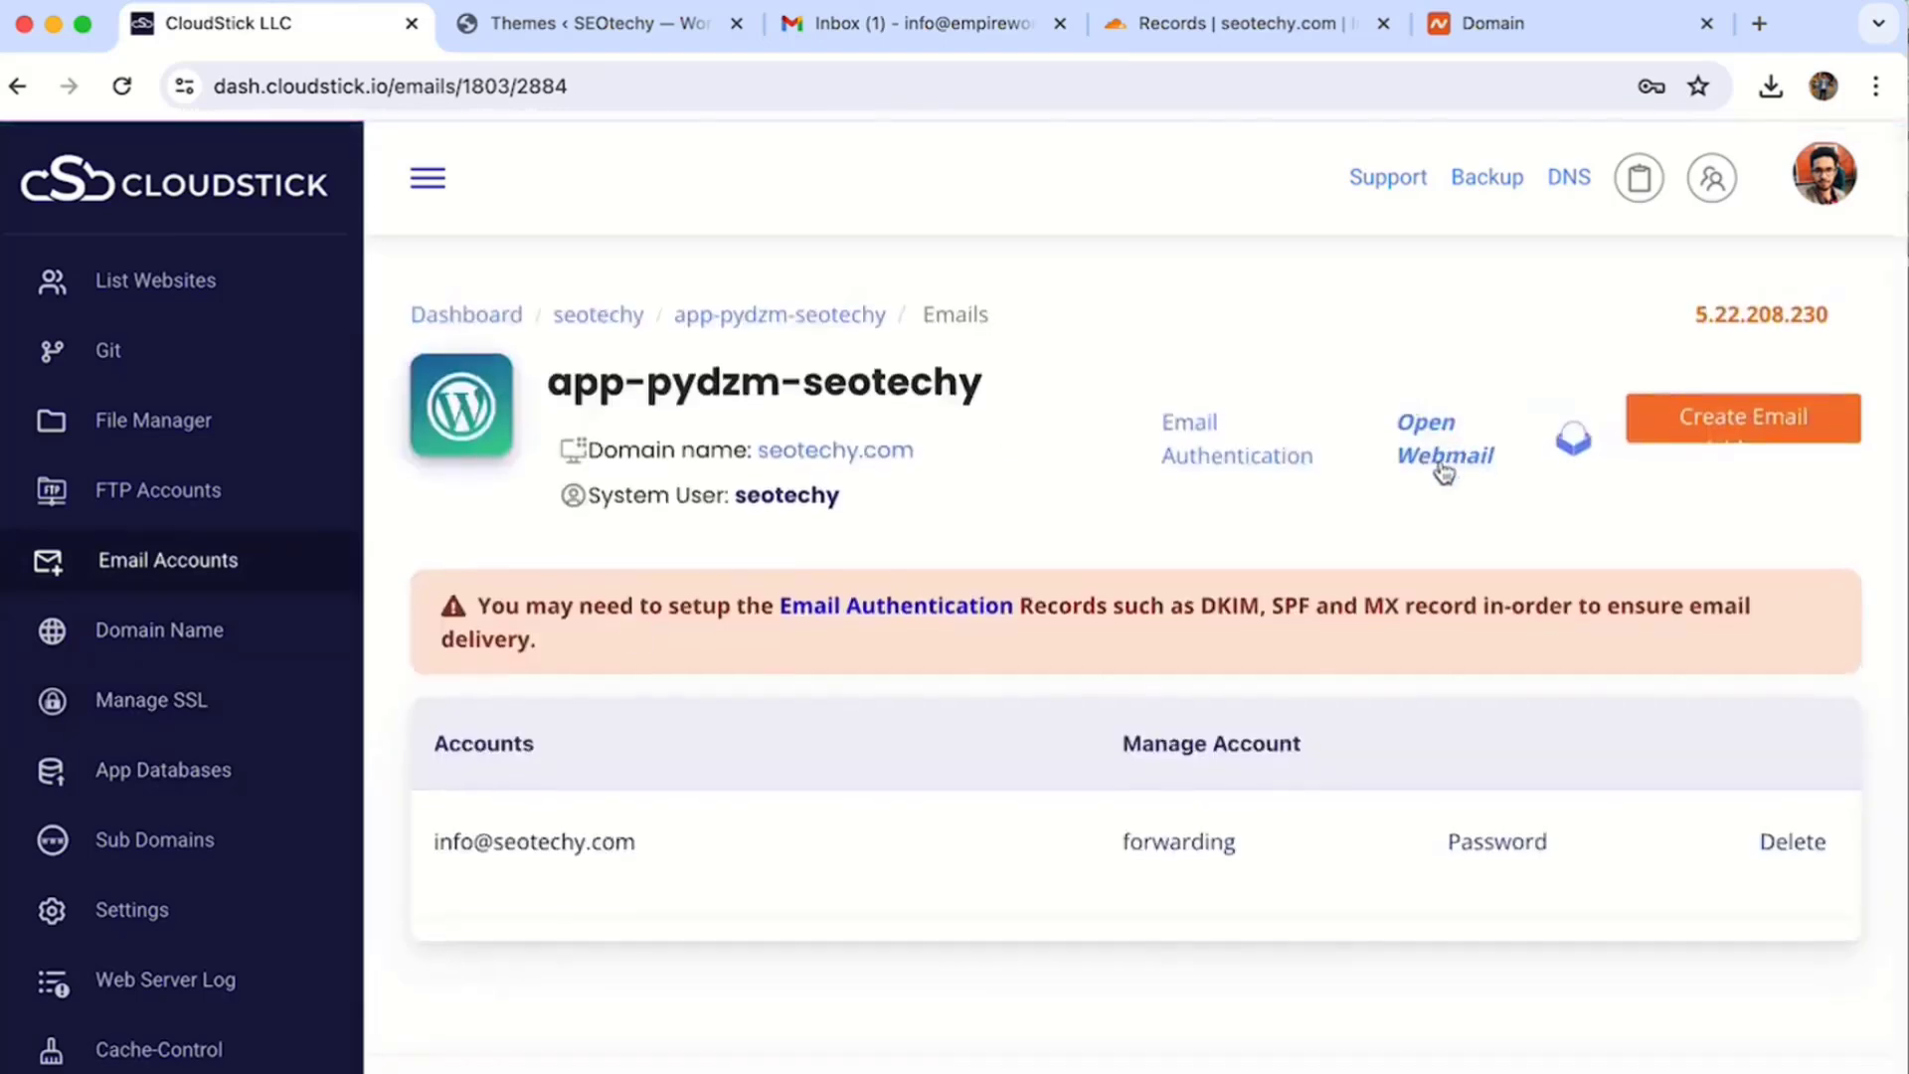
# - Log in to Roundcube at webmail.seotechy.com with the info mailbox address and its password
pyautogui.click(1442, 461)
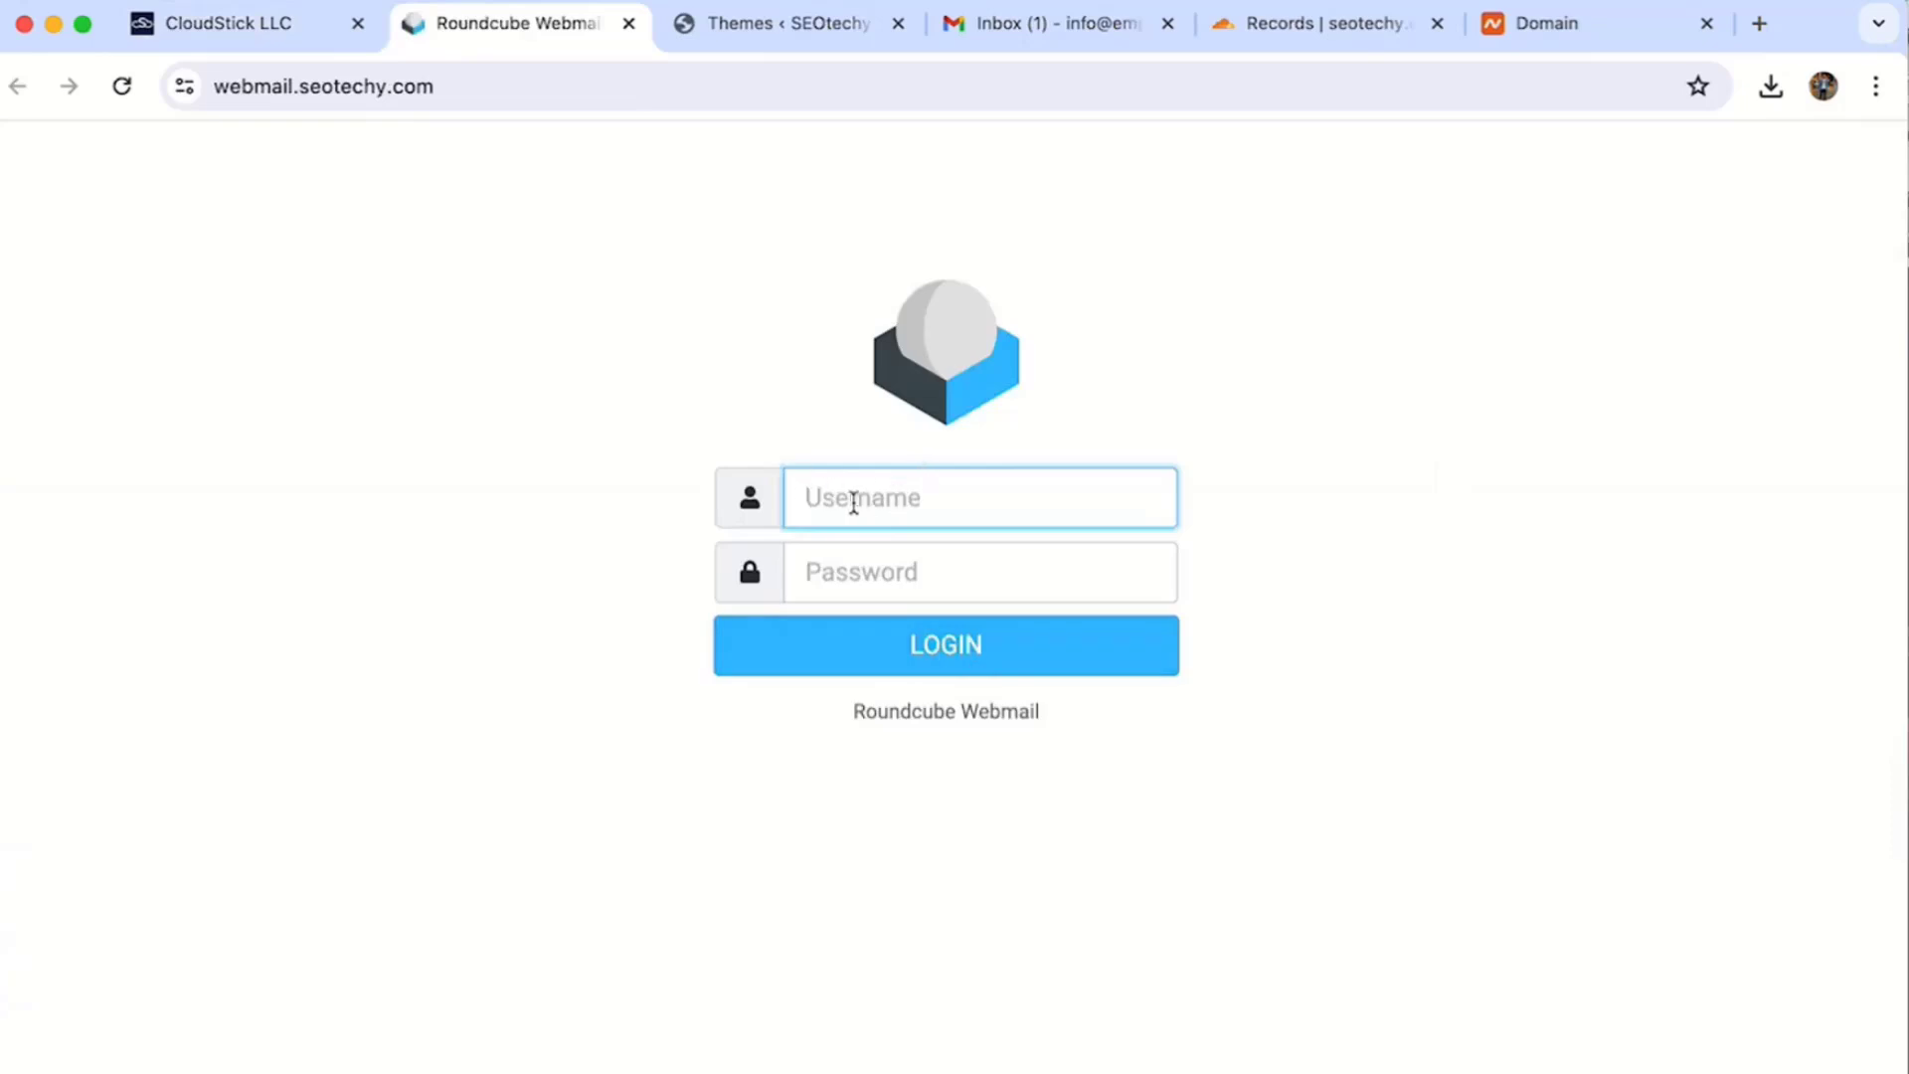
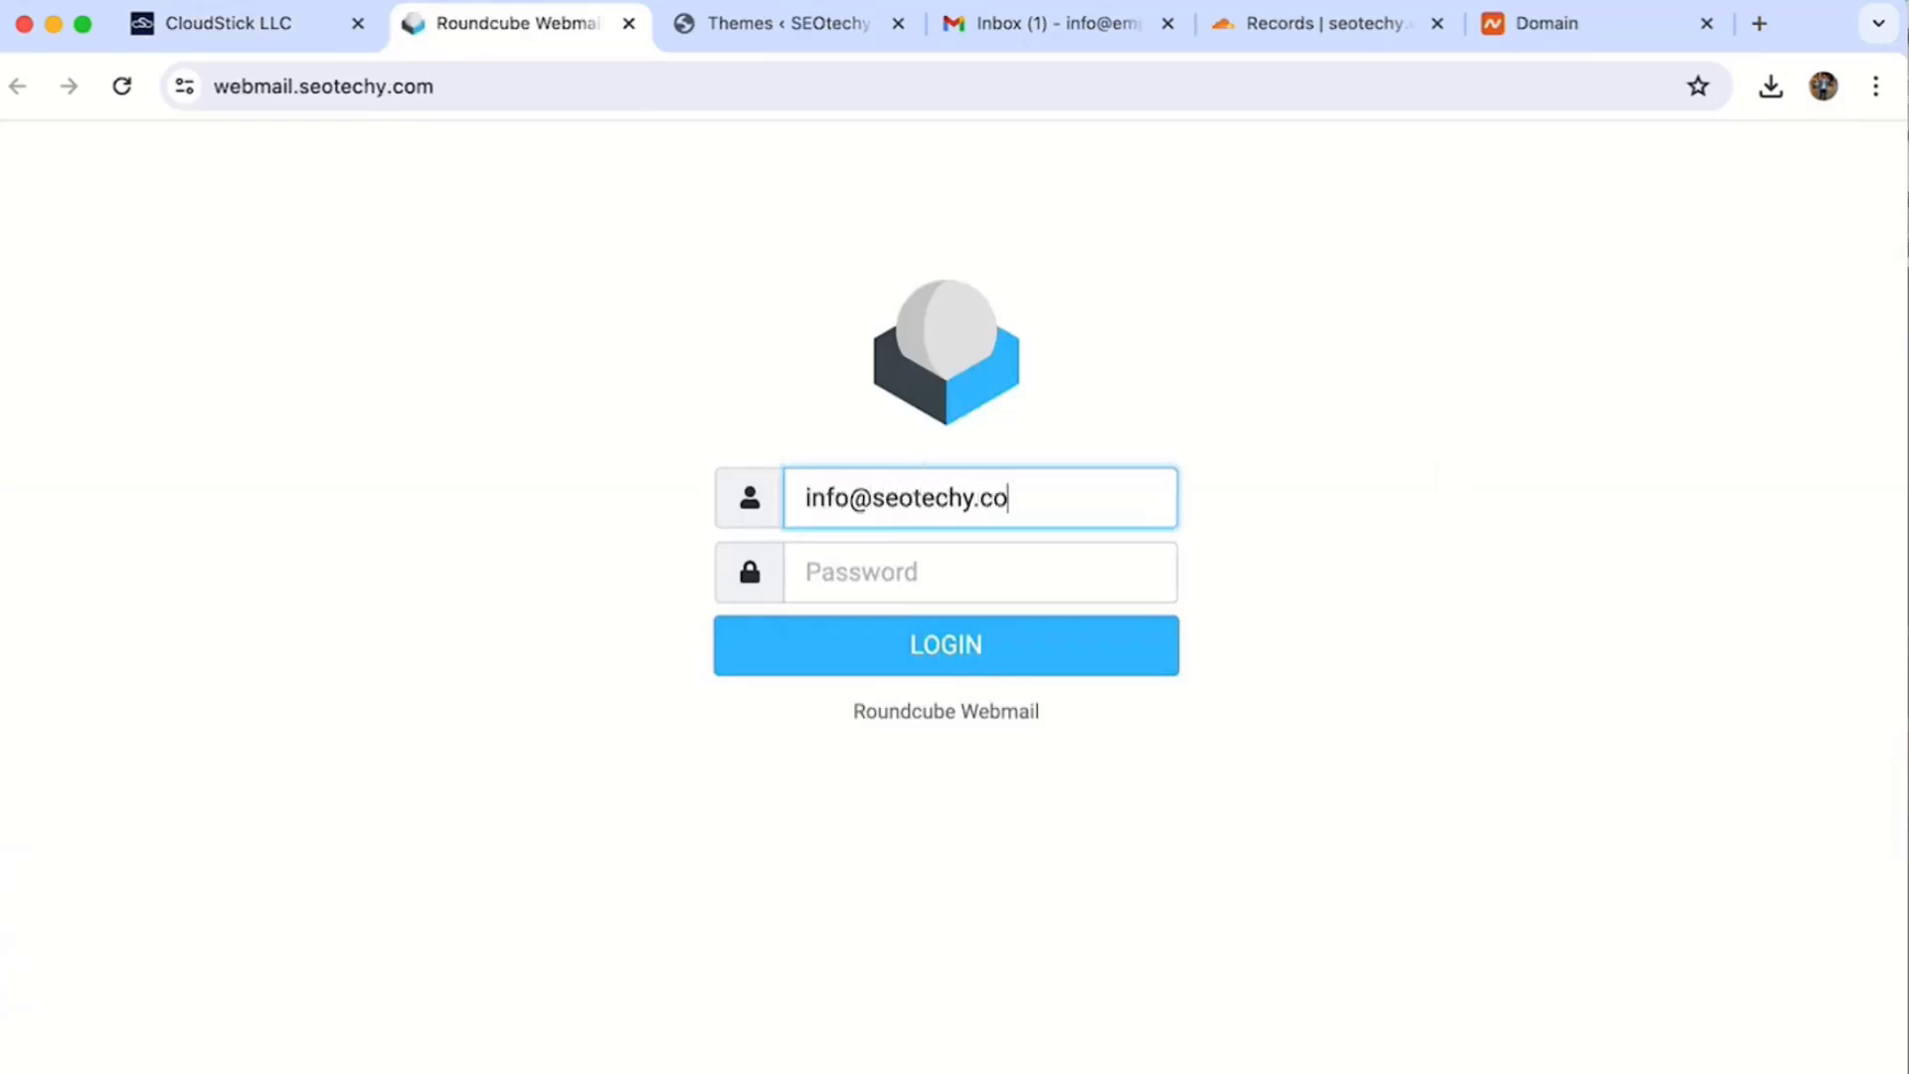
pyautogui.click(844, 568)
pyautogui.press('super+v')
pyautogui.click(886, 641)
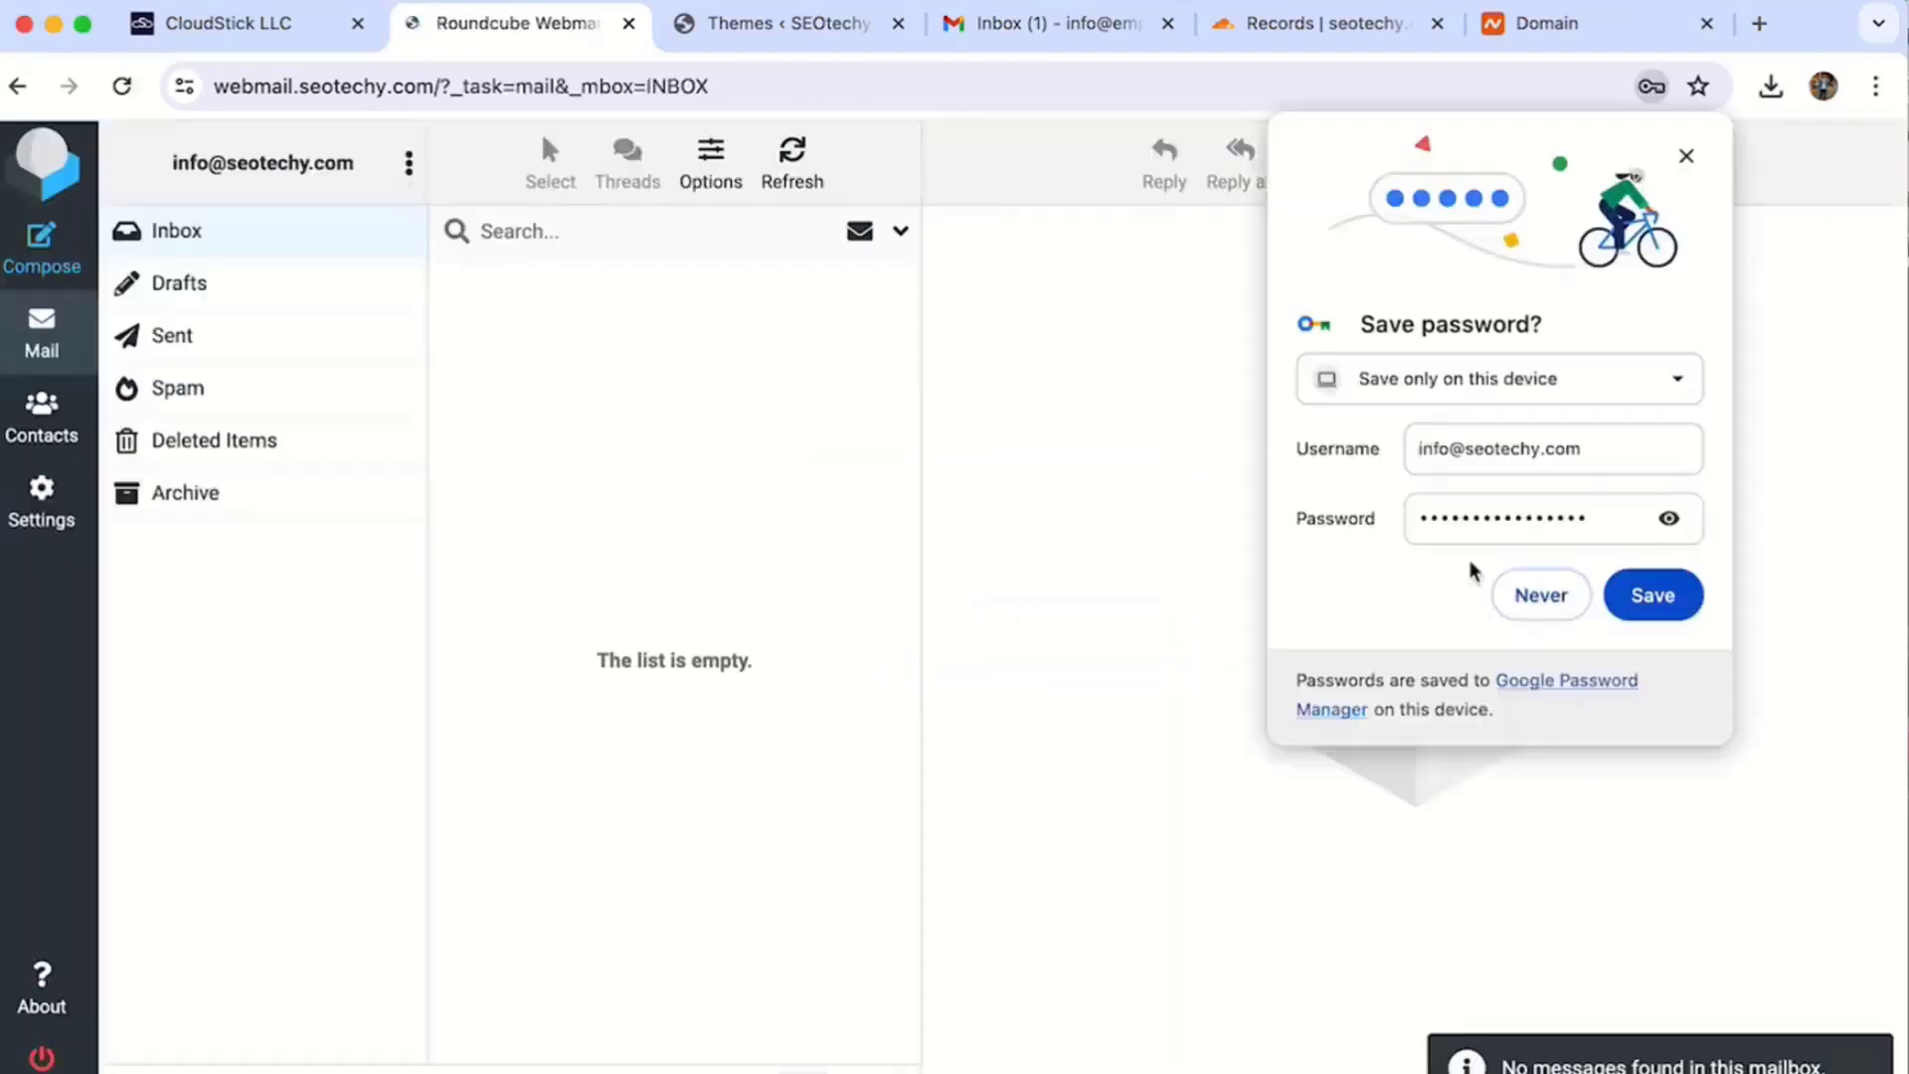